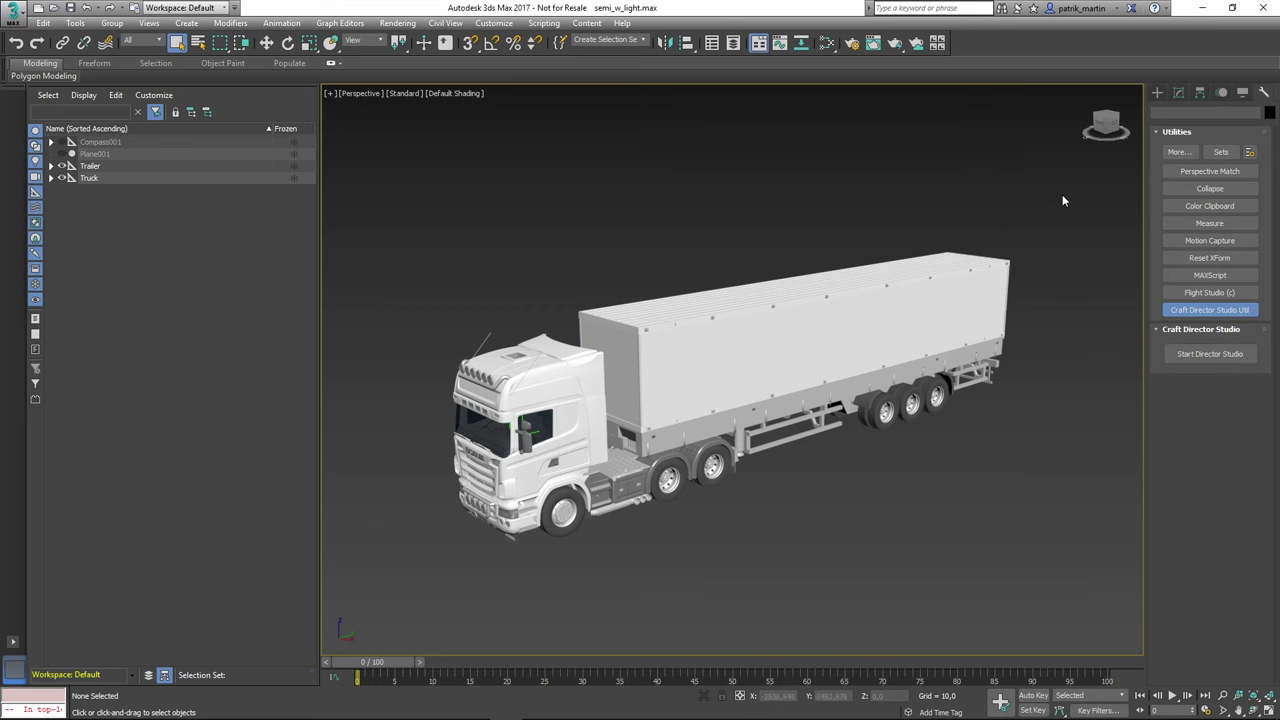
Add a Craft Director 4WheelerExt vehicle rig from Director Studio to the scene.
{"action": "key", "text": "alt+w"}
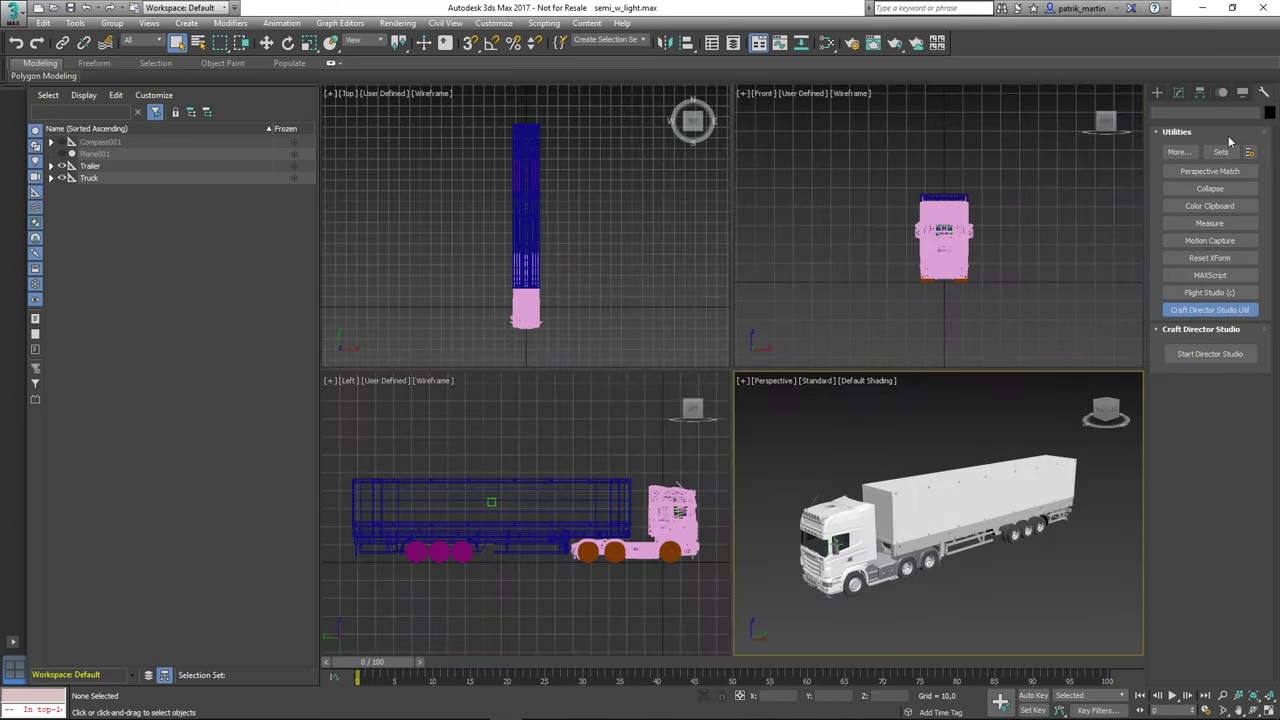
{"action": "left_click", "coordinate": [1208, 355]}
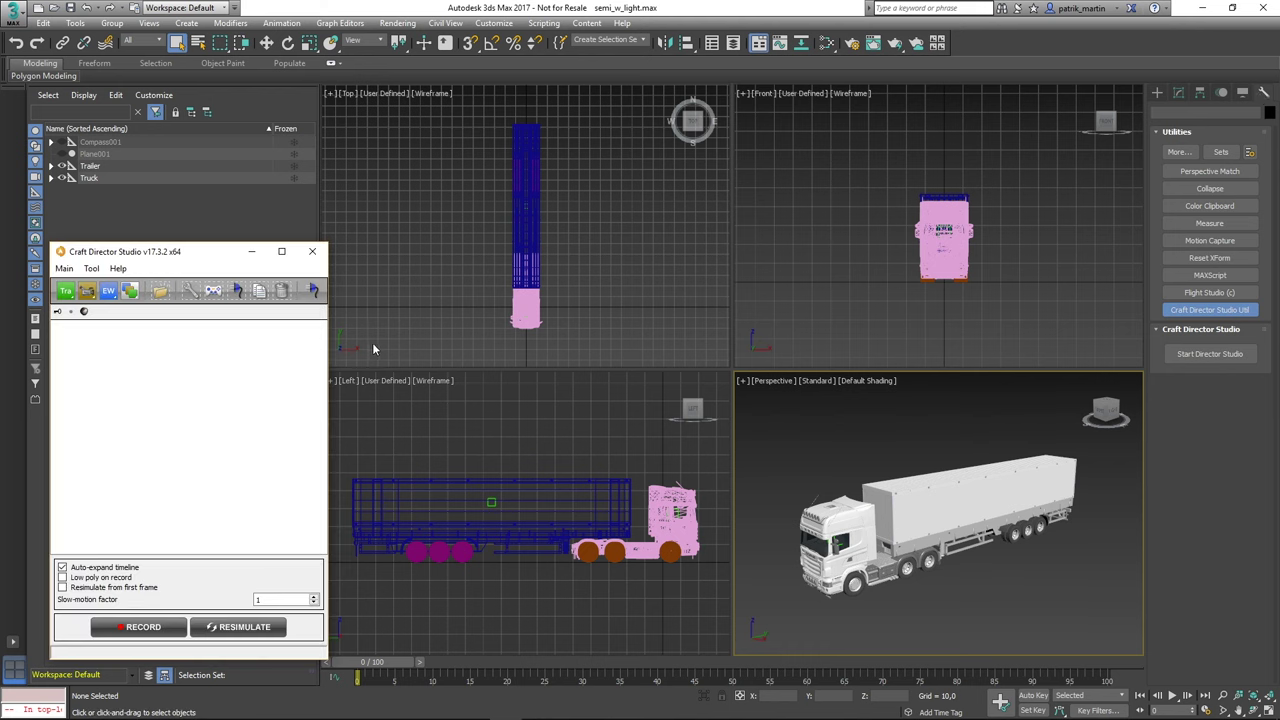
{"action": "left_click_drag", "start_coordinate": [212, 261], "coordinate": [211, 256]}
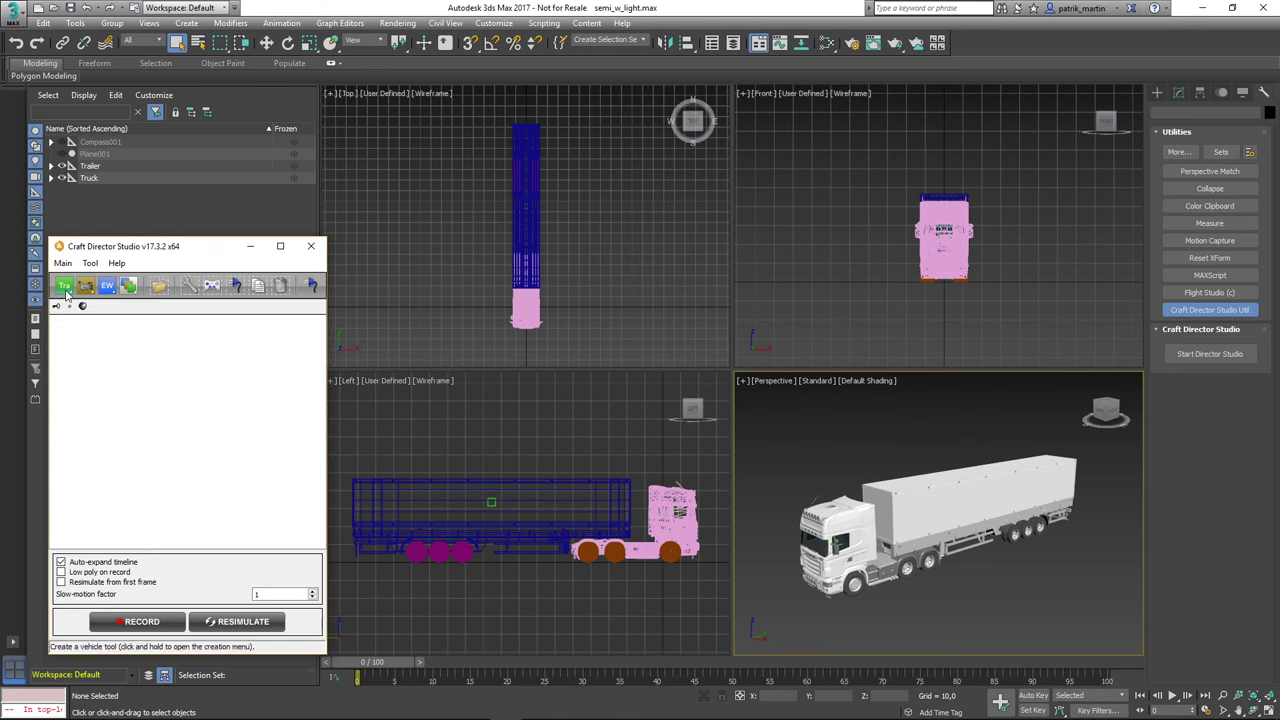
{"action": "left_click_drag", "start_coordinate": [66, 289], "coordinate": [214, 358]}
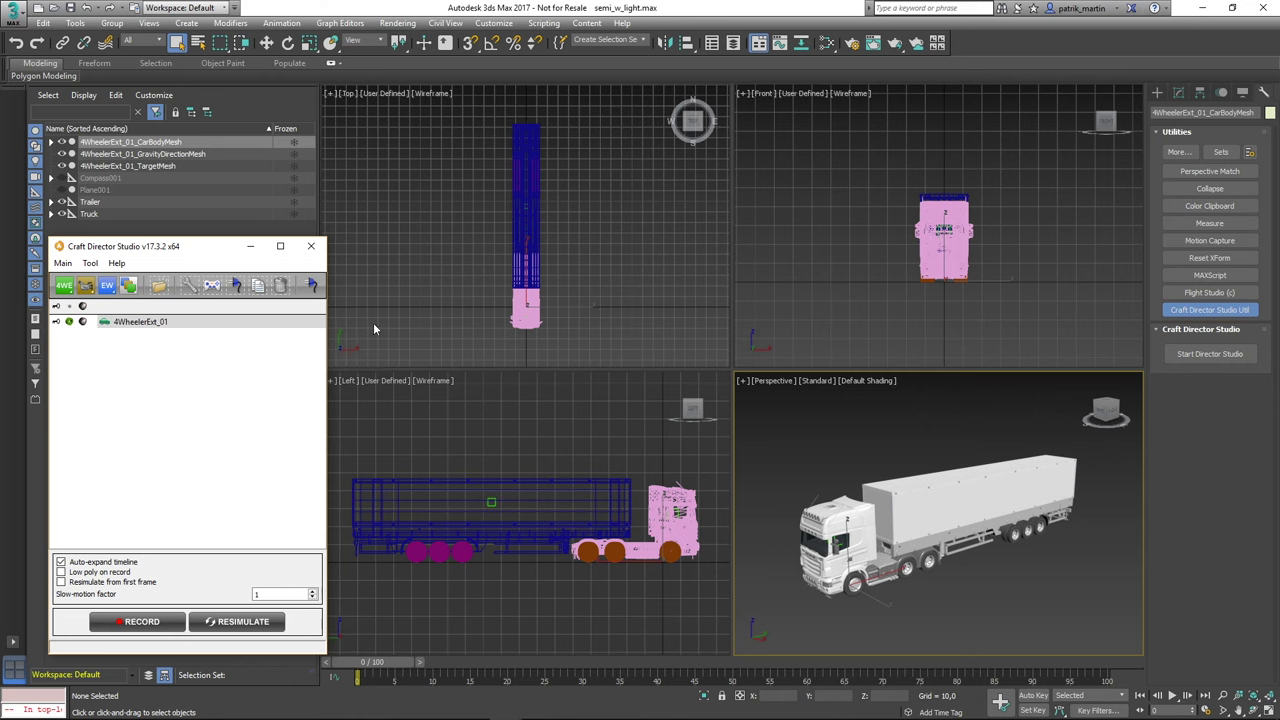
Rotate the 4WheelerExt_01 rig -180 degrees around Z with the rotation Type-In.
{"action": "scroll", "coordinate": [443, 308], "scroll_direction": "up", "scroll_amount": 2}
{"action": "scroll", "coordinate": [452, 307], "scroll_direction": "up", "scroll_amount": 3}
{"action": "middle_click_drag", "start_coordinate": [486, 311], "coordinate": [409, 268]}
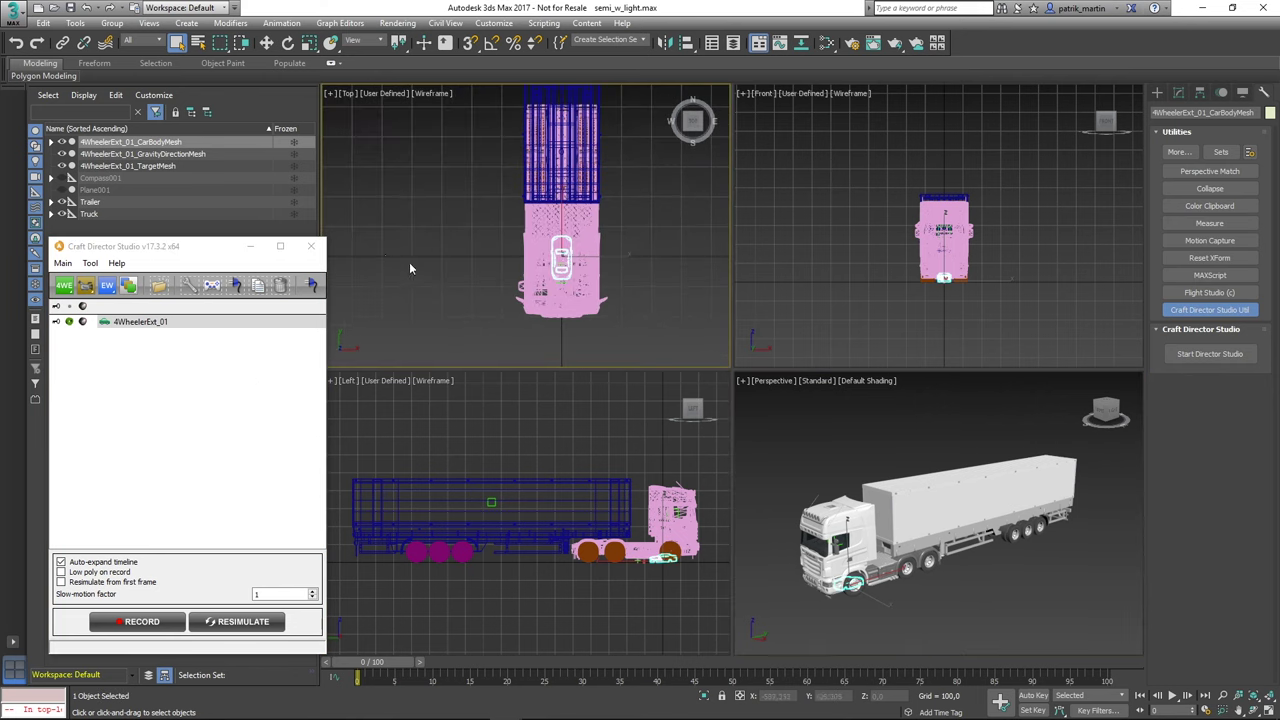
{"action": "right_click", "coordinate": [287, 42]}
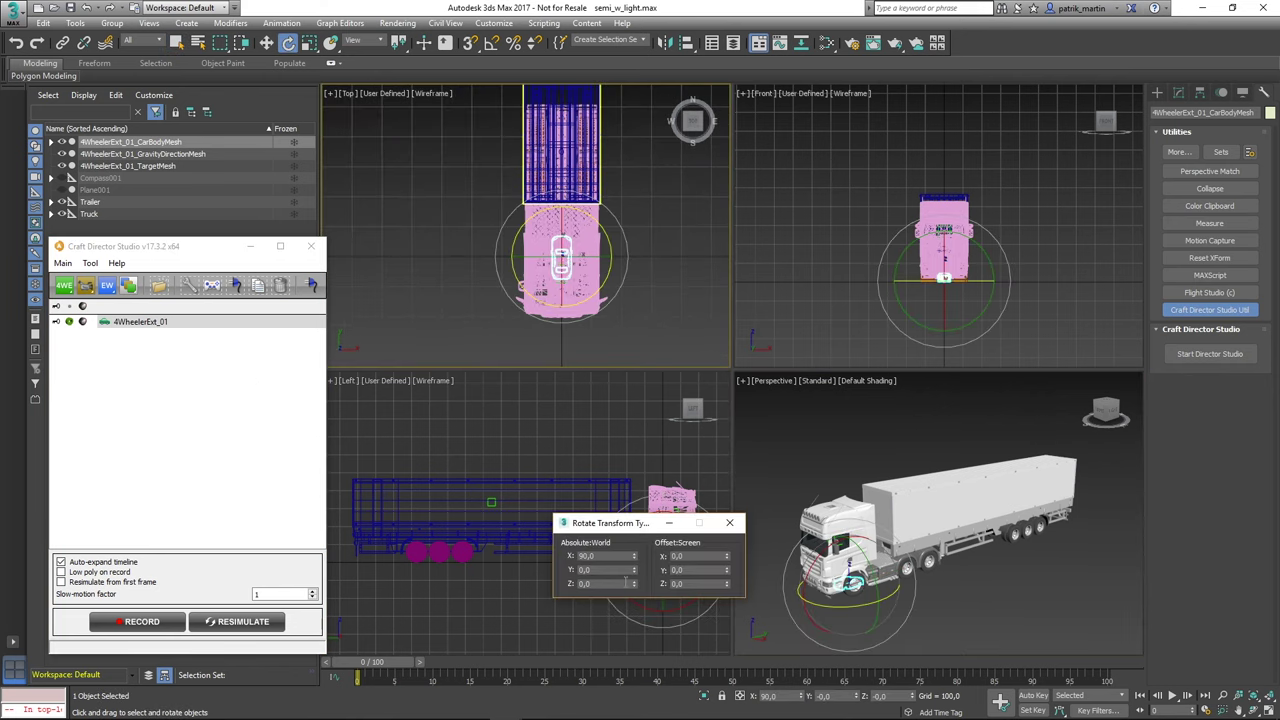
{"action": "type", "text": "-"}
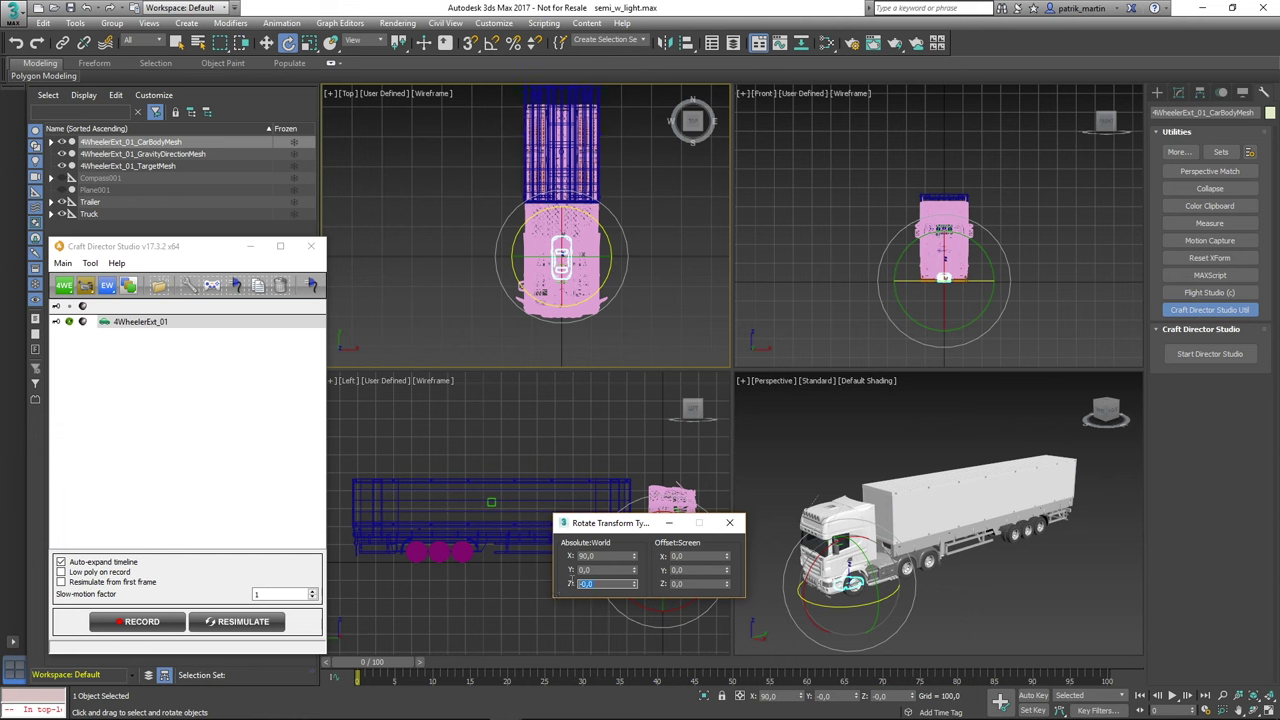
{"action": "key", "text": "Return"}
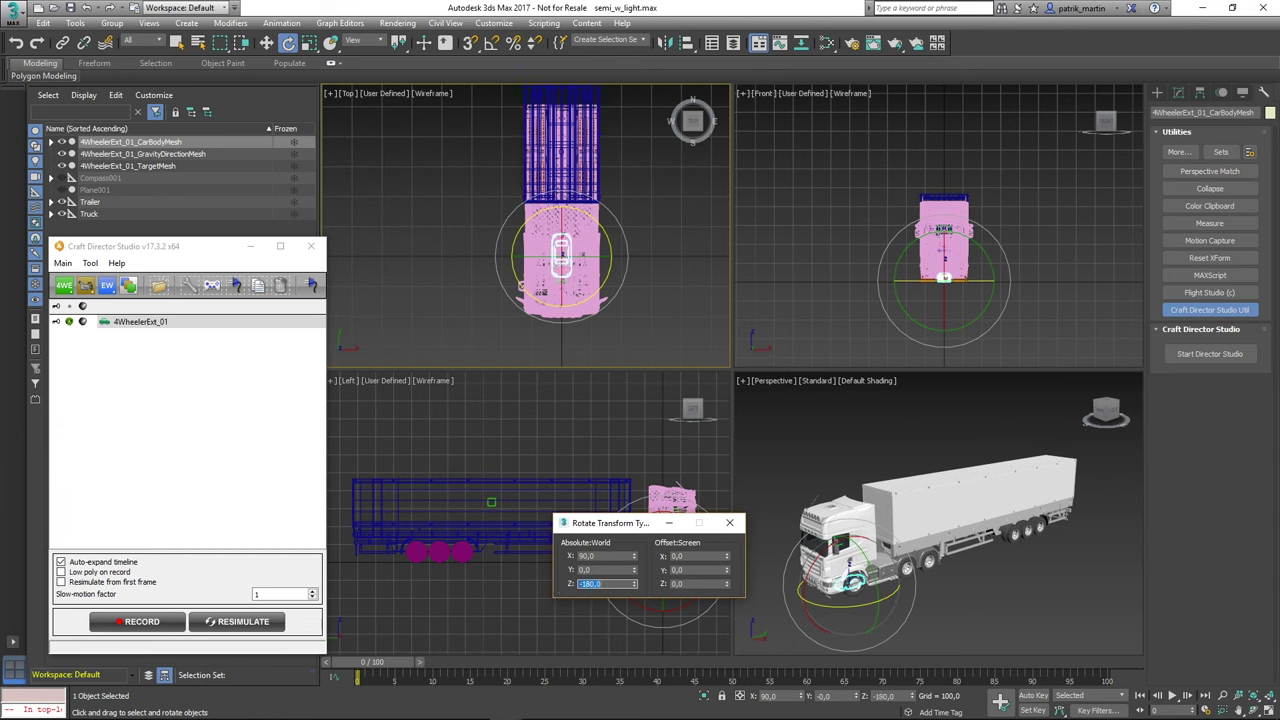
{"action": "left_click", "coordinate": [729, 522]}
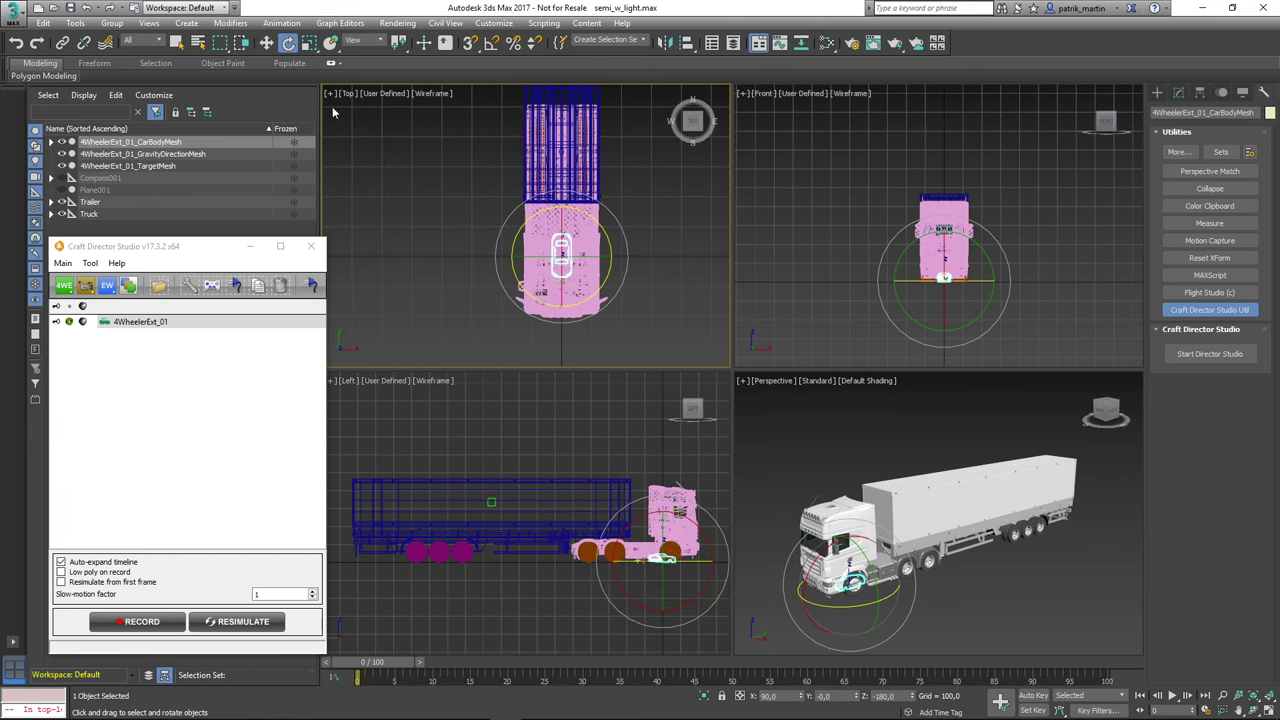
Scale the rig's car body mesh up to roughly truck size.
{"action": "left_click", "coordinate": [309, 42]}
{"action": "scroll", "coordinate": [449, 257], "scroll_direction": "up", "scroll_amount": 4}
{"action": "scroll", "coordinate": [449, 257], "scroll_direction": "down", "scroll_amount": 2}
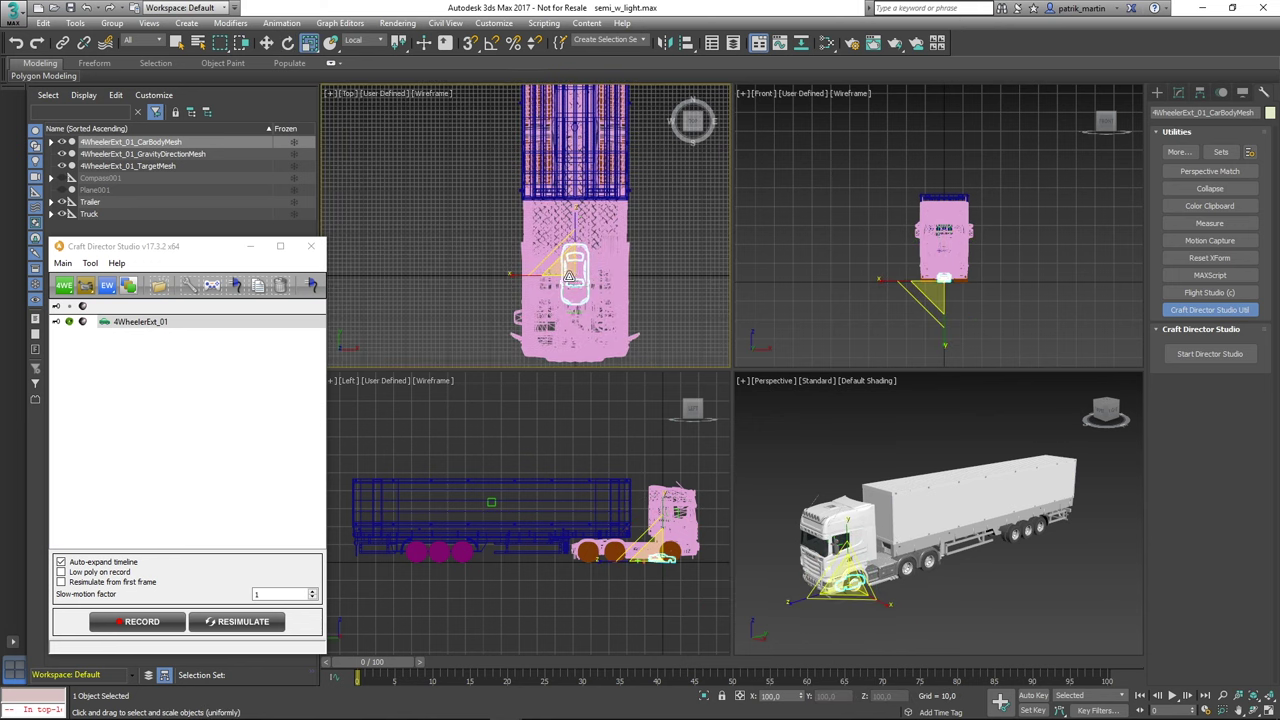
{"action": "left_click_drag", "start_coordinate": [569, 268], "coordinate": [674, 125]}
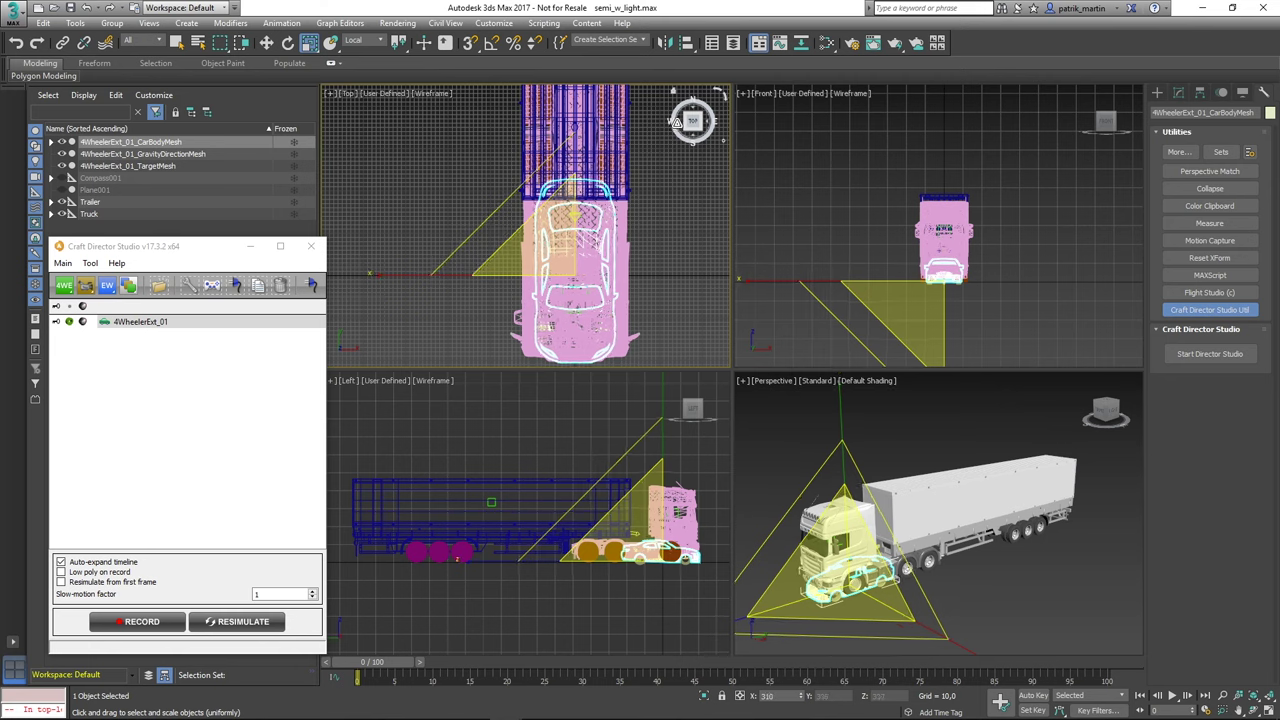
{"action": "right_click", "coordinate": [674, 125]}
{"action": "scroll", "coordinate": [557, 570], "scroll_direction": "up", "scroll_amount": 2}
{"action": "scroll", "coordinate": [614, 572], "scroll_direction": "up", "scroll_amount": 2}
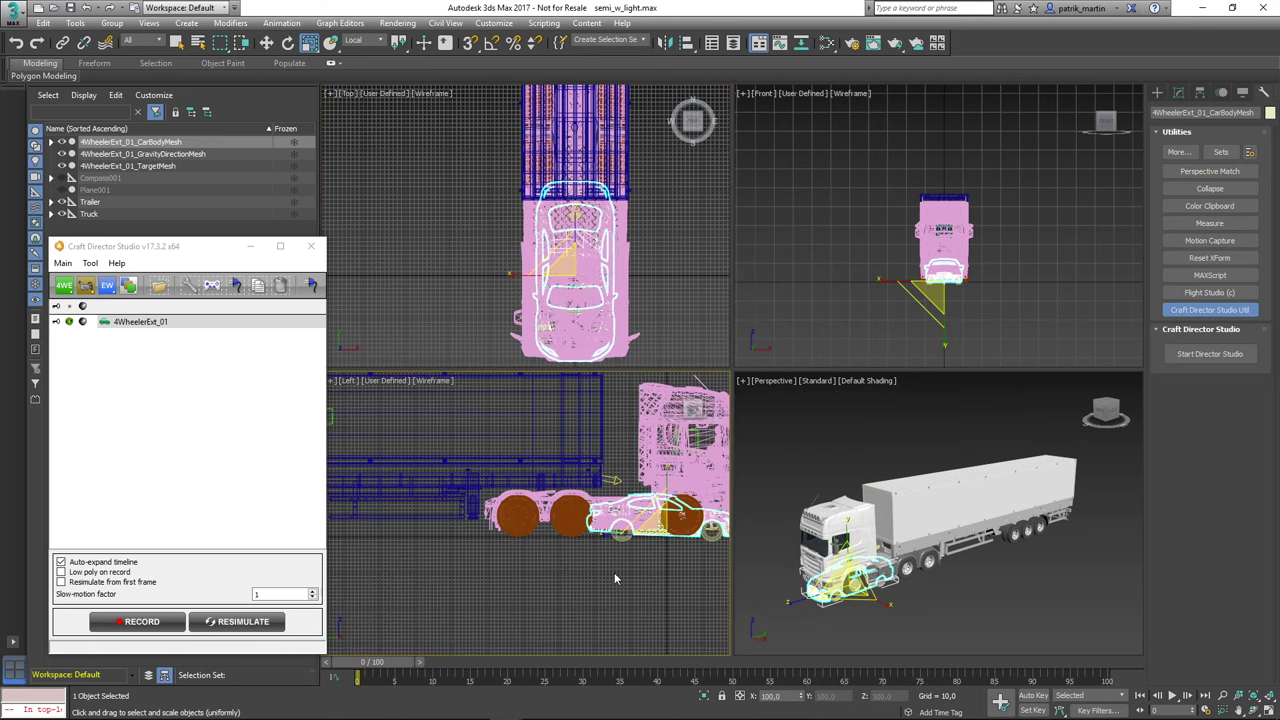
{"action": "scroll", "coordinate": [614, 572], "scroll_direction": "up", "scroll_amount": 2}
{"action": "left_click_drag", "start_coordinate": [540, 548], "coordinate": [541, 594]}
{"action": "scroll", "coordinate": [541, 594], "scroll_direction": "up", "scroll_amount": 1}
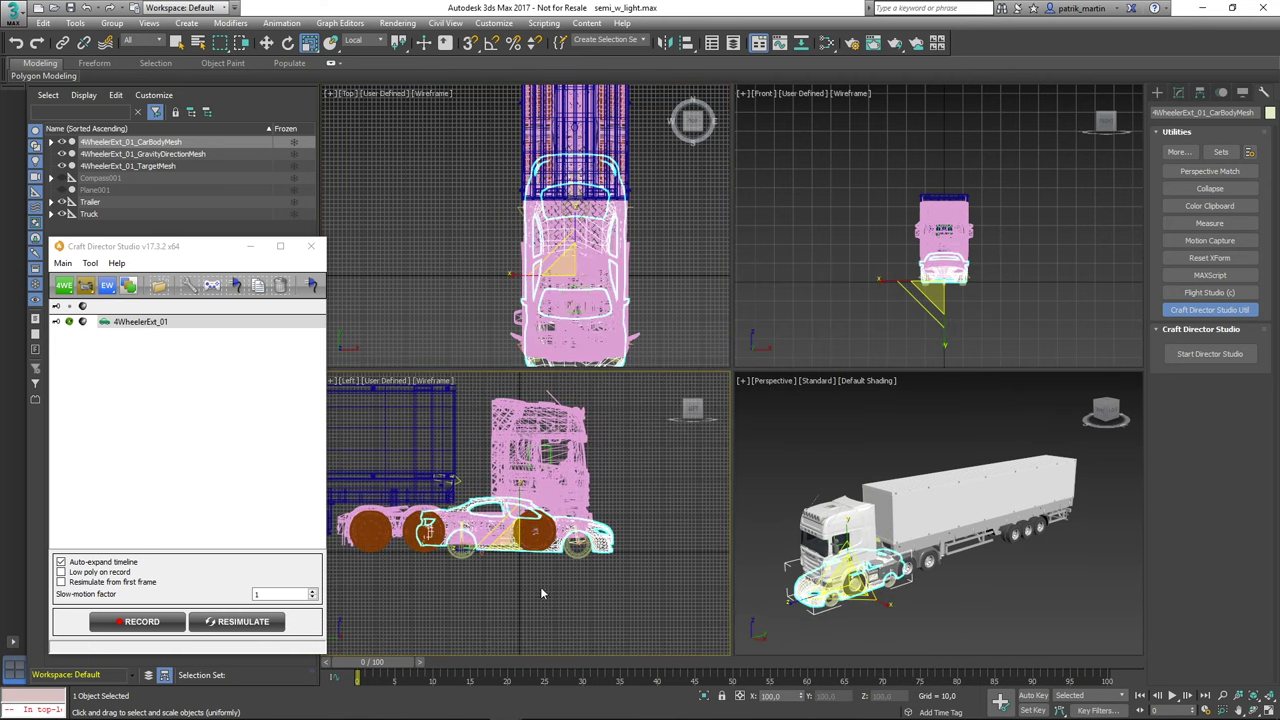
Move the car body under the truck cab, deselect it, and activate the Perspective view.
{"action": "left_click", "coordinate": [266, 42]}
{"action": "scroll", "coordinate": [510, 540], "scroll_direction": "up", "scroll_amount": 1}
{"action": "scroll", "coordinate": [510, 540], "scroll_direction": "up", "scroll_amount": 2}
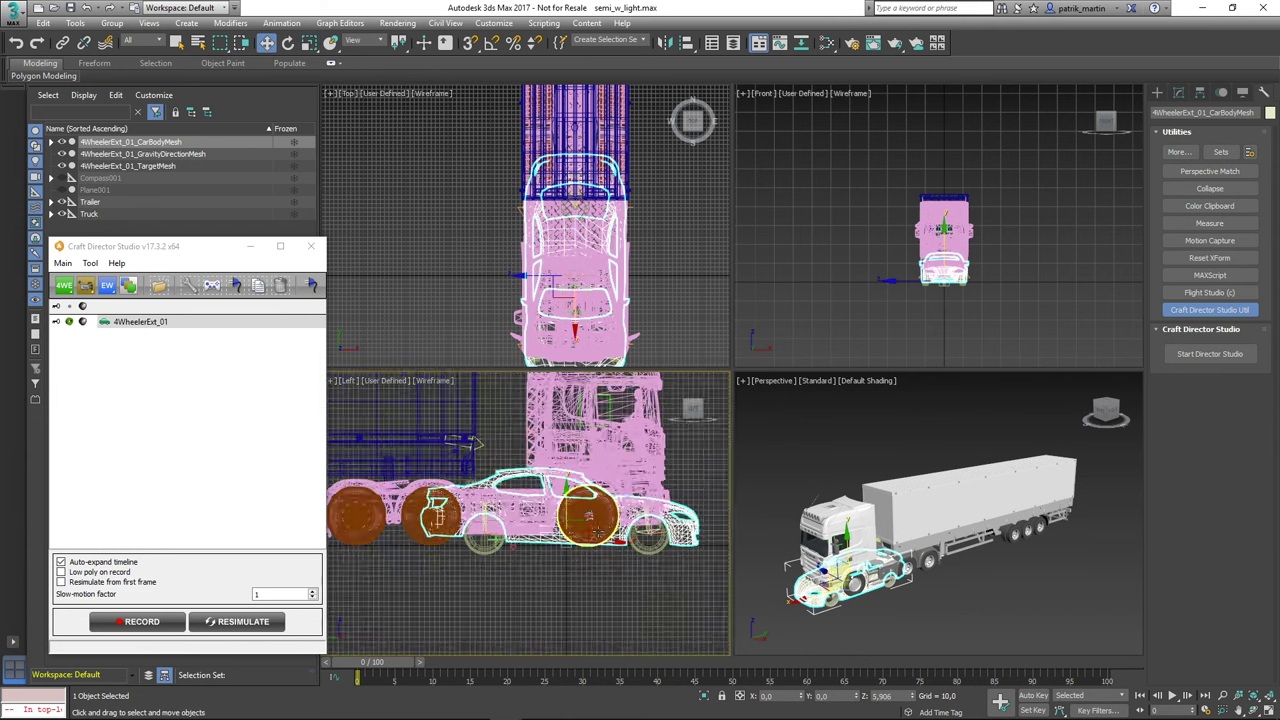
{"action": "scroll", "coordinate": [510, 540], "scroll_direction": "up", "scroll_amount": 2}
{"action": "left_click_drag", "start_coordinate": [545, 530], "coordinate": [429, 495]}
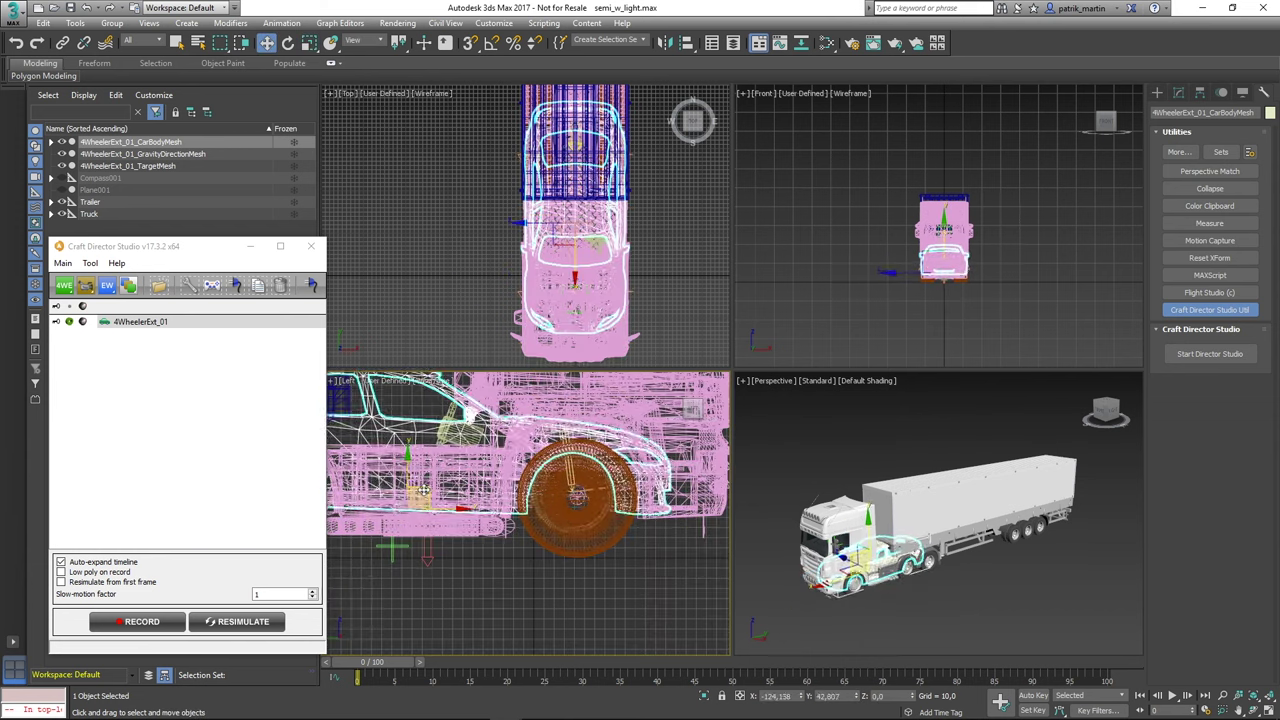
{"action": "scroll", "coordinate": [565, 512], "scroll_direction": "up", "scroll_amount": 2}
{"action": "scroll", "coordinate": [565, 512], "scroll_direction": "up", "scroll_amount": 2}
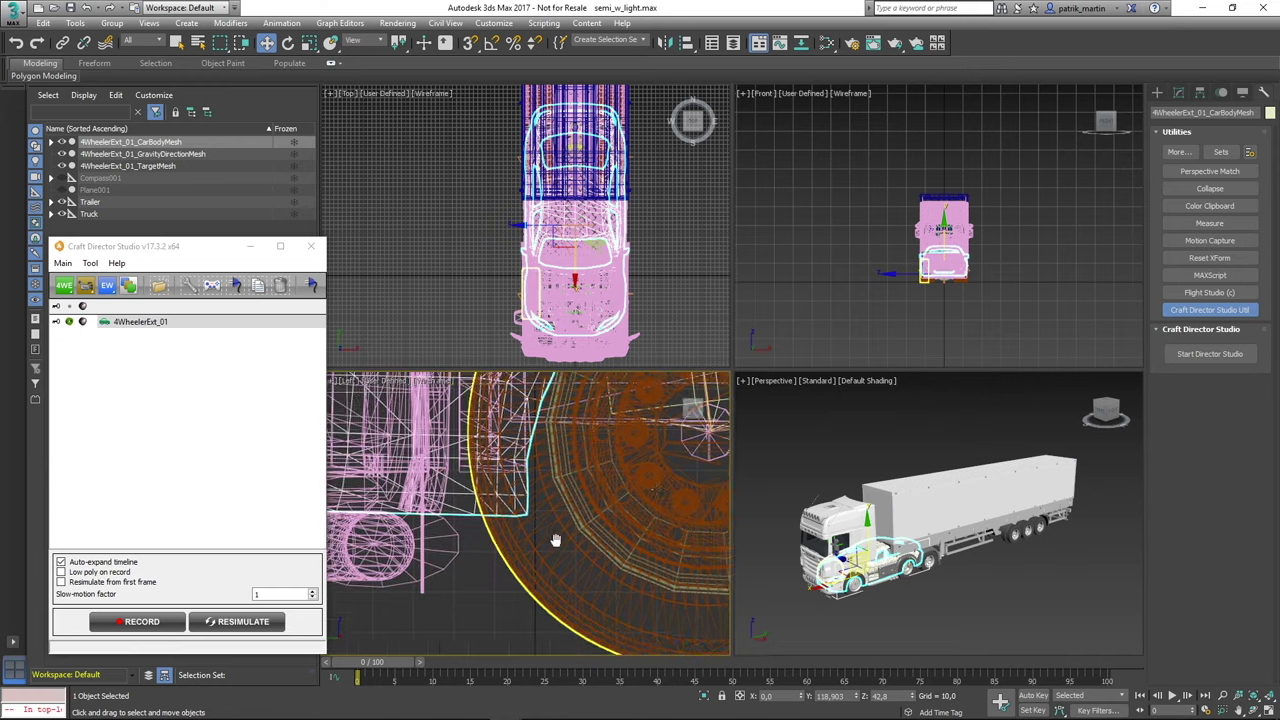
{"action": "scroll", "coordinate": [565, 512], "scroll_direction": "up", "scroll_amount": 2}
{"action": "scroll", "coordinate": [614, 460], "scroll_direction": "down", "scroll_amount": 1}
{"action": "scroll", "coordinate": [614, 460], "scroll_direction": "down", "scroll_amount": 2}
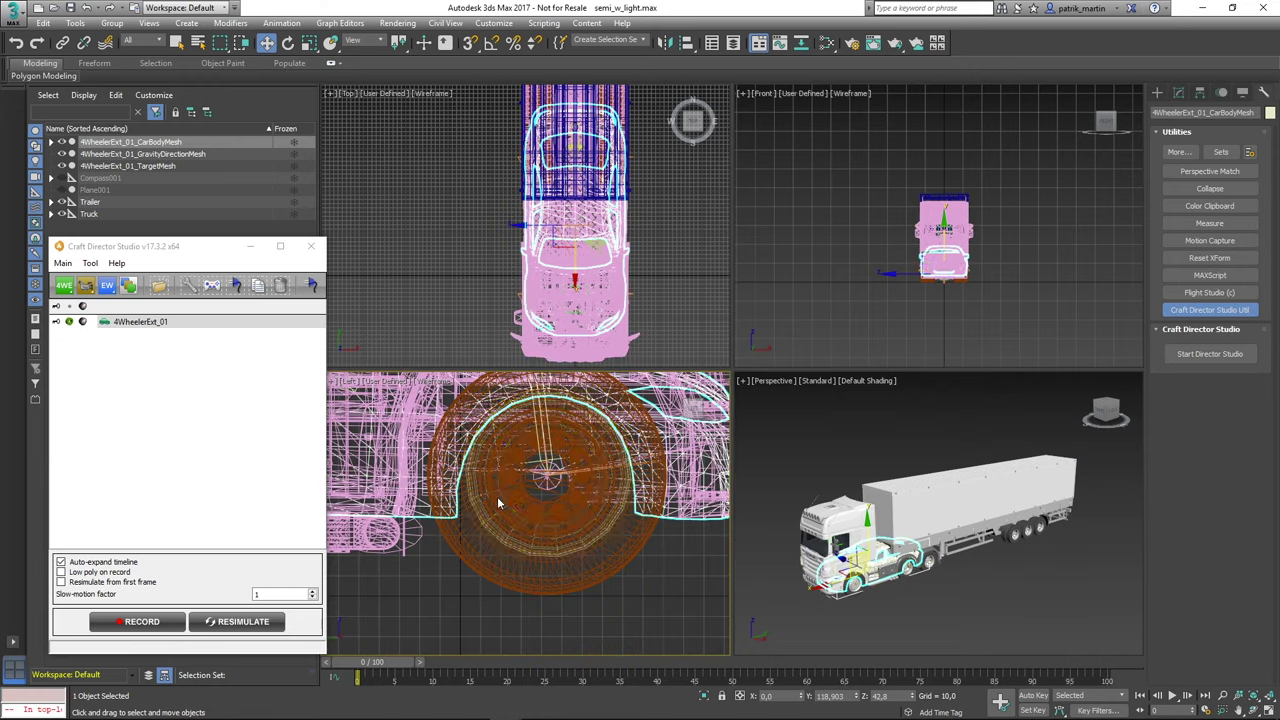
{"action": "scroll", "coordinate": [462, 507], "scroll_direction": "down", "scroll_amount": 2}
{"action": "scroll", "coordinate": [560, 580], "scroll_direction": "down", "scroll_amount": 2}
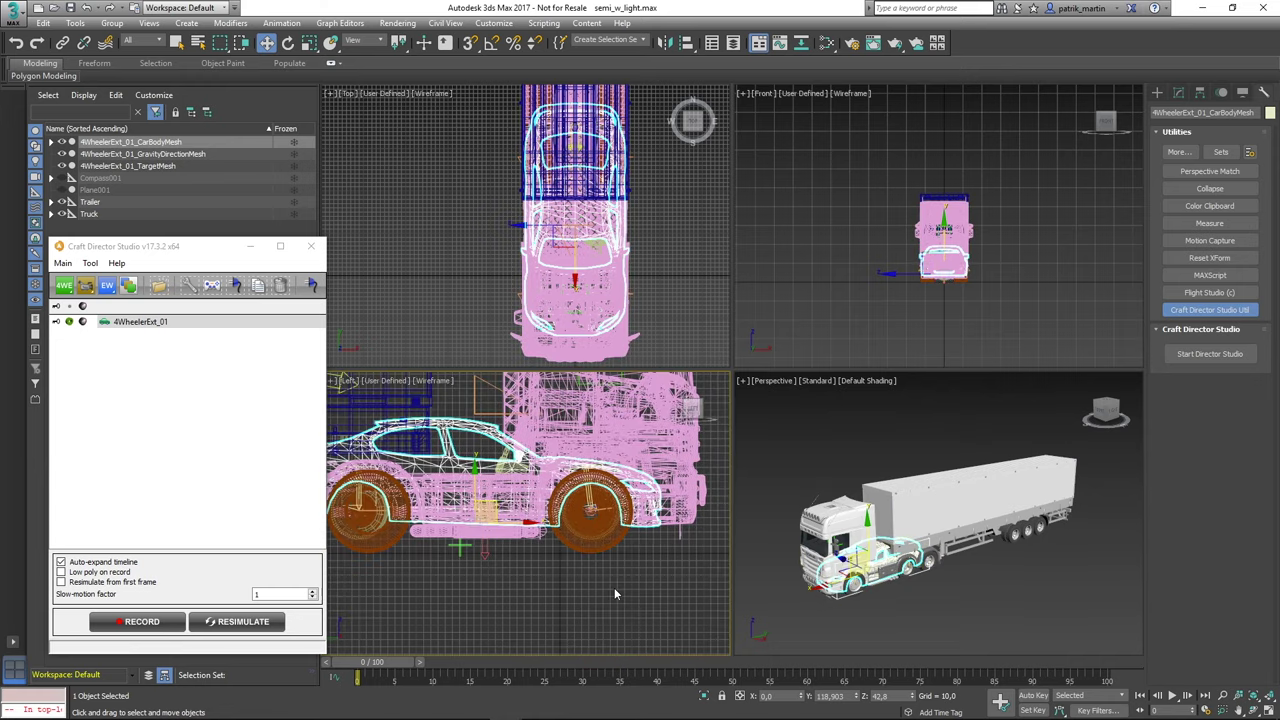
{"action": "left_click", "coordinate": [559, 597]}
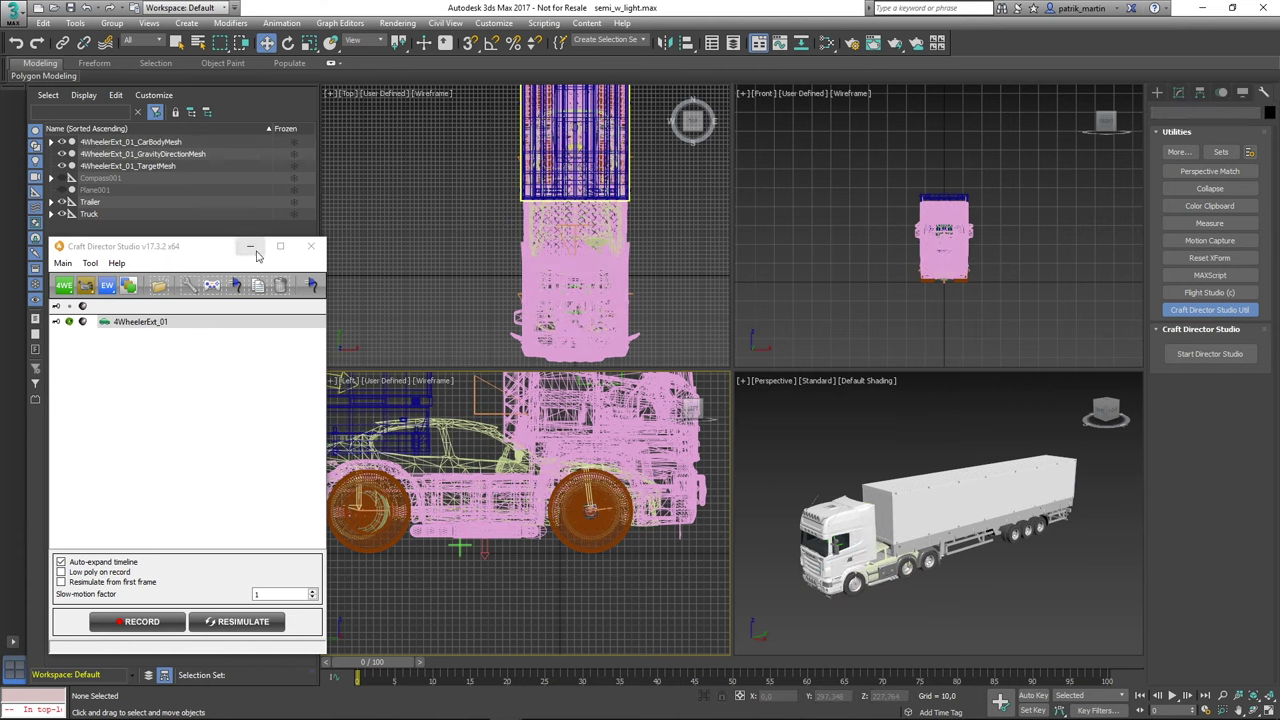
{"action": "left_click_drag", "start_coordinate": [226, 250], "coordinate": [192, 263]}
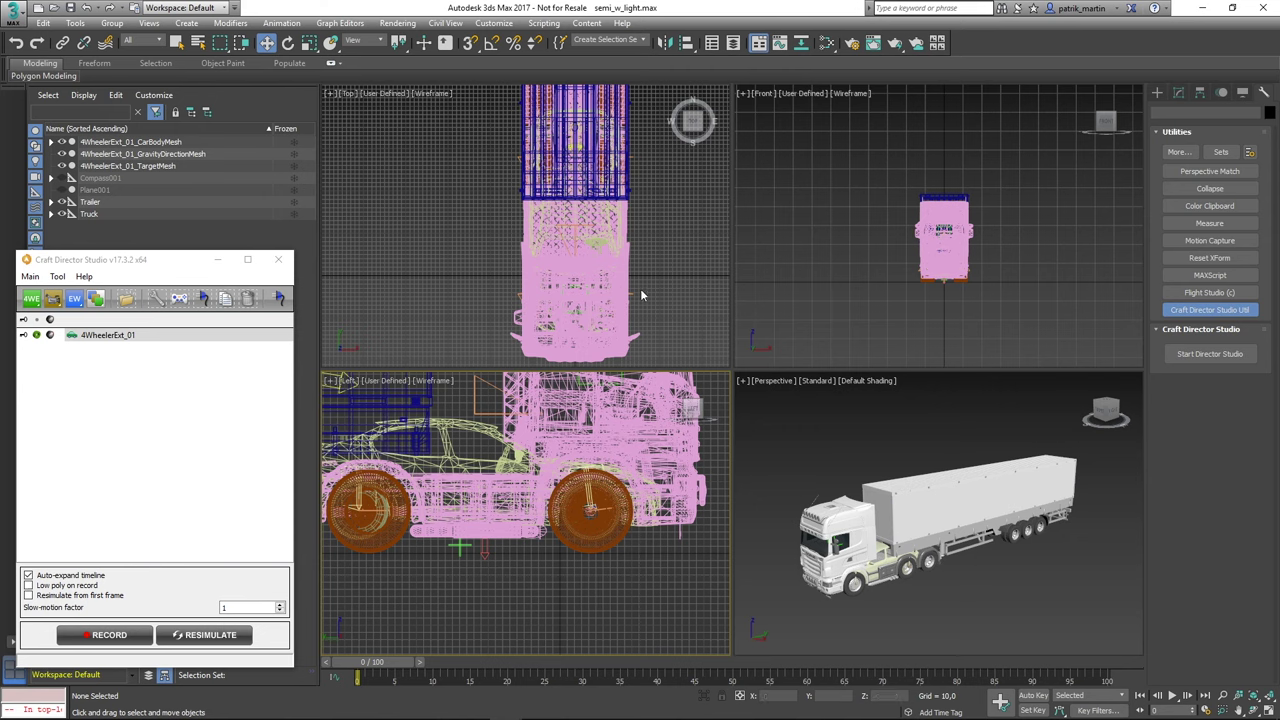
{"action": "left_click", "coordinate": [836, 457]}
Align the rig's first front wheel pivot-to-pivot with the truck's front tyre.
{"action": "key", "text": "alt+w"}
{"action": "scroll", "coordinate": [588, 557], "scroll_direction": "down", "scroll_amount": 1}
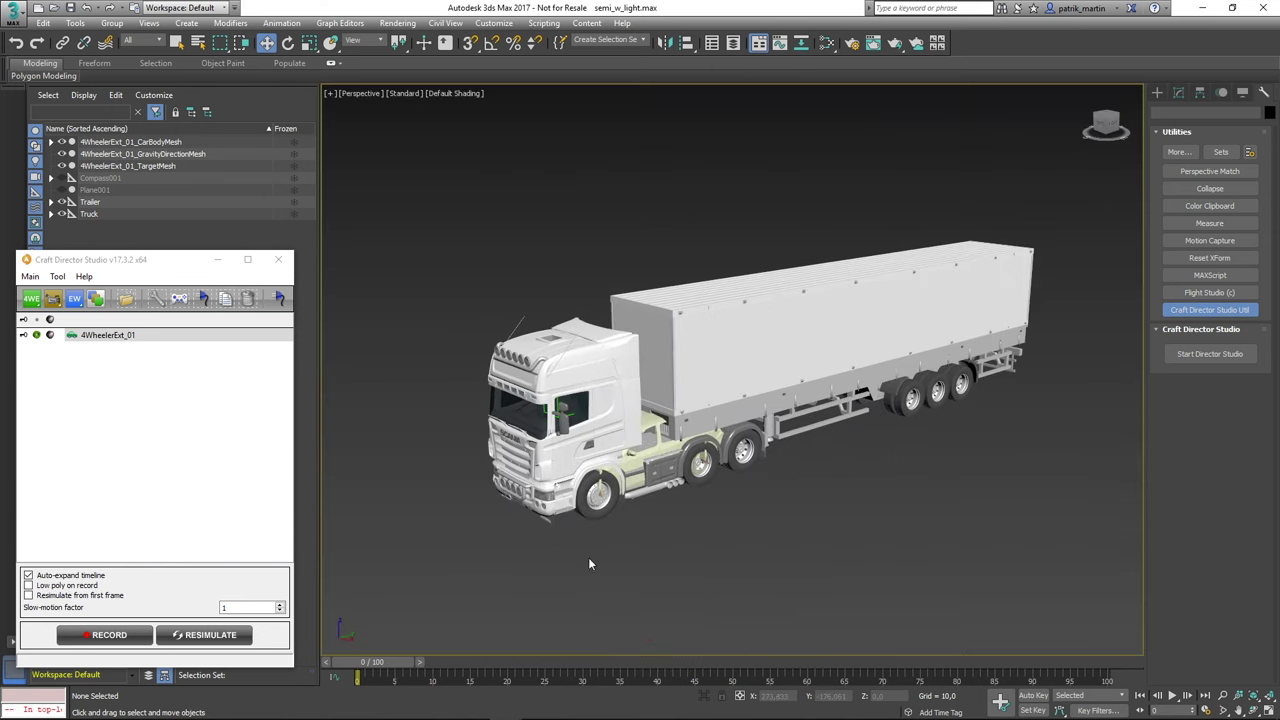
{"action": "scroll", "coordinate": [580, 550], "scroll_direction": "down", "scroll_amount": 1}
{"action": "scroll", "coordinate": [587, 510], "scroll_direction": "up", "scroll_amount": 2}
{"action": "scroll", "coordinate": [557, 404], "scroll_direction": "up", "scroll_amount": 5}
{"action": "scroll", "coordinate": [634, 423], "scroll_direction": "up", "scroll_amount": 3}
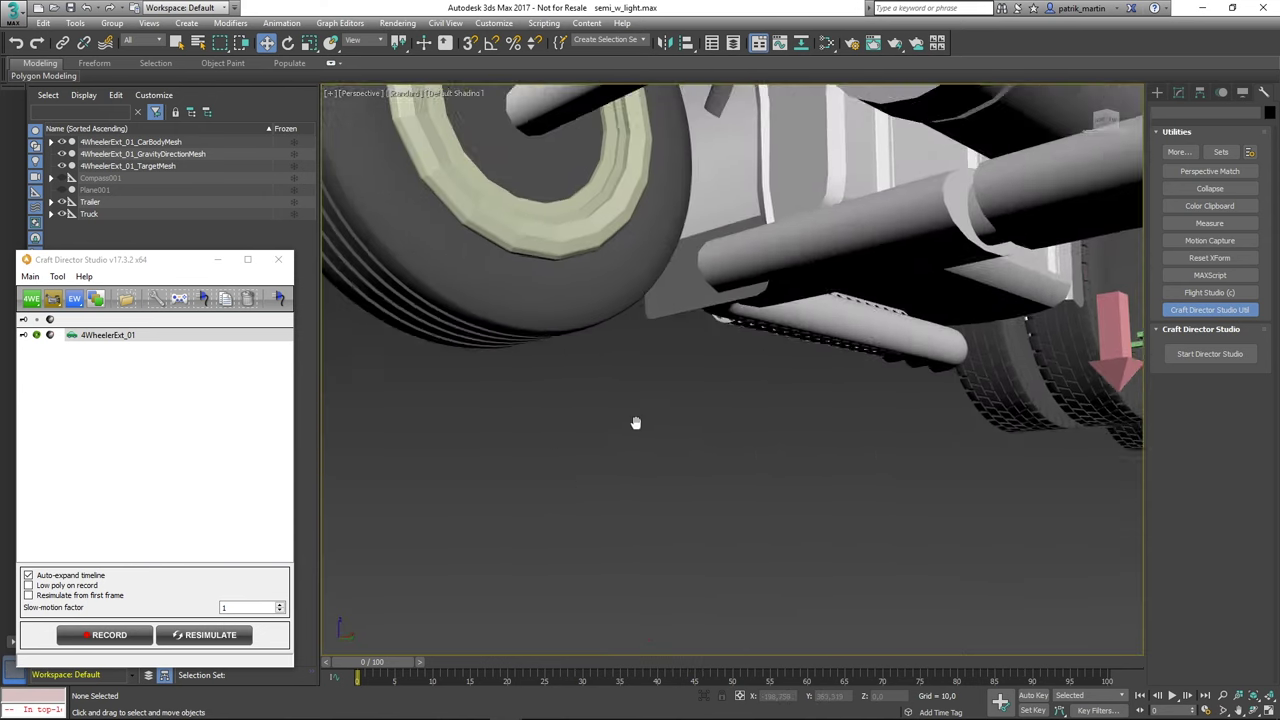
{"action": "scroll", "coordinate": [617, 347], "scroll_direction": "up", "scroll_amount": 3}
{"action": "left_click", "coordinate": [617, 347]}
{"action": "scroll", "coordinate": [699, 532], "scroll_direction": "down", "scroll_amount": 3}
{"action": "scroll", "coordinate": [709, 547], "scroll_direction": "down", "scroll_amount": 3}
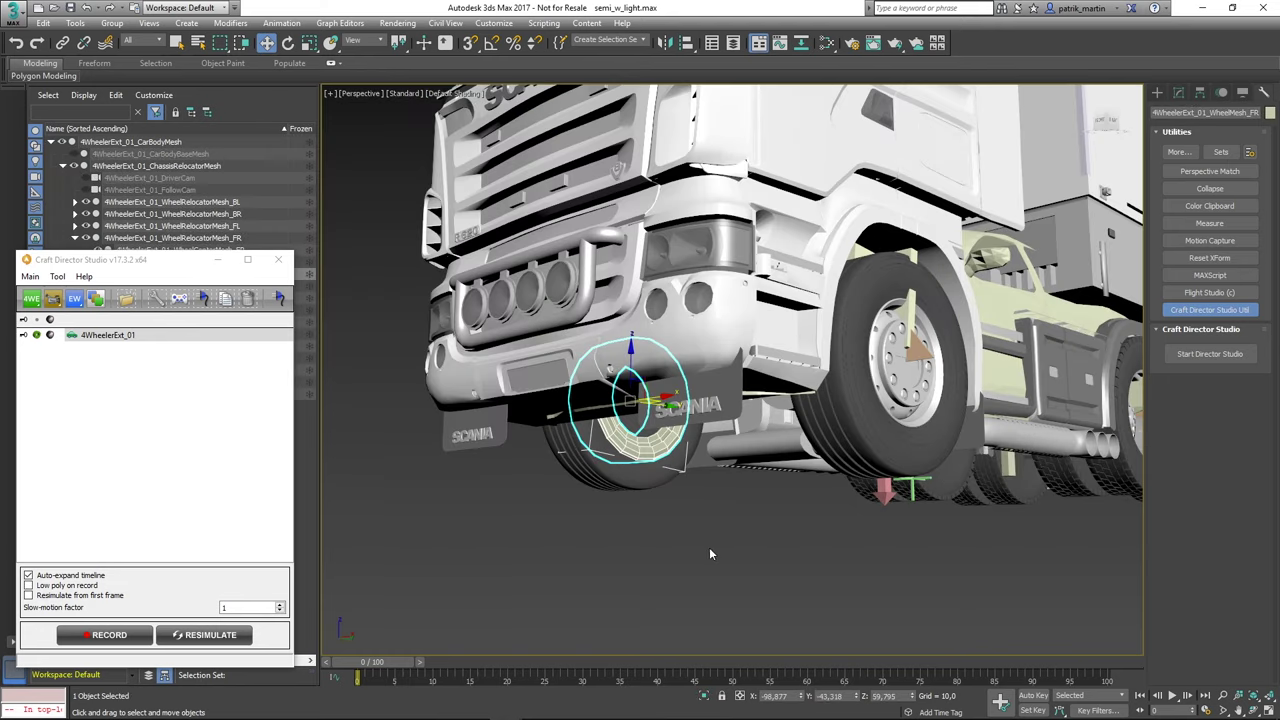
{"action": "left_click", "coordinate": [687, 42]}
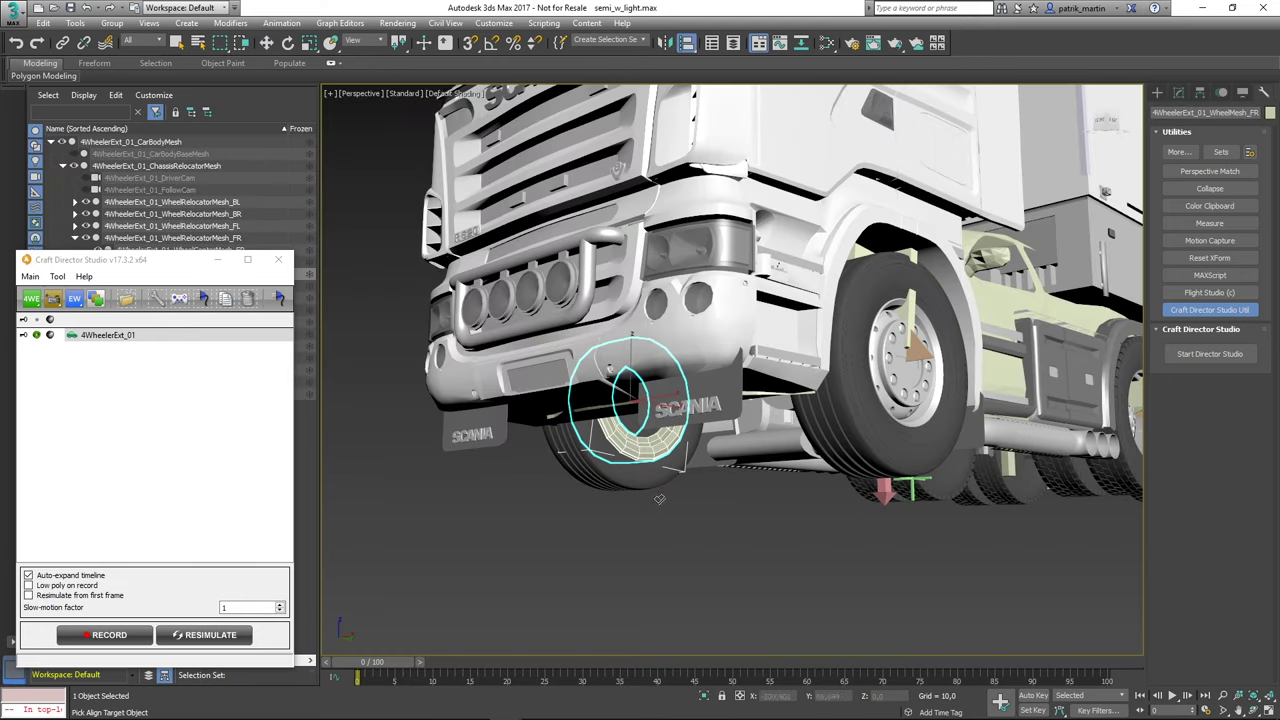
{"action": "left_click", "coordinate": [620, 420]}
{"action": "left_click", "coordinate": [441, 607]}
Align the rig's other front wheel with the truck's other front tyre.
{"action": "middle_click_drag", "start_coordinate": [441, 607], "coordinate": [760, 545], "text": "alt"}
{"action": "left_click", "coordinate": [890, 462]}
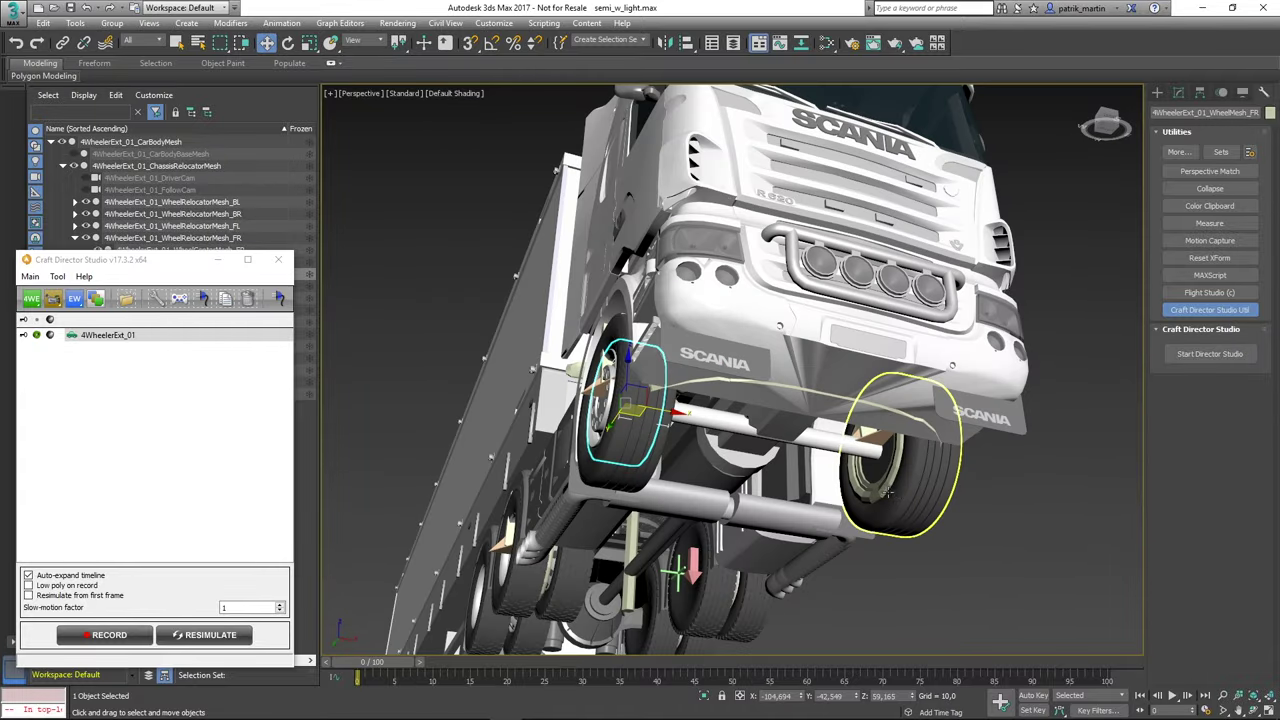
{"action": "left_click", "coordinate": [687, 42]}
{"action": "left_click", "coordinate": [896, 511]}
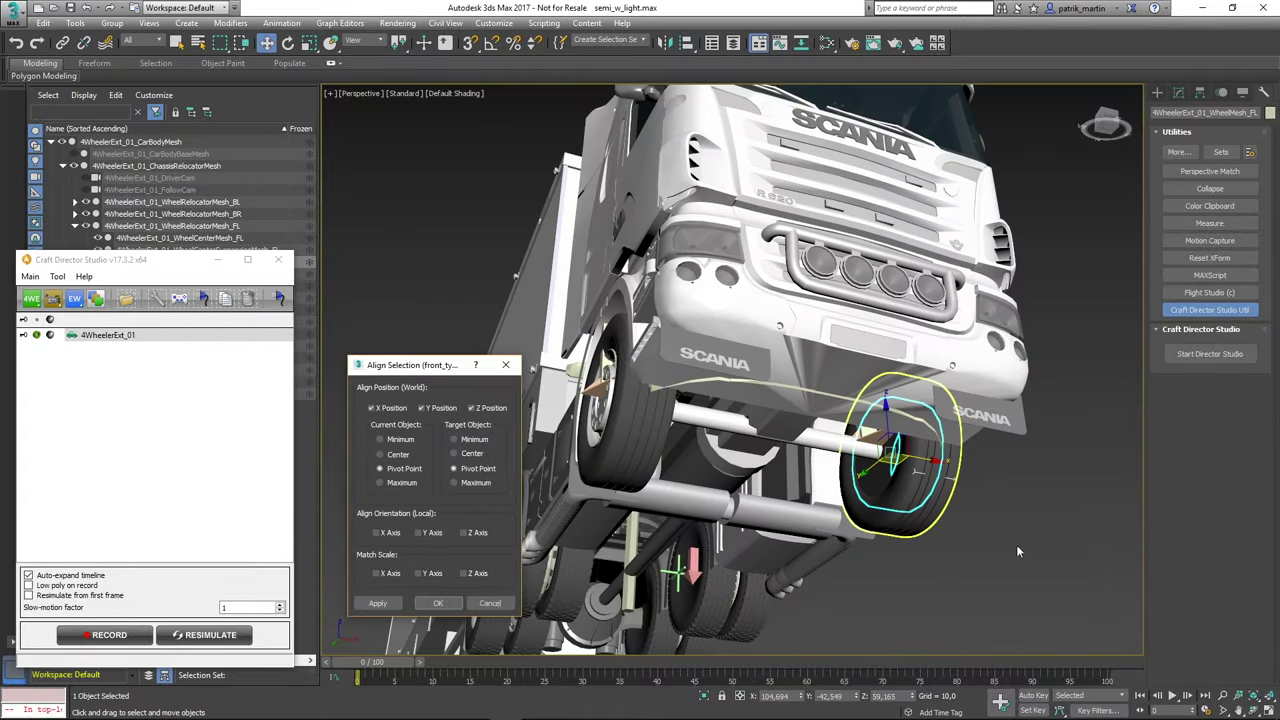
{"action": "left_click", "coordinate": [455, 601]}
Scale both front wheels up to tyre size and narrow them to the tyre width.
{"action": "middle_click_drag", "start_coordinate": [455, 601], "coordinate": [790, 450], "text": "alt"}
{"action": "left_click", "coordinate": [745, 430], "text": "ctrl"}
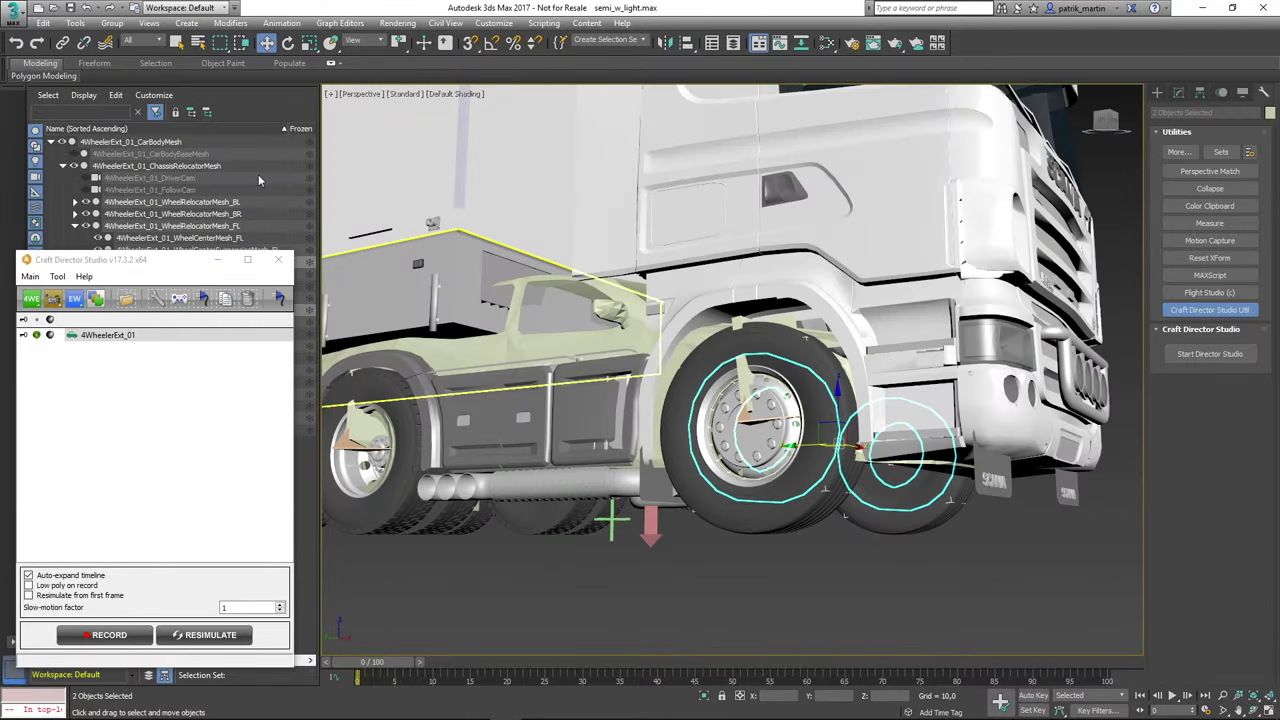
{"action": "left_click", "coordinate": [308, 43]}
{"action": "middle_click_drag", "start_coordinate": [769, 555], "coordinate": [710, 530], "text": "alt"}
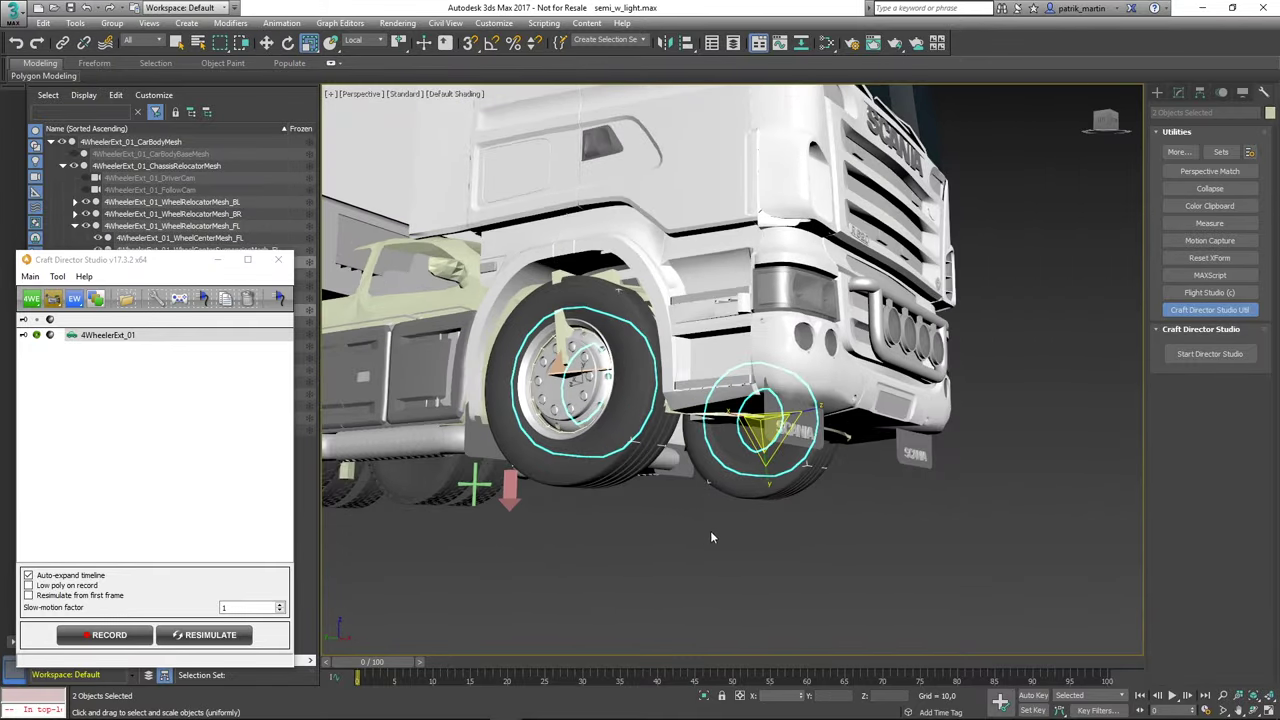
{"action": "left_click_drag", "start_coordinate": [766, 432], "coordinate": [791, 400]}
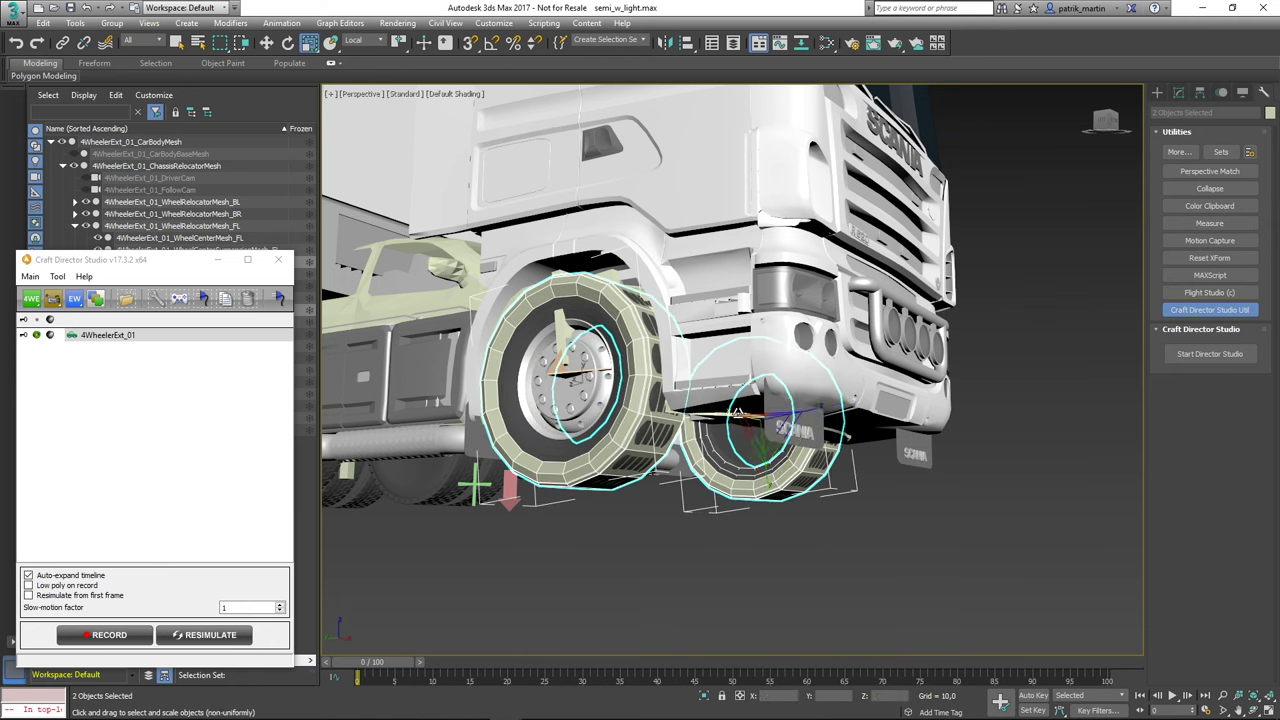
{"action": "left_click_drag", "start_coordinate": [737, 413], "coordinate": [743, 412]}
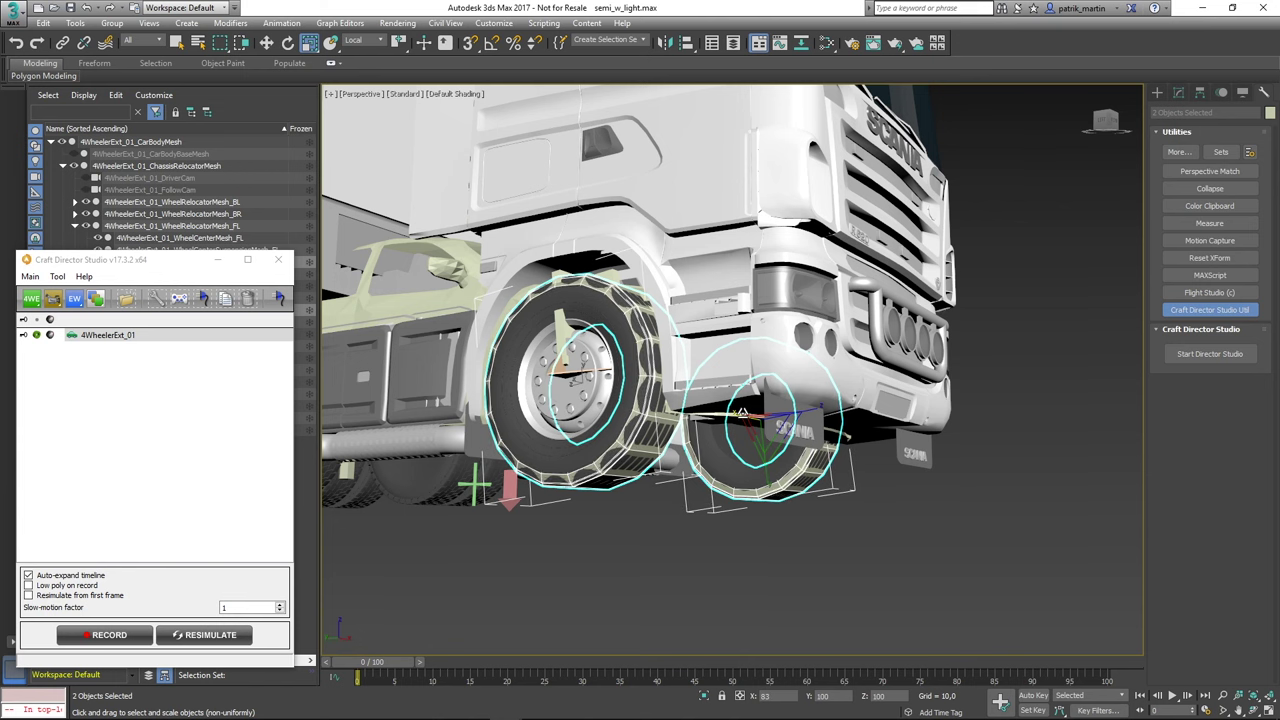
Align the rig's middle rear wheel with the truck's rear tyre.
{"action": "left_click", "coordinate": [550, 550]}
{"action": "middle_click_drag", "start_coordinate": [430, 535], "coordinate": [620, 536]}
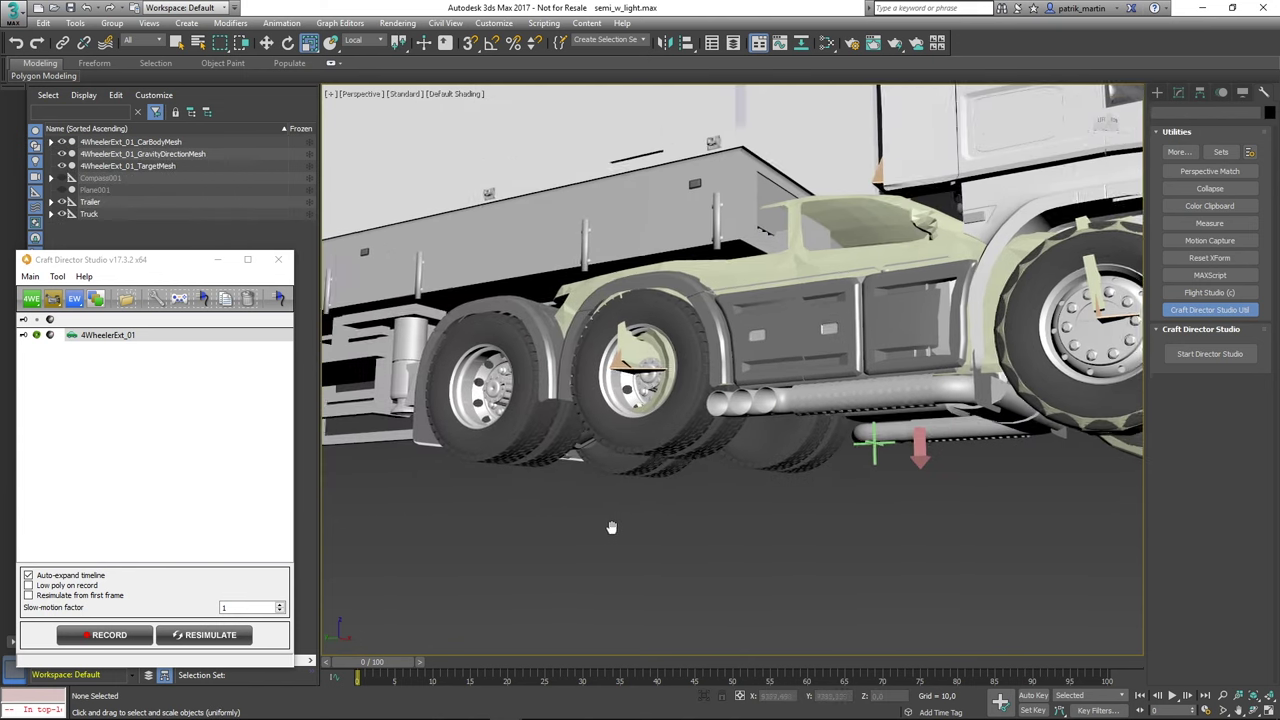
{"action": "left_click", "coordinate": [662, 400]}
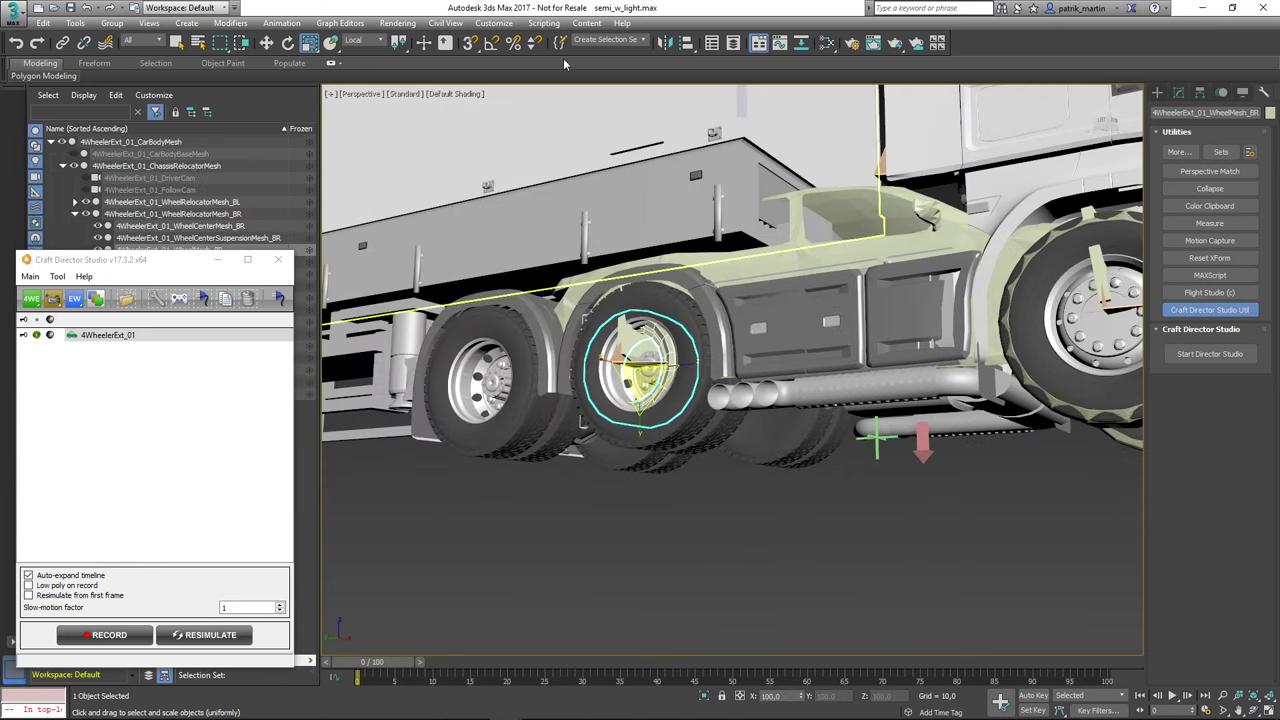
{"action": "left_click", "coordinate": [690, 44]}
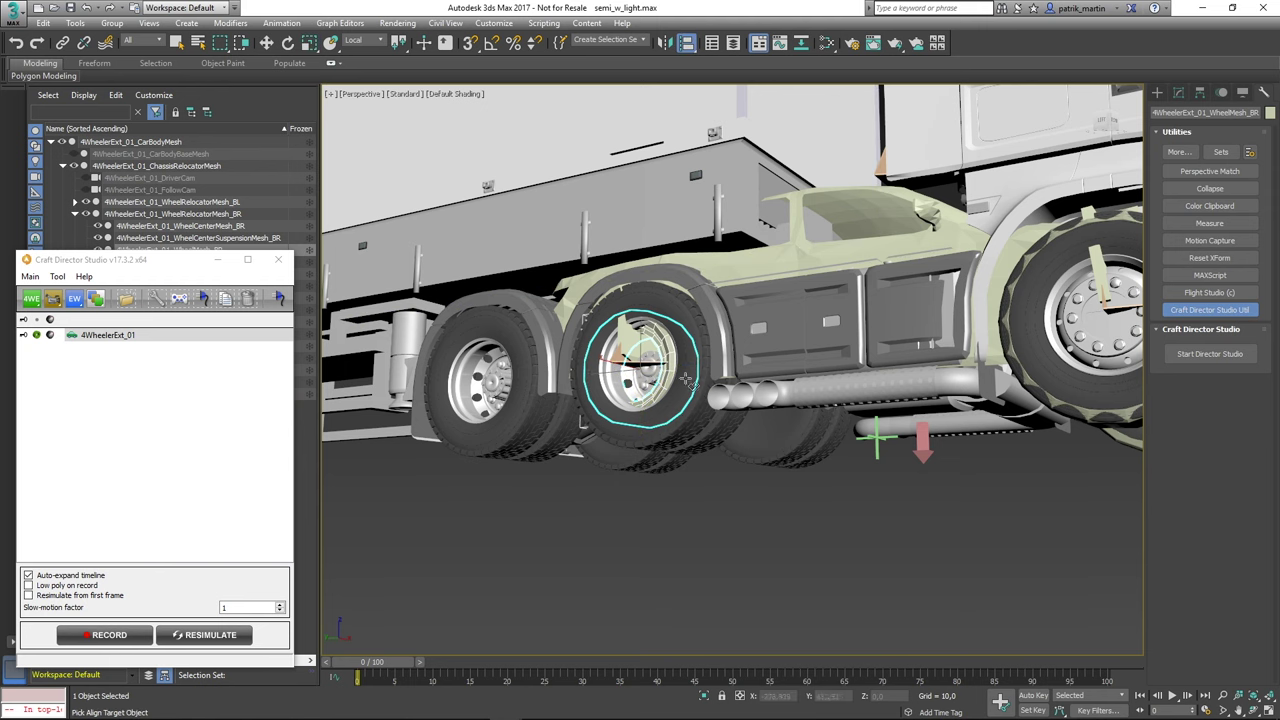
{"action": "left_click", "coordinate": [660, 437]}
{"action": "left_click", "coordinate": [438, 603]}
{"action": "left_click", "coordinate": [907, 508]}
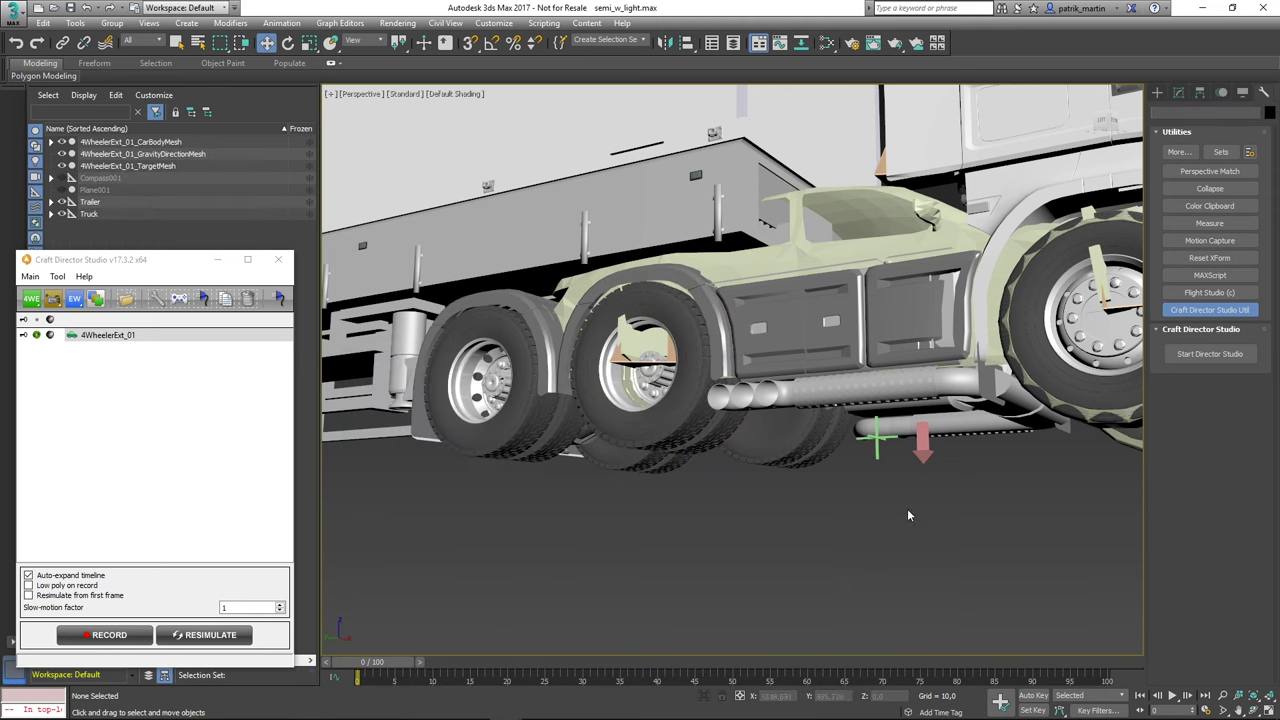
Align the rig's back-left wheel with the truck's rear tyre.
{"action": "middle_click_drag", "start_coordinate": [907, 508], "coordinate": [854, 479], "text": "alt"}
{"action": "left_click", "coordinate": [515, 417]}
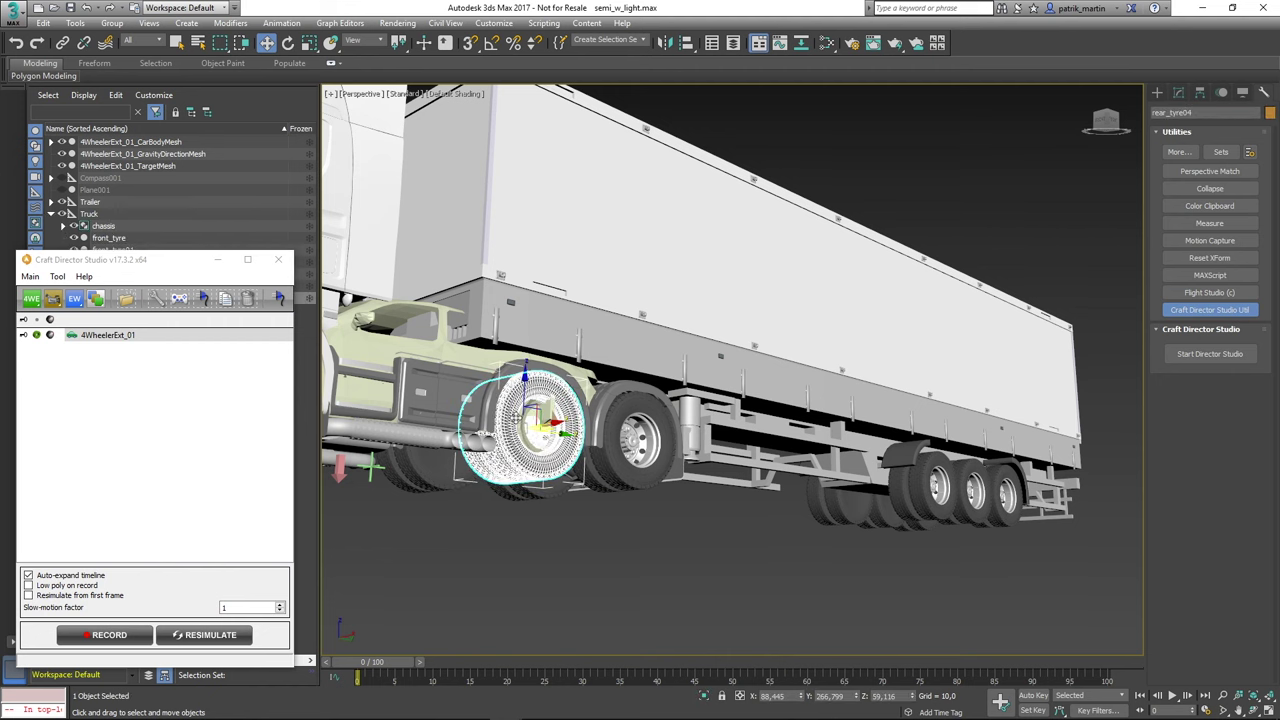
{"action": "left_click", "coordinate": [538, 425]}
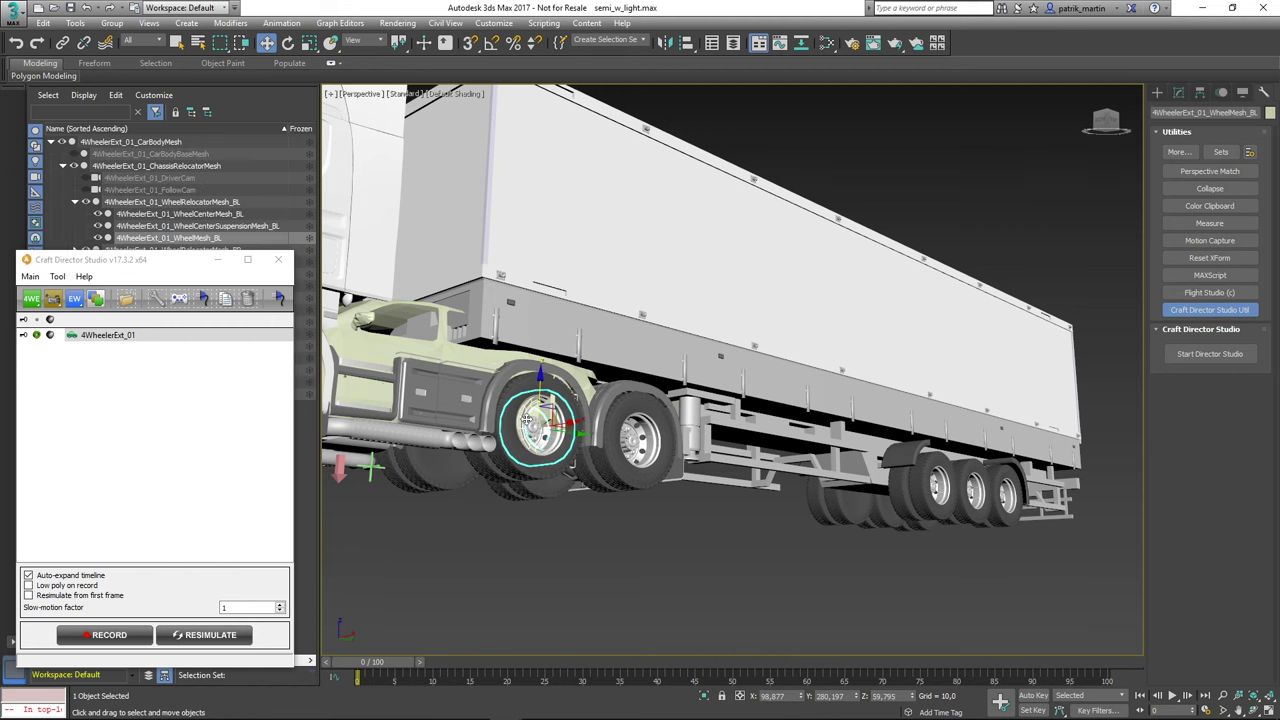
{"action": "left_click", "coordinate": [687, 44]}
{"action": "left_click", "coordinate": [505, 465]}
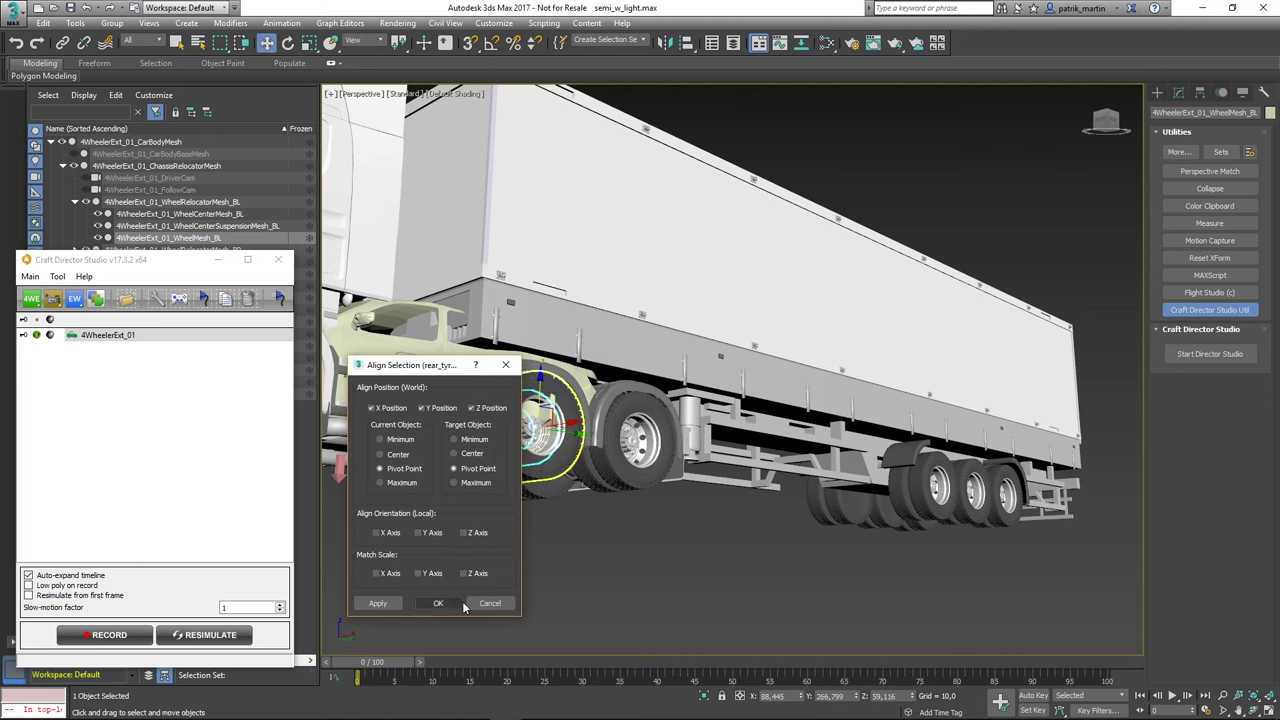
{"action": "left_click", "coordinate": [460, 603]}
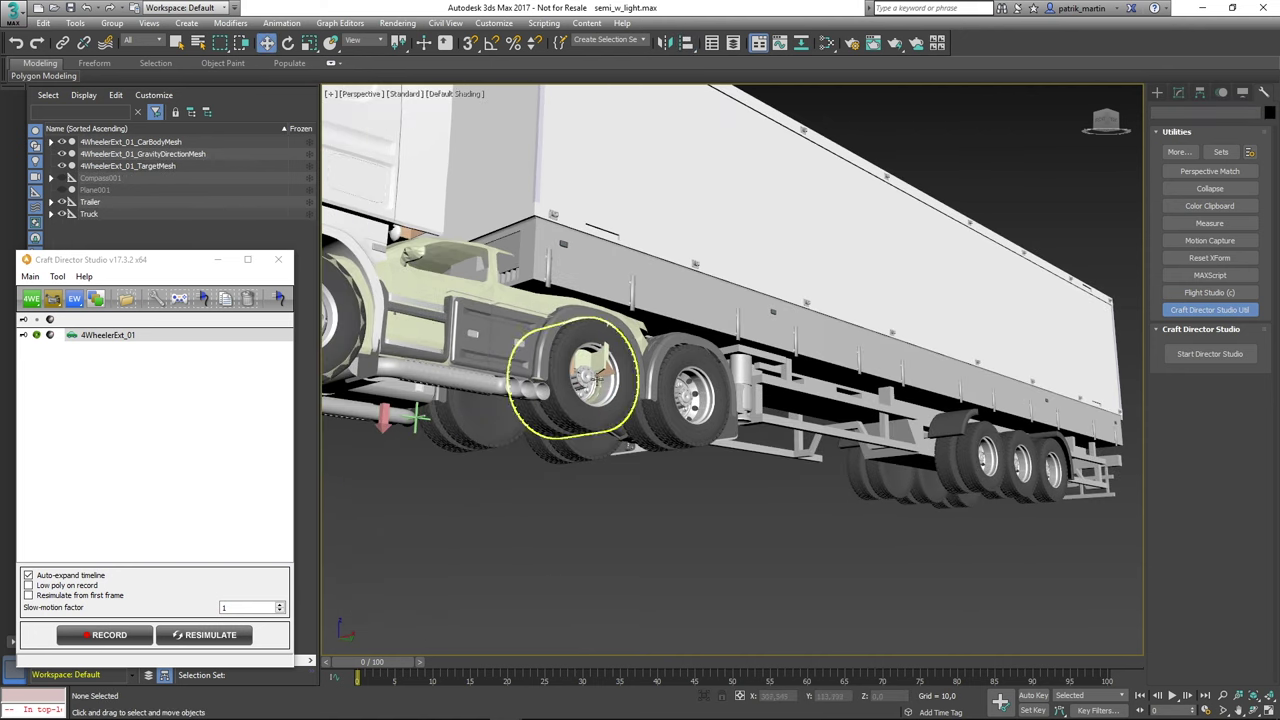
Scale both rear wheels uniformly to about 145 percent to match the tyres.
{"action": "left_click", "coordinate": [597, 378]}
{"action": "middle_click_drag", "start_coordinate": [432, 511], "coordinate": [585, 529], "text": "alt"}
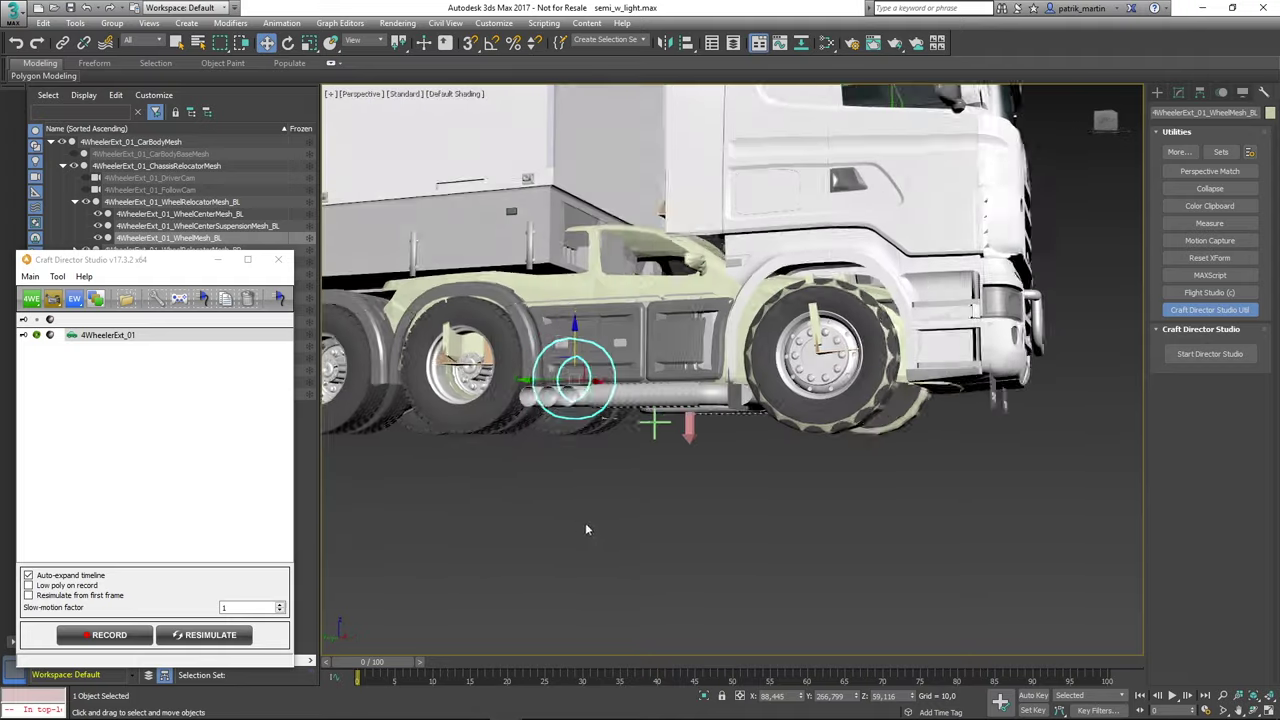
{"action": "left_click", "coordinate": [478, 368], "text": "ctrl"}
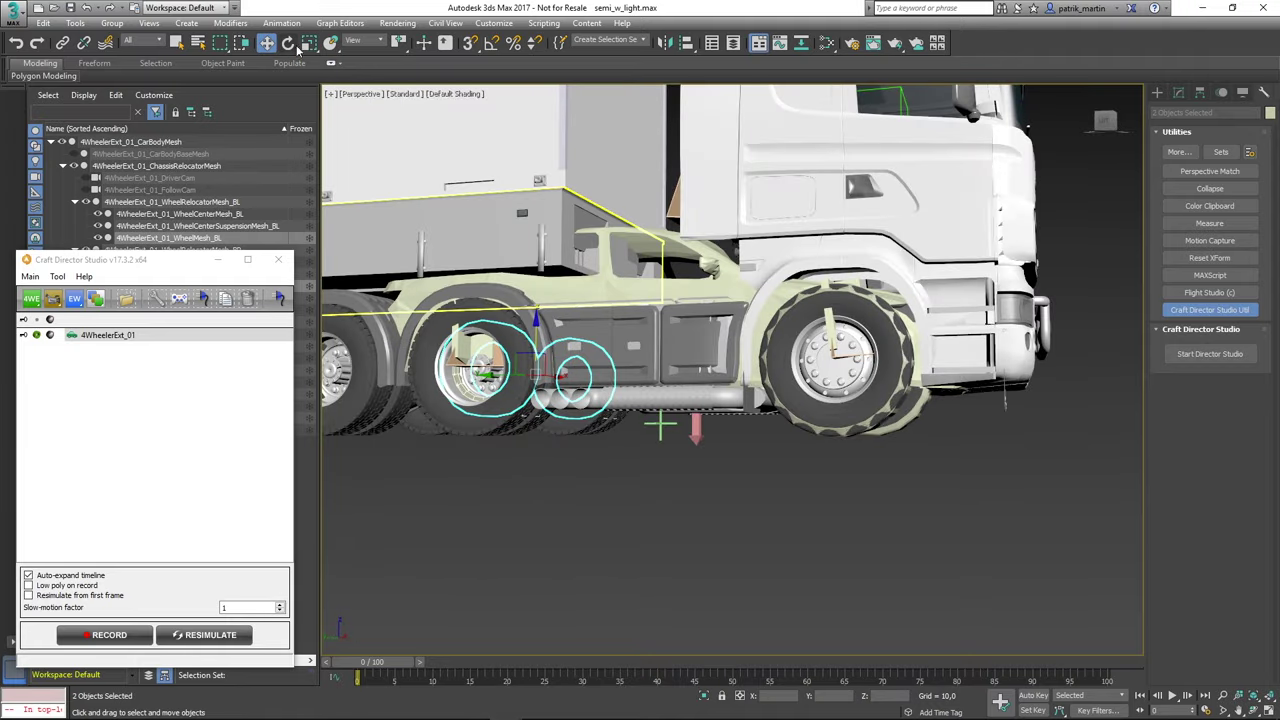
{"action": "left_click", "coordinate": [309, 43]}
{"action": "key", "text": "z"}
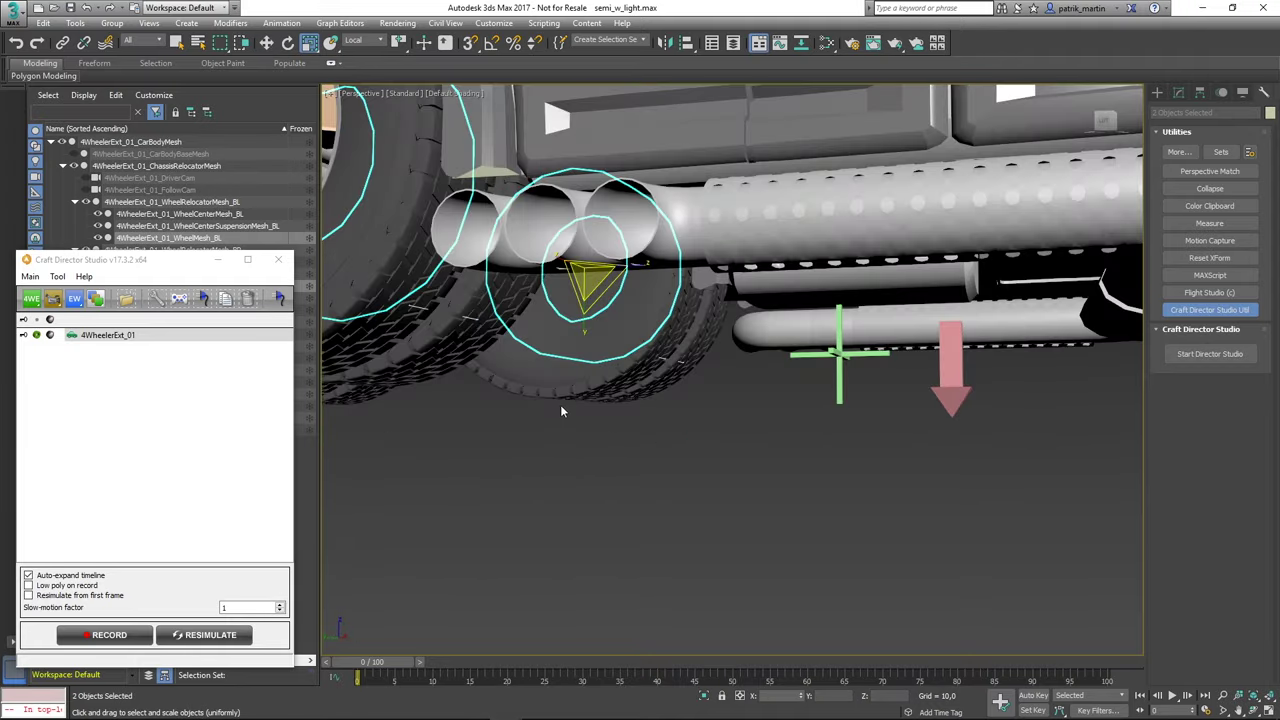
{"action": "middle_click_drag", "start_coordinate": [561, 410], "coordinate": [666, 457], "text": "alt"}
{"action": "left_click_drag", "start_coordinate": [718, 344], "coordinate": [768, 314]}
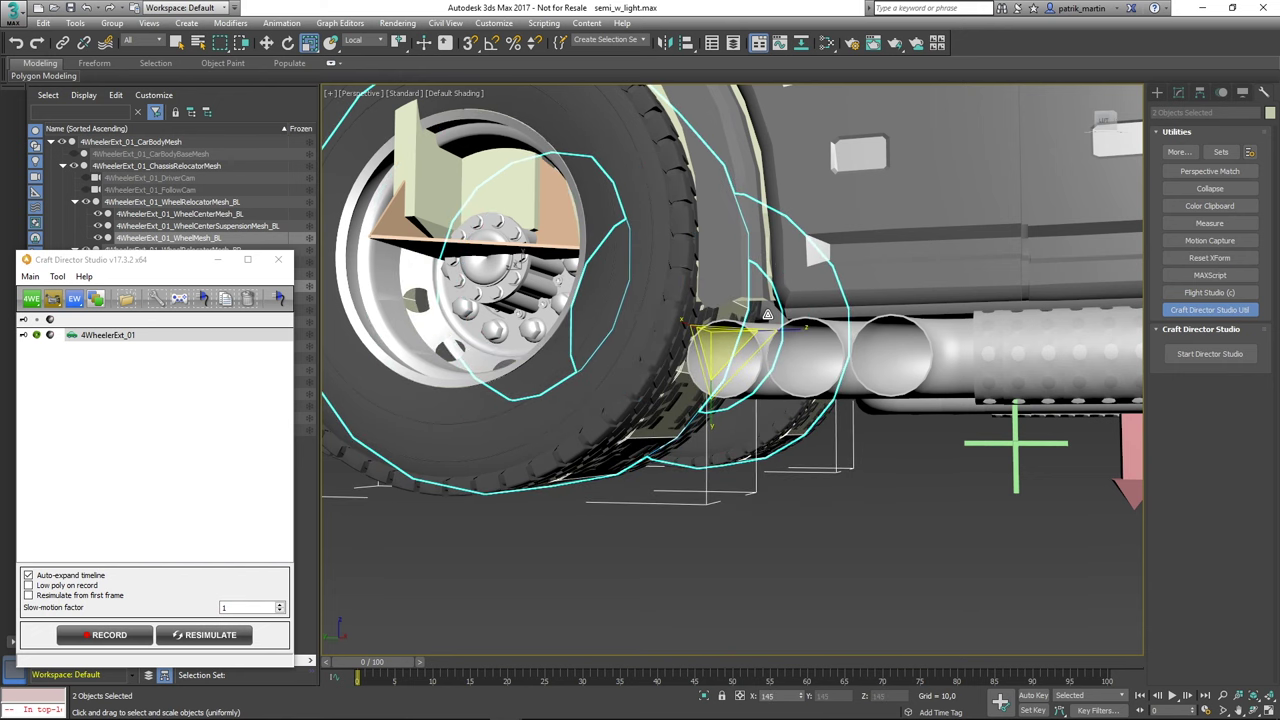
{"action": "key", "text": "r"}
{"action": "left_click_drag", "start_coordinate": [768, 314], "coordinate": [640, 316]}
{"action": "key", "text": "r"}
{"action": "scroll", "coordinate": [630, 535], "scroll_direction": "down", "scroll_amount": 5}
{"action": "left_click", "coordinate": [630, 535]}
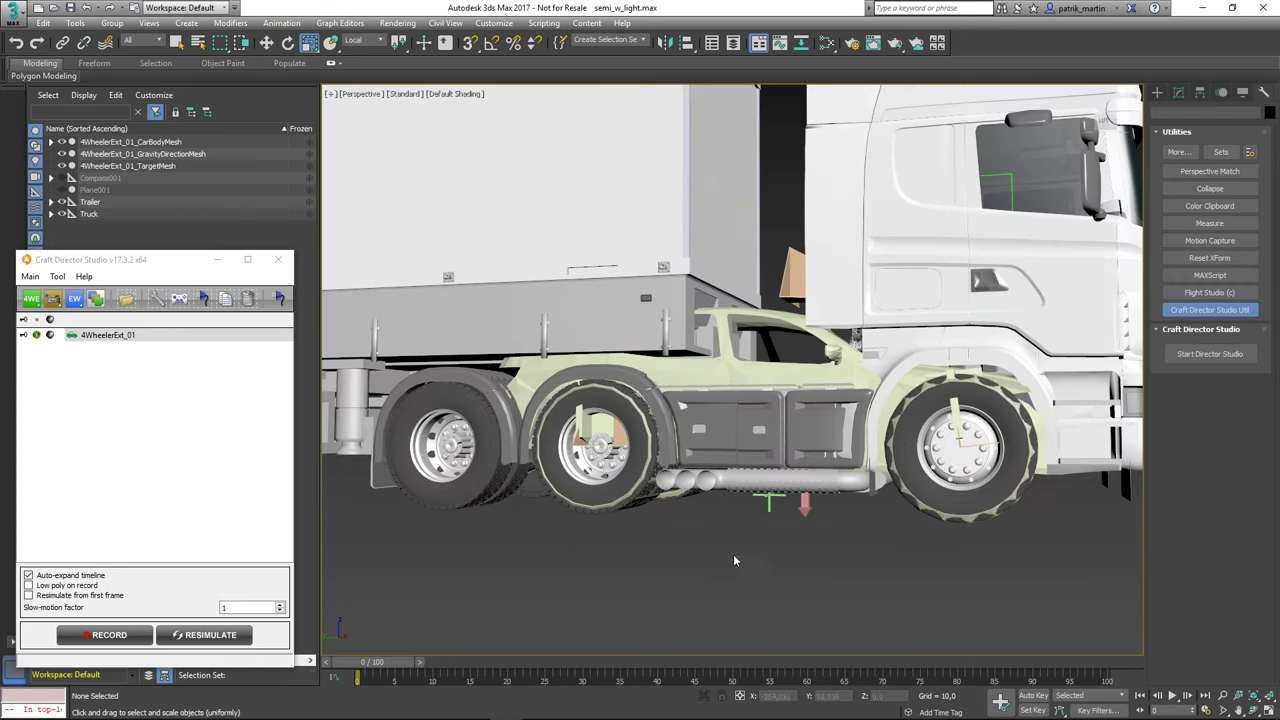
{"action": "middle_click_drag", "start_coordinate": [735, 556], "coordinate": [680, 535]}
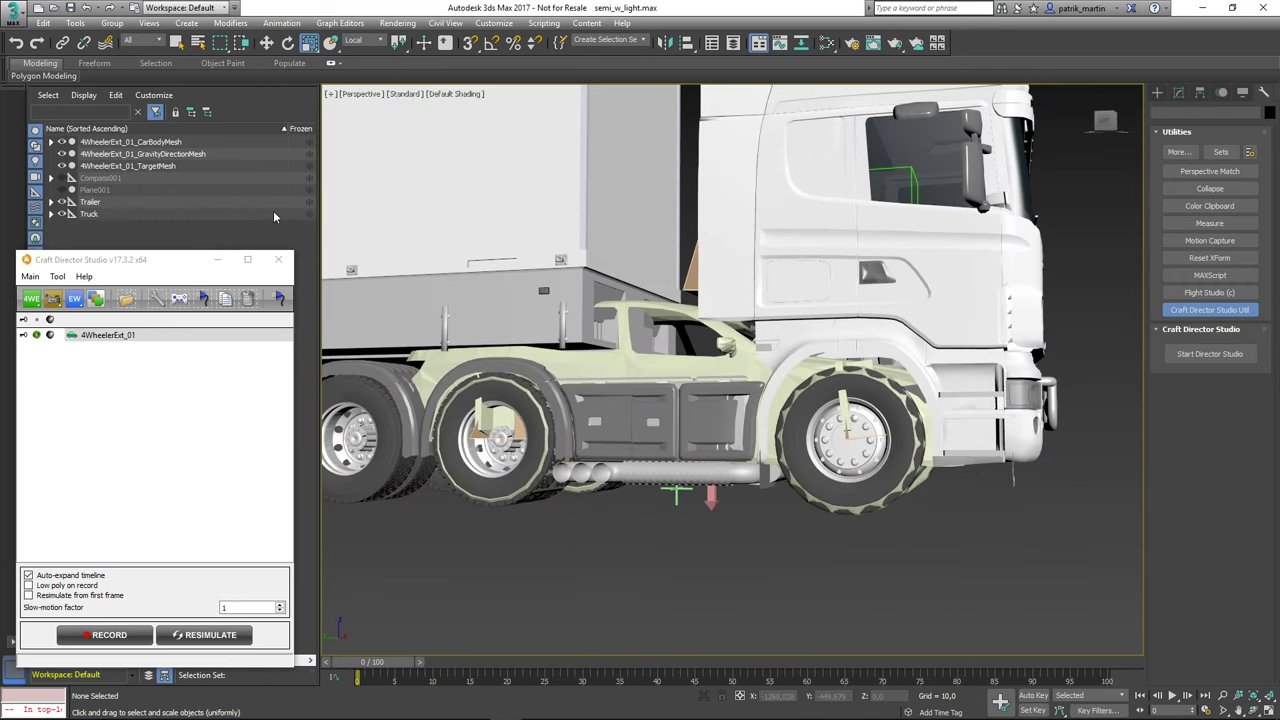
Link rear_tyre1 and the front tyre to their matching rig wheels.
{"action": "left_click", "coordinate": [500, 447]}
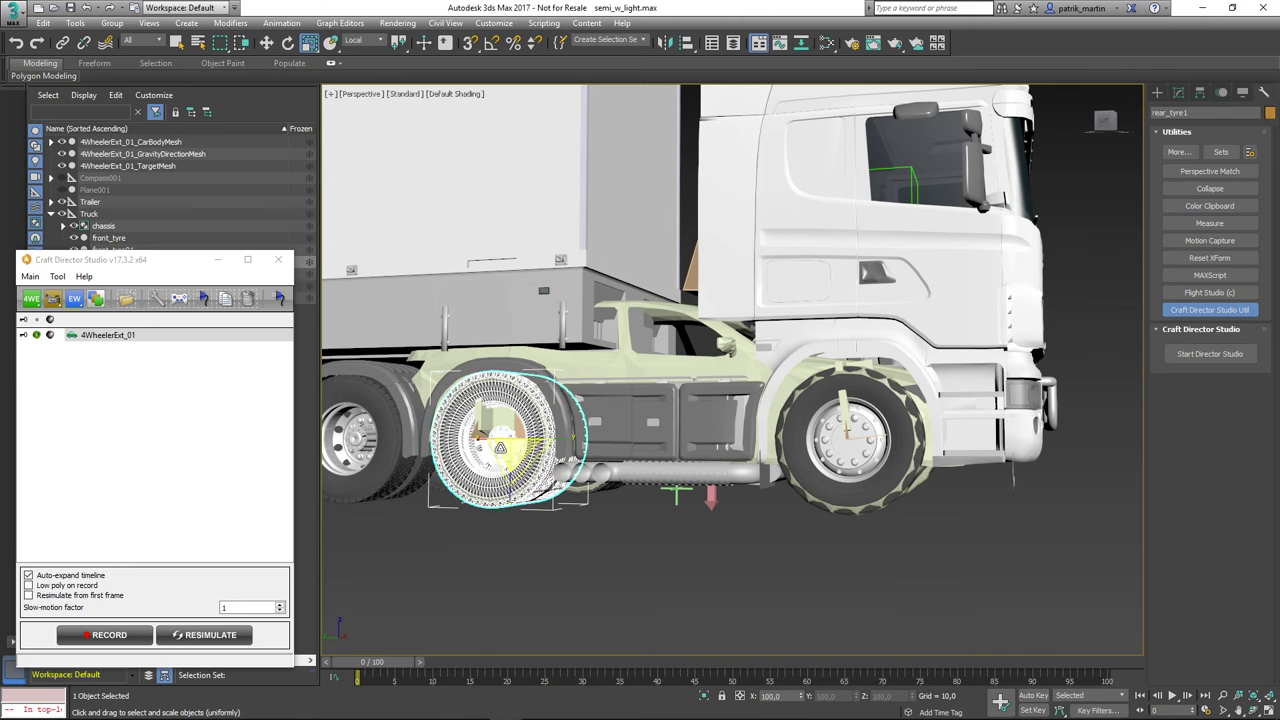
{"action": "left_click", "coordinate": [62, 42]}
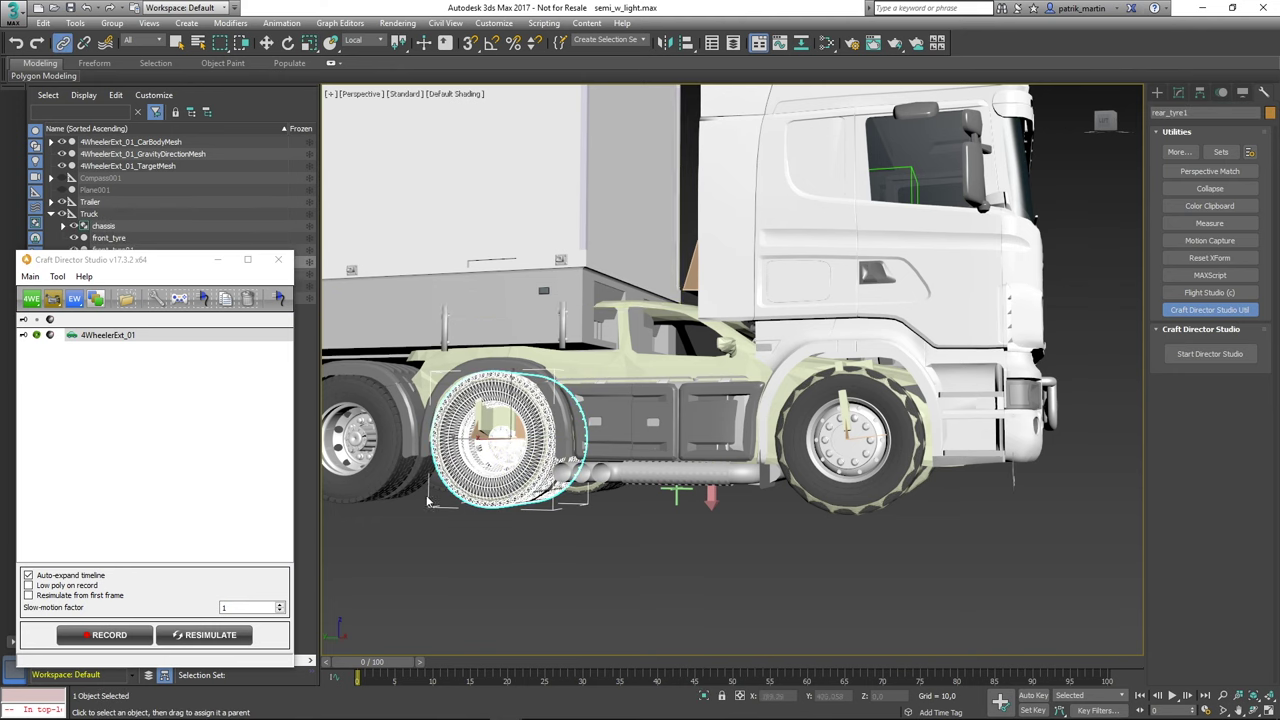
{"action": "scroll", "coordinate": [548, 432], "scroll_direction": "up", "scroll_amount": 4}
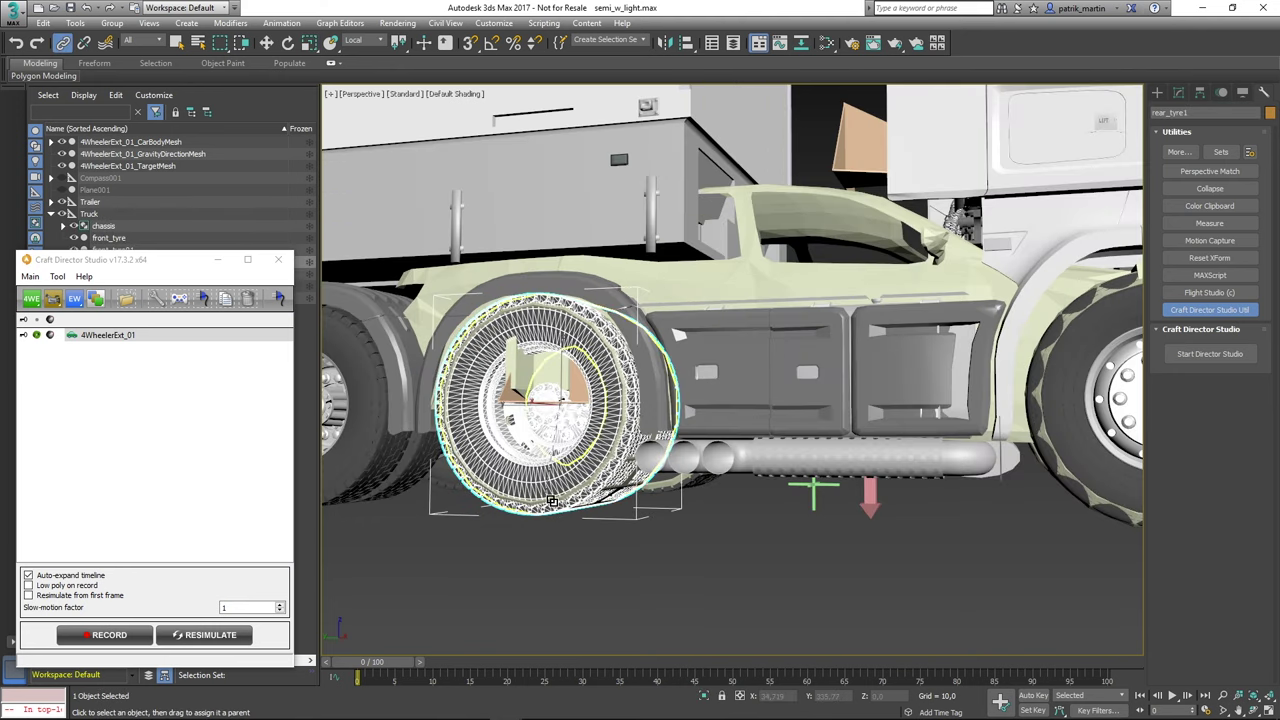
{"action": "left_click_drag", "start_coordinate": [551, 500], "coordinate": [828, 581]}
{"action": "middle_click_drag", "start_coordinate": [828, 581], "coordinate": [504, 585]}
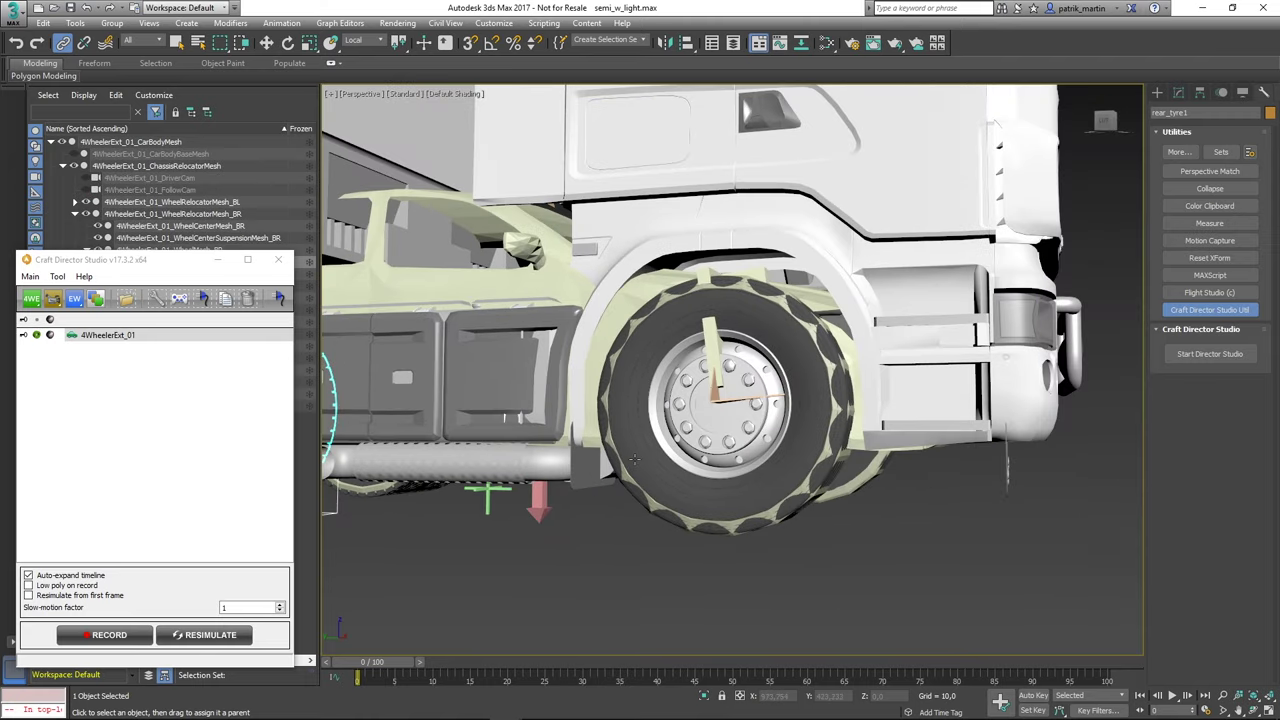
{"action": "left_click", "coordinate": [707, 430]}
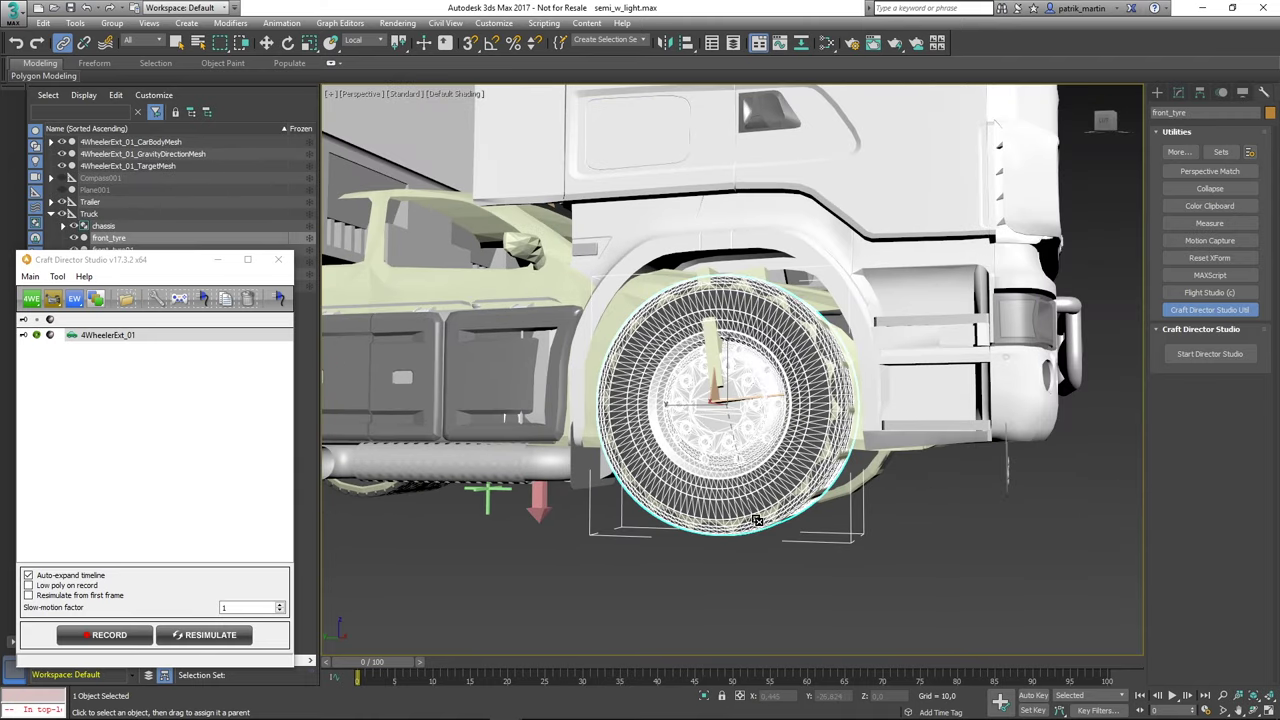
{"action": "left_click_drag", "start_coordinate": [757, 520], "coordinate": [829, 560]}
On the truck's other side, link rear_tyre04 to its rig wheel.
{"action": "scroll", "coordinate": [898, 564], "scroll_direction": "down", "scroll_amount": 4}
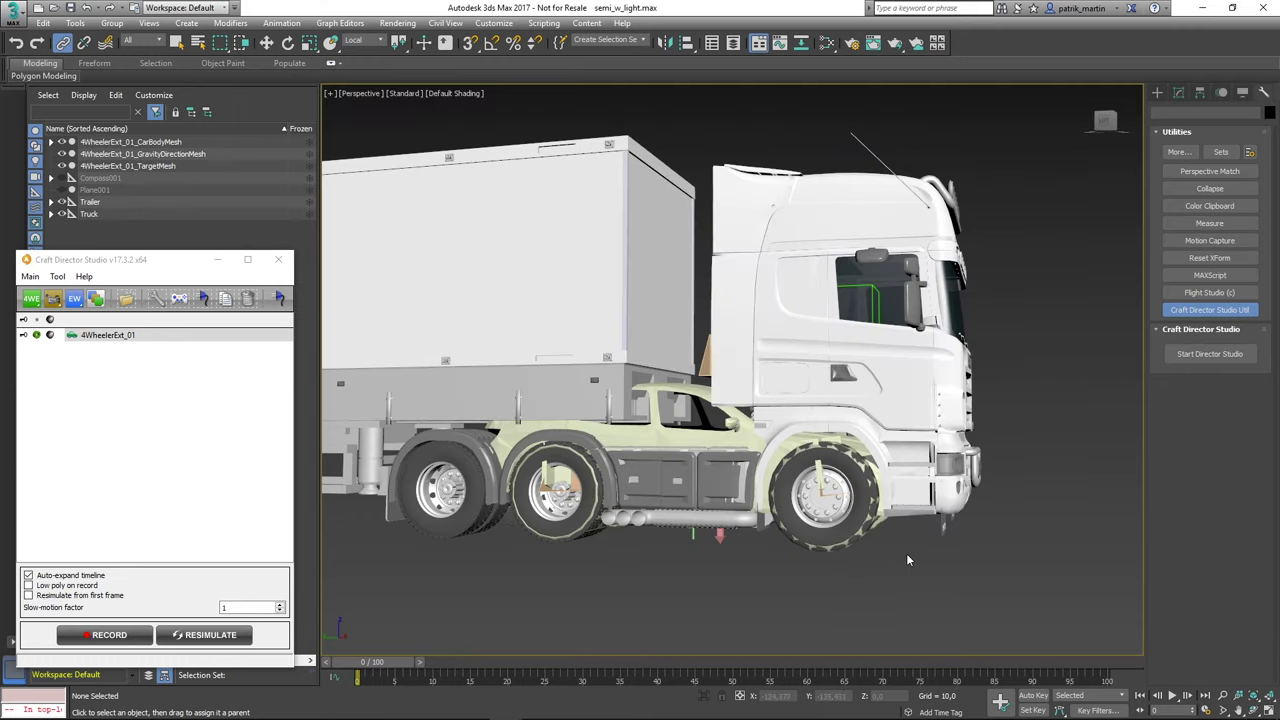
{"action": "middle_click_drag", "start_coordinate": [906, 553], "coordinate": [729, 555], "text": "alt"}
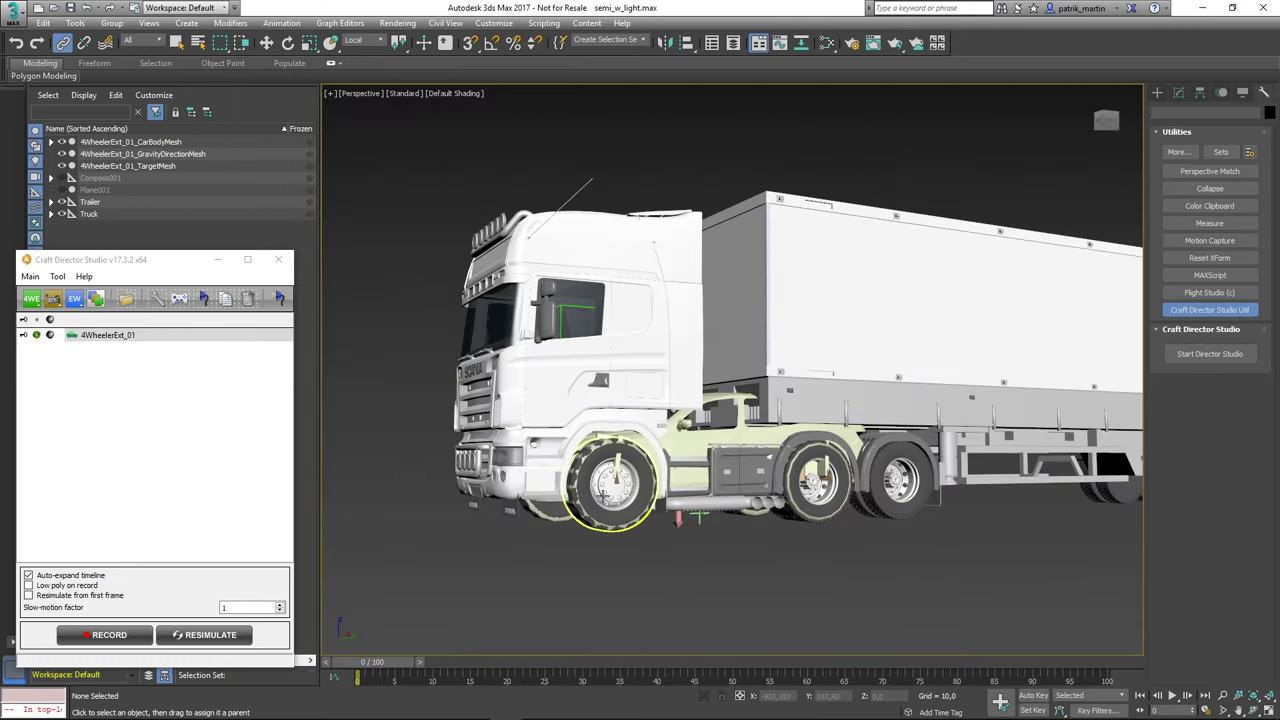
{"action": "scroll", "coordinate": [607, 482], "scroll_direction": "up", "scroll_amount": 3}
{"action": "left_click", "coordinate": [602, 492]}
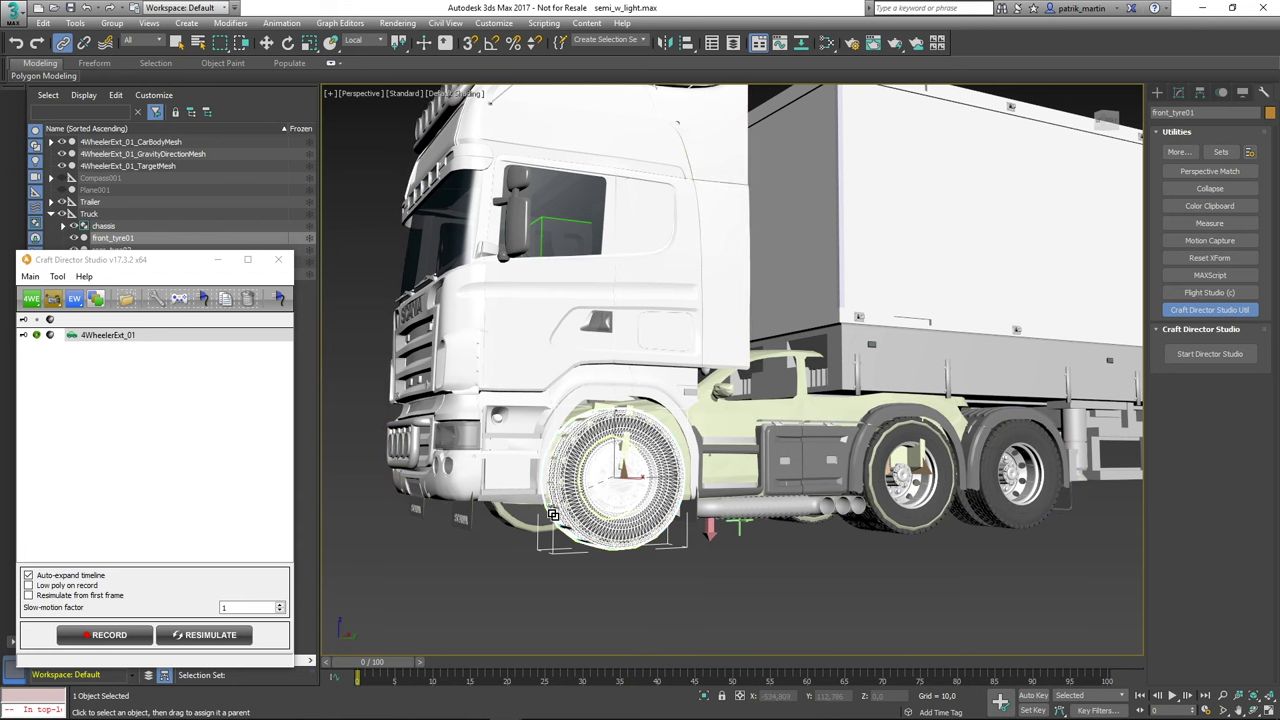
{"action": "scroll", "coordinate": [755, 549], "scroll_direction": "up", "scroll_amount": 1}
{"action": "scroll", "coordinate": [755, 549], "scroll_direction": "up", "scroll_amount": 3}
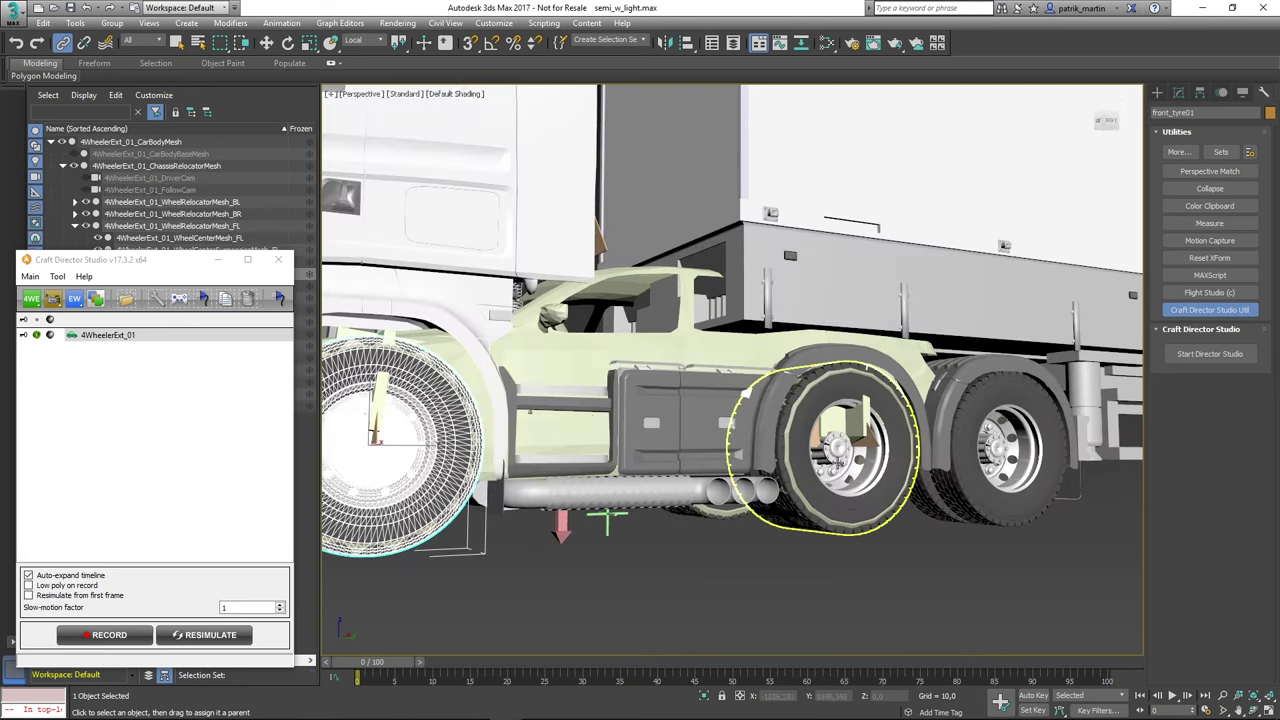
{"action": "left_click", "coordinate": [840, 462]}
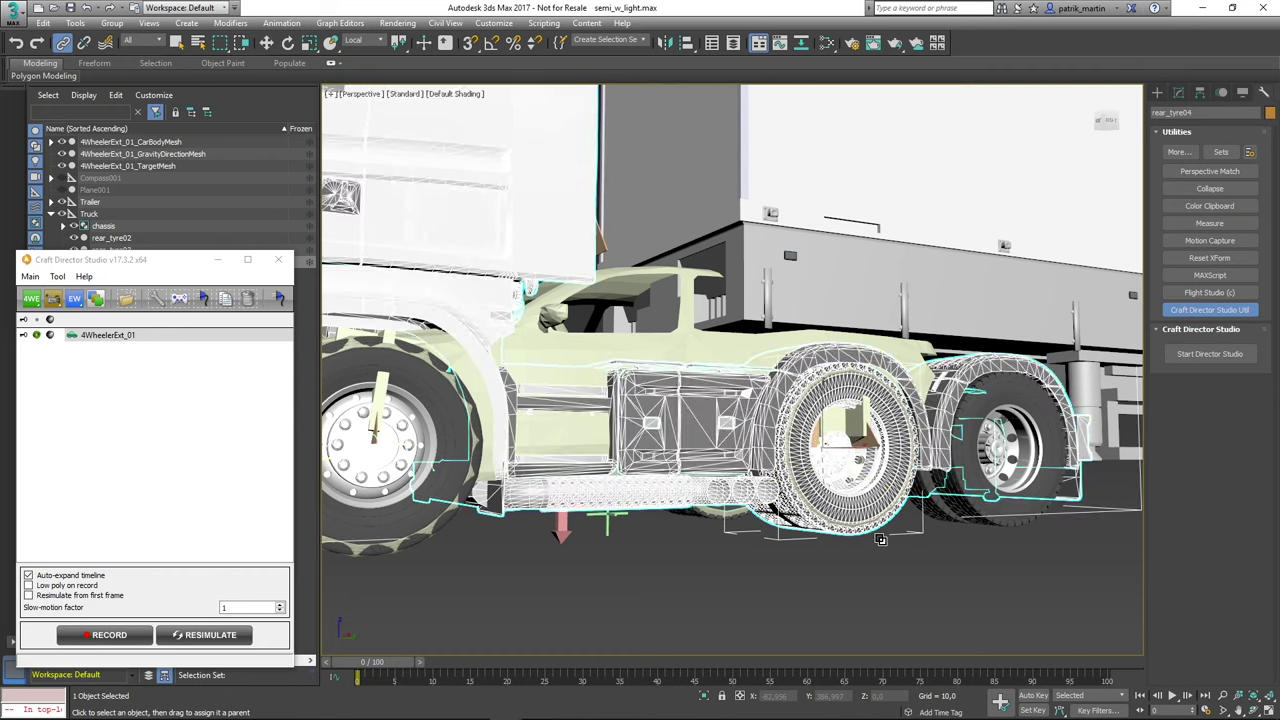
{"action": "left_click_drag", "start_coordinate": [832, 521], "coordinate": [839, 527]}
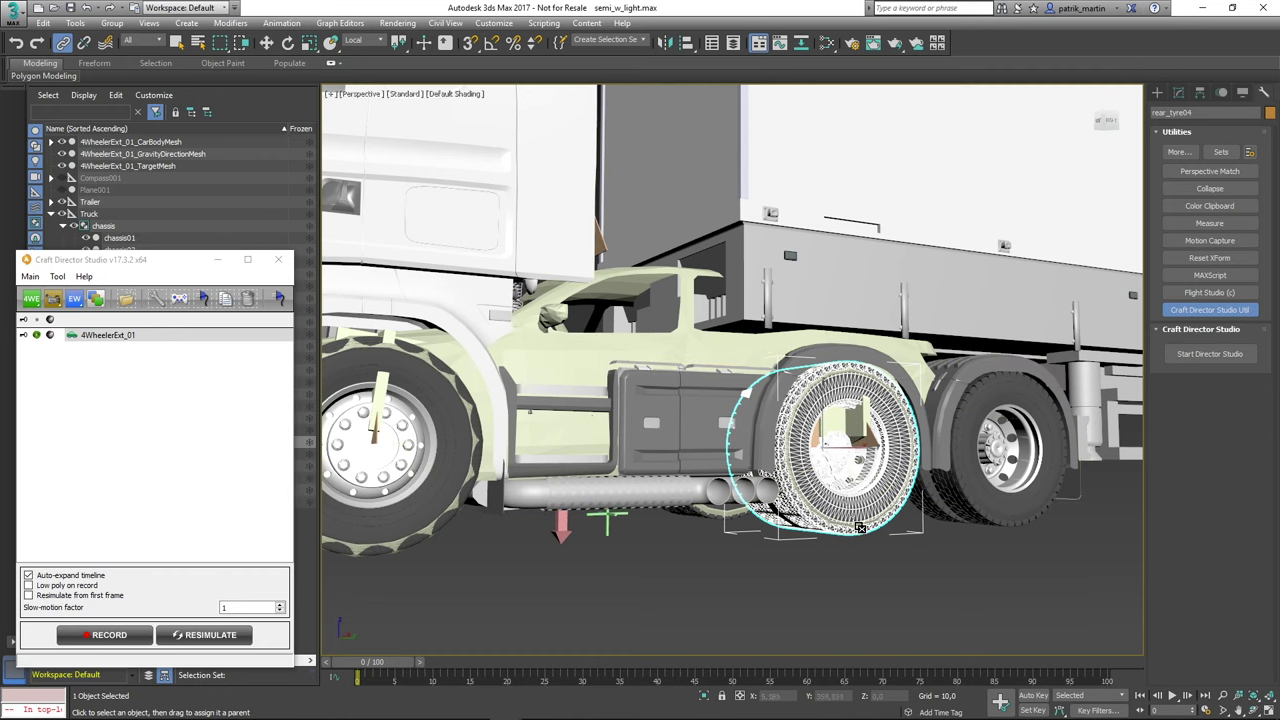
{"action": "left_click", "coordinate": [915, 568]}
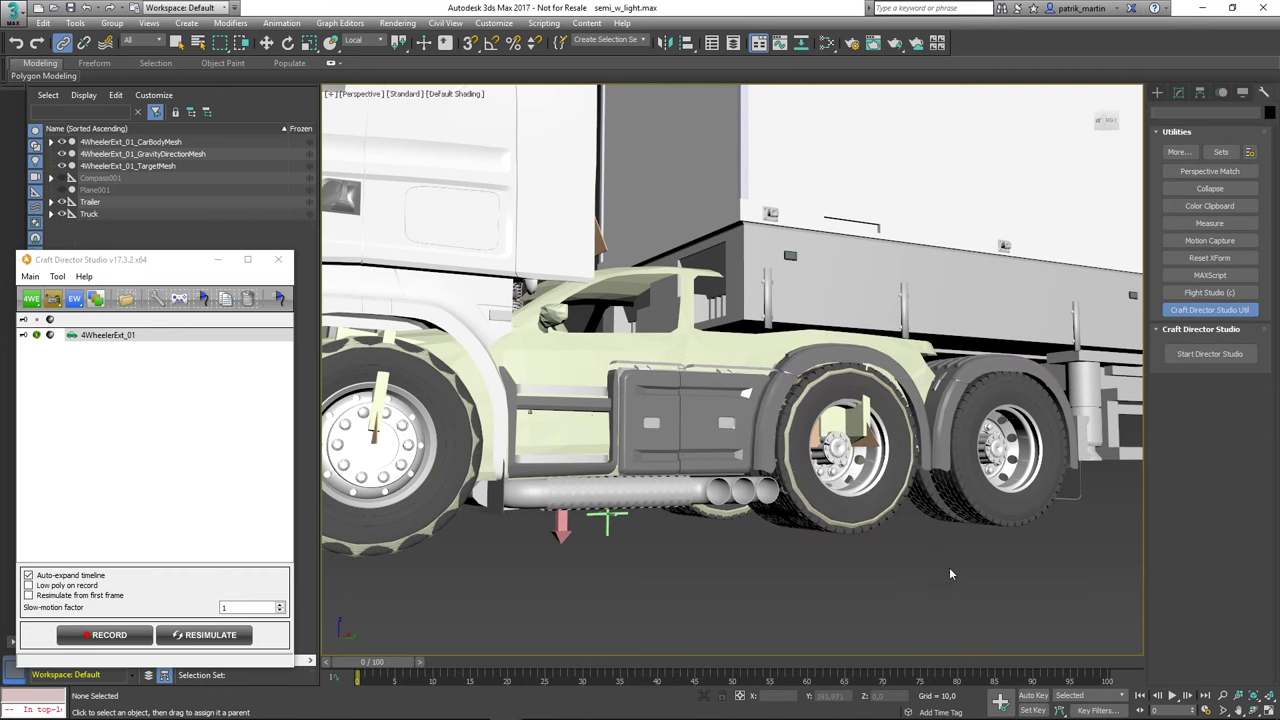
{"action": "scroll", "coordinate": [935, 560], "scroll_direction": "down", "scroll_amount": 5}
{"action": "middle_click_drag", "start_coordinate": [856, 597], "coordinate": [741, 564]}
Move the rig's car body mesh down out of the truck.
{"action": "left_click", "coordinate": [724, 450]}
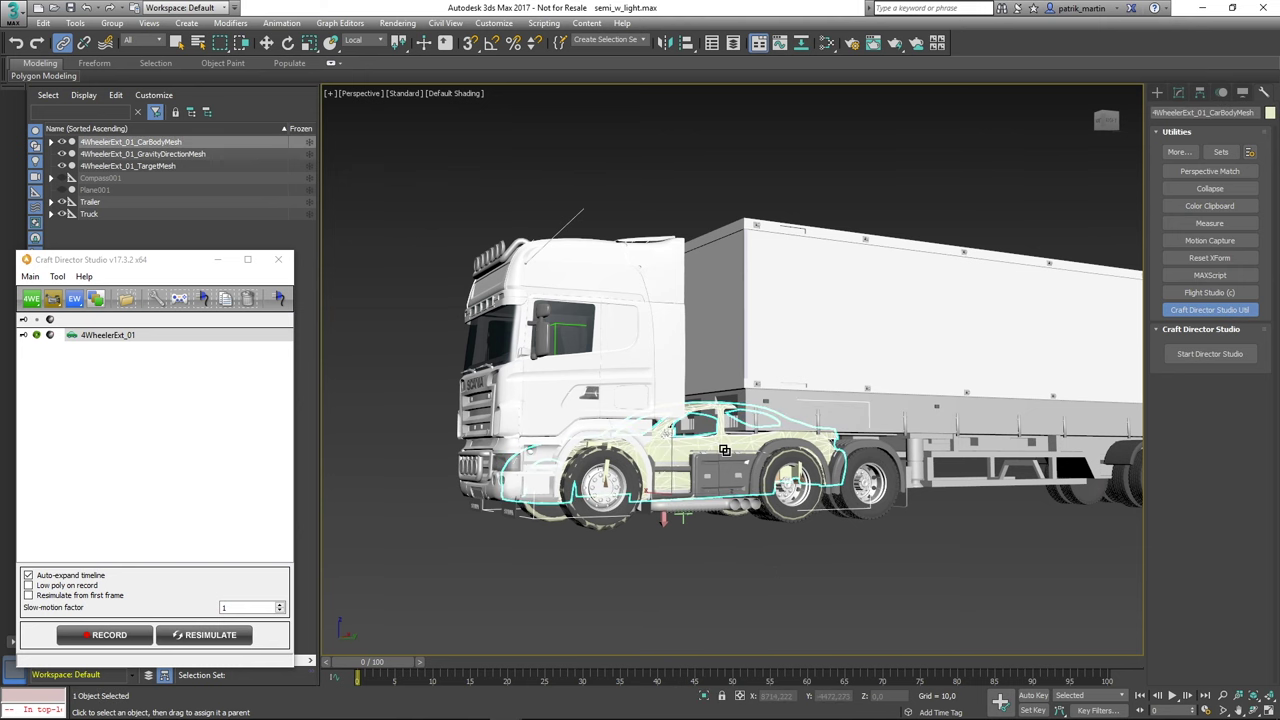
{"action": "left_click", "coordinate": [266, 42]}
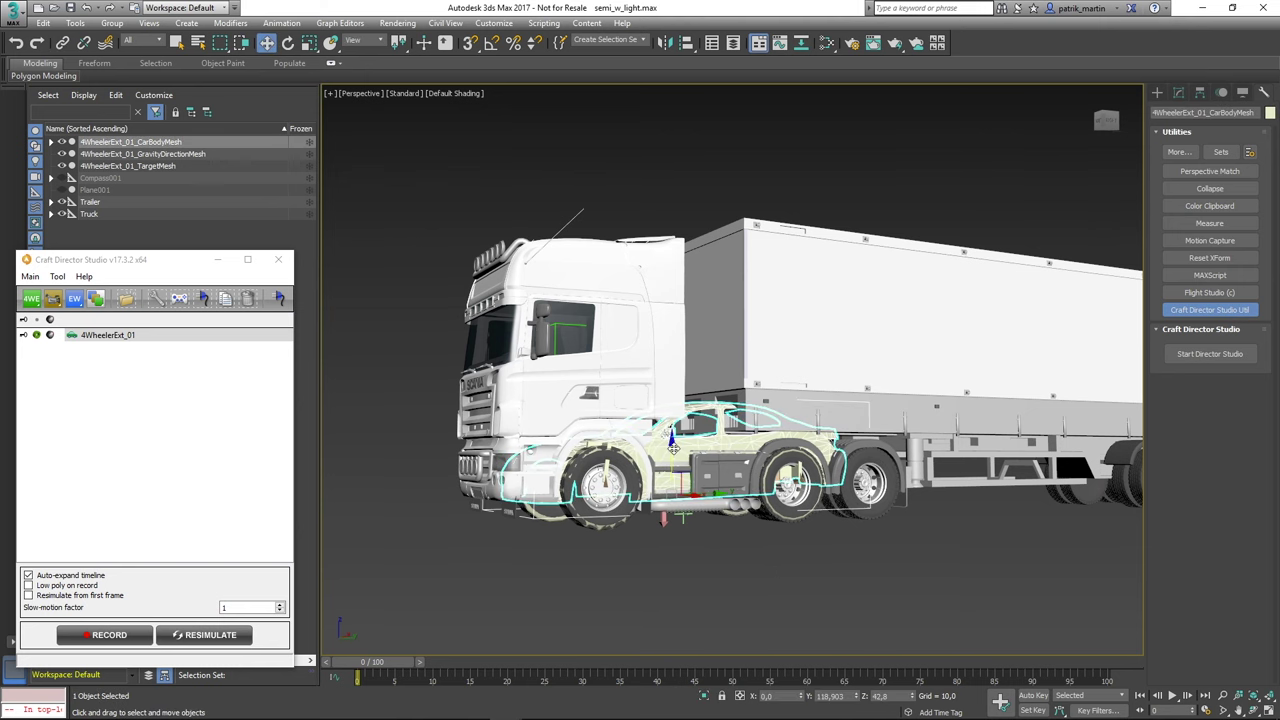
{"action": "left_click_drag", "start_coordinate": [673, 447], "coordinate": [652, 557]}
{"action": "mouse_move", "coordinate": [652, 557]}
{"action": "middle_mouse_down", "text": "alt"}
{"action": "mouse_move", "coordinate": [633, 535]}
{"action": "mouse_move", "coordinate": [951, 528]}
{"action": "mouse_move", "coordinate": [832, 532]}
{"action": "mouse_move", "coordinate": [723, 616]}
{"action": "middle_mouse_up", "text": "alt"}
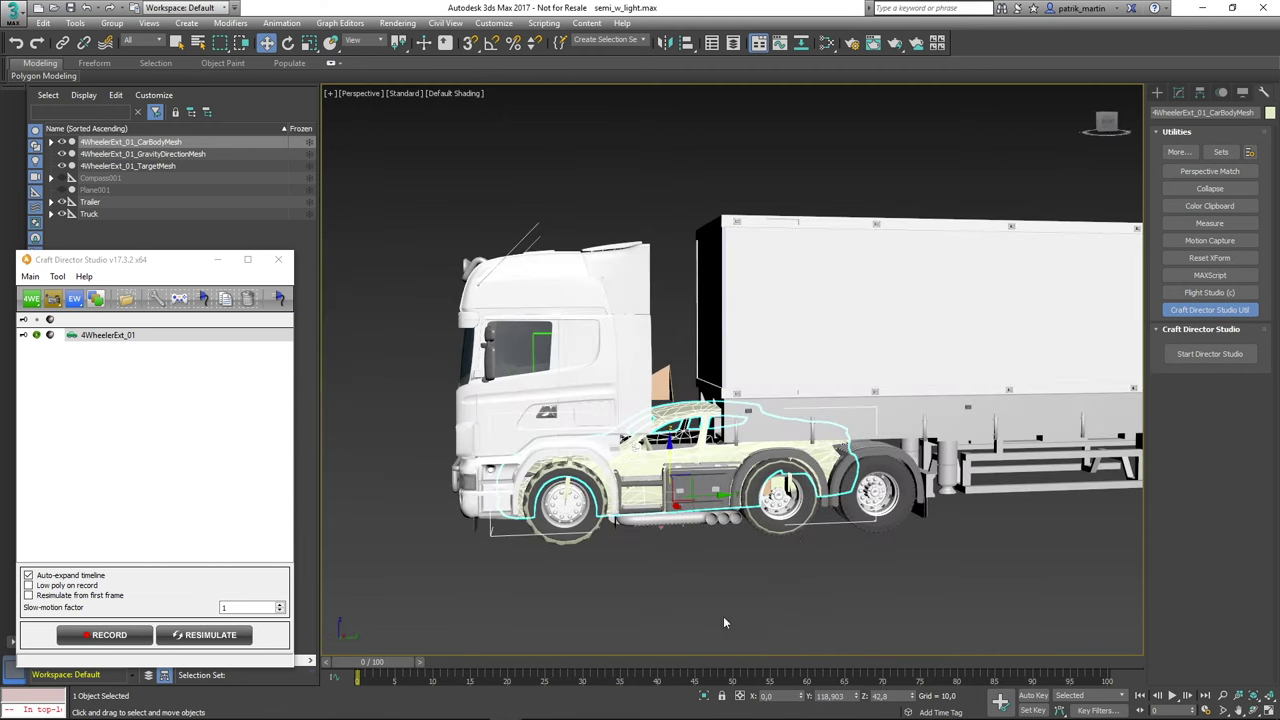
{"action": "scroll", "coordinate": [663, 590], "scroll_direction": "up", "scroll_amount": 5}
{"action": "left_click", "coordinate": [617, 572]}
{"action": "scroll", "coordinate": [617, 572], "scroll_direction": "down", "scroll_amount": 5}
{"action": "middle_click_drag", "start_coordinate": [617, 572], "coordinate": [538, 378], "text": "alt"}
Link the Truck as a child of 4WheelerExt_01_CarBodyMesh.
{"action": "left_click", "coordinate": [538, 378]}
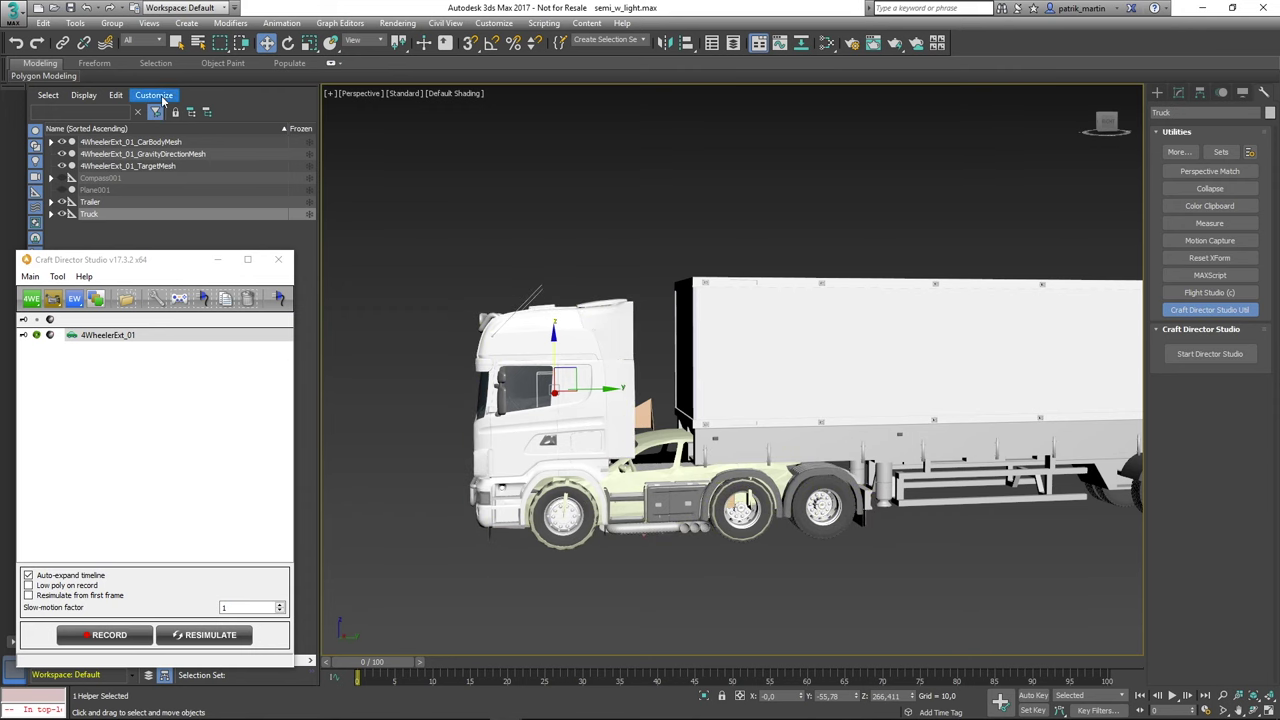
{"action": "left_click", "coordinate": [62, 42]}
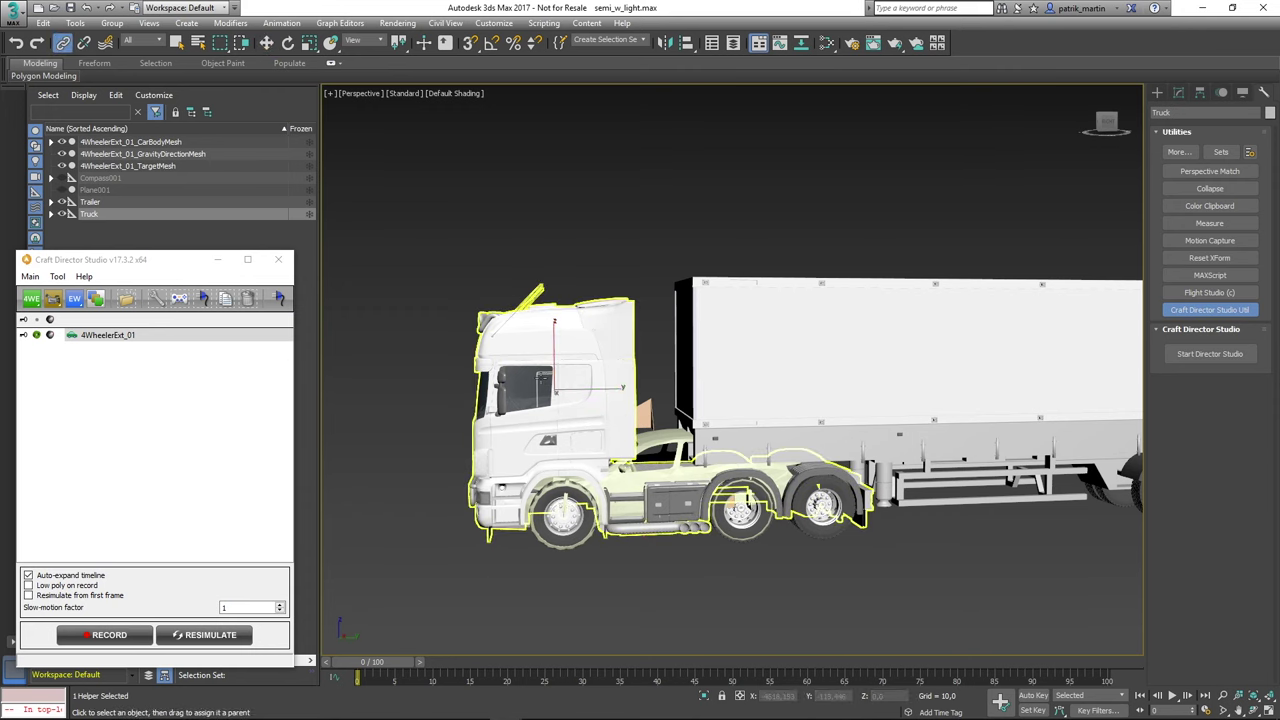
{"action": "left_click_drag", "start_coordinate": [551, 383], "coordinate": [600, 520]}
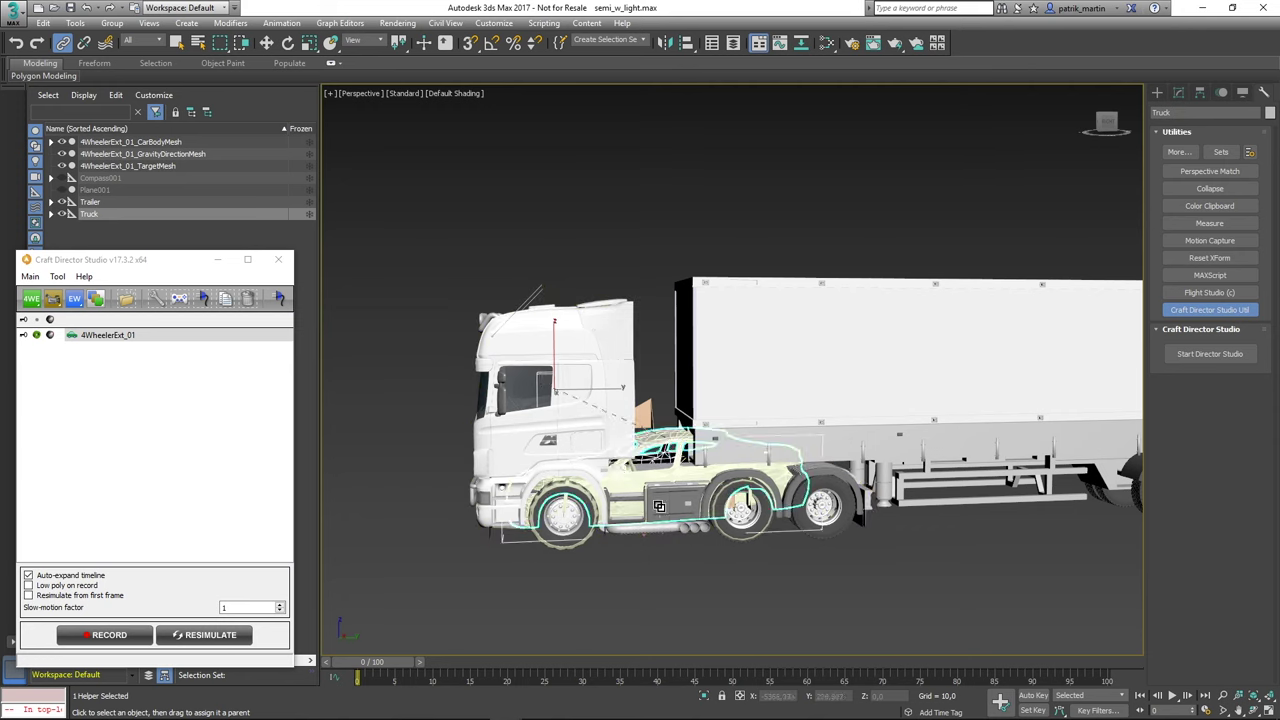
Lower the car body and linked Truck along Z onto their wheels, then reselect the 4WheelerExt_01 rig.
{"action": "left_click", "coordinate": [666, 442]}
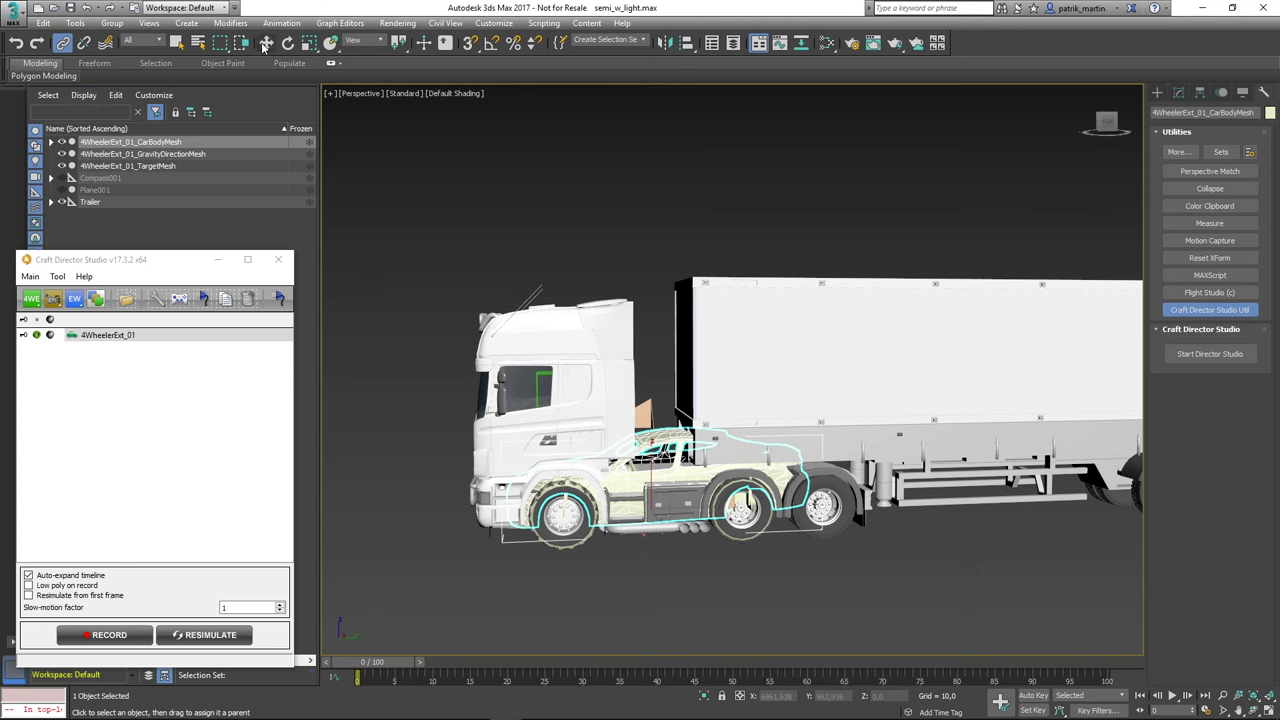
{"action": "left_click", "coordinate": [265, 45]}
{"action": "left_click_drag", "start_coordinate": [648, 466], "coordinate": [646, 572]}
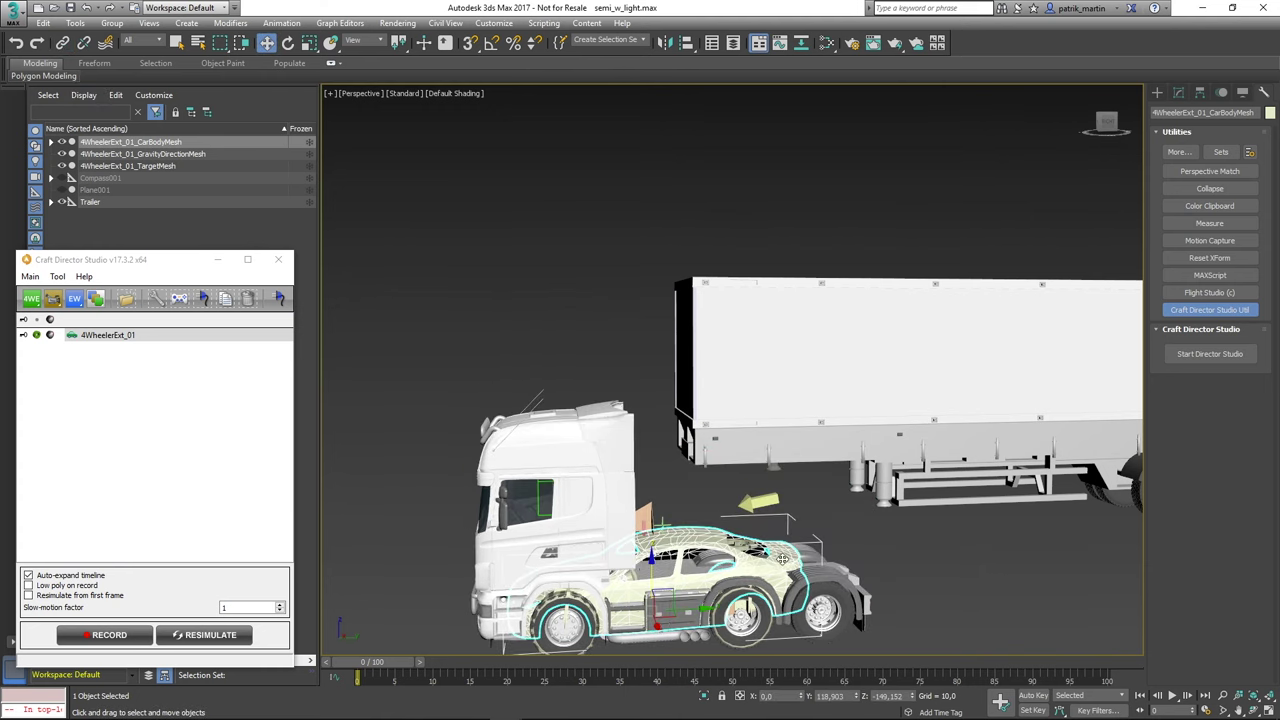
{"action": "left_click", "coordinate": [922, 590]}
{"action": "scroll", "coordinate": [838, 567], "scroll_direction": "up", "scroll_amount": 5}
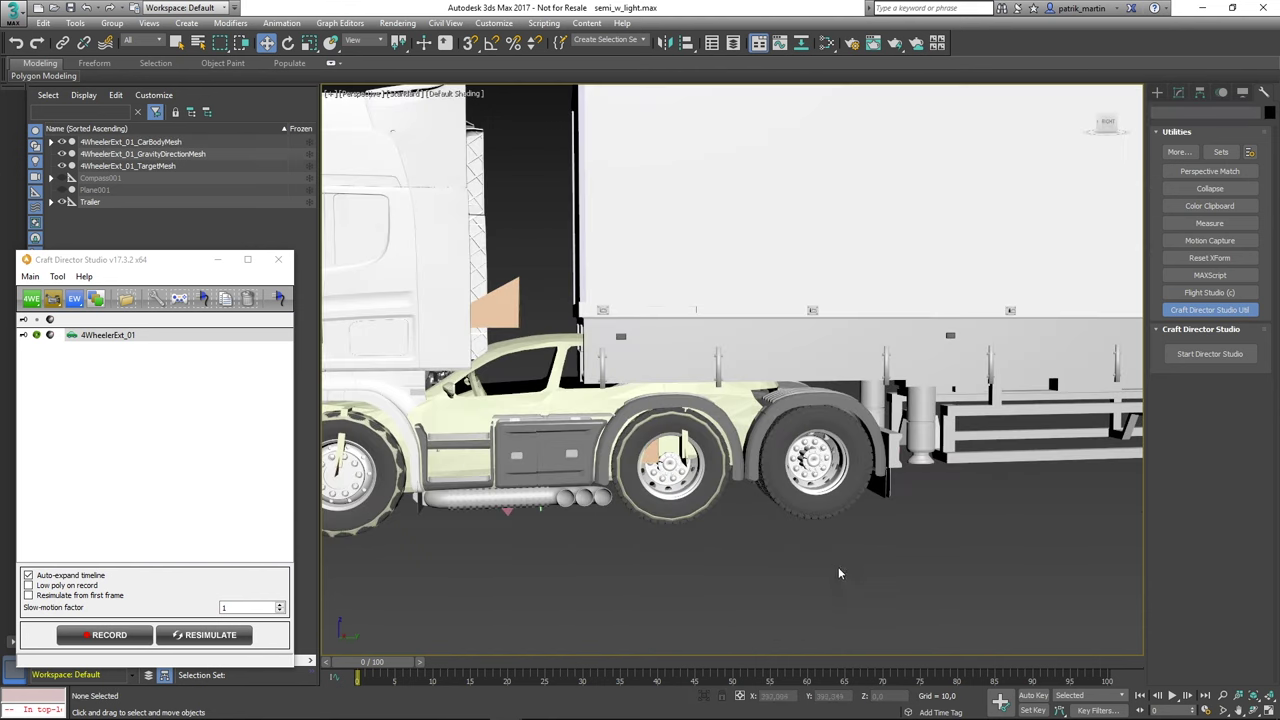
{"action": "left_click", "coordinate": [810, 458]}
{"action": "middle_click_drag", "start_coordinate": [664, 584], "coordinate": [808, 575], "text": "alt"}
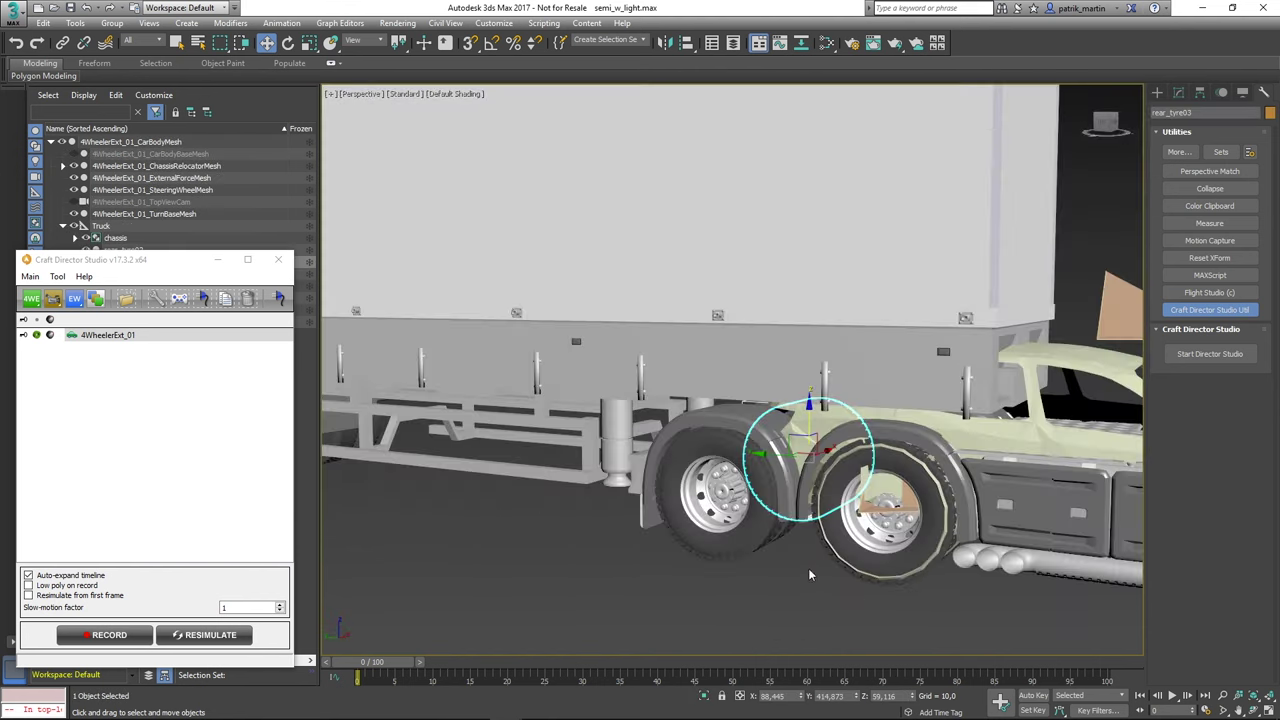
{"action": "left_click", "coordinate": [722, 488]}
{"action": "left_click", "coordinate": [614, 597]}
{"action": "middle_click_drag", "start_coordinate": [614, 597], "coordinate": [701, 571]}
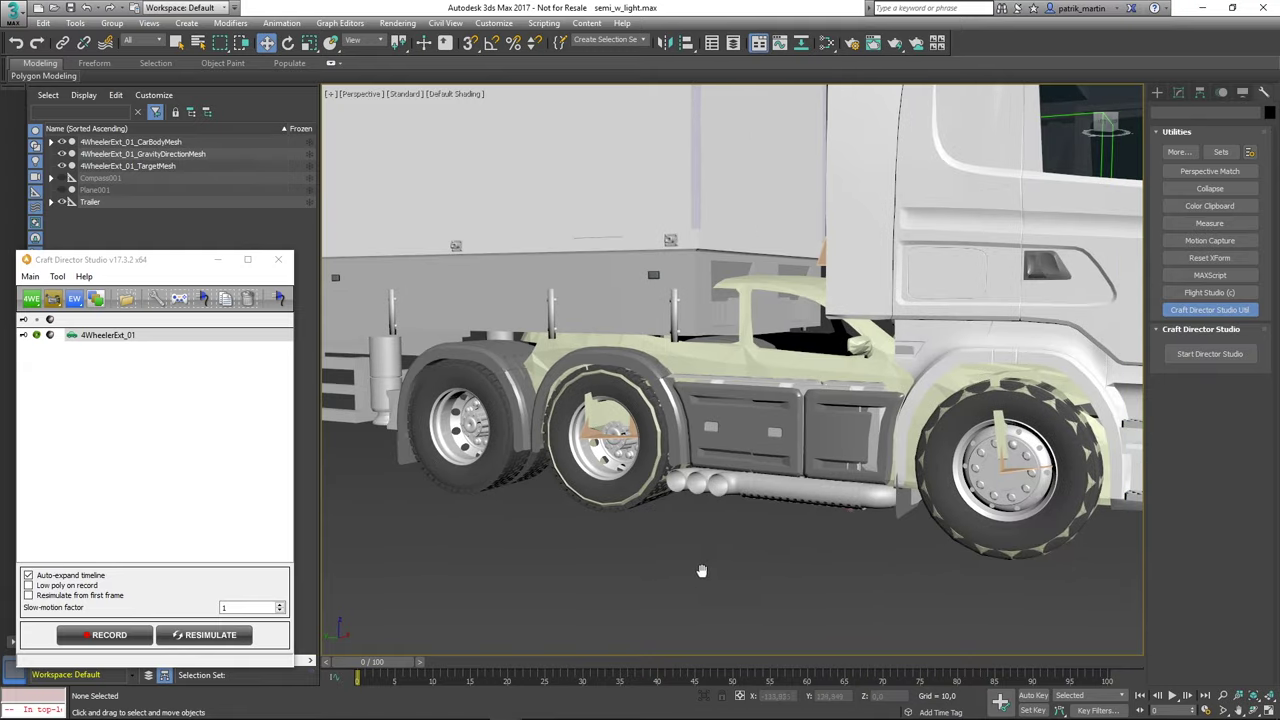
{"action": "left_click", "coordinate": [110, 336]}
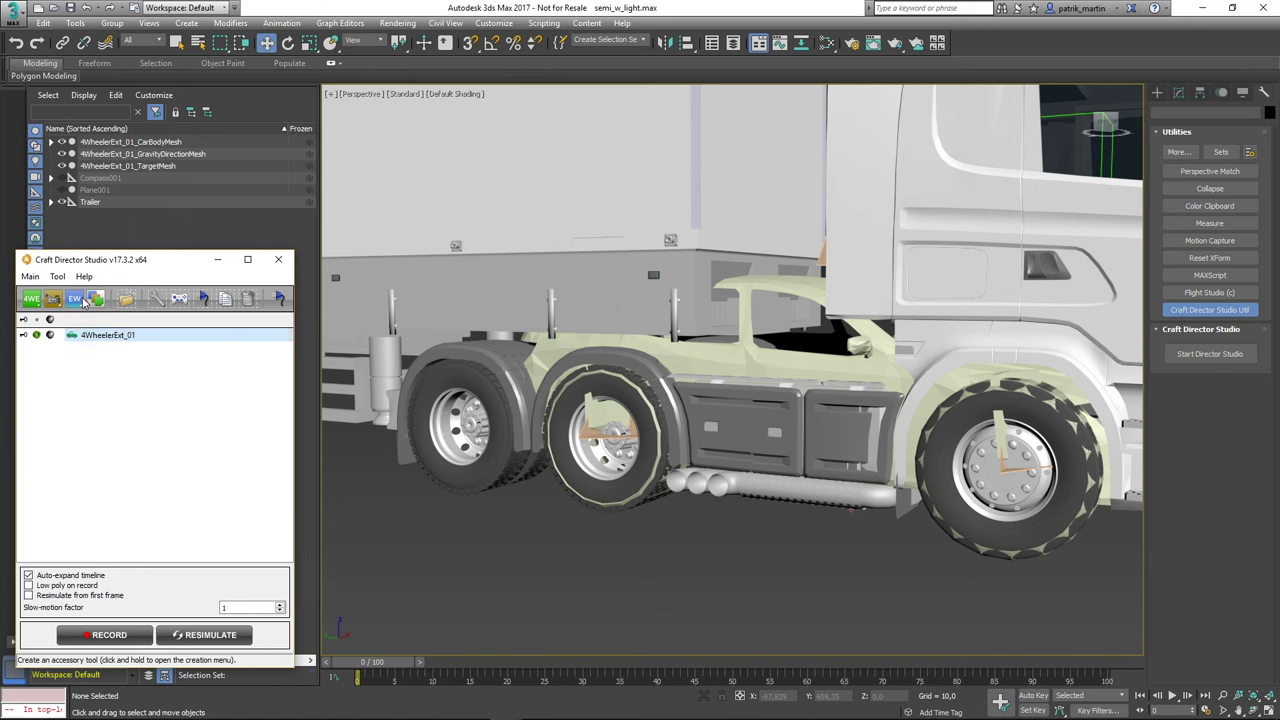
Create an ExtraWheel accessory for the truck rig from the EW button.
{"action": "left_click", "coordinate": [80, 302]}
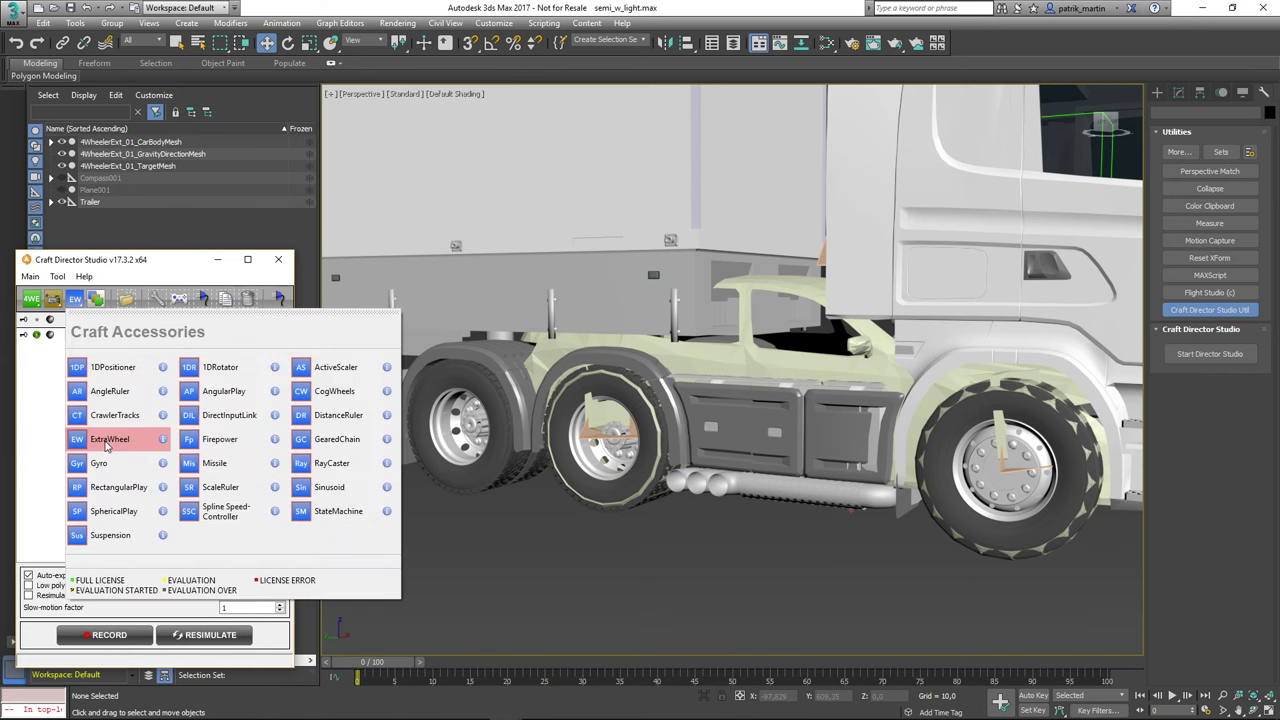
{"action": "left_click_drag", "start_coordinate": [82, 303], "coordinate": [110, 439]}
{"action": "middle_click_drag", "start_coordinate": [680, 565], "coordinate": [697, 510], "text": "alt"}
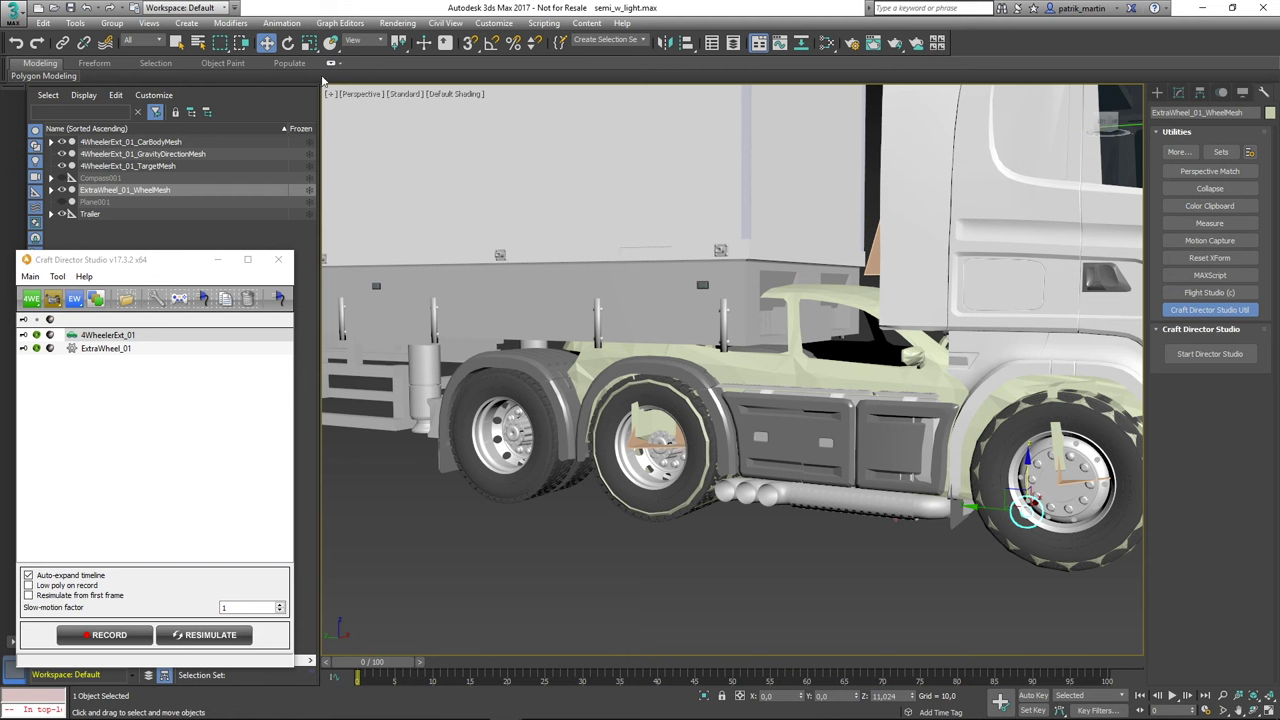
Align ExtraWheel_01 to the truck's rearmost rear tyre.
{"action": "left_click", "coordinate": [706, 45]}
{"action": "scroll", "coordinate": [450, 500], "scroll_direction": "up", "scroll_amount": 3}
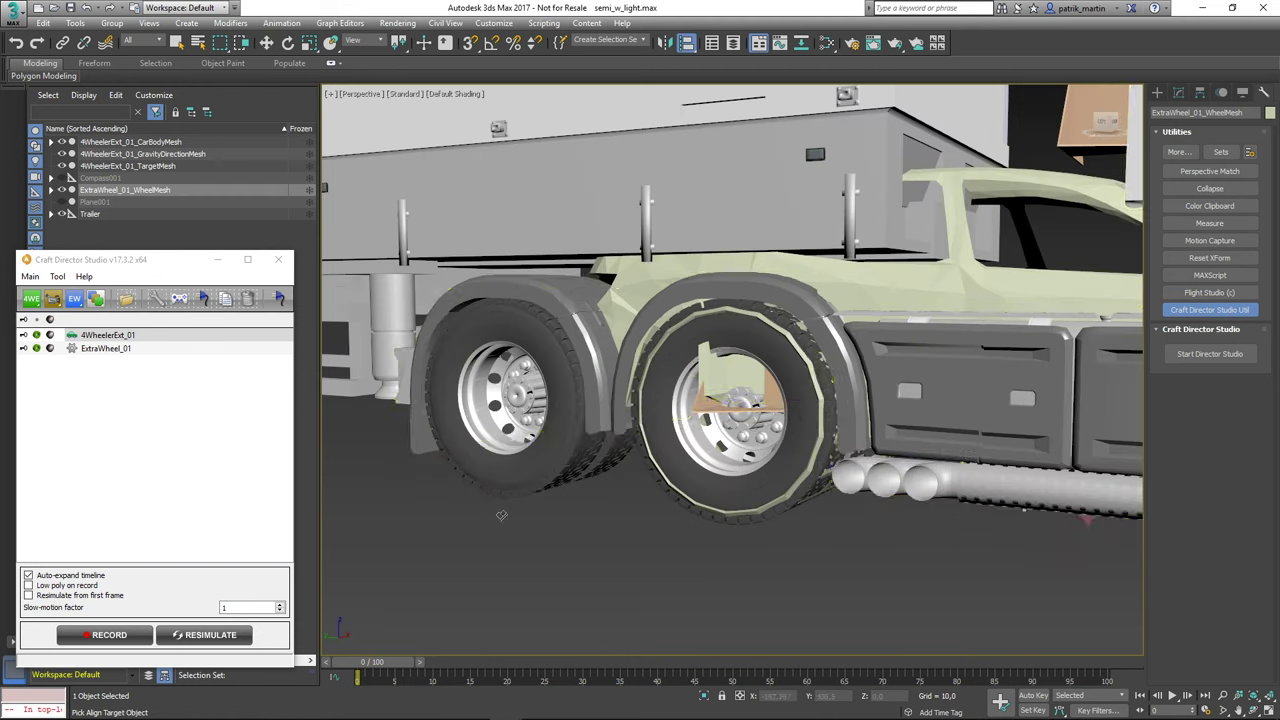
{"action": "left_click", "coordinate": [520, 475]}
{"action": "left_click", "coordinate": [437, 603]}
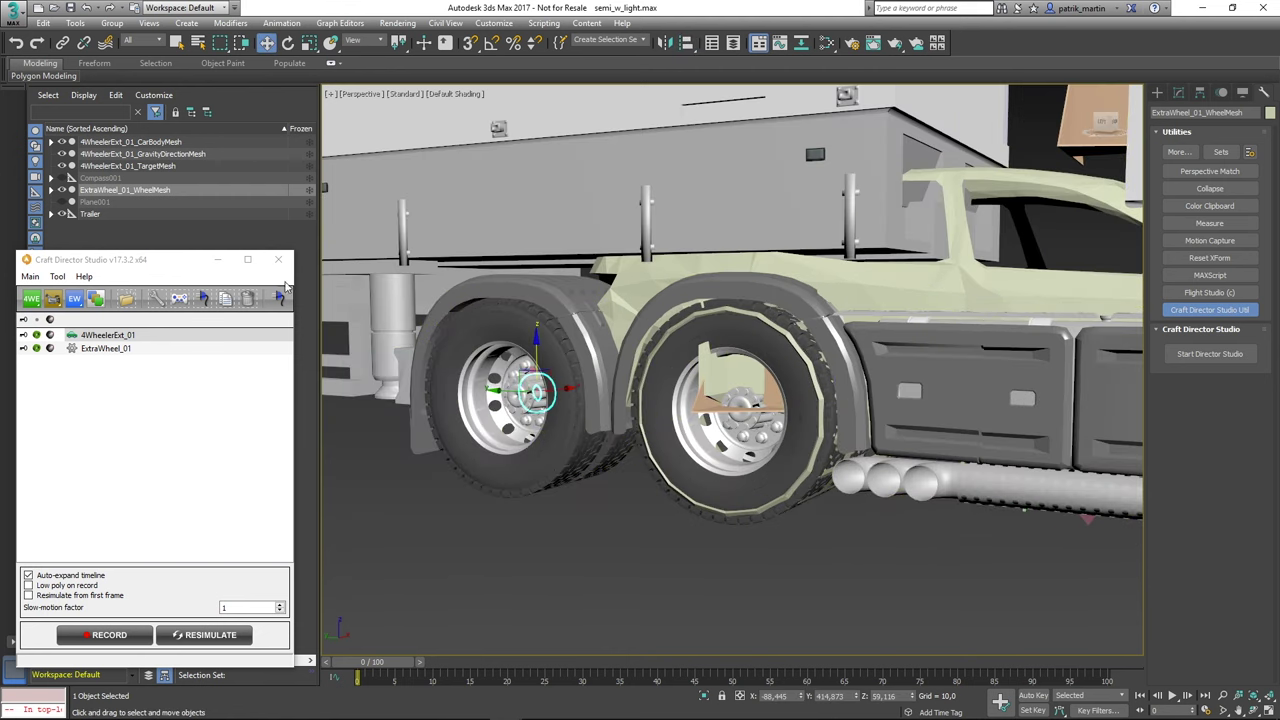
Try enlarging and stretching the extra wheel, cancelling both scale changes.
{"action": "left_click", "coordinate": [310, 43]}
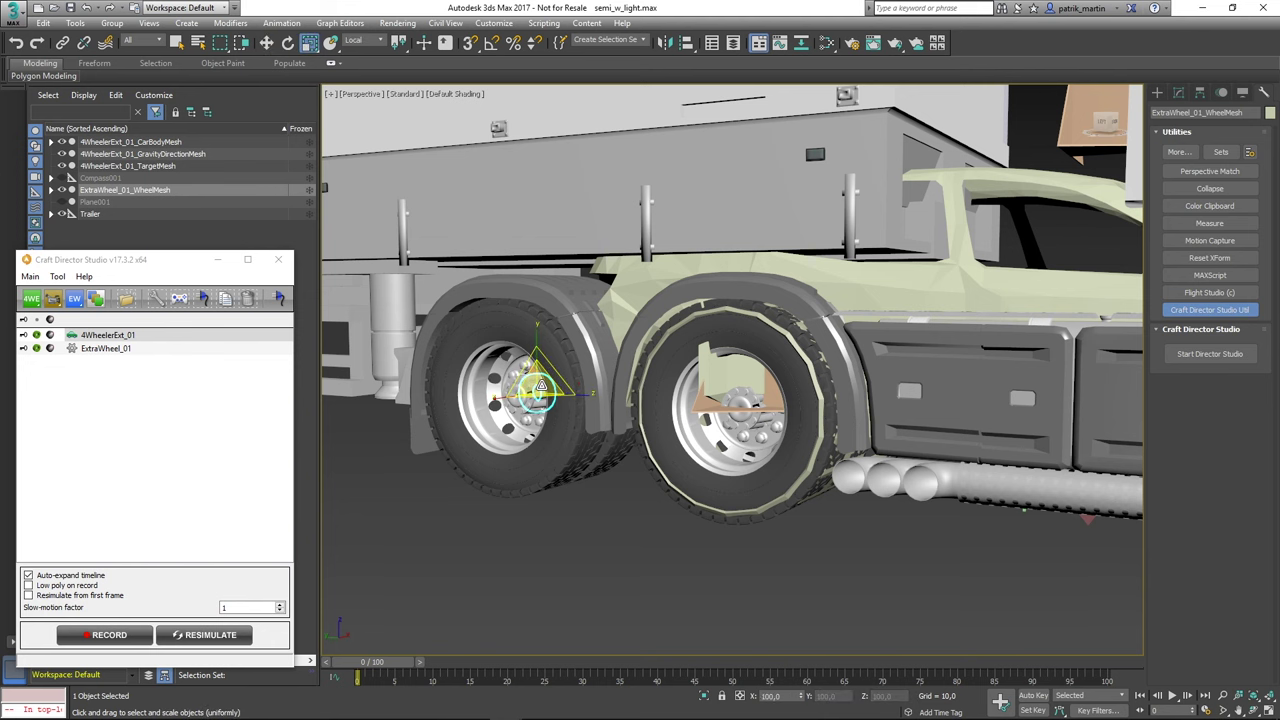
{"action": "mouse_move", "coordinate": [536, 385]}
{"action": "left_mouse_down"}
{"action": "mouse_move", "coordinate": [654, 125]}
{"action": "mouse_move", "coordinate": [625, 153]}
{"action": "left_mouse_up"}
{"action": "right_click", "coordinate": [625, 153]}
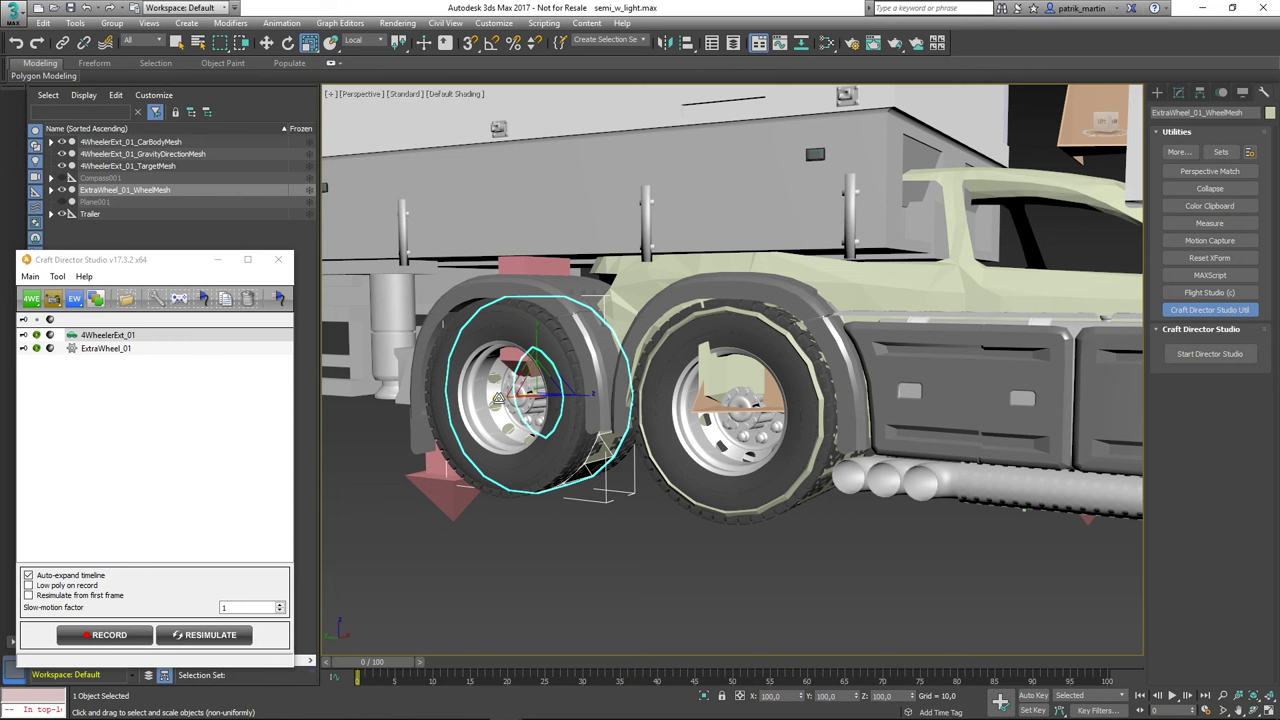
{"action": "left_click_drag", "start_coordinate": [500, 400], "coordinate": [461, 403]}
{"action": "right_click", "coordinate": [461, 403]}
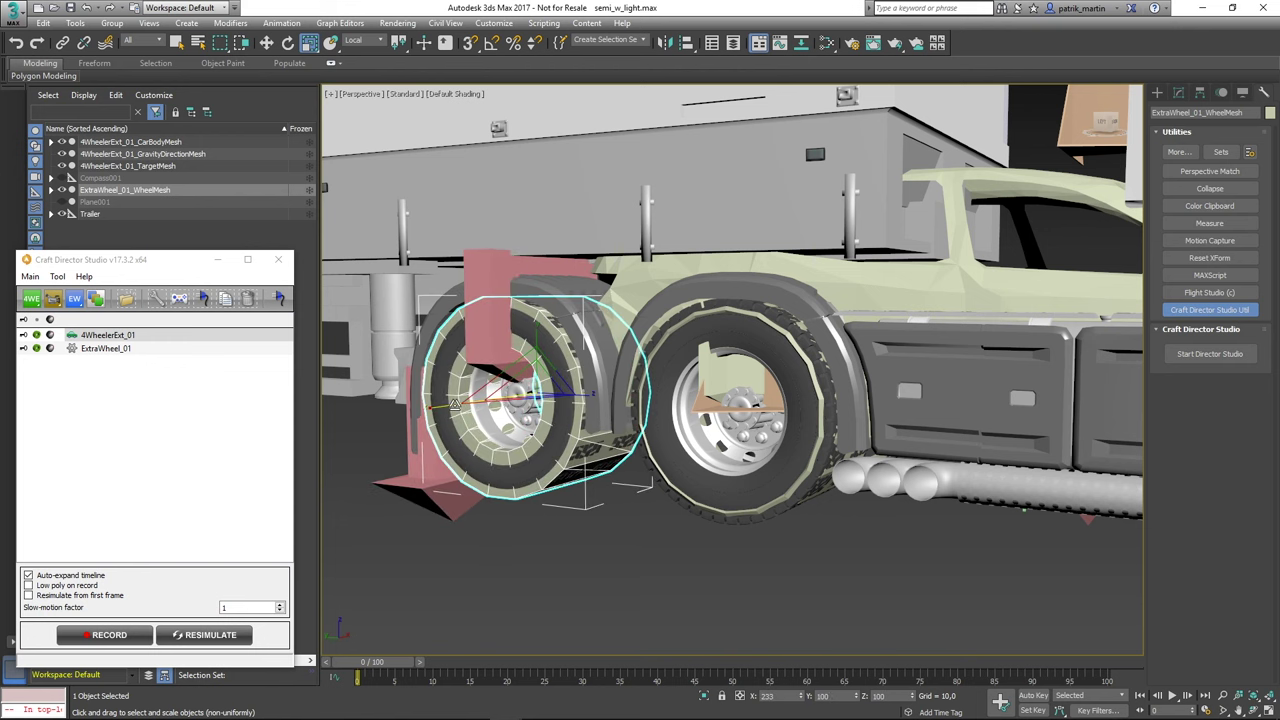
Add ExtraWheel_02 and align it onto rear_tyre03.
{"action": "left_click", "coordinate": [118, 349]}
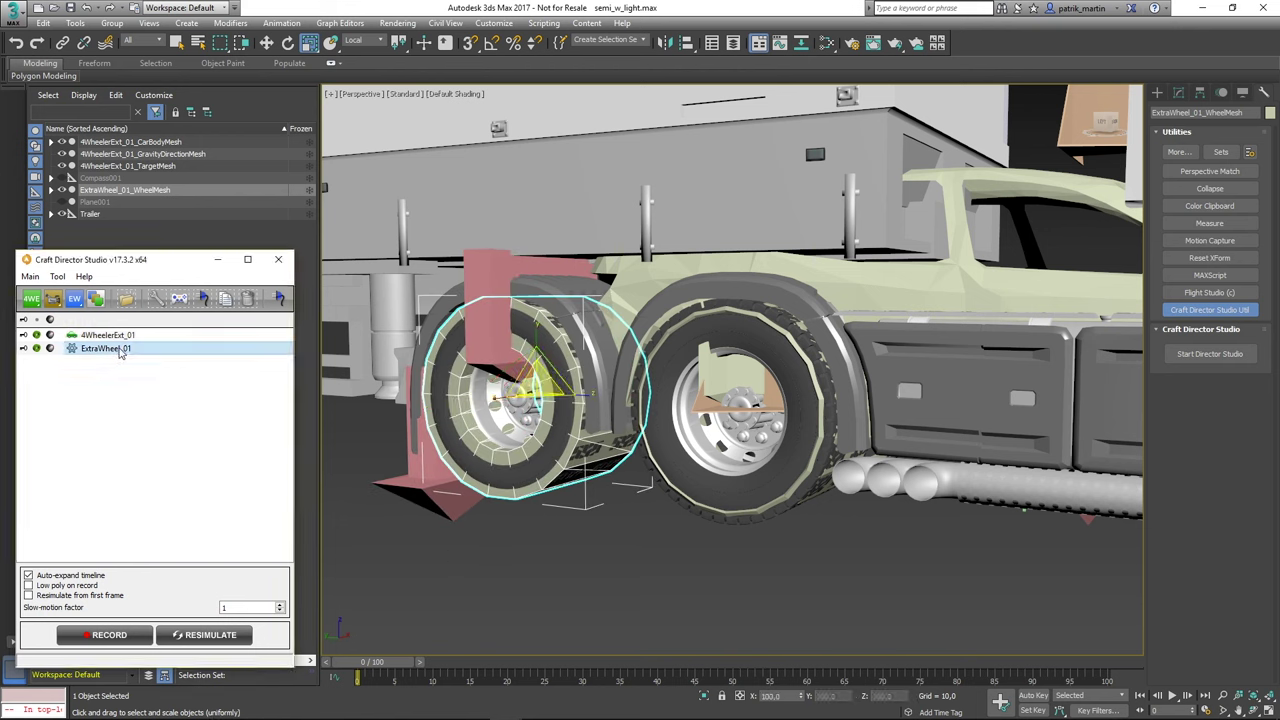
{"action": "left_click", "coordinate": [530, 589]}
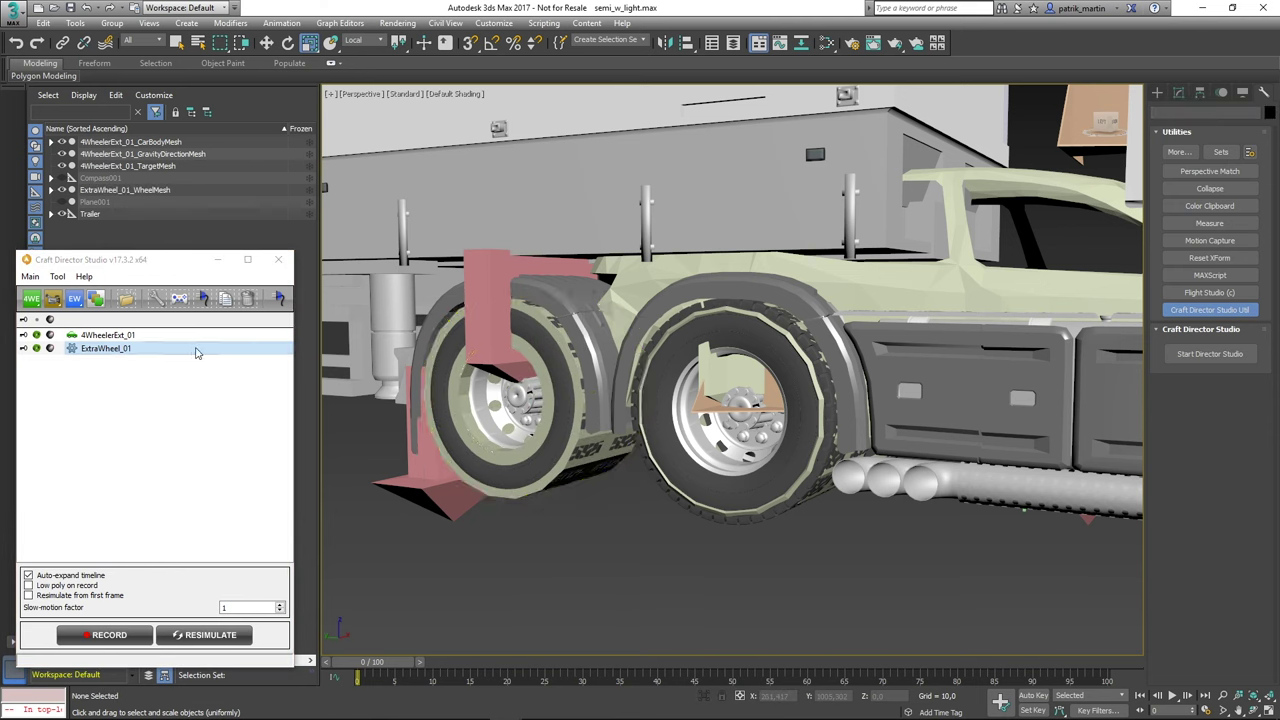
{"action": "left_click", "coordinate": [176, 302]}
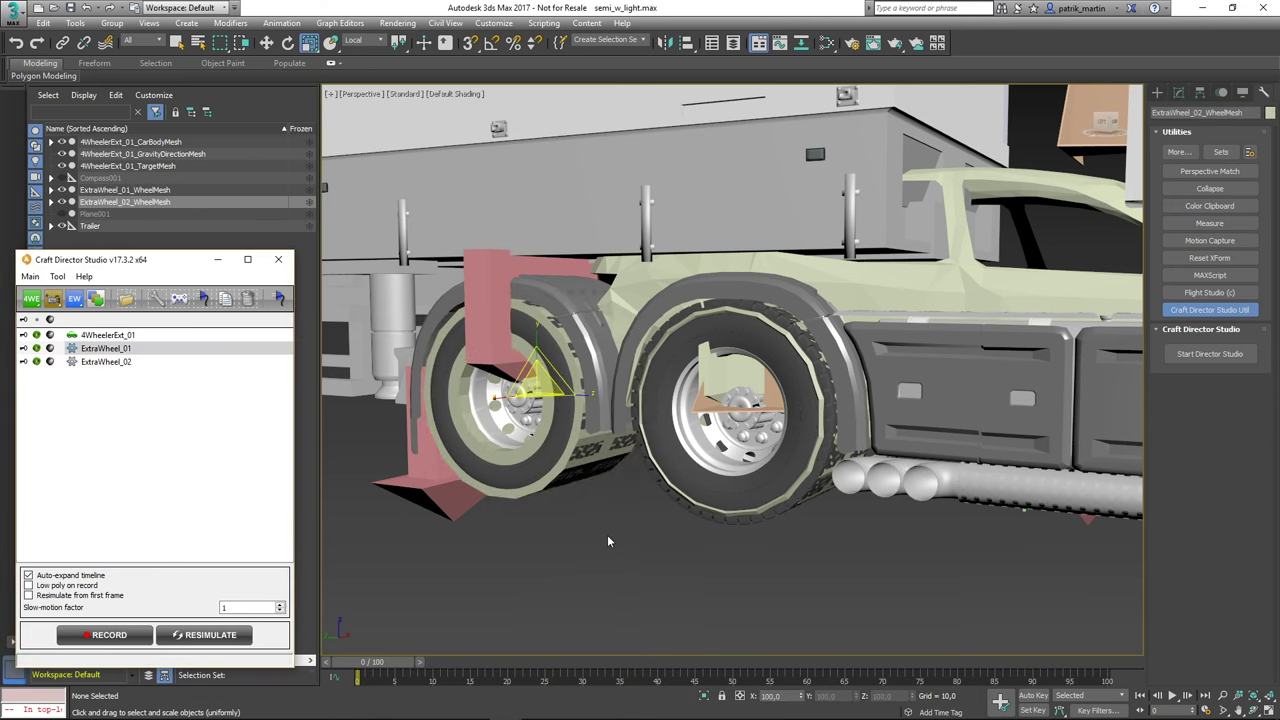
{"action": "middle_click_drag", "start_coordinate": [607, 534], "coordinate": [591, 519], "text": "alt"}
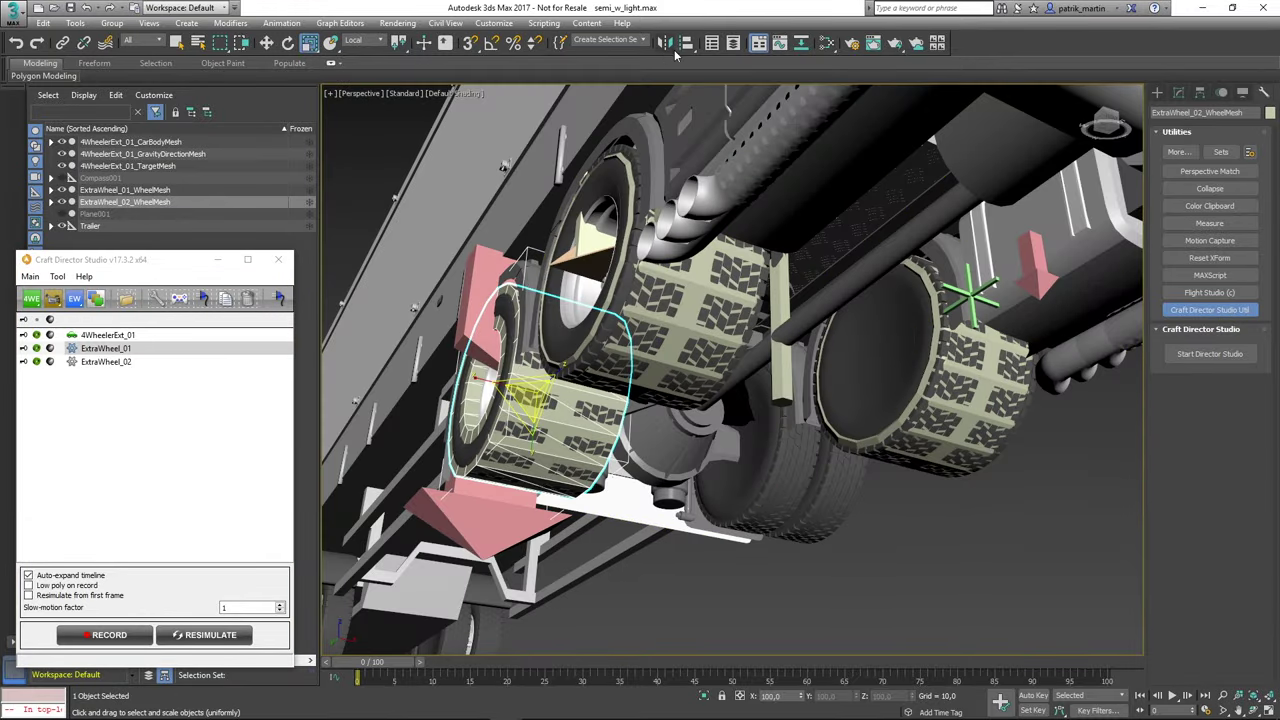
{"action": "left_click", "coordinate": [665, 43]}
{"action": "left_click", "coordinate": [782, 510]}
{"action": "left_click", "coordinate": [440, 604]}
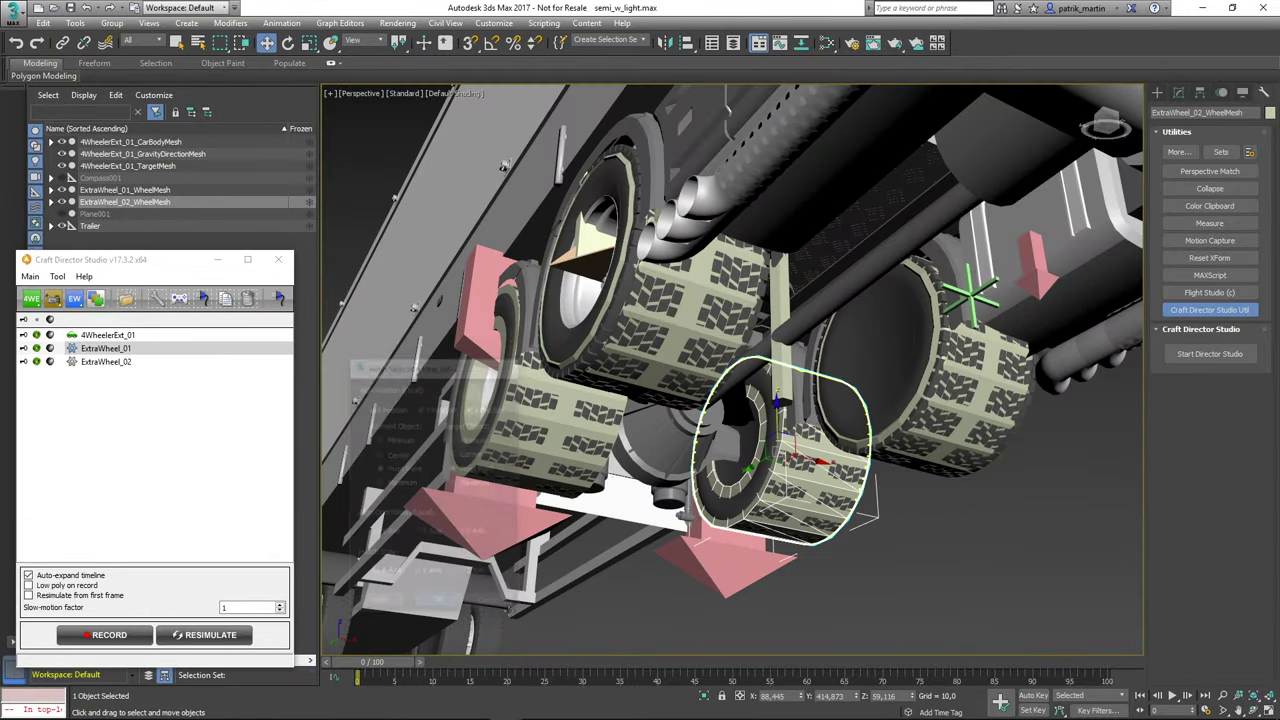
{"action": "middle_click_drag", "start_coordinate": [600, 590], "coordinate": [630, 612], "text": "alt"}
Link rear_tyre02 to ExtraWheel_01_WheelMesh and rear_tyre03 to ExtraWheel_02_WheelMesh.
{"action": "left_click", "coordinate": [543, 577]}
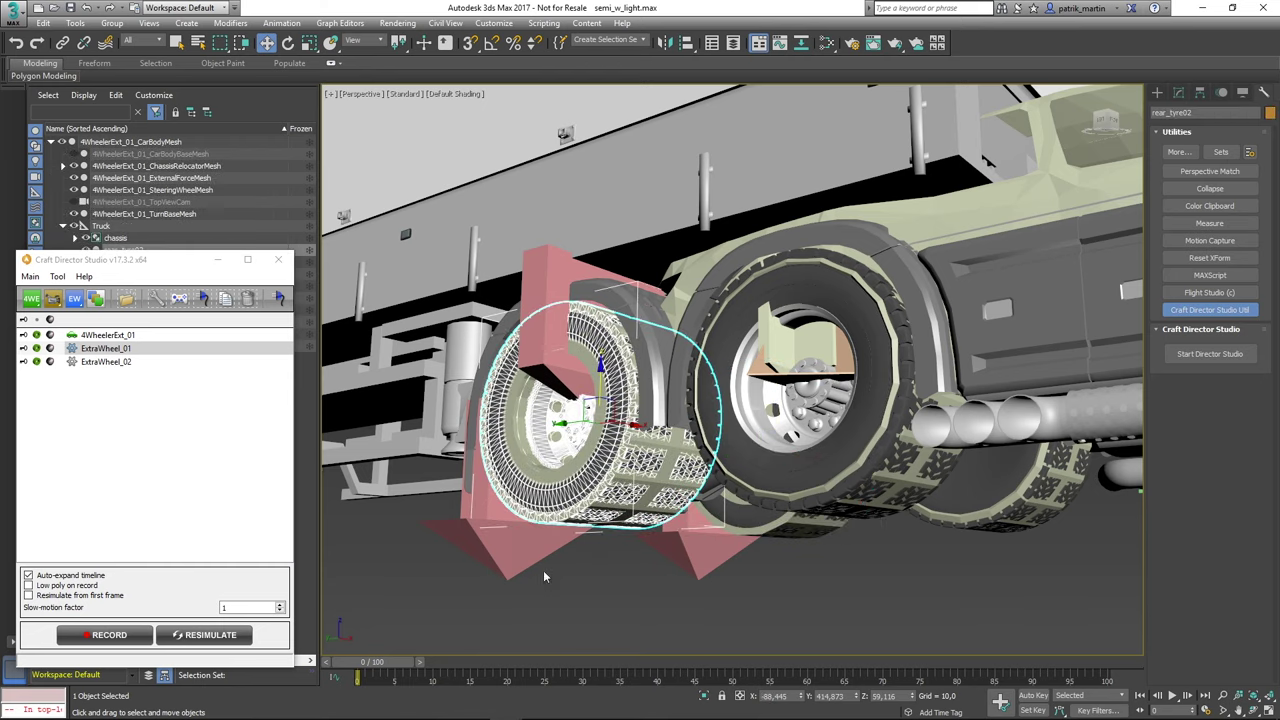
{"action": "middle_click_drag", "start_coordinate": [543, 577], "coordinate": [520, 575], "text": "alt"}
{"action": "left_click", "coordinate": [62, 43]}
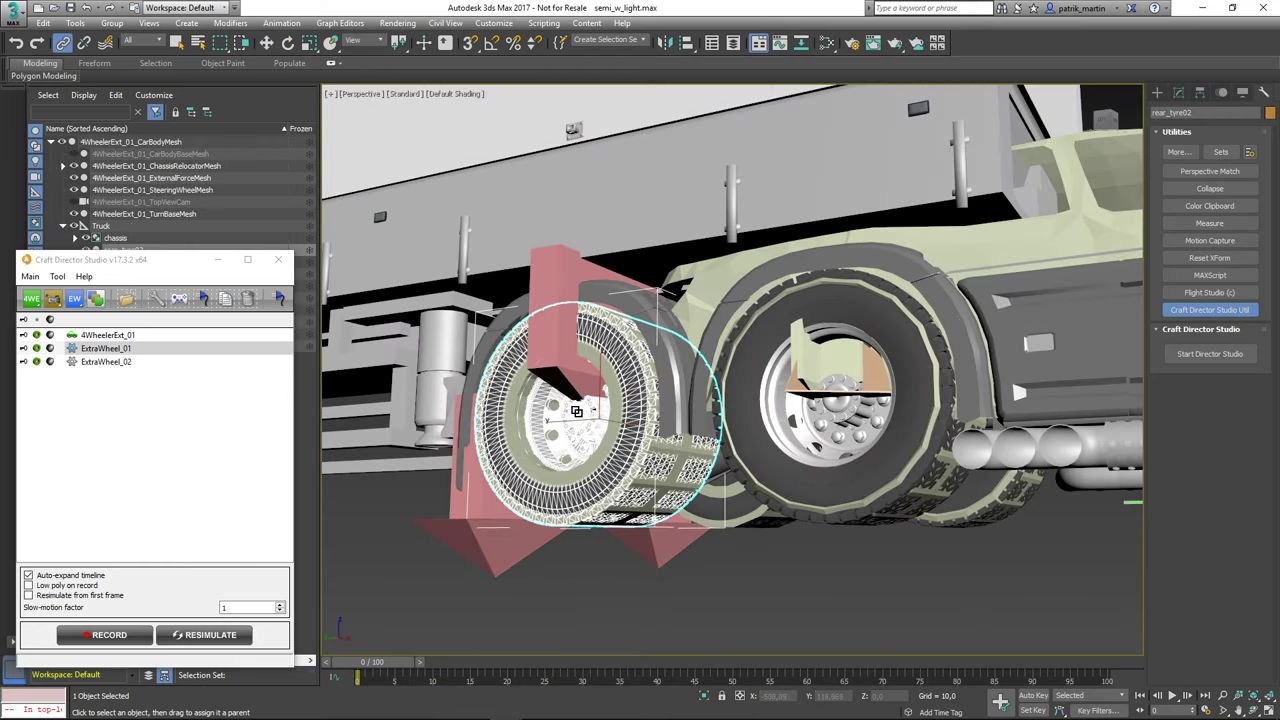
{"action": "left_click_drag", "start_coordinate": [581, 420], "coordinate": [550, 477]}
{"action": "mouse_move", "coordinate": [795, 590]}
{"action": "middle_mouse_down", "text": "alt"}
{"action": "mouse_move", "coordinate": [644, 590]}
{"action": "mouse_move", "coordinate": [760, 450]}
{"action": "middle_mouse_up", "text": "alt"}
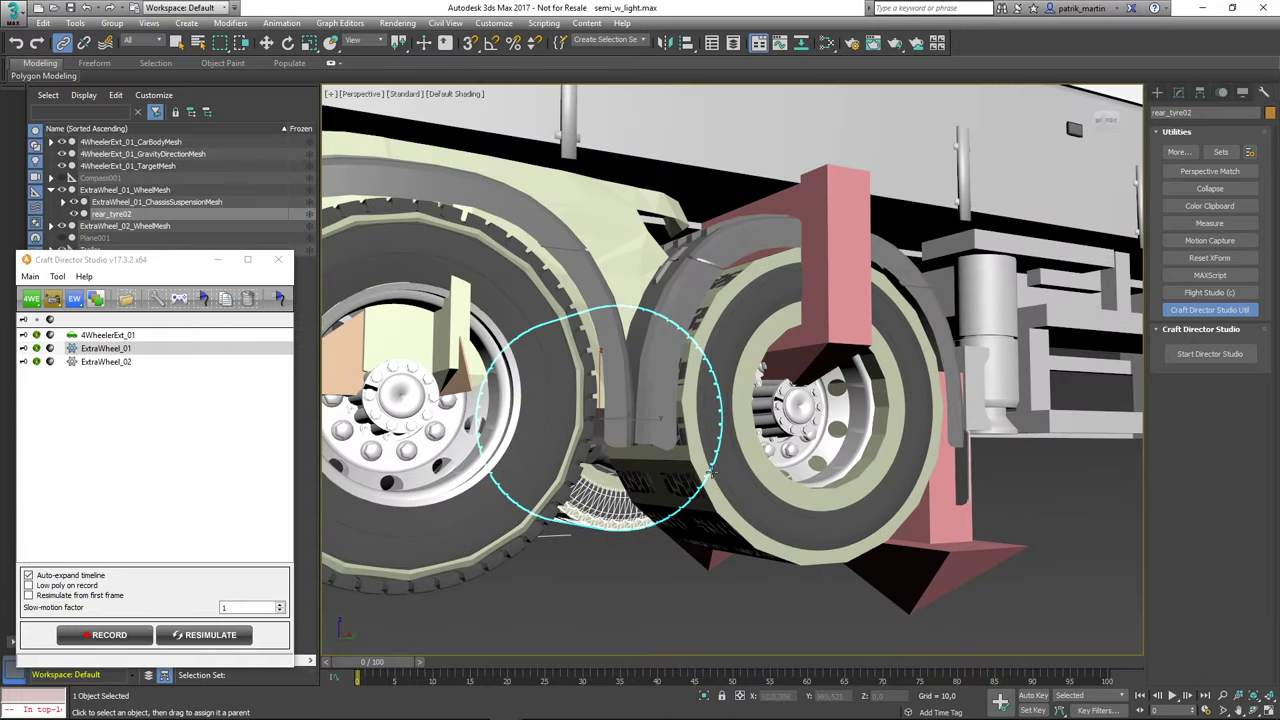
{"action": "left_click", "coordinate": [801, 423]}
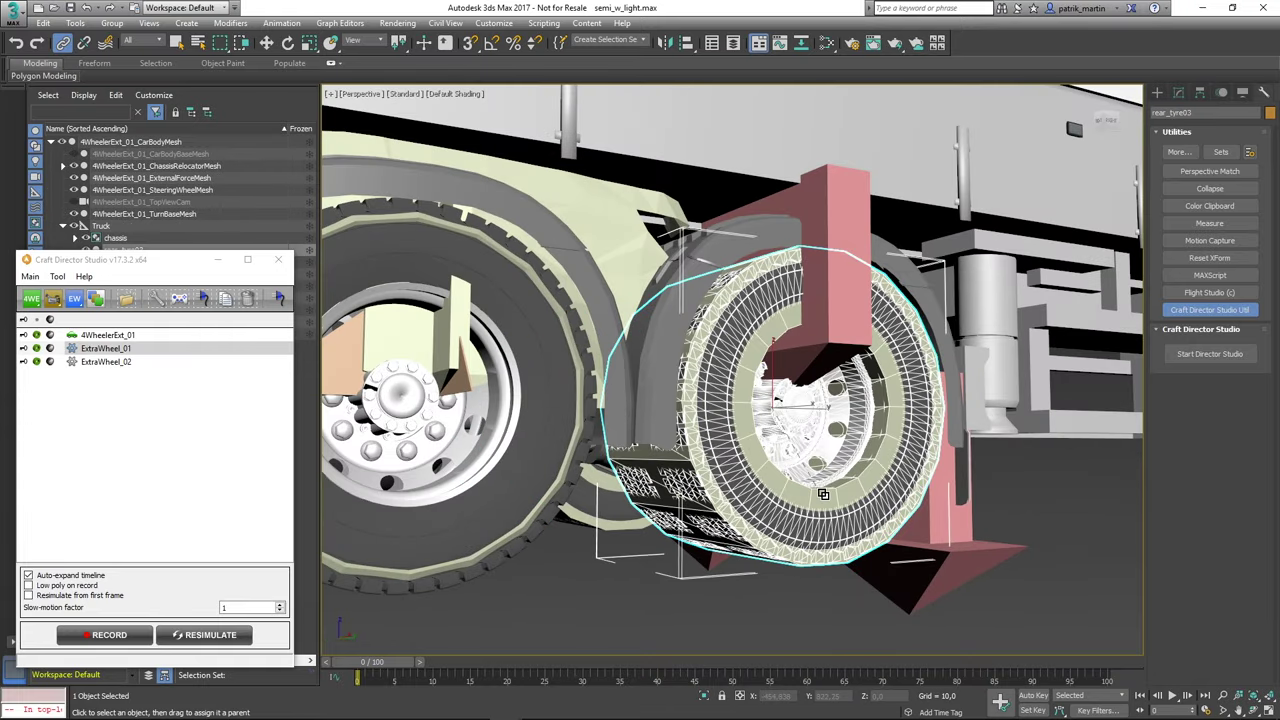
{"action": "left_click_drag", "start_coordinate": [801, 423], "coordinate": [603, 585]}
{"action": "mouse_move", "coordinate": [603, 585]}
{"action": "middle_mouse_down", "text": "alt"}
{"action": "mouse_move", "coordinate": [528, 577]}
{"action": "mouse_move", "coordinate": [576, 593]}
{"action": "middle_mouse_up", "text": "alt"}
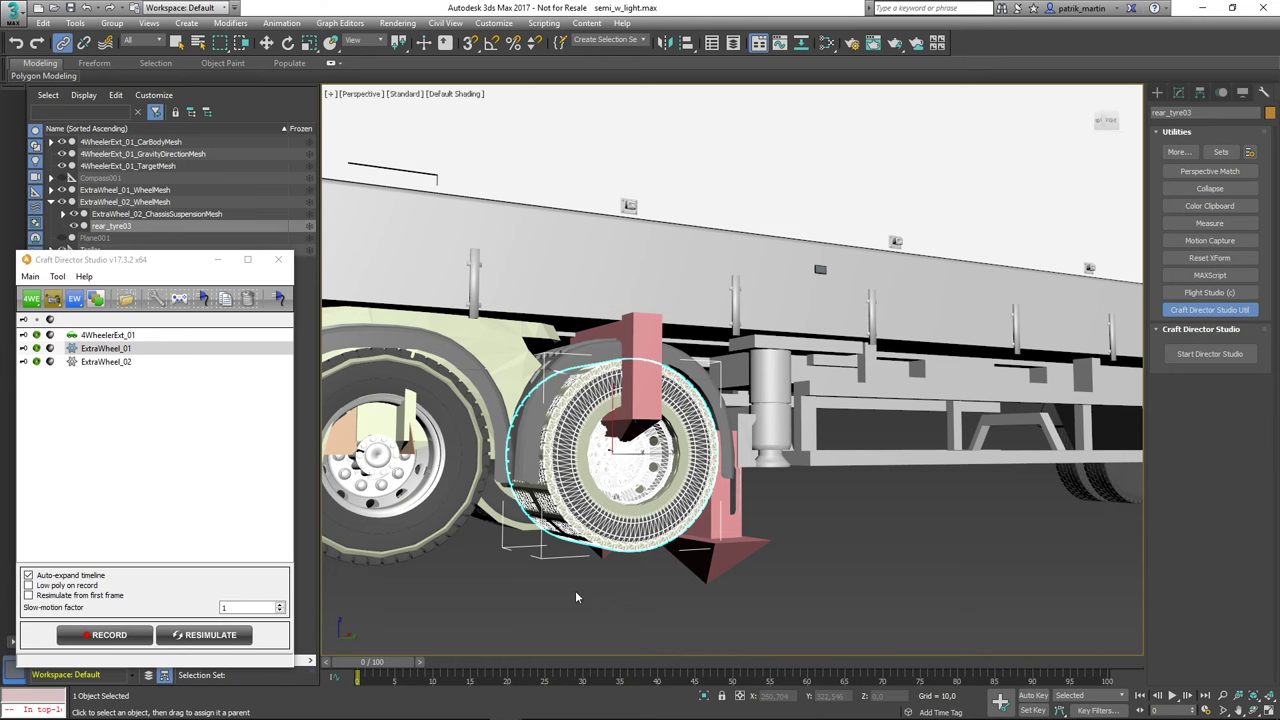
{"action": "left_click", "coordinate": [576, 597]}
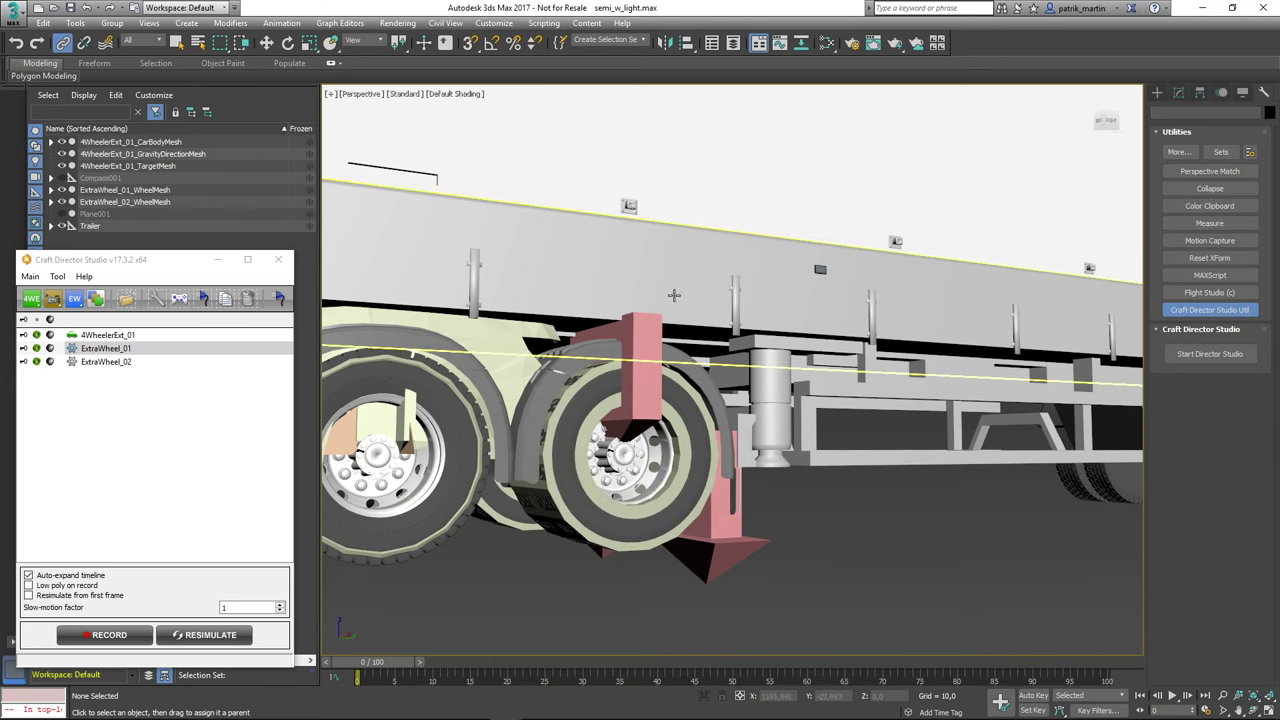
Link both ExtraWheel ChassisSuspensionMesh objects to 4WheelerExt_01_CarBodyMesh.
{"action": "left_click", "coordinate": [657, 333]}
{"action": "mouse_move", "coordinate": [495, 564]}
{"action": "middle_mouse_down", "text": "alt"}
{"action": "mouse_move", "coordinate": [474, 590]}
{"action": "mouse_move", "coordinate": [686, 141]}
{"action": "mouse_move", "coordinate": [670, 160]}
{"action": "middle_mouse_up", "text": "alt"}
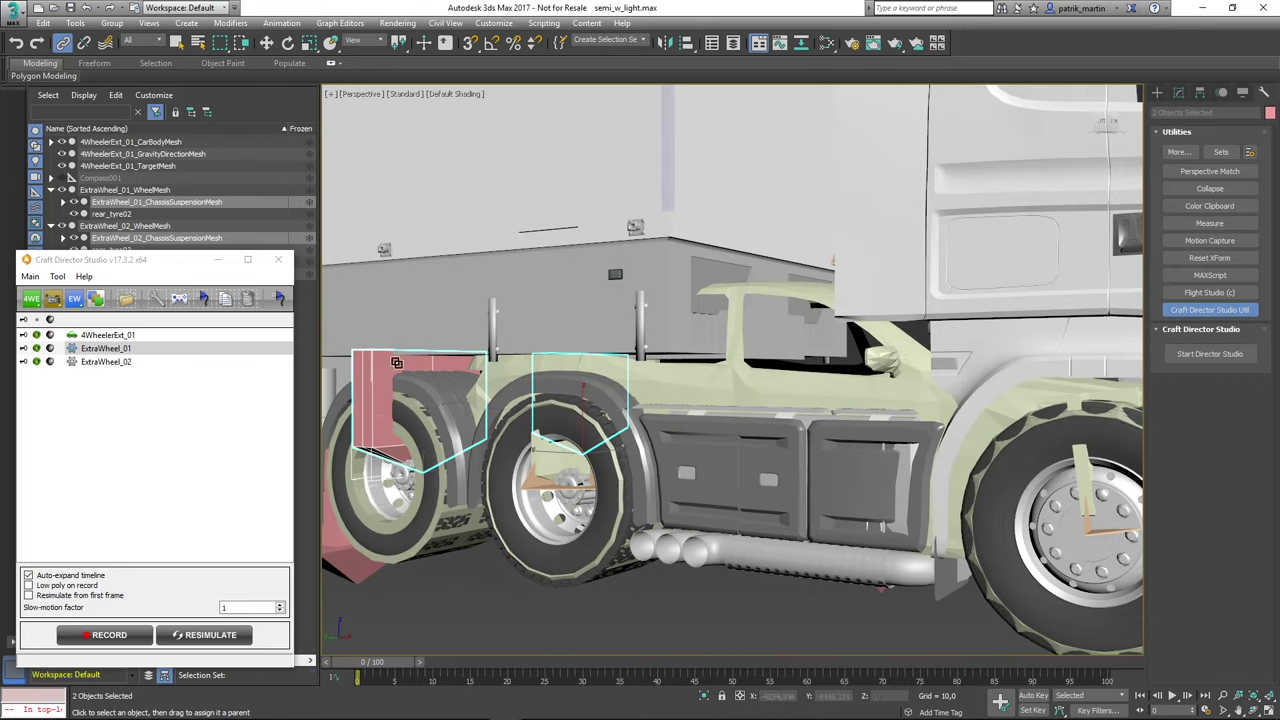
{"action": "left_click_drag", "start_coordinate": [377, 363], "coordinate": [401, 359]}
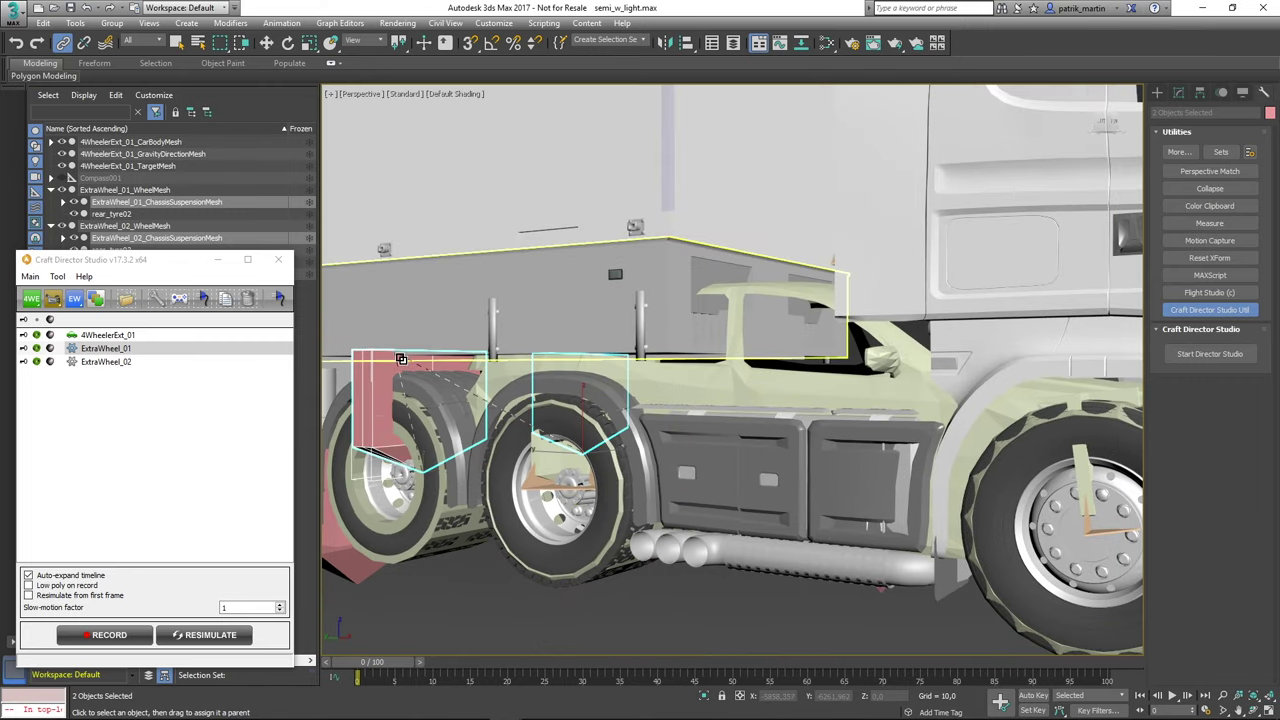
{"action": "left_click_drag", "start_coordinate": [838, 378], "coordinate": [811, 389]}
{"action": "scroll", "coordinate": [604, 556], "scroll_direction": "down", "scroll_amount": 3}
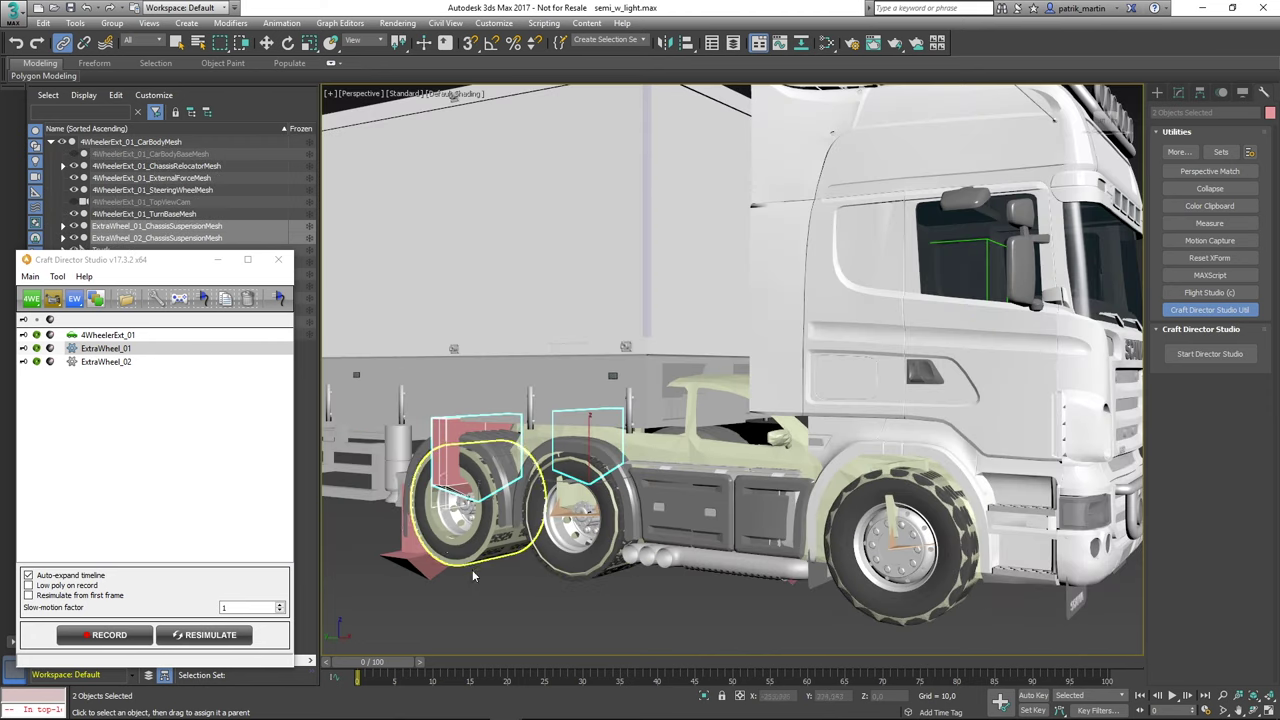
{"action": "left_click", "coordinate": [511, 610]}
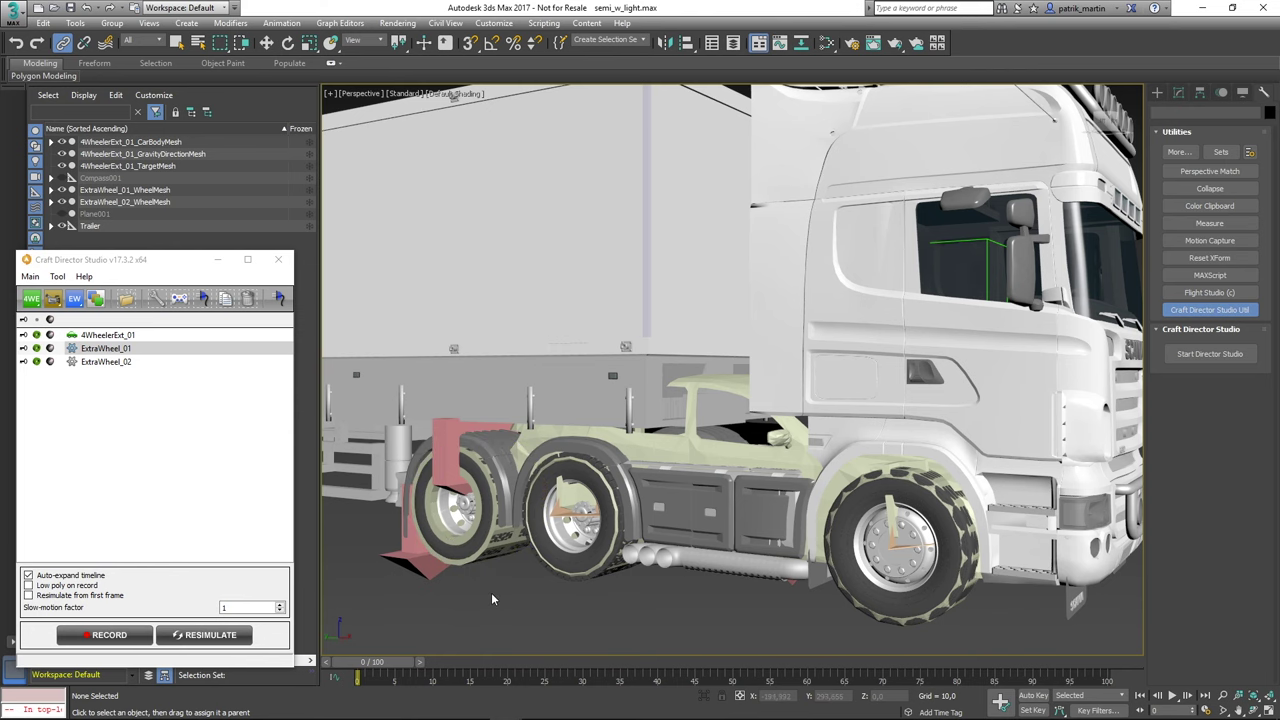
Frame the whole truck and trailer, then restore the four-viewport layout with Alt+W.
{"action": "scroll", "coordinate": [590, 612], "scroll_direction": "down", "scroll_amount": 5}
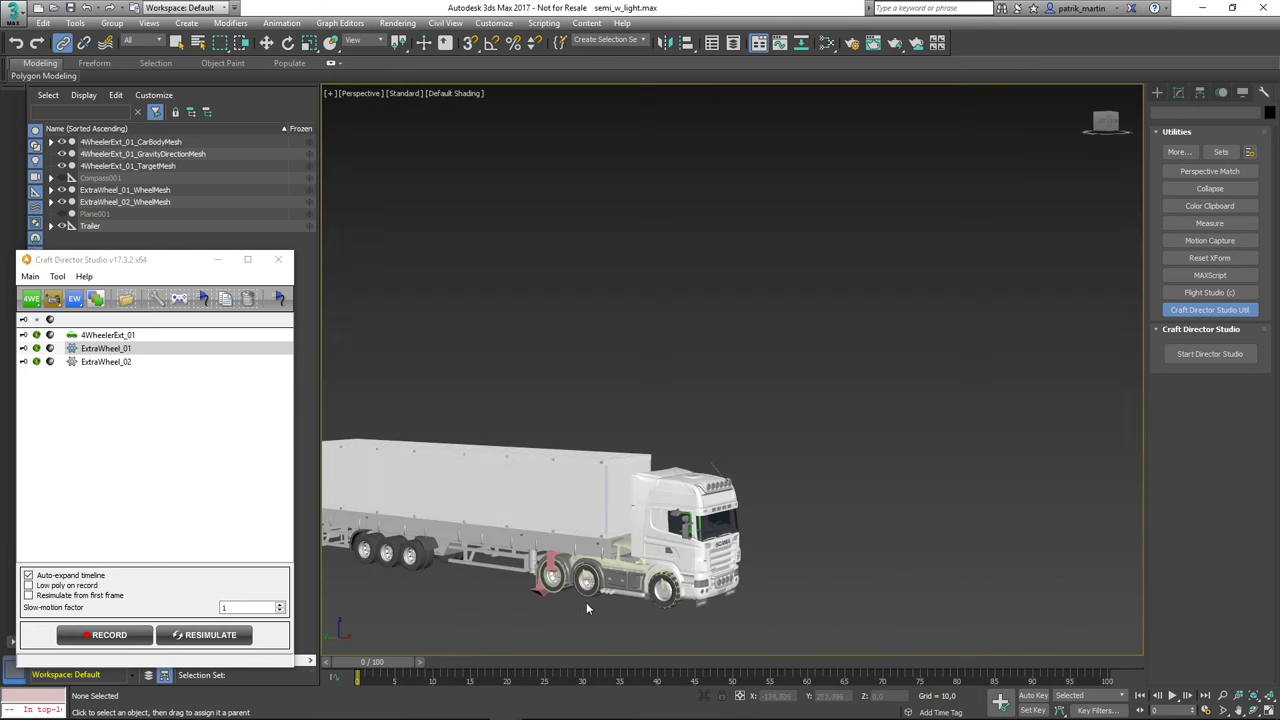
{"action": "middle_click_drag", "start_coordinate": [587, 608], "coordinate": [614, 597]}
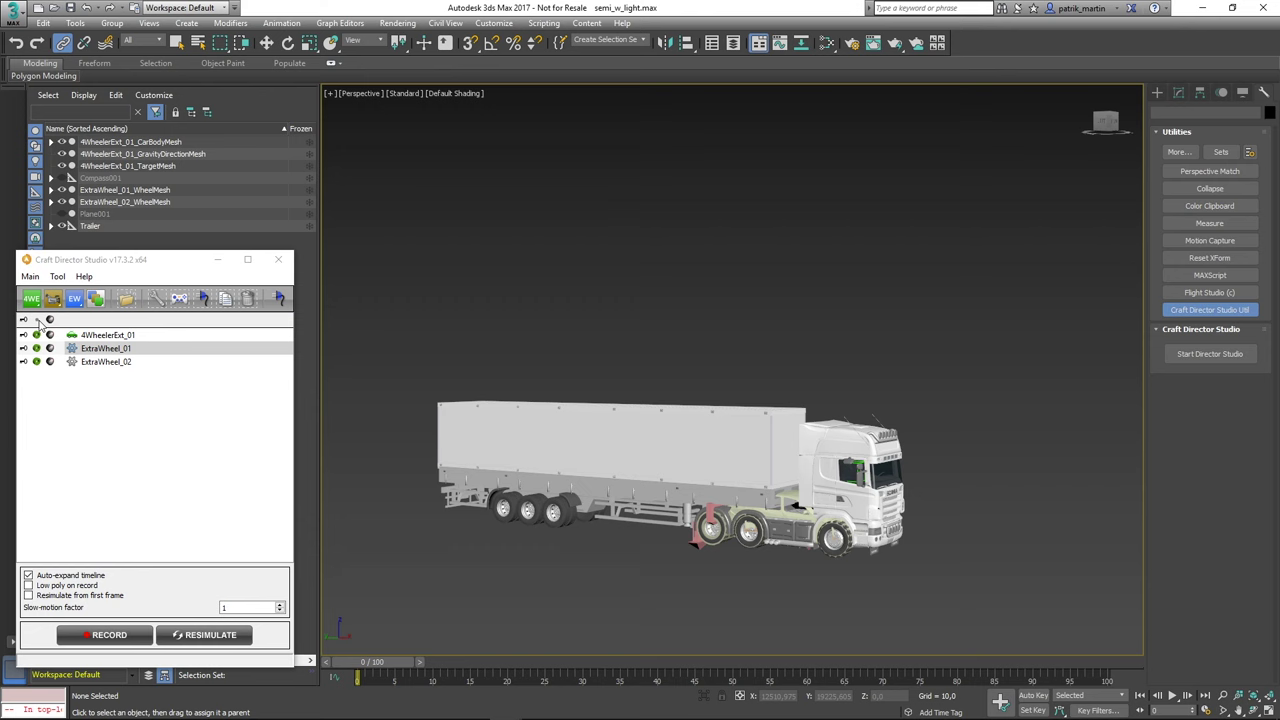
{"action": "scroll", "coordinate": [550, 546], "scroll_direction": "up", "scroll_amount": 5}
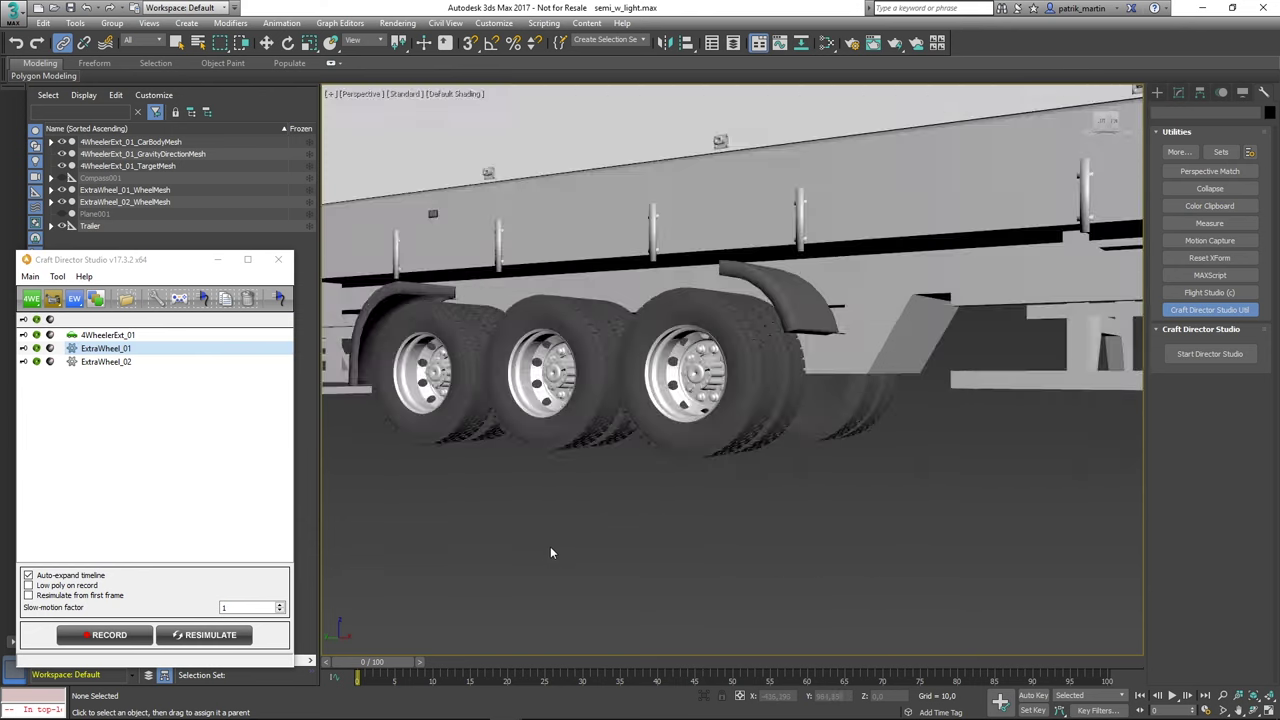
{"action": "scroll", "coordinate": [624, 558], "scroll_direction": "up", "scroll_amount": 2}
{"action": "scroll", "coordinate": [624, 560], "scroll_direction": "down", "scroll_amount": 3}
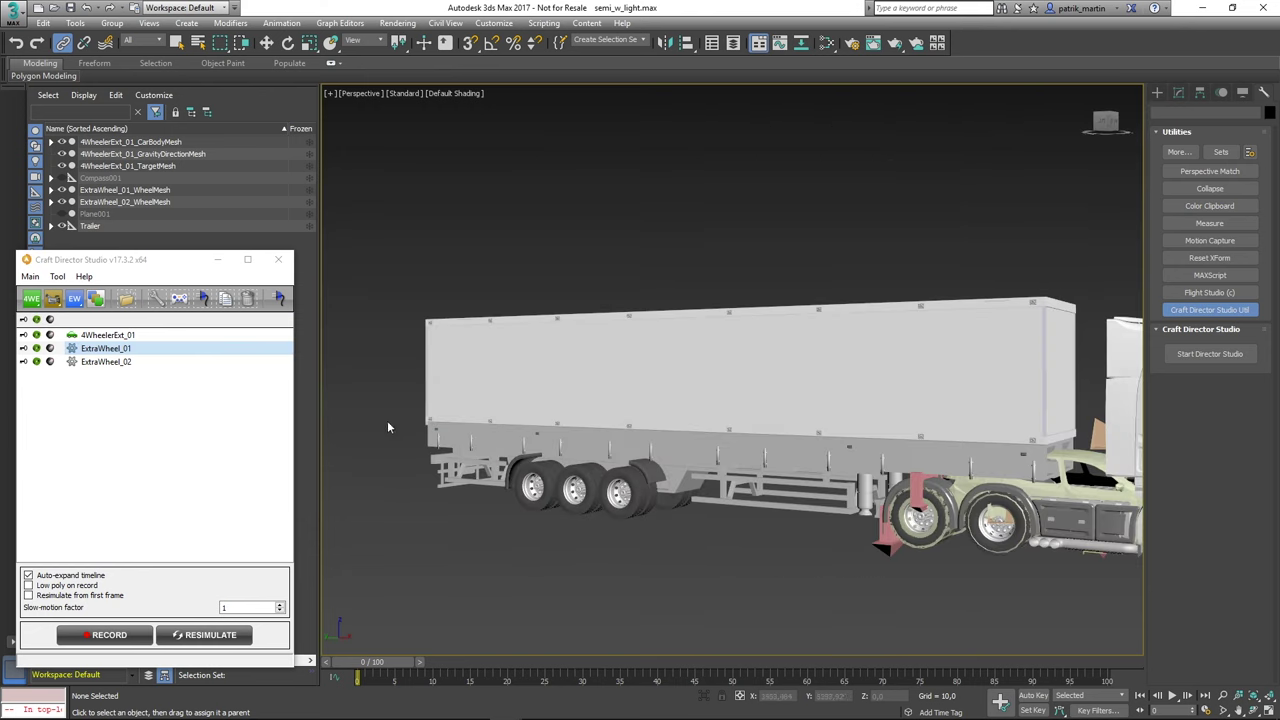
{"action": "key", "text": "alt+w"}
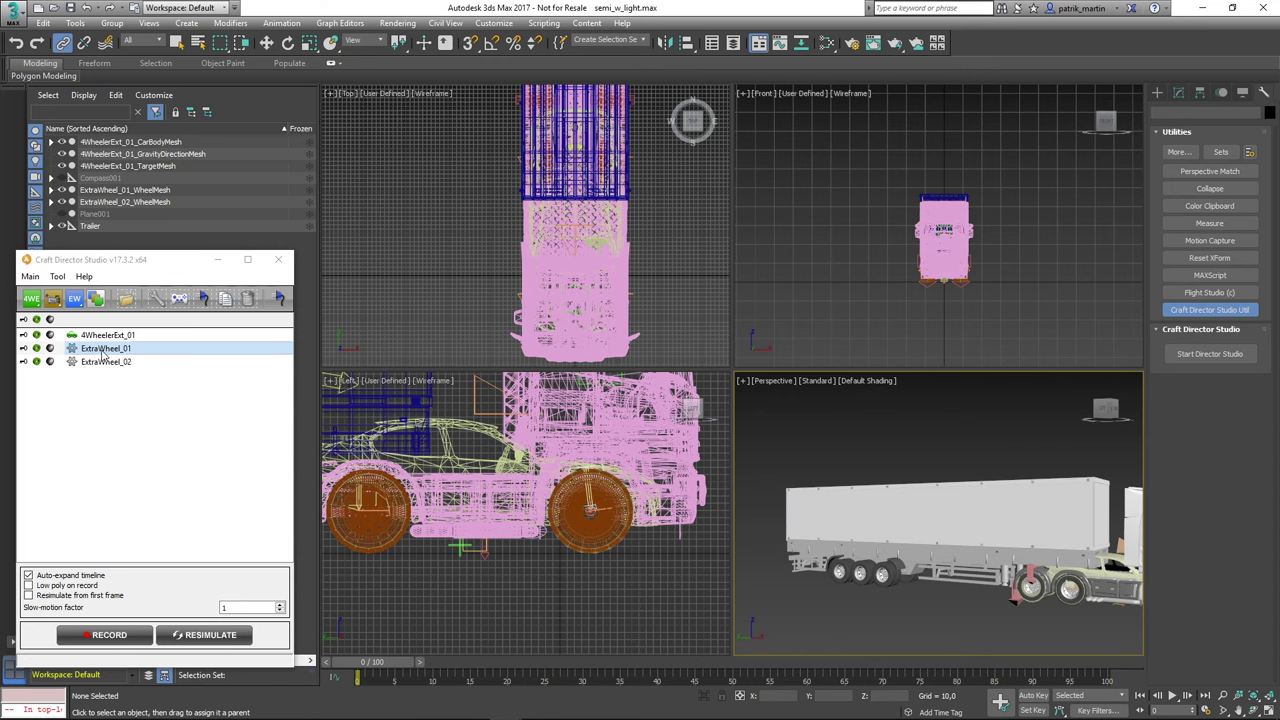
Create a Craft Director Trailer rig from the Craft Vehicles list.
{"action": "left_click", "coordinate": [74, 336]}
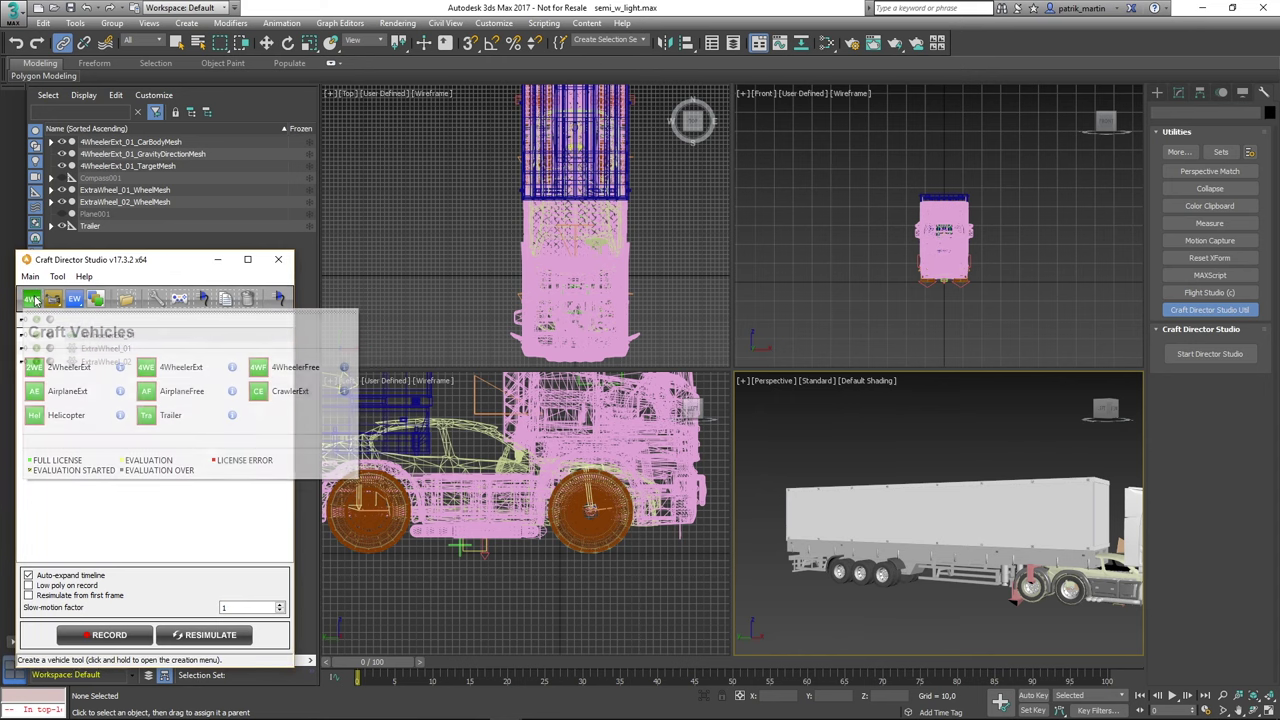
{"action": "left_click", "coordinate": [172, 418]}
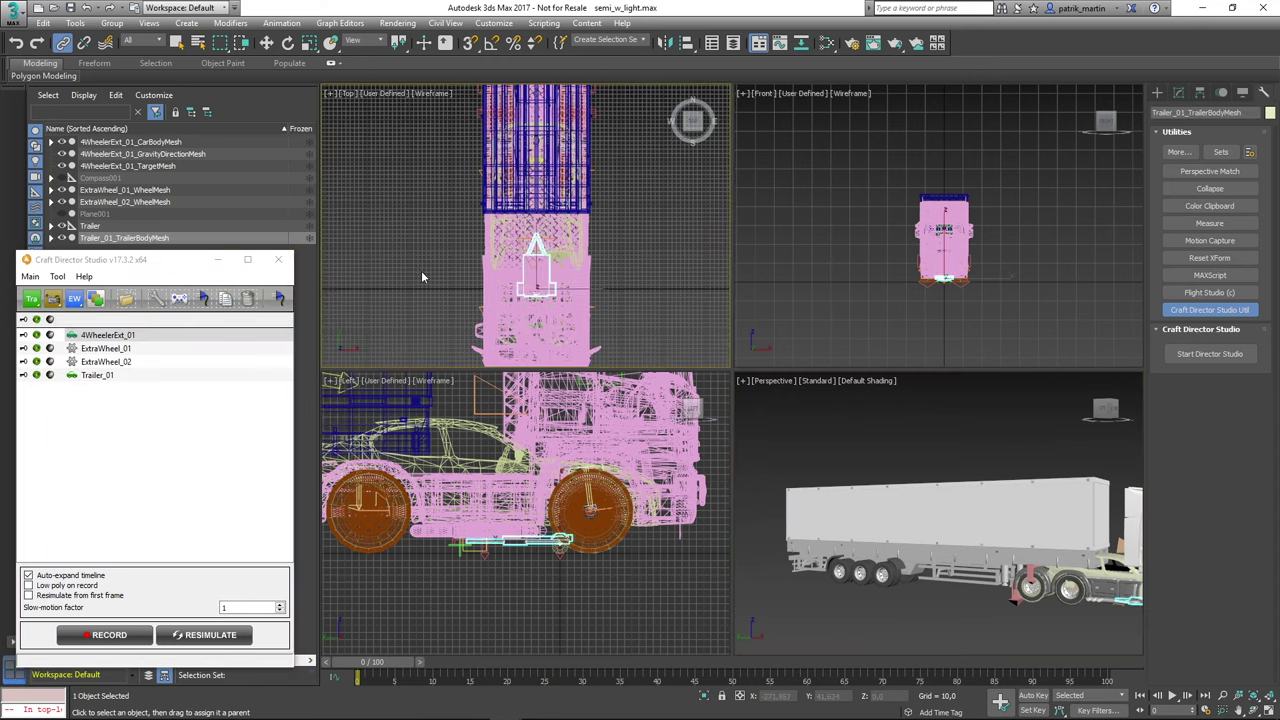
{"action": "mouse_move", "coordinate": [421, 270]}
{"action": "middle_mouse_down"}
{"action": "mouse_move", "coordinate": [416, 196]}
{"action": "mouse_move", "coordinate": [348, 140]}
{"action": "middle_mouse_up"}
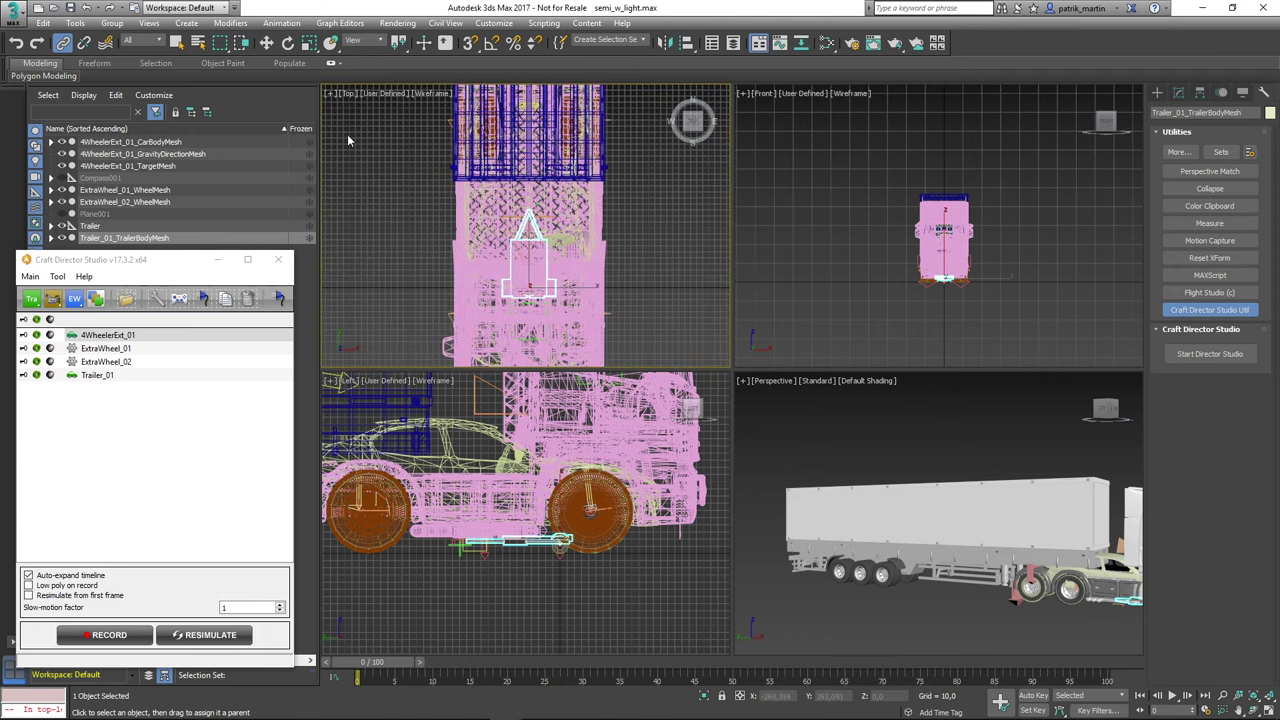
Rotate the Trailer_01 rig body -180 degrees about Z using the Rotate Type-In.
{"action": "right_click", "coordinate": [288, 44]}
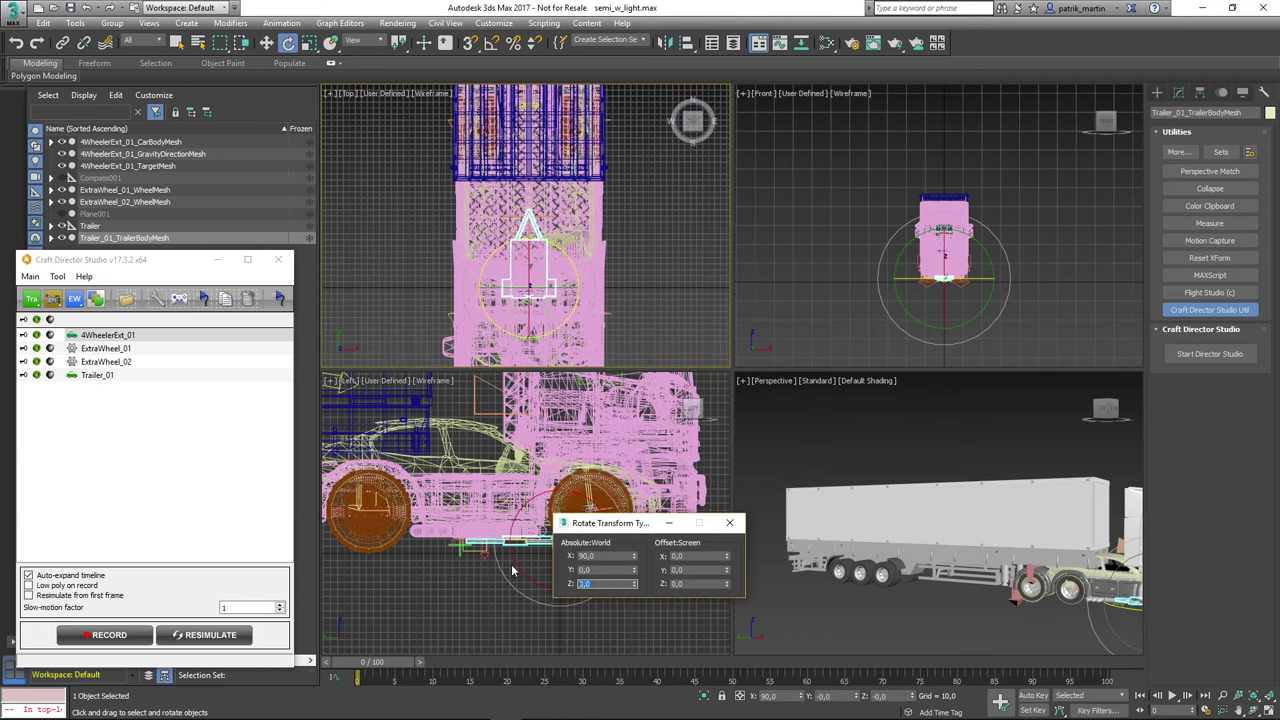
{"action": "type", "text": "-180"}
{"action": "key", "text": "Return"}
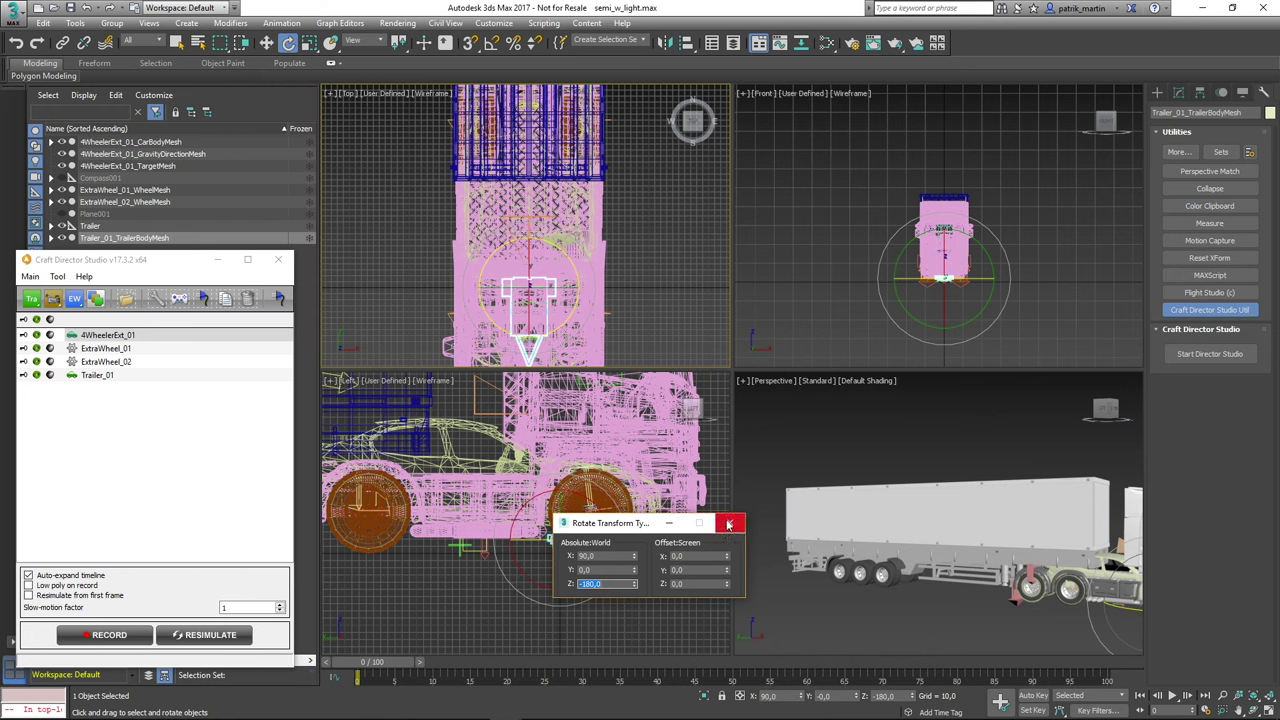
{"action": "left_click", "coordinate": [729, 524]}
{"action": "scroll", "coordinate": [421, 242], "scroll_direction": "down", "scroll_amount": 4}
{"action": "scroll", "coordinate": [418, 249], "scroll_direction": "up", "scroll_amount": 2}
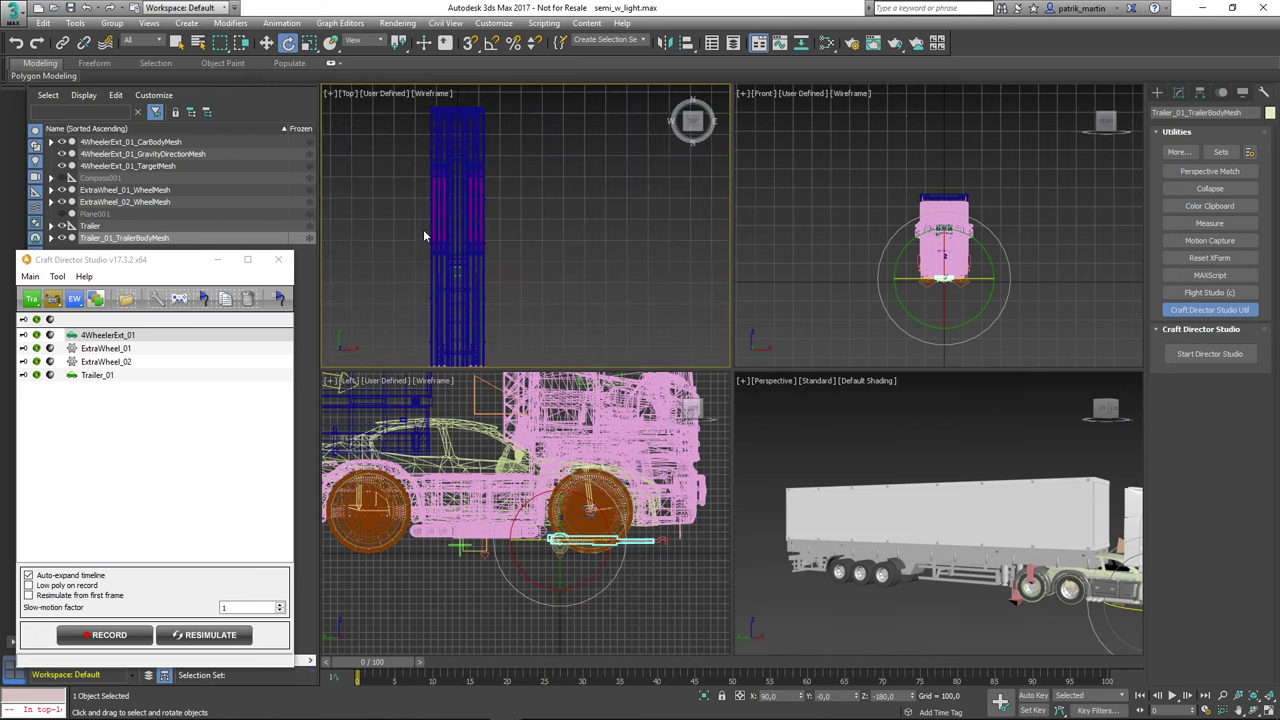
{"action": "scroll", "coordinate": [418, 249], "scroll_direction": "up", "scroll_amount": 2}
{"action": "scroll", "coordinate": [418, 249], "scroll_direction": "up", "scroll_amount": 2}
{"action": "scroll", "coordinate": [446, 251], "scroll_direction": "up", "scroll_amount": 2}
{"action": "middle_click_drag", "start_coordinate": [446, 251], "coordinate": [396, 249]}
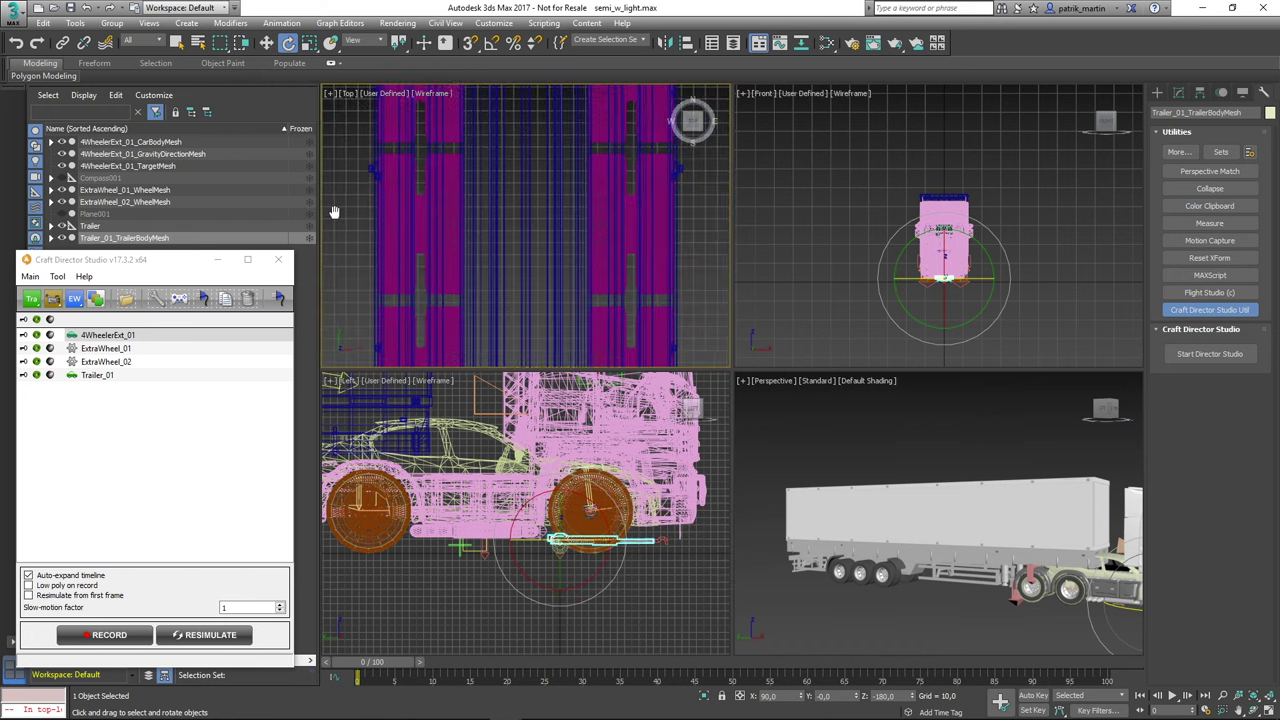
{"action": "middle_click_drag", "start_coordinate": [423, 183], "coordinate": [363, 183]}
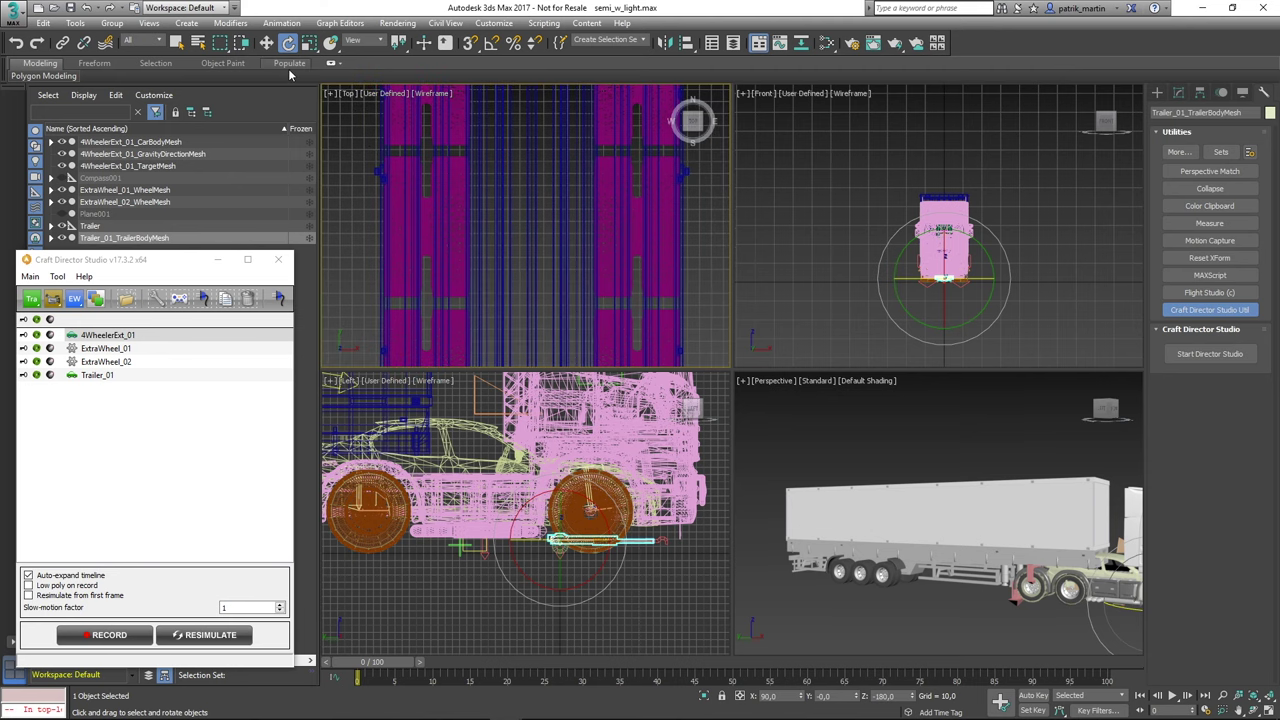
Align the trailer rig body to the rear tyre's pivot in Y and Z only.
{"action": "left_click", "coordinate": [687, 43]}
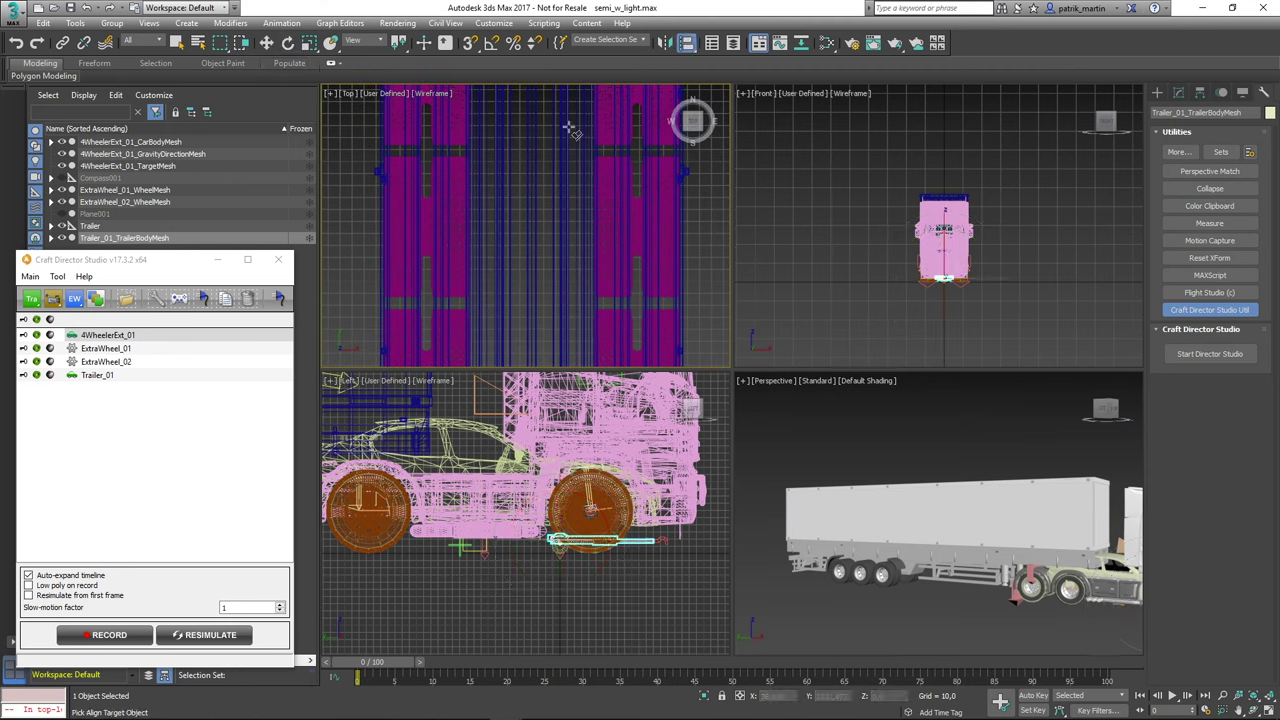
{"action": "left_click", "coordinate": [425, 219]}
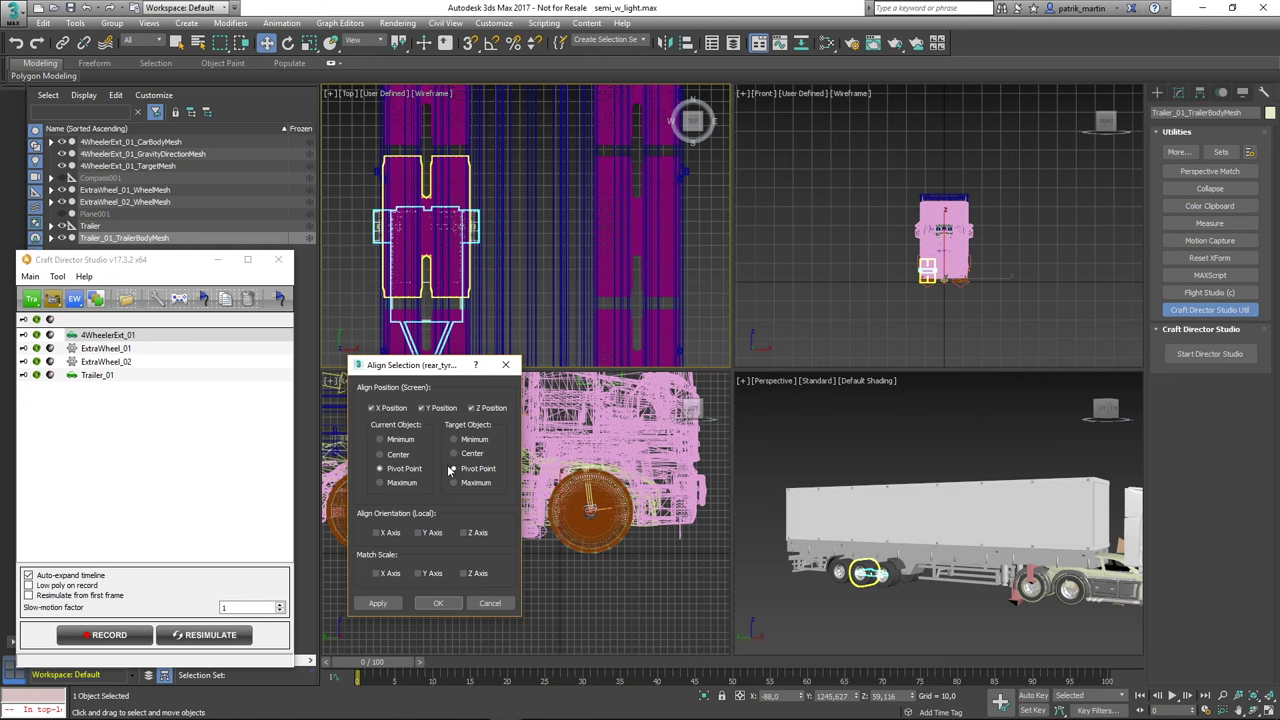
{"action": "left_click", "coordinate": [386, 408]}
{"action": "left_click", "coordinate": [438, 603]}
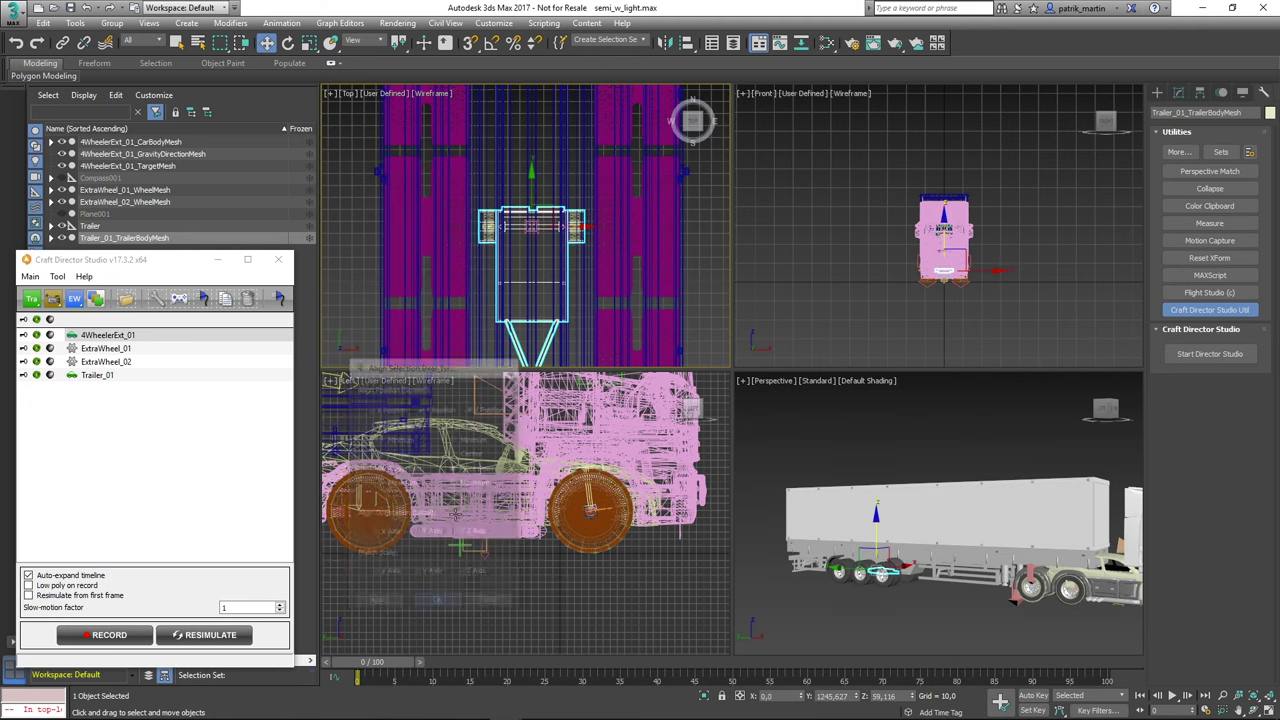
Uniformly scale the trailer rig body up to suit the trailer.
{"action": "left_click", "coordinate": [307, 44]}
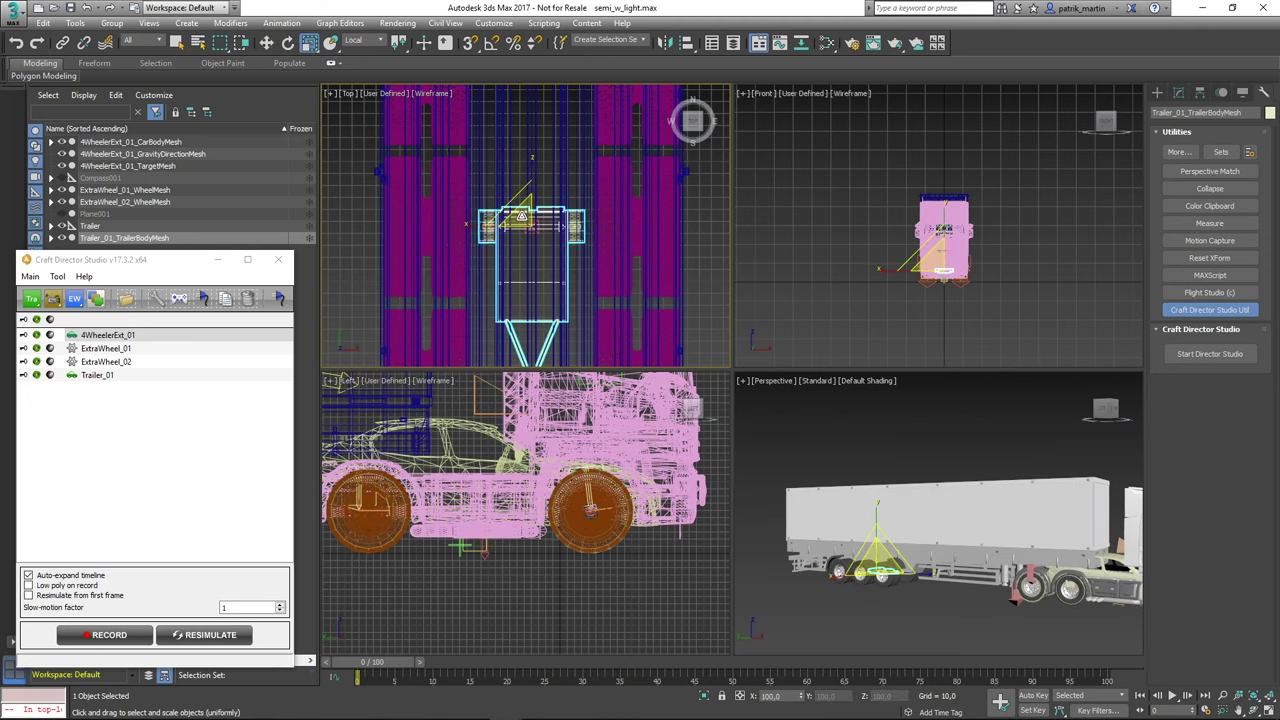
{"action": "left_click_drag", "start_coordinate": [515, 205], "coordinate": [619, 124]}
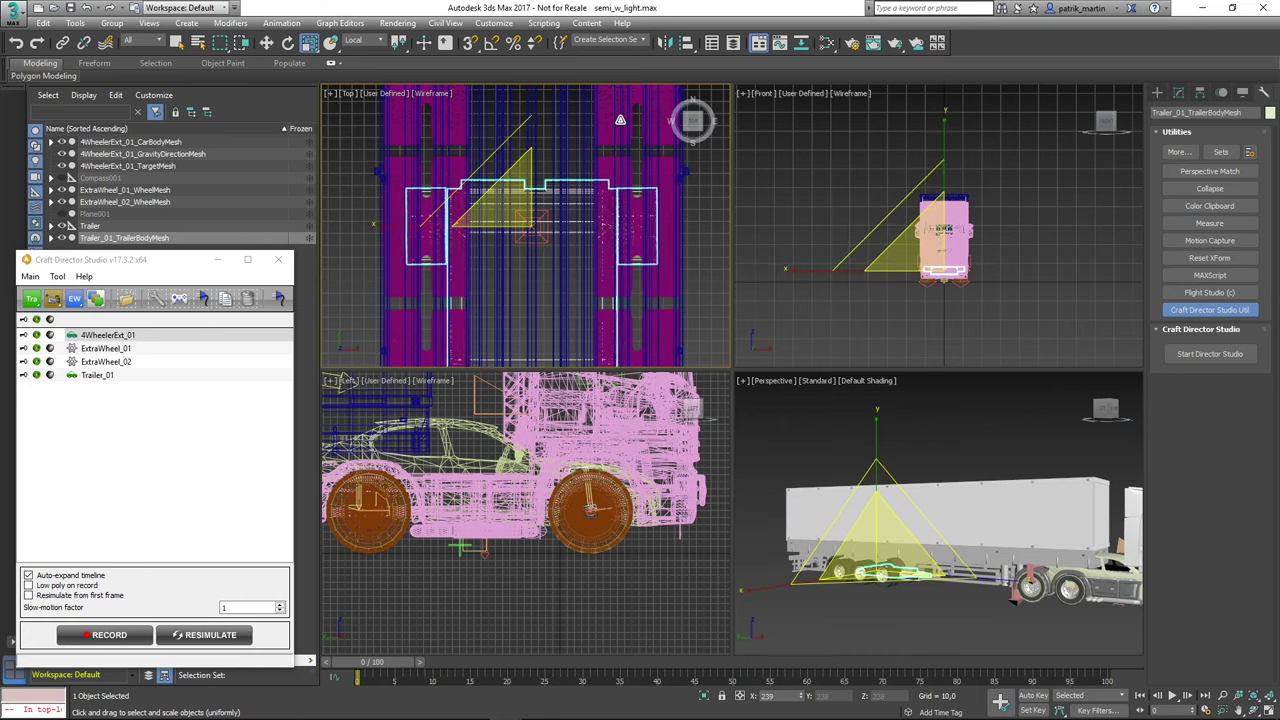
{"action": "left_click_drag", "start_coordinate": [619, 124], "coordinate": [624, 120]}
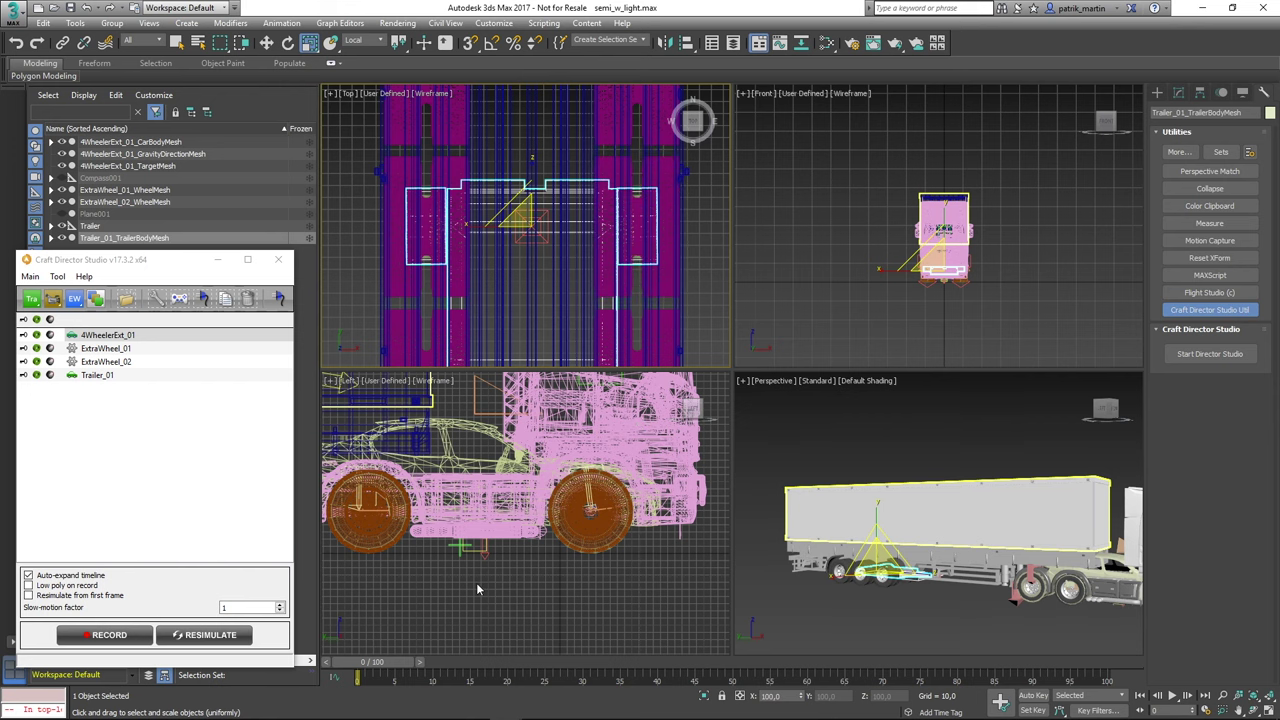
{"action": "middle_click_drag", "start_coordinate": [476, 582], "coordinate": [505, 588]}
Maximize the Left view and move the trailer rig body up to the chassis rails.
{"action": "key", "text": "alt+w"}
{"action": "scroll", "coordinate": [820, 595], "scroll_direction": "down", "scroll_amount": 5}
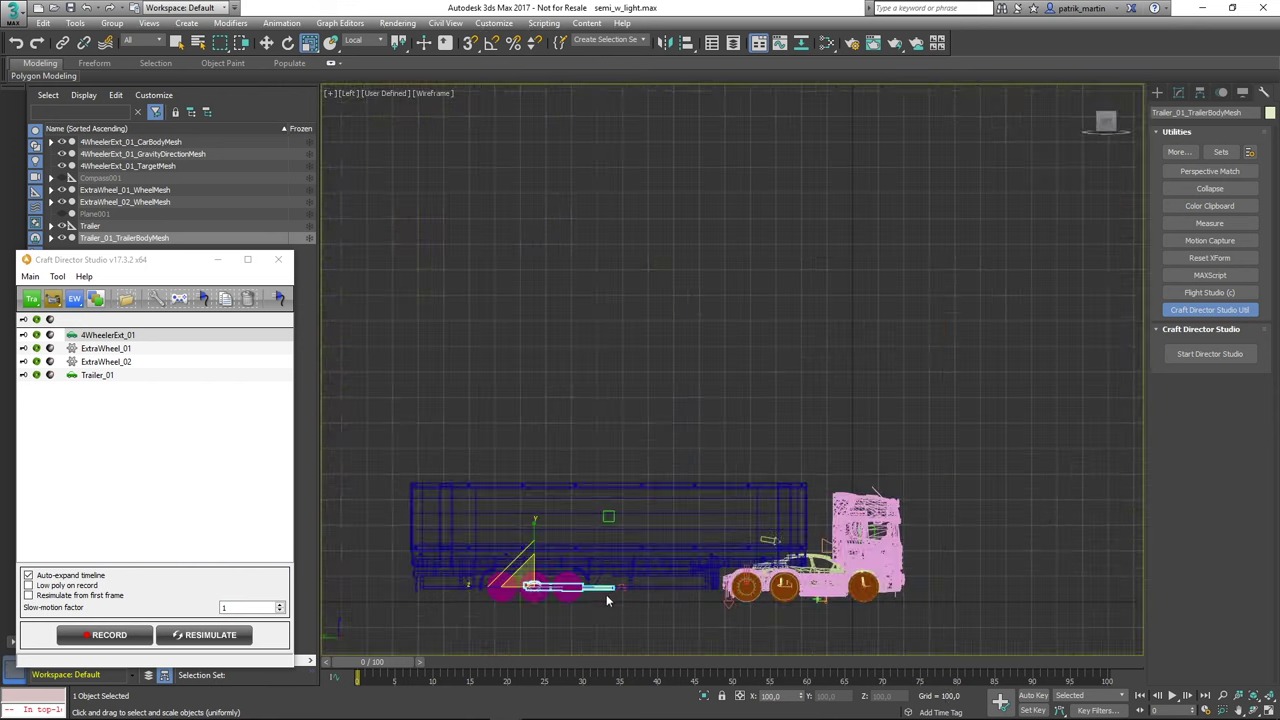
{"action": "scroll", "coordinate": [727, 540], "scroll_direction": "up", "scroll_amount": 4}
{"action": "scroll", "coordinate": [640, 560], "scroll_direction": "up", "scroll_amount": 5}
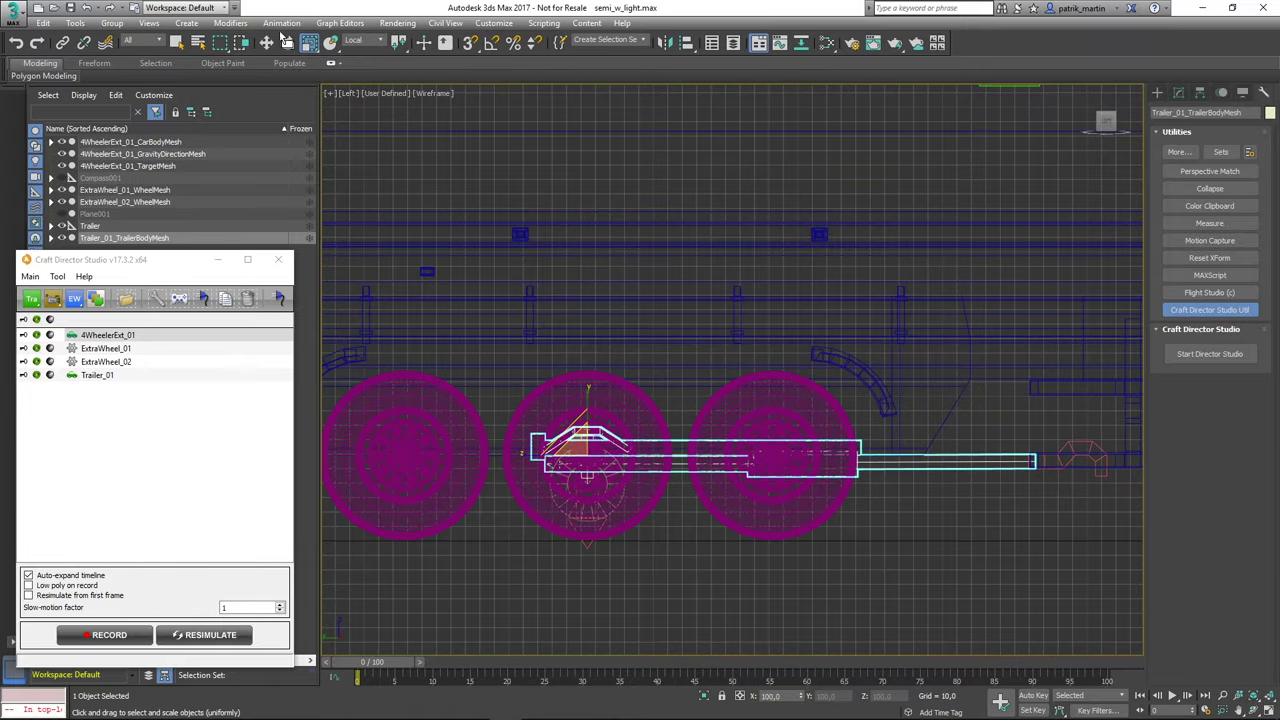
{"action": "left_click", "coordinate": [268, 42]}
{"action": "left_click_drag", "start_coordinate": [588, 410], "coordinate": [587, 337]}
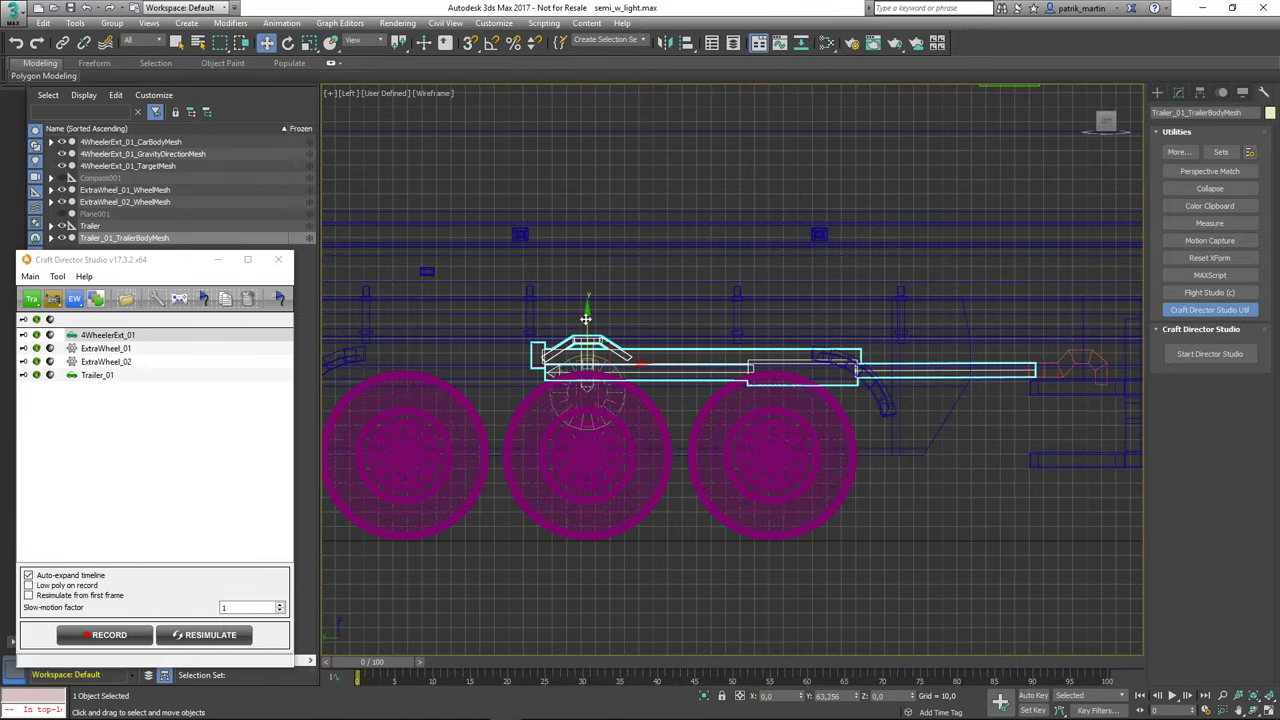
{"action": "left_click", "coordinate": [626, 576]}
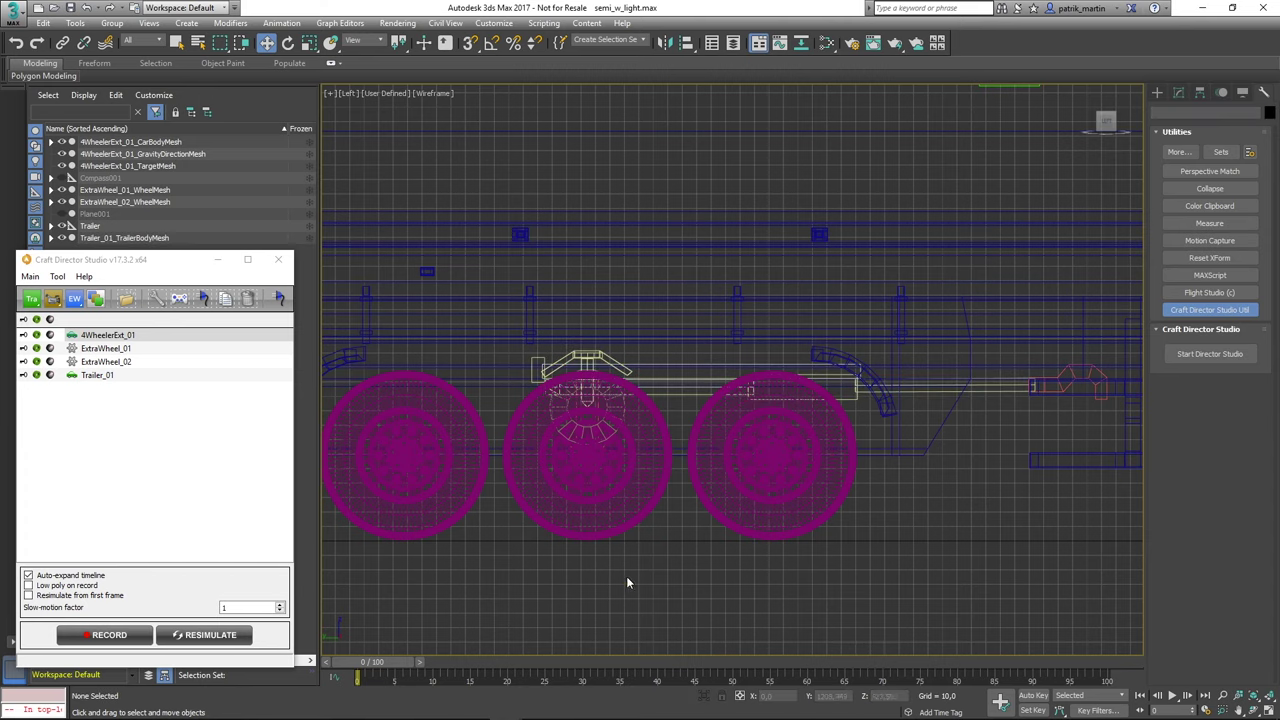
{"action": "scroll", "coordinate": [636, 522], "scroll_direction": "up", "scroll_amount": 3}
Align the first trailer wheel helper to the middle tyre, pivot to pivot in Y/Z.
{"action": "left_click", "coordinate": [549, 330]}
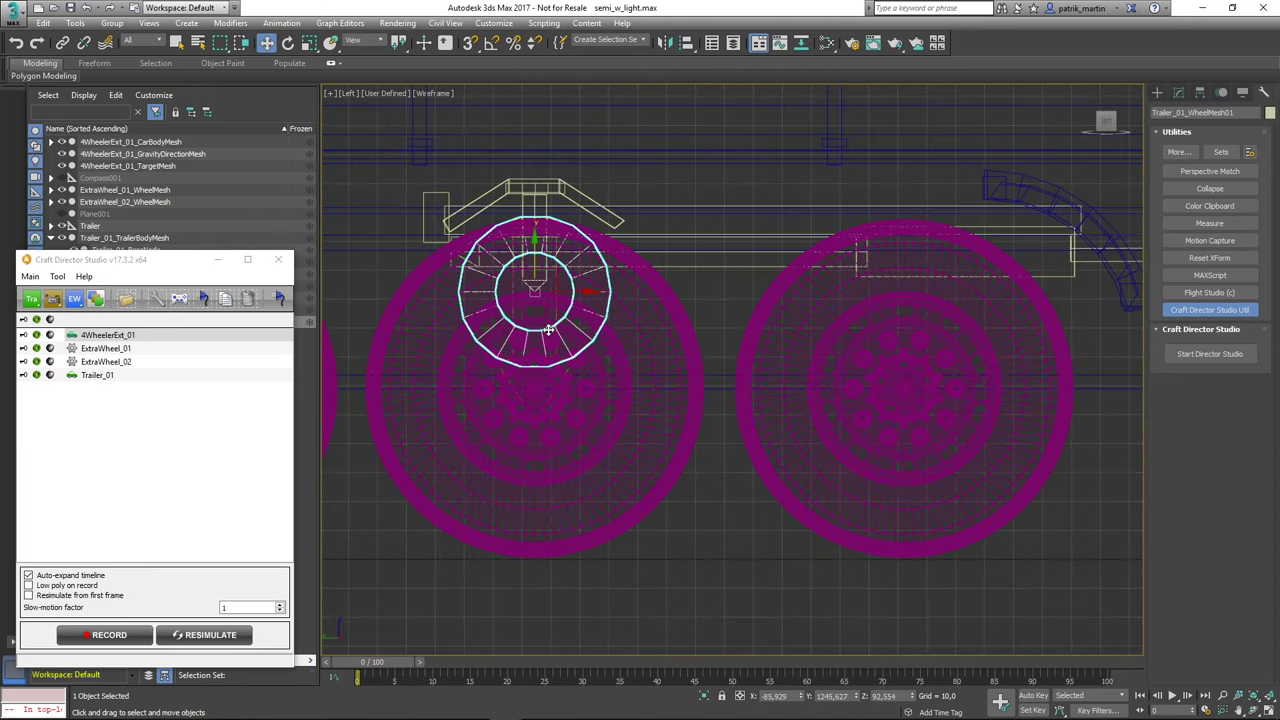
{"action": "key", "text": "alt+w"}
{"action": "right_click", "coordinate": [746, 501]}
{"action": "key", "text": "alt+w"}
{"action": "mouse_move", "coordinate": [640, 568]}
{"action": "middle_mouse_down", "text": "alt"}
{"action": "mouse_move", "coordinate": [613, 566]}
{"action": "mouse_move", "coordinate": [615, 428]}
{"action": "middle_mouse_up", "text": "alt"}
{"action": "left_click", "coordinate": [688, 45]}
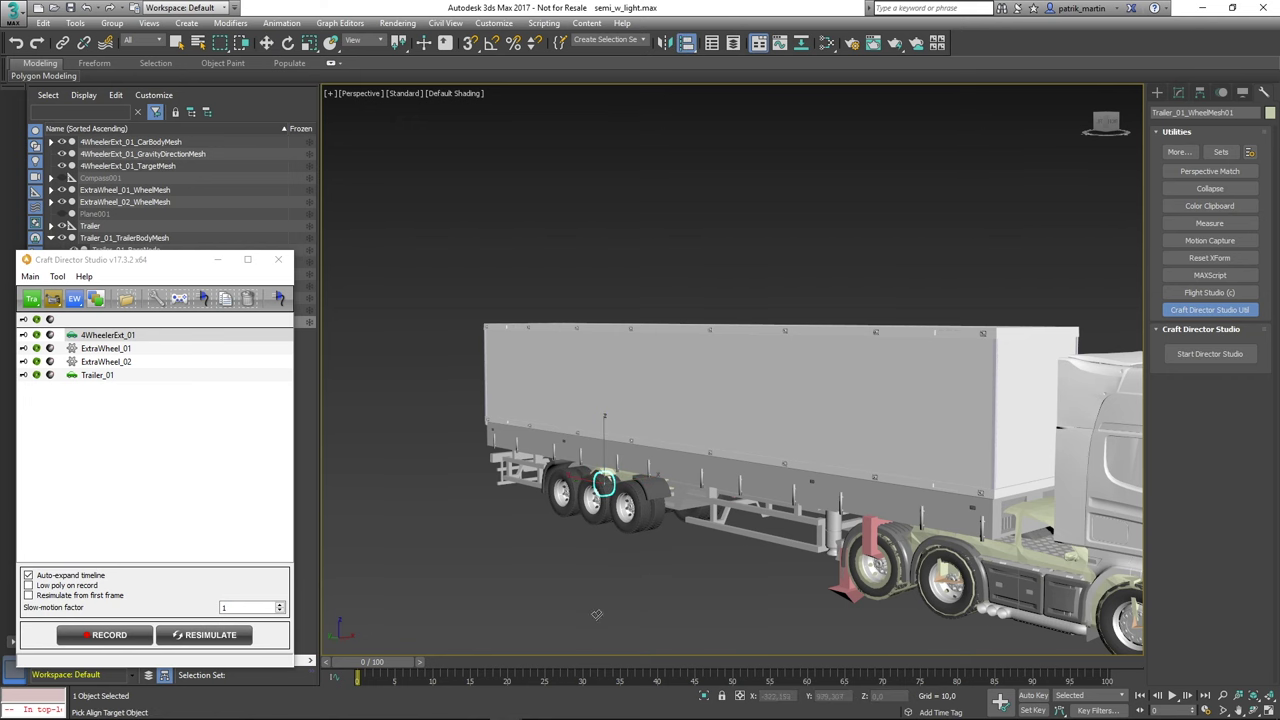
{"action": "left_click", "coordinate": [603, 530]}
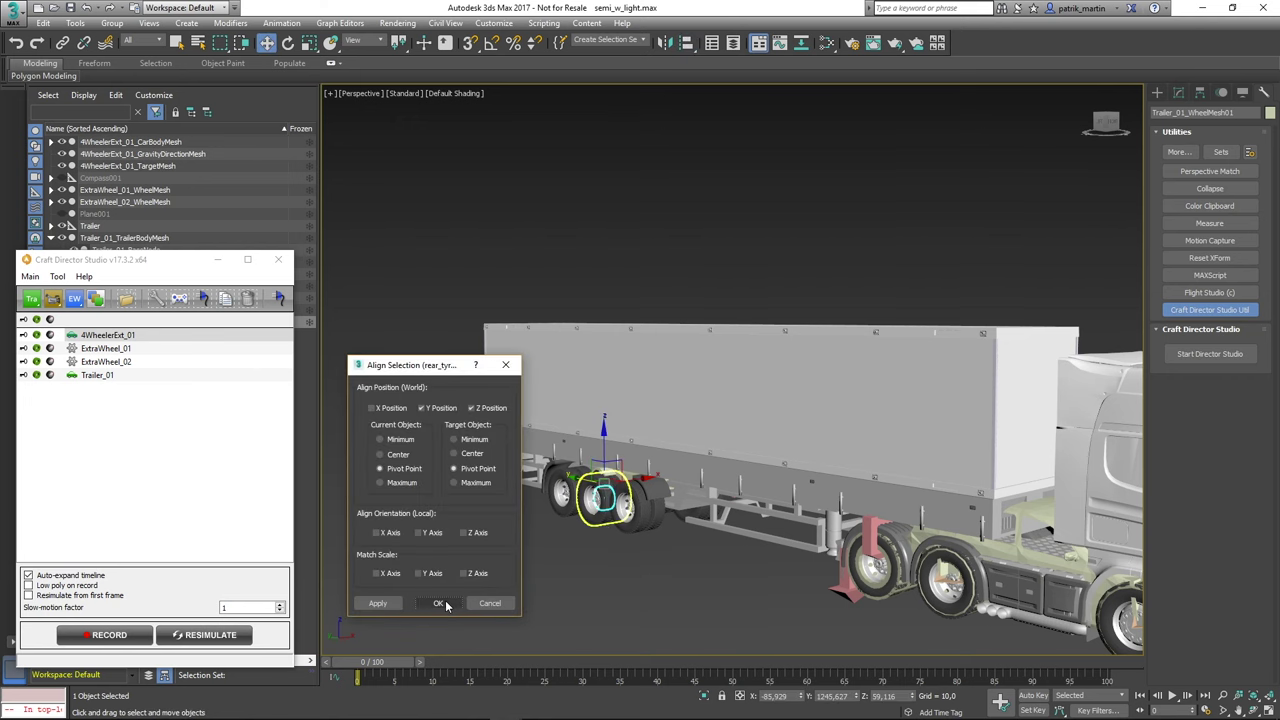
{"action": "left_click", "coordinate": [438, 603]}
Align the second wheel helper onto the rear tyre the same way.
{"action": "mouse_move", "coordinate": [720, 574]}
{"action": "middle_mouse_down", "text": "alt"}
{"action": "mouse_move", "coordinate": [614, 573]}
{"action": "mouse_move", "coordinate": [625, 568]}
{"action": "middle_mouse_up", "text": "alt"}
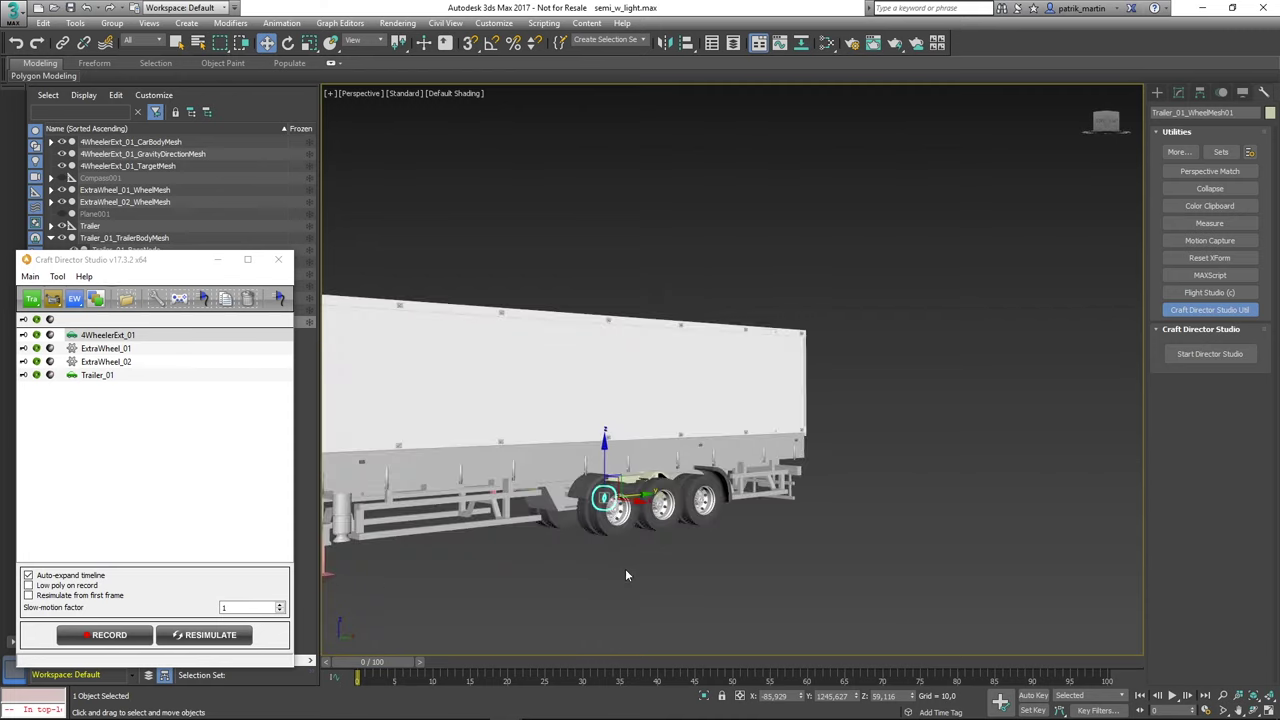
{"action": "scroll", "coordinate": [627, 568], "scroll_direction": "up", "scroll_amount": 5}
{"action": "left_click", "coordinate": [748, 276]}
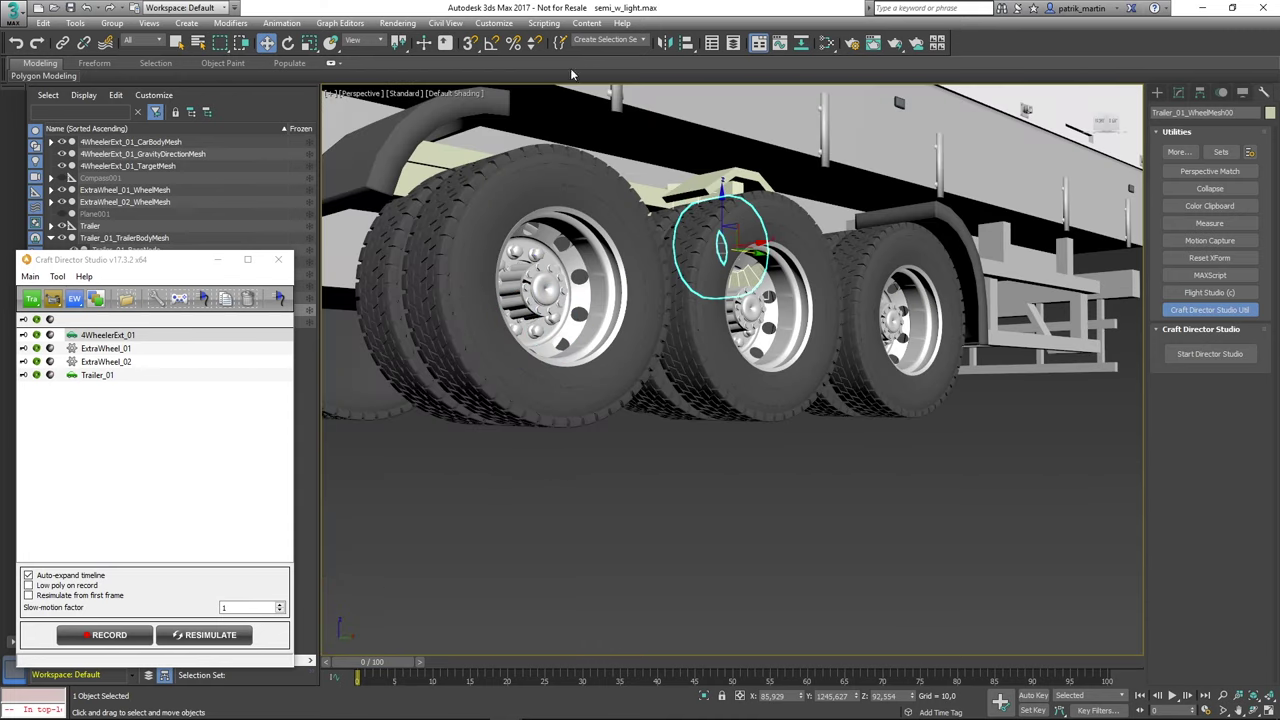
{"action": "left_click", "coordinate": [688, 43]}
{"action": "left_click", "coordinate": [785, 400]}
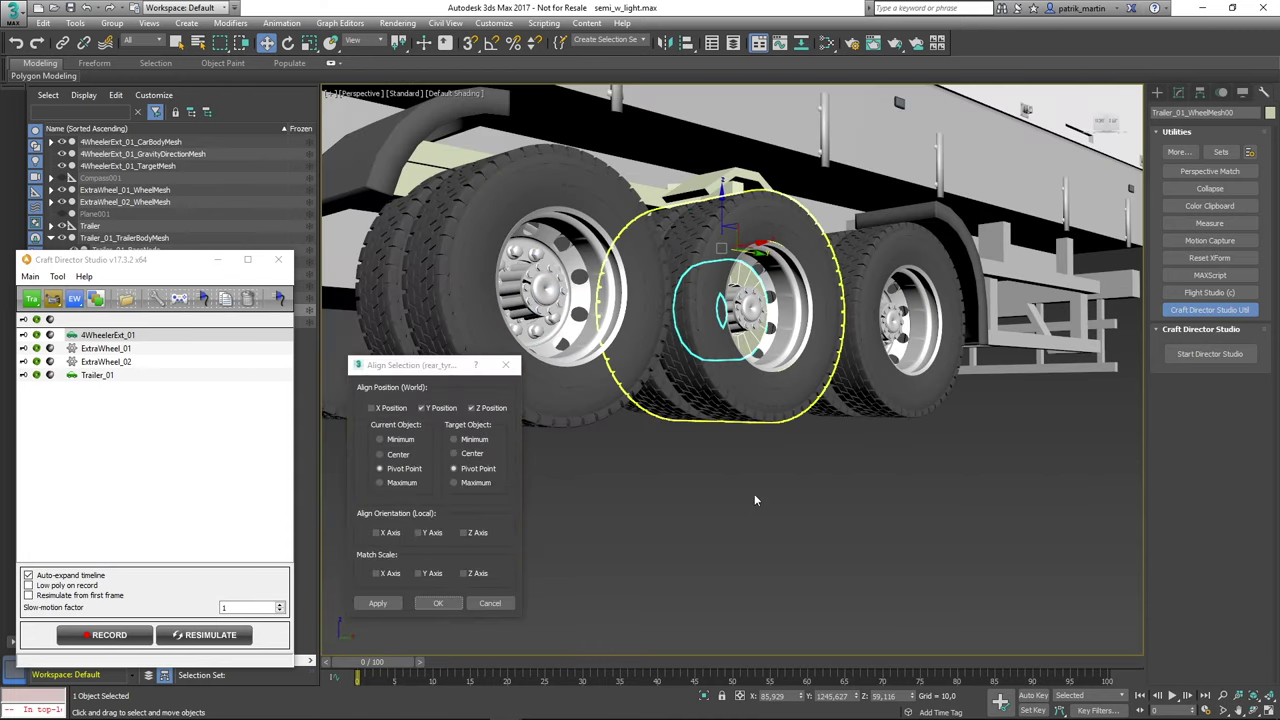
{"action": "left_click", "coordinate": [437, 603]}
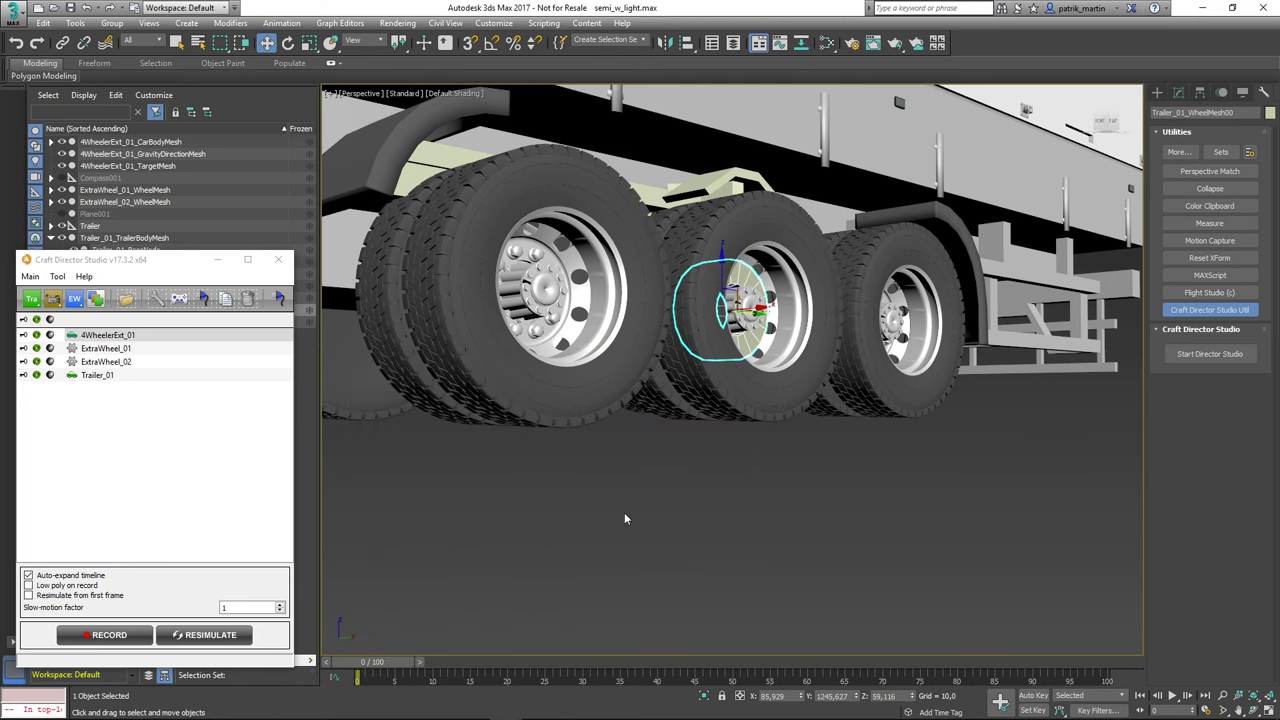
Scale both wheel helpers up to match the tyre size.
{"action": "mouse_move", "coordinate": [624, 512]}
{"action": "middle_mouse_down", "text": "alt"}
{"action": "mouse_move", "coordinate": [655, 532]}
{"action": "mouse_move", "coordinate": [724, 520]}
{"action": "middle_mouse_up", "text": "alt"}
{"action": "left_click", "coordinate": [572, 335], "text": "ctrl"}
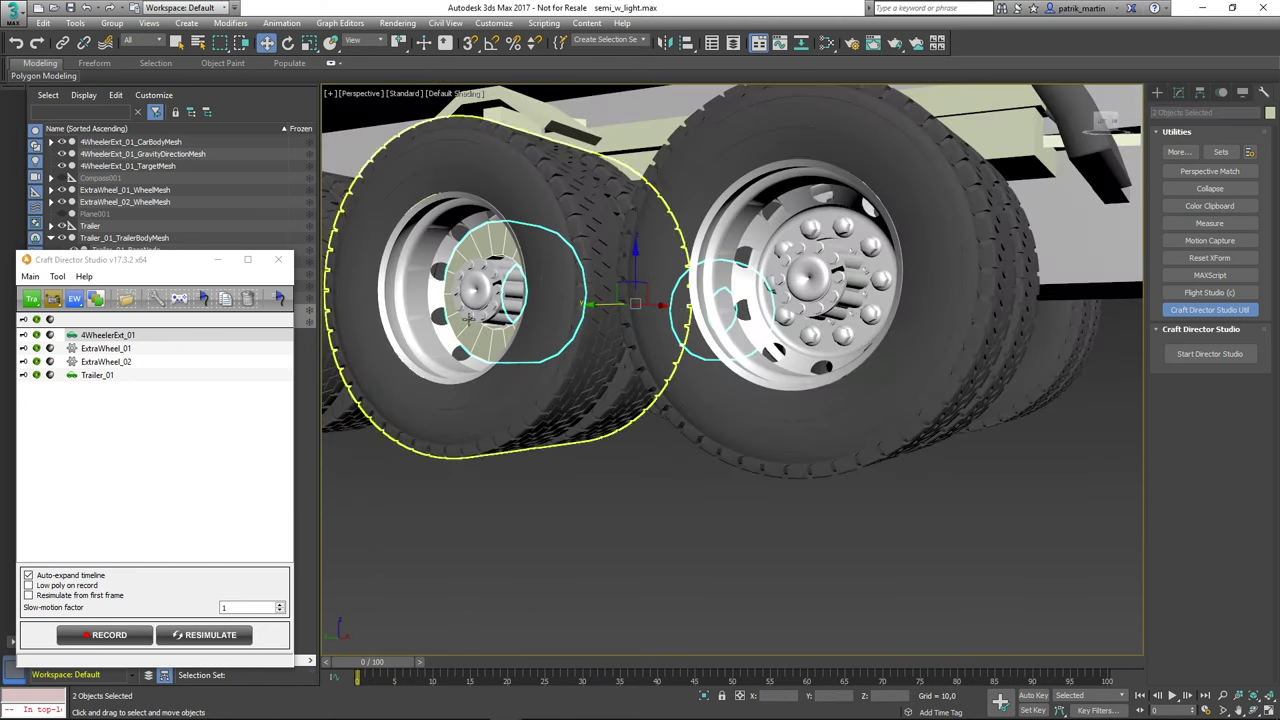
{"action": "left_click", "coordinate": [309, 43]}
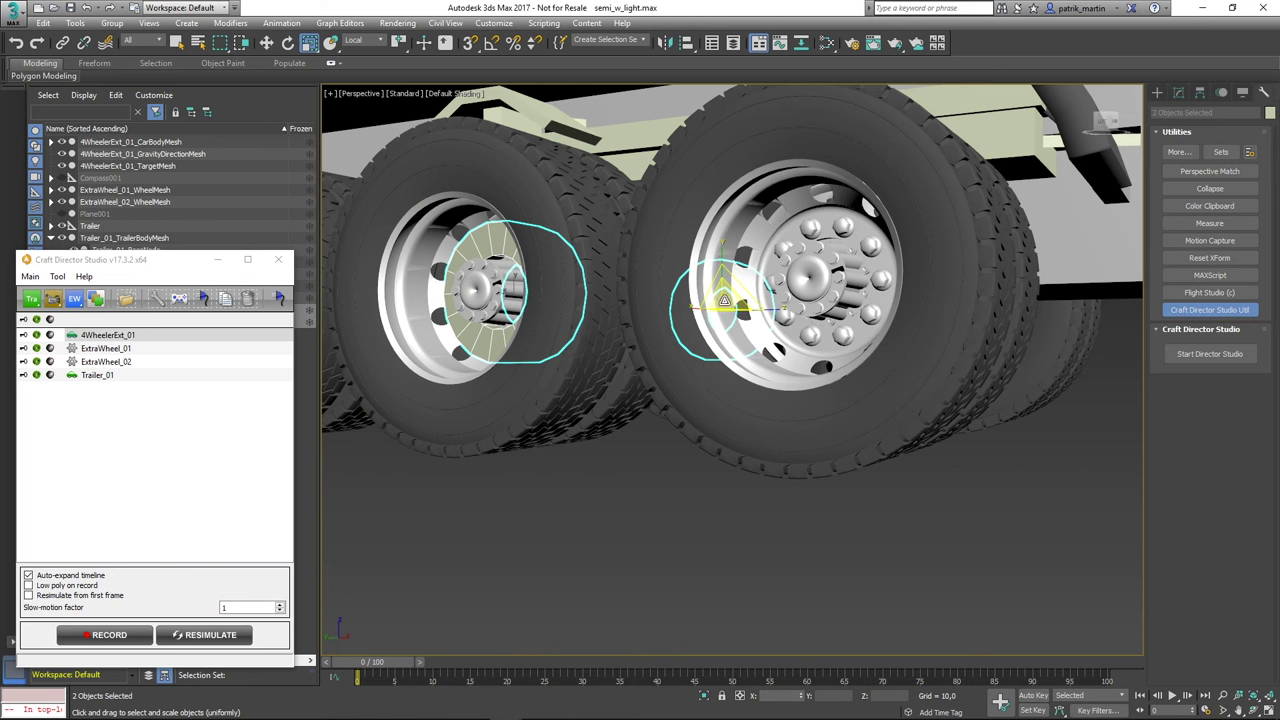
{"action": "mouse_move", "coordinate": [725, 300]}
{"action": "left_mouse_down"}
{"action": "mouse_move", "coordinate": [765, 214]}
{"action": "mouse_move", "coordinate": [707, 305]}
{"action": "left_mouse_up"}
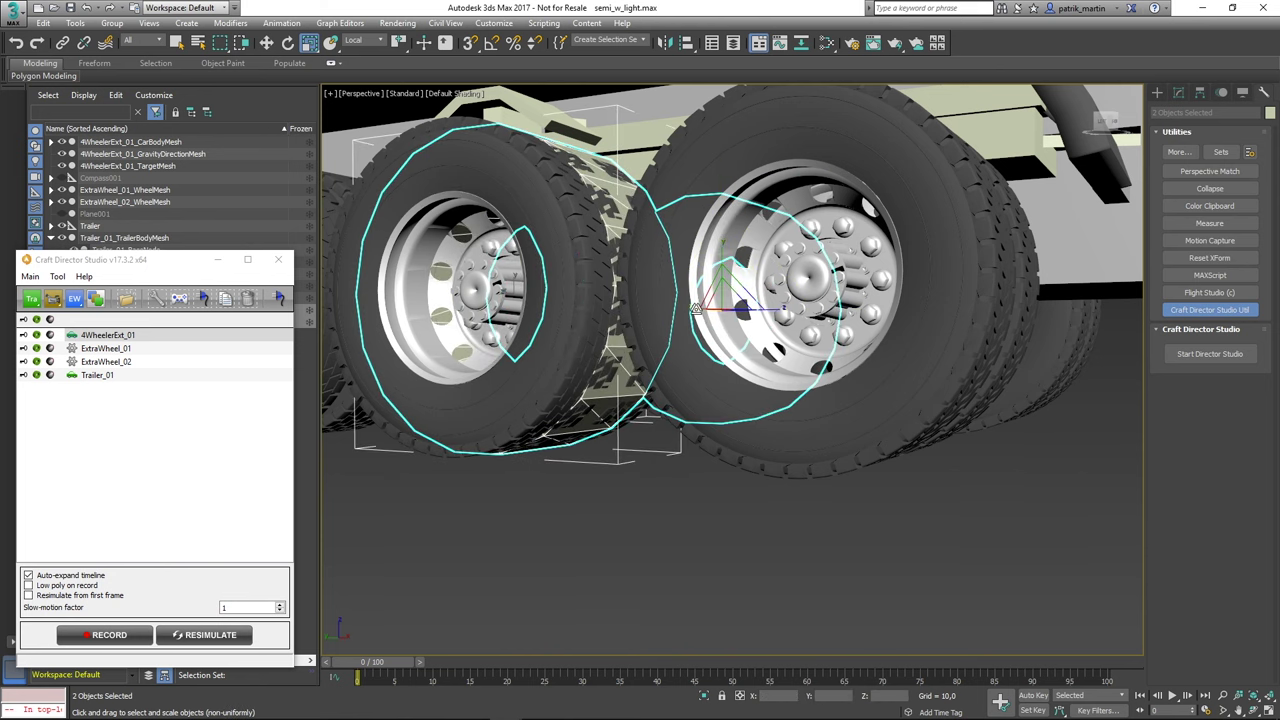
Link rear_tyre007 to its trailer extra-wheel rig object.
{"action": "middle_click_drag", "start_coordinate": [612, 576], "coordinate": [574, 562]}
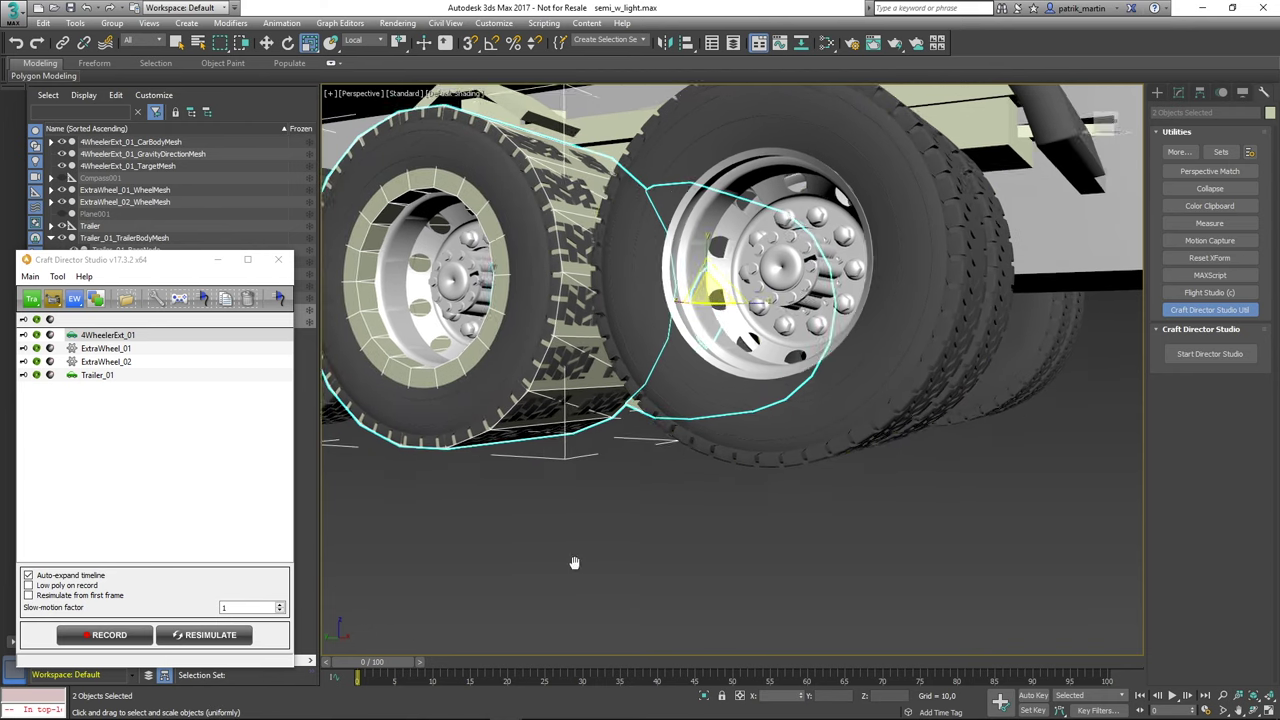
{"action": "left_click", "coordinate": [566, 546]}
{"action": "scroll", "coordinate": [547, 562], "scroll_direction": "down", "scroll_amount": 5}
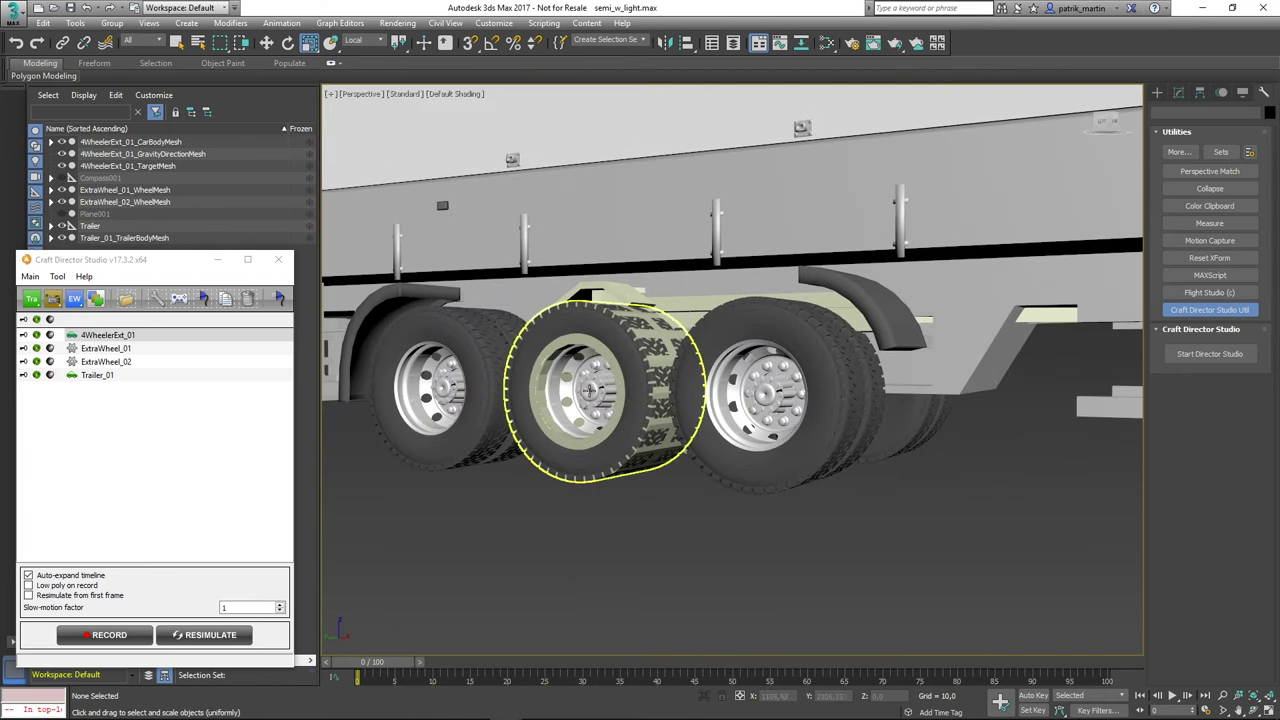
{"action": "left_click", "coordinate": [590, 390]}
{"action": "left_click", "coordinate": [62, 43]}
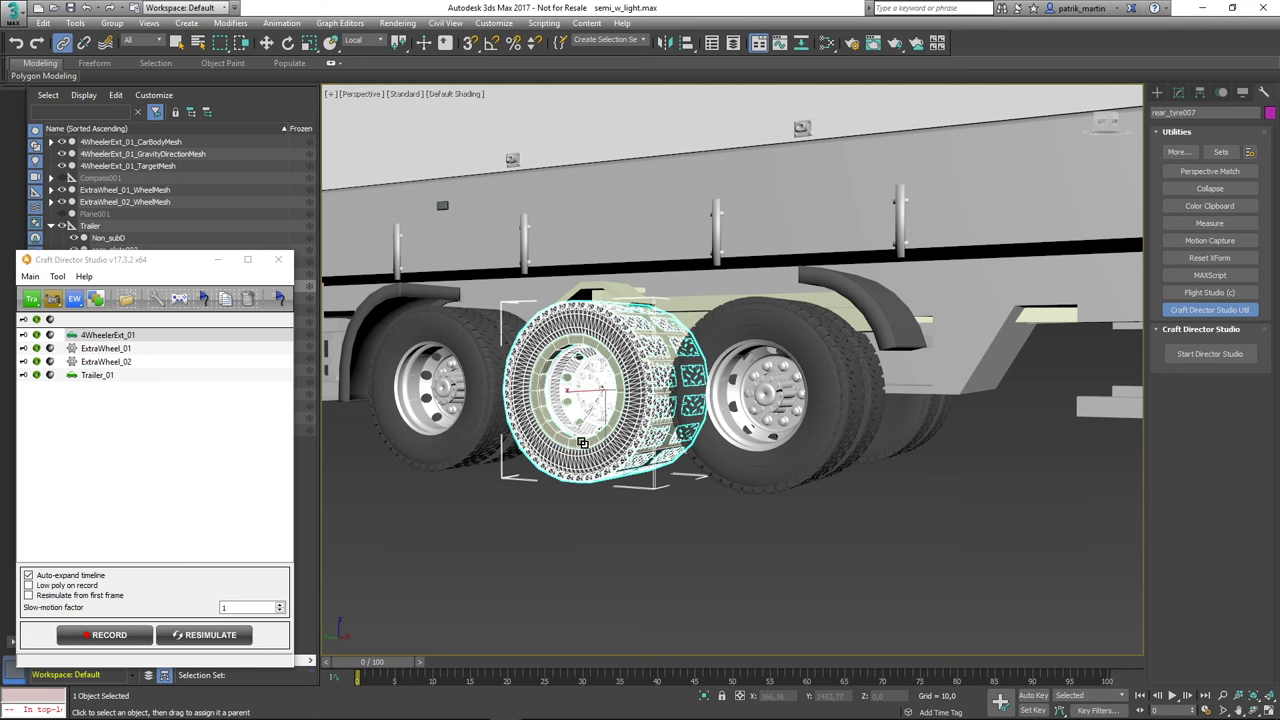
{"action": "mouse_move", "coordinate": [908, 543]}
{"action": "middle_mouse_down", "text": "alt"}
{"action": "mouse_move", "coordinate": [1009, 529]}
{"action": "mouse_move", "coordinate": [905, 524]}
{"action": "middle_mouse_up", "text": "alt"}
Link rear_tyre008 to its trailer extra-wheel rig object.
{"action": "key", "text": "shift+z"}
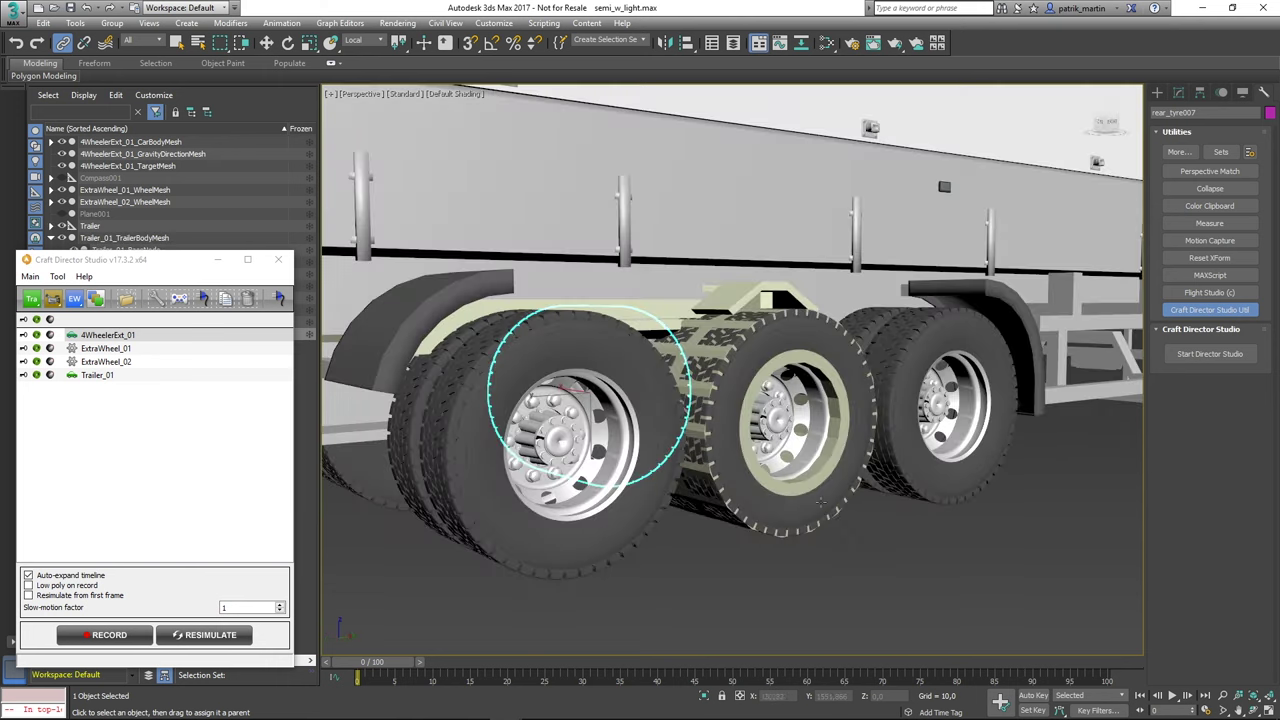
{"action": "left_click", "coordinate": [776, 421]}
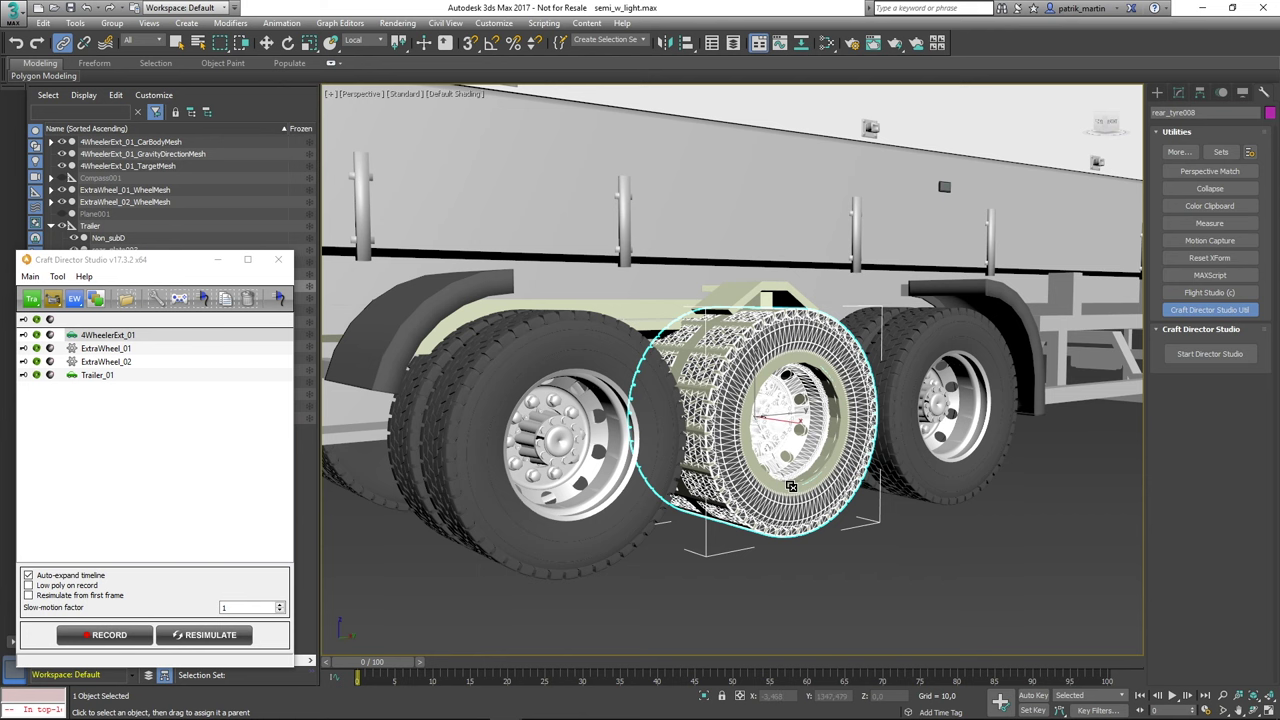
{"action": "middle_click_drag", "start_coordinate": [884, 575], "coordinate": [710, 584]}
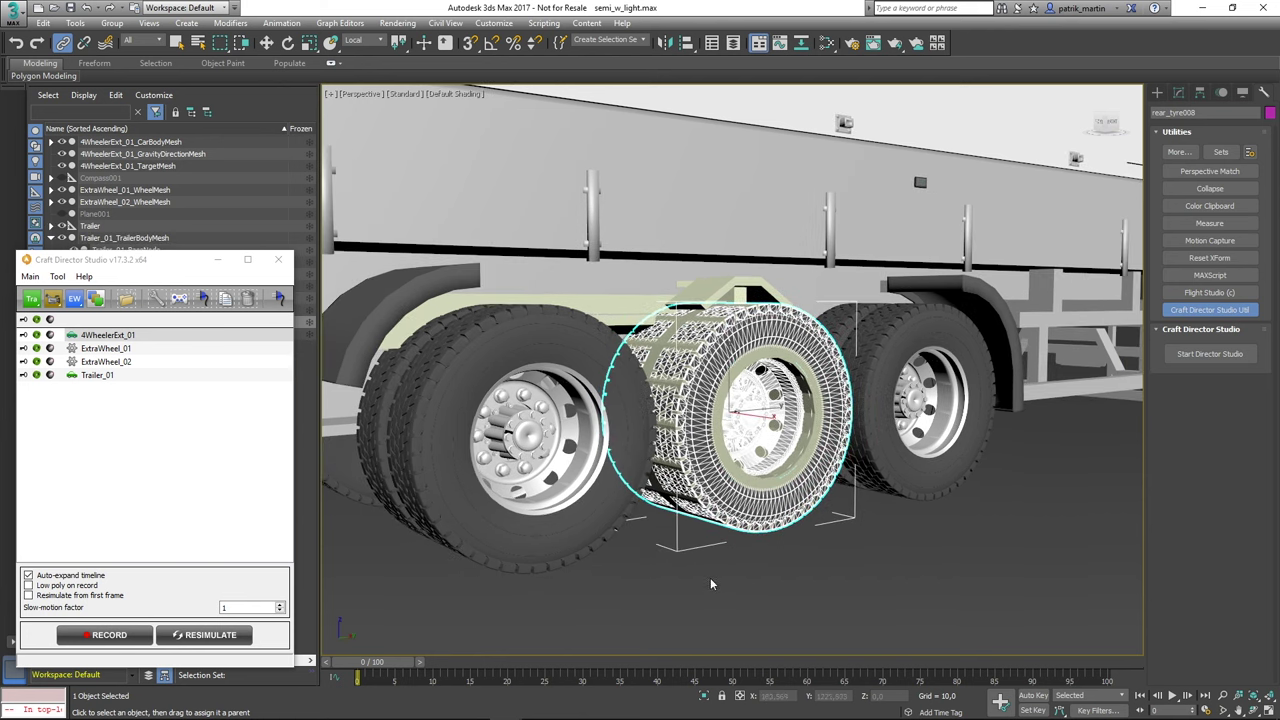
{"action": "left_click", "coordinate": [710, 584]}
{"action": "key", "text": "shift+z"}
{"action": "key", "text": "shift+z"}
{"action": "key", "text": "shift+z"}
{"action": "key", "text": "shift+z"}
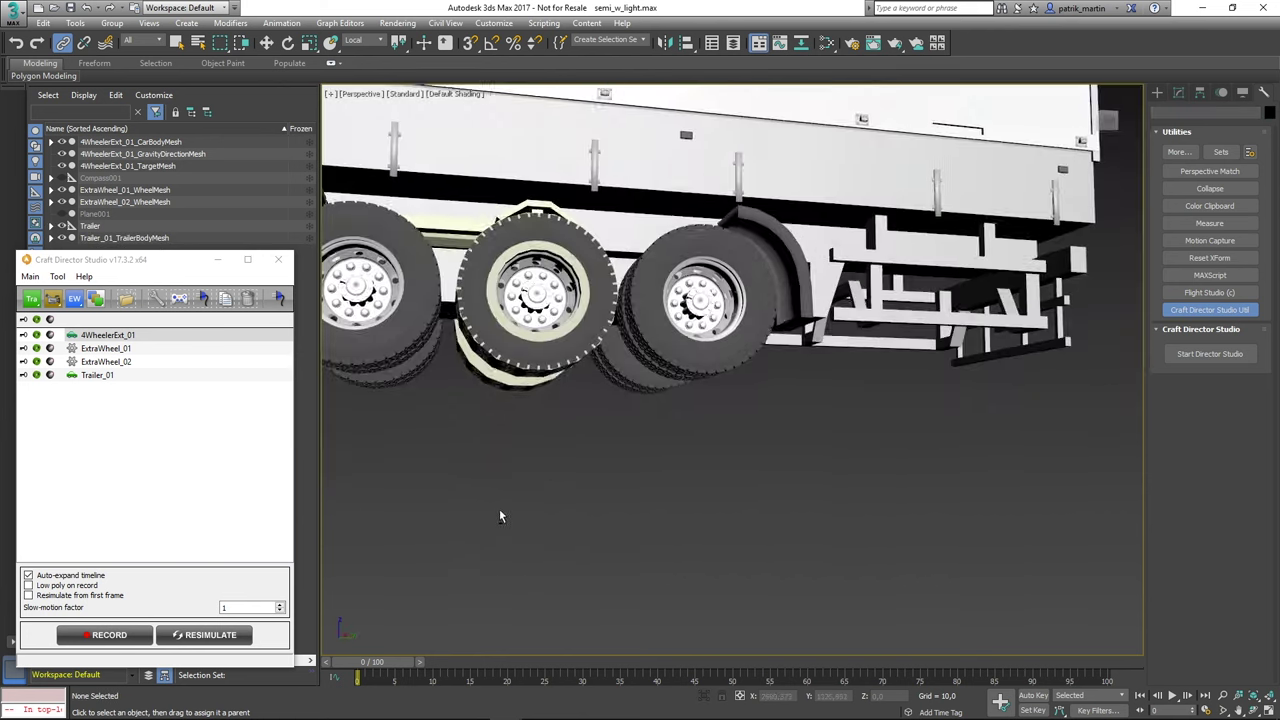
{"action": "key", "text": "shift+z"}
{"action": "key", "text": "shift+z"}
Select Trailer_01_TowingHookMesh and hide the truck's car body.
{"action": "left_click", "coordinate": [598, 327]}
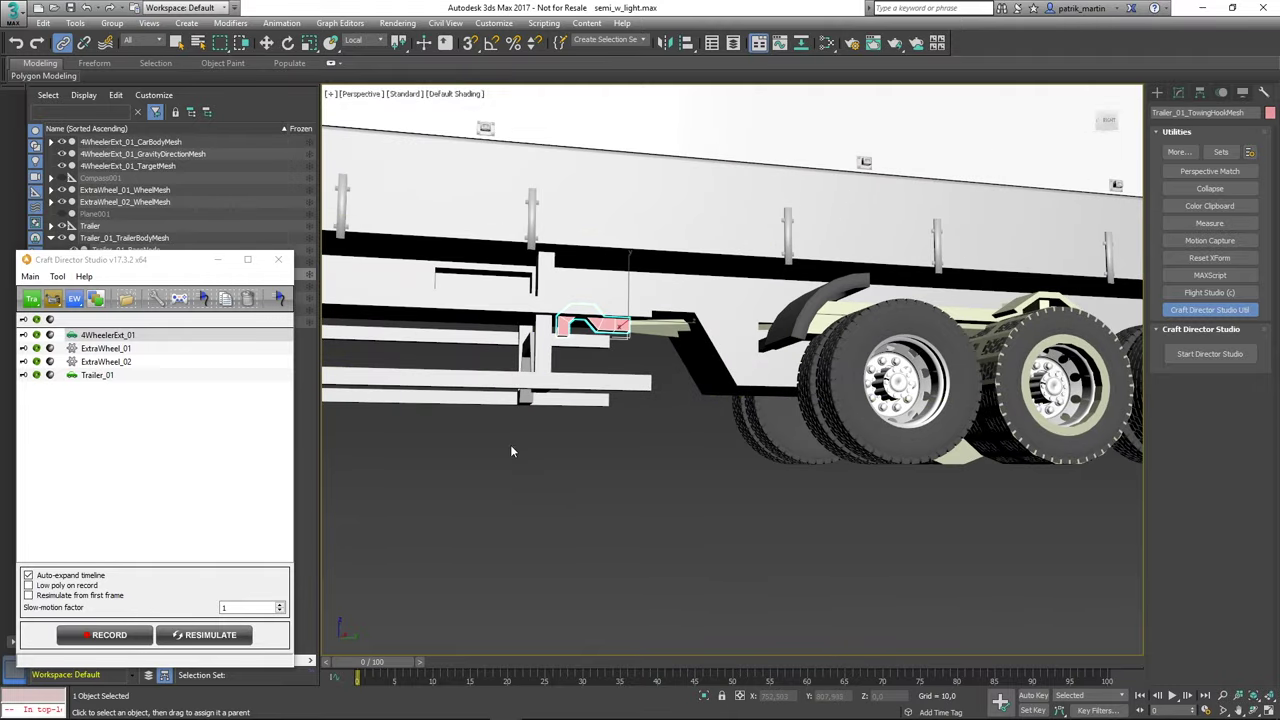
{"action": "key", "text": "shift+z"}
{"action": "key", "text": "shift+z"}
{"action": "key", "text": "shift+z"}
{"action": "key", "text": "shift+z"}
{"action": "key", "text": "shift+z"}
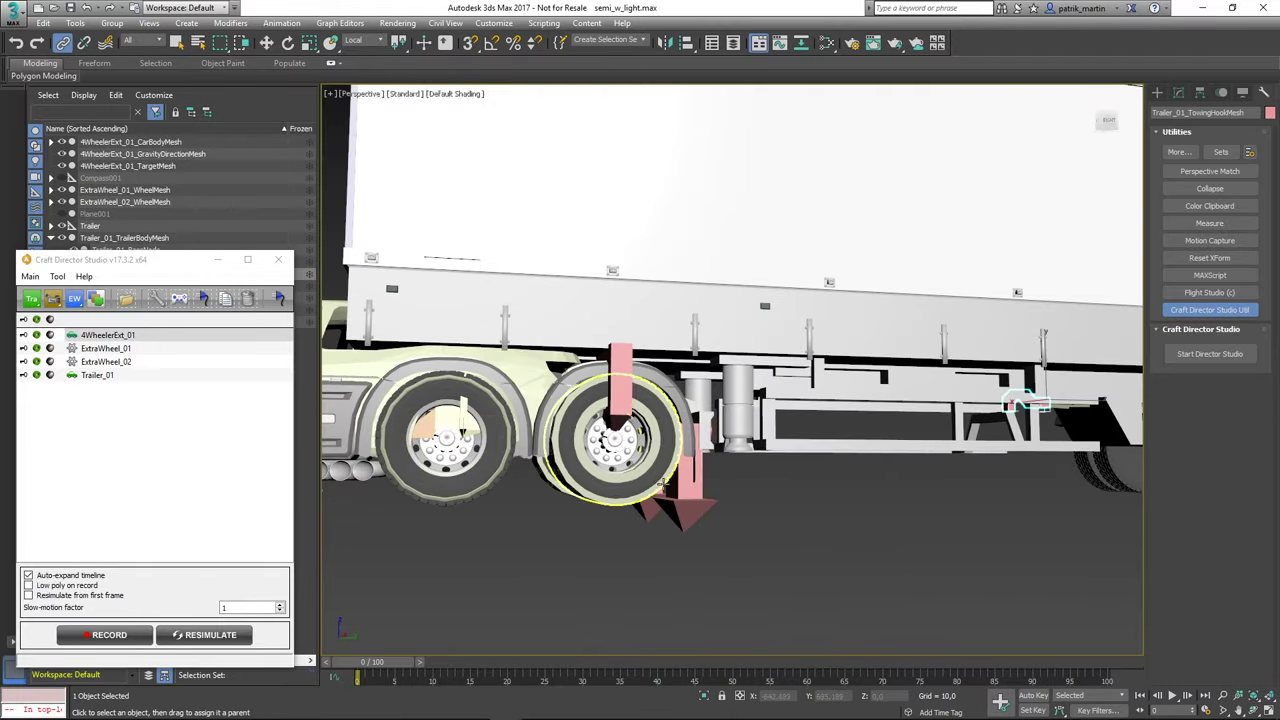
{"action": "key", "text": "shift+z"}
{"action": "key", "text": "shift+z"}
{"action": "key", "text": "shift+z"}
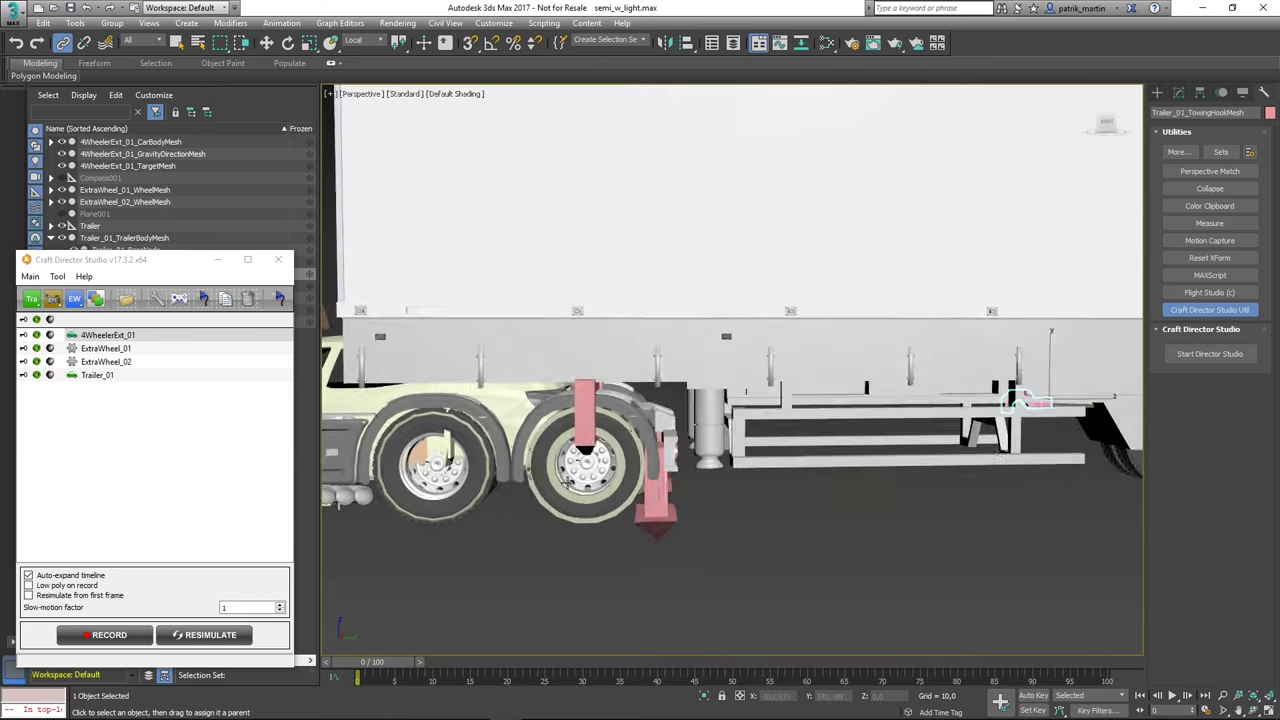
{"action": "key", "text": "shift+z"}
{"action": "key", "text": "shift+z"}
{"action": "key", "text": "shift+z"}
{"action": "key", "text": "shift+z"}
{"action": "key", "text": "shift+z"}
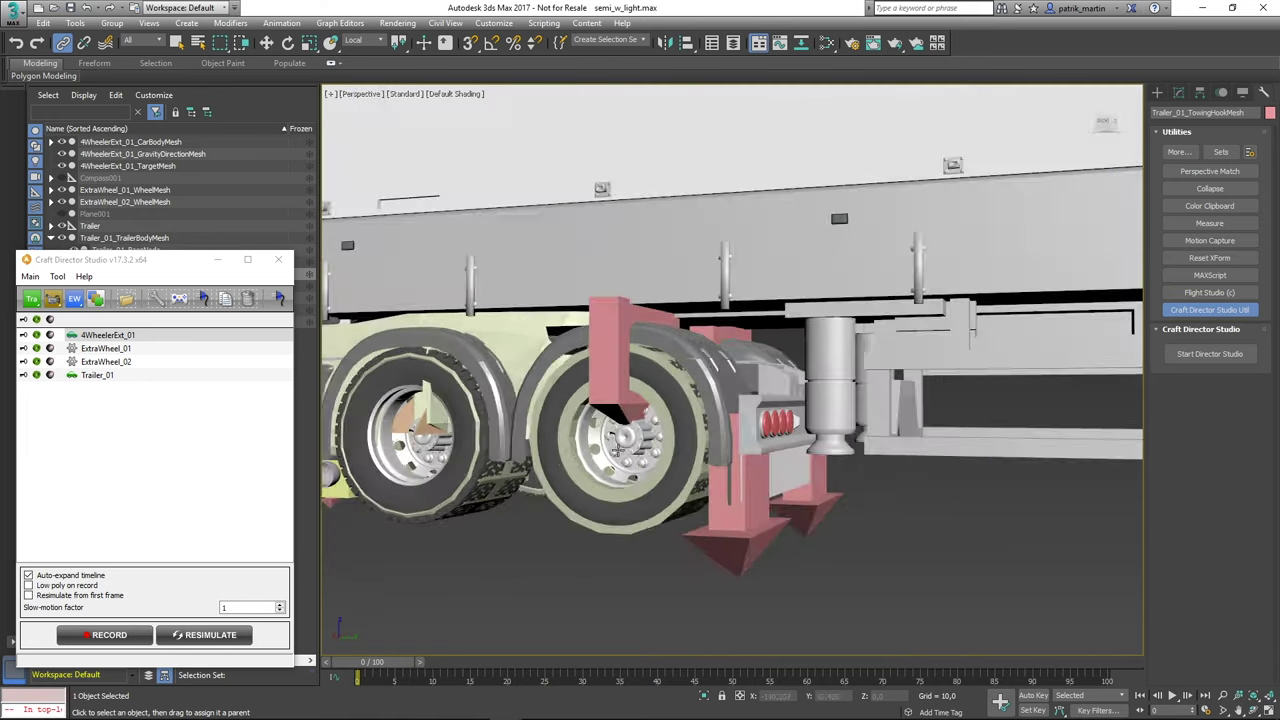
{"action": "key", "text": "shift+z"}
{"action": "key", "text": "shift+z"}
{"action": "key", "text": "shift+z"}
{"action": "left_click", "coordinate": [27, 340]}
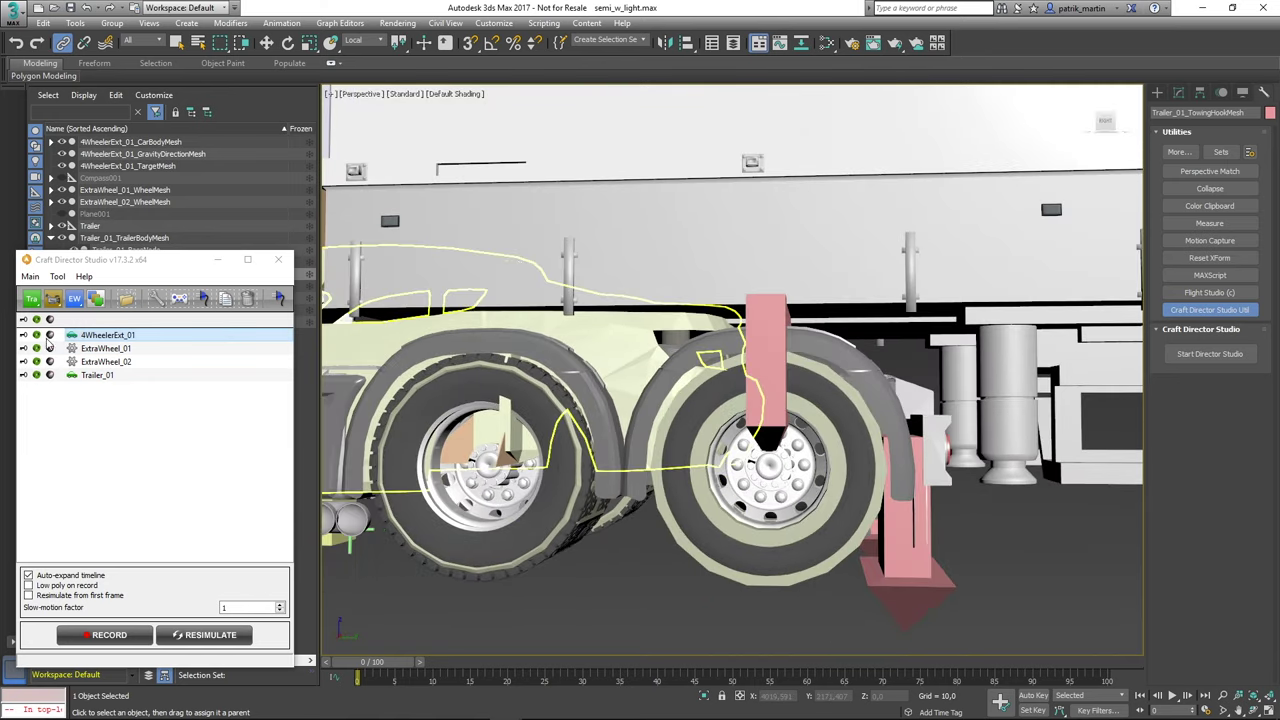
{"action": "left_click", "coordinate": [48, 338]}
{"action": "key", "text": "shift+z"}
{"action": "key", "text": "shift+z"}
{"action": "key", "text": "shift+z"}
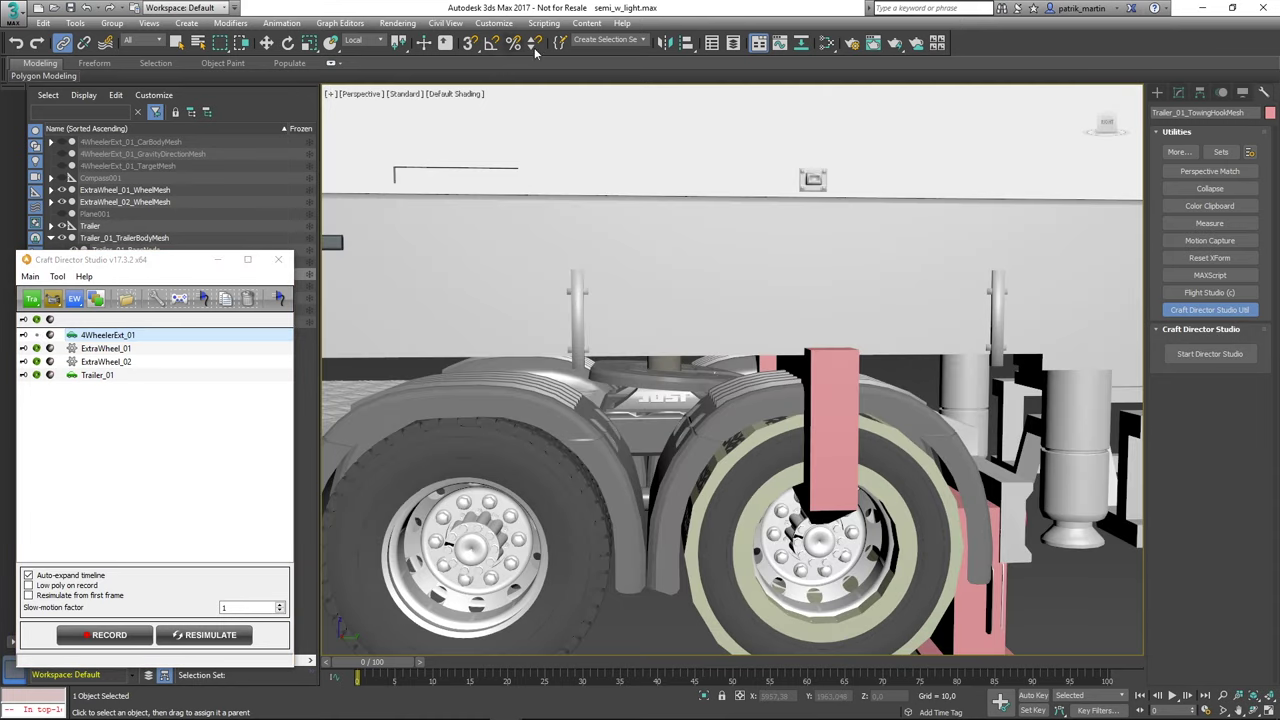
Align the towing hook to the kingpin's pivot in XYZ, then unhide the car body.
{"action": "left_click", "coordinate": [688, 44]}
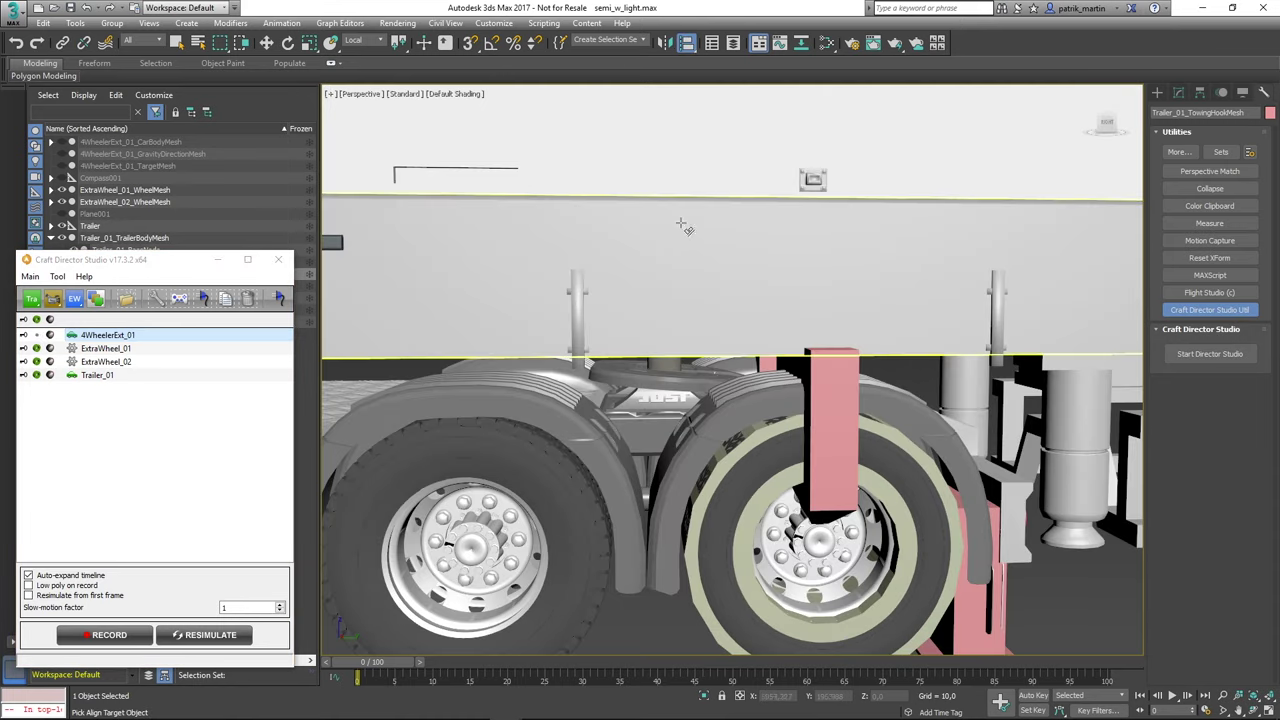
{"action": "left_click", "coordinate": [667, 368]}
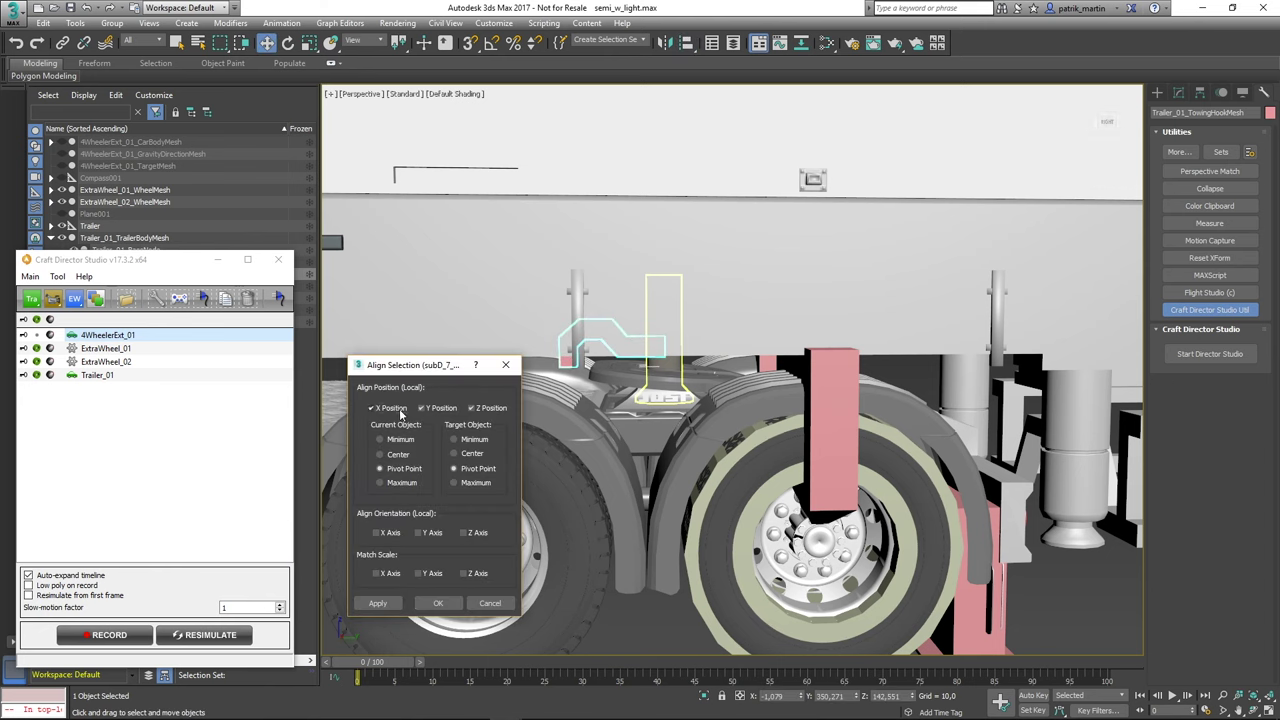
{"action": "left_click", "coordinate": [438, 603]}
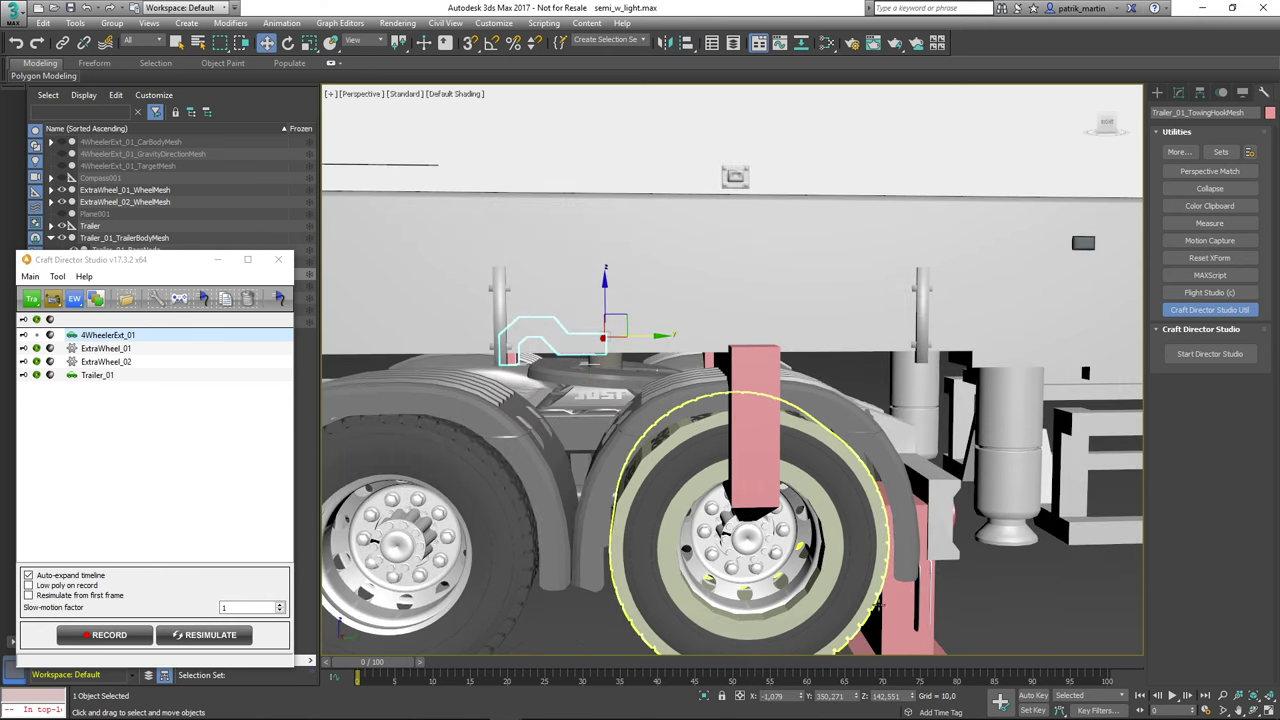
{"action": "scroll", "coordinate": [975, 590], "scroll_direction": "down", "scroll_amount": 3}
{"action": "scroll", "coordinate": [795, 490], "scroll_direction": "down", "scroll_amount": 2}
{"action": "middle_click_drag", "start_coordinate": [536, 529], "coordinate": [83, 165], "text": "alt"}
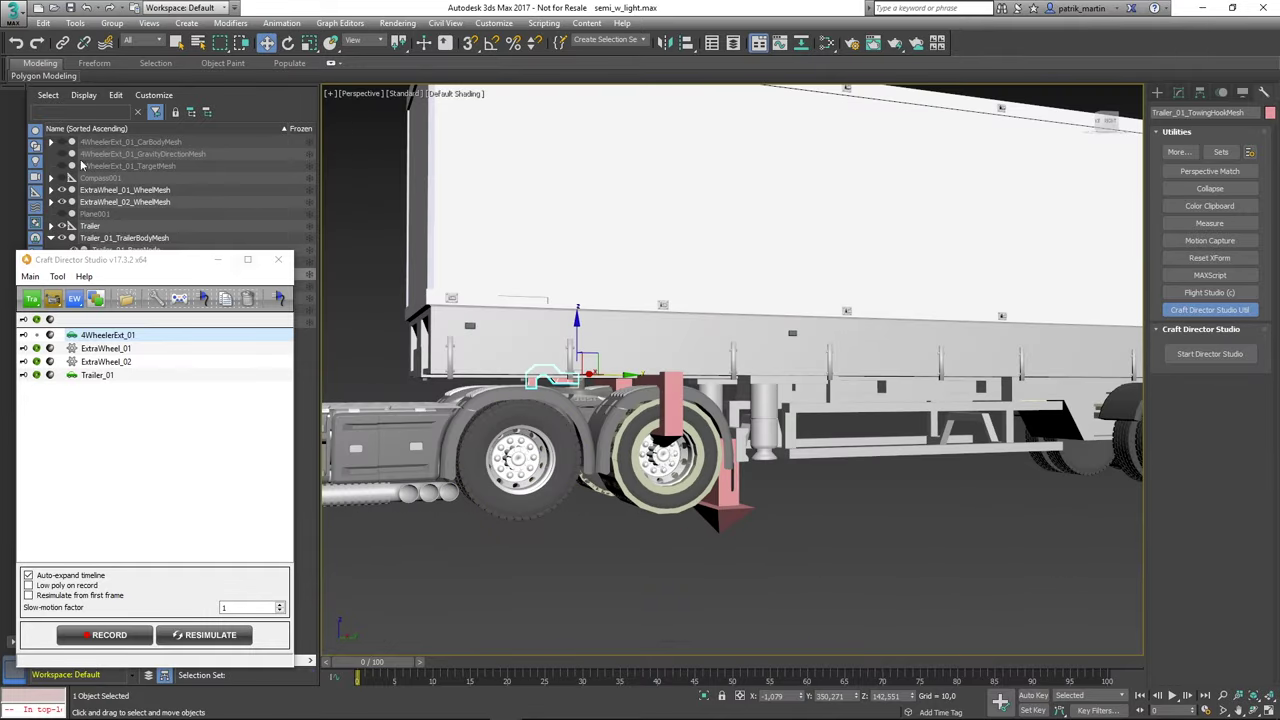
{"action": "left_click", "coordinate": [36, 335]}
{"action": "left_click", "coordinate": [62, 43]}
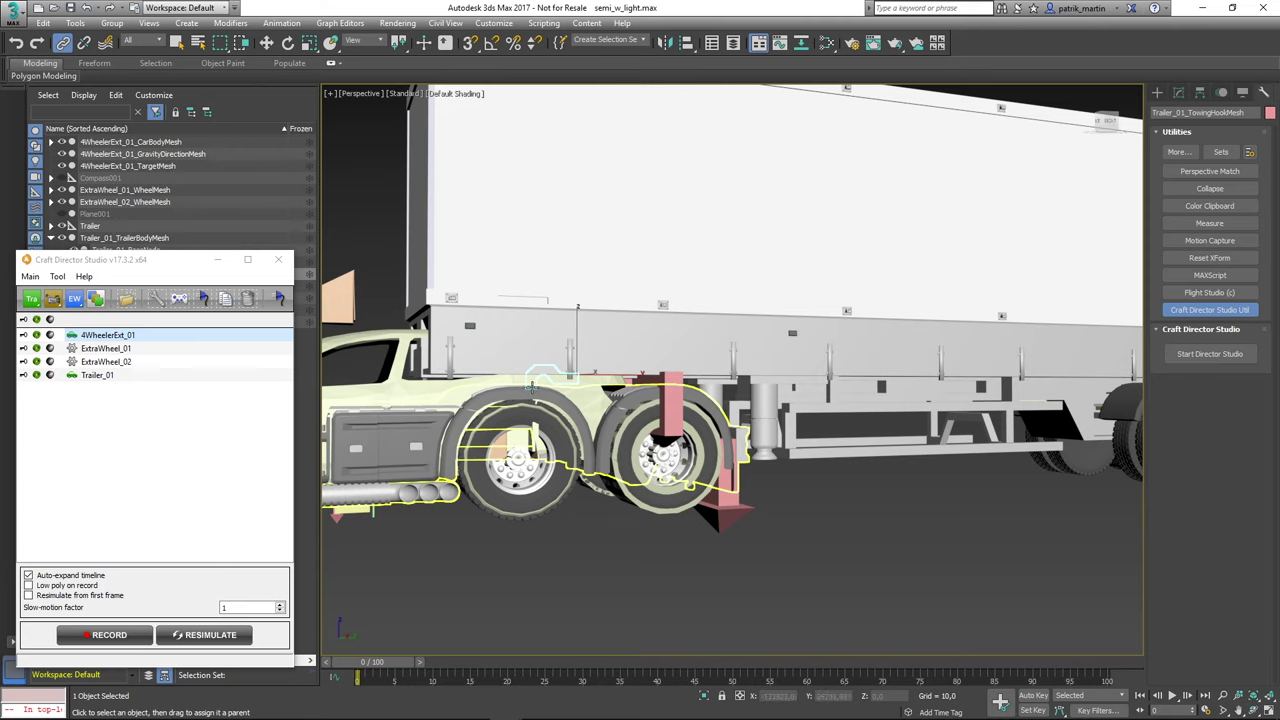
Link trailer chassis subD_7 to the towing hook, and the hook to 4WheelerExt_01's car body.
{"action": "middle_click_drag", "start_coordinate": [532, 386], "coordinate": [495, 388], "text": "alt"}
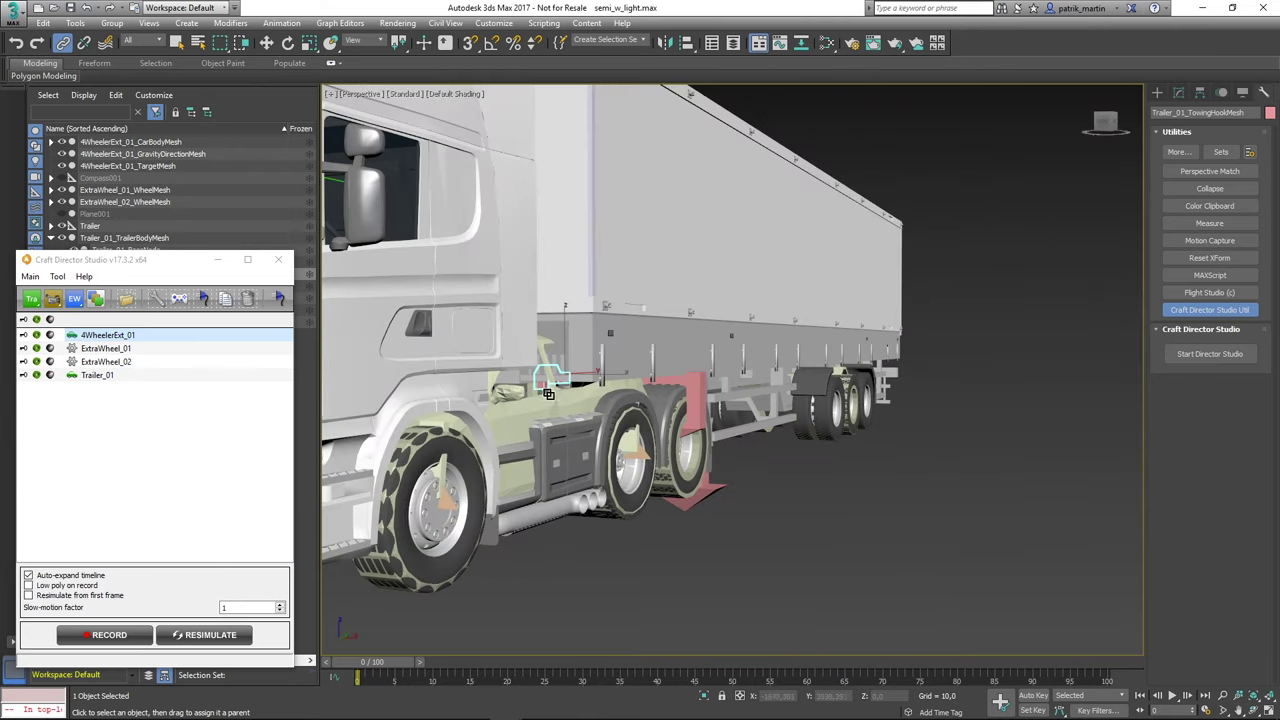
{"action": "left_click_drag", "start_coordinate": [546, 388], "coordinate": [550, 393]}
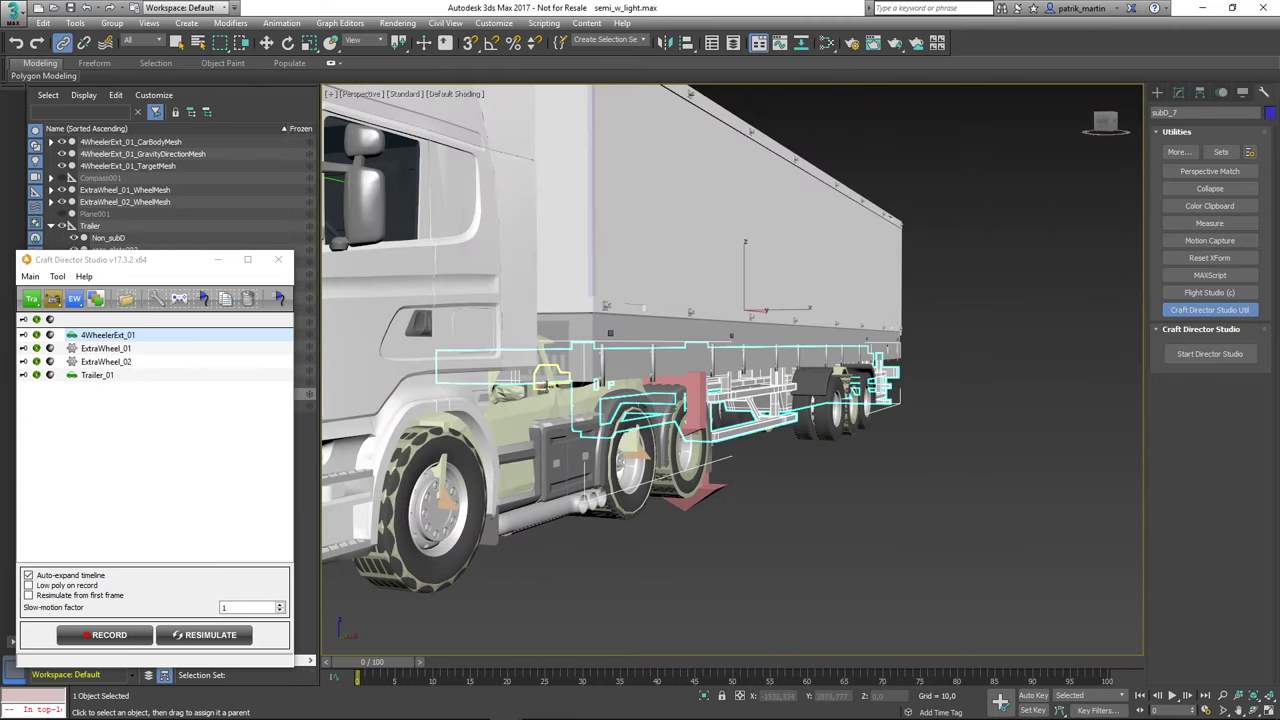
{"action": "left_click_drag", "start_coordinate": [545, 390], "coordinate": [520, 411]}
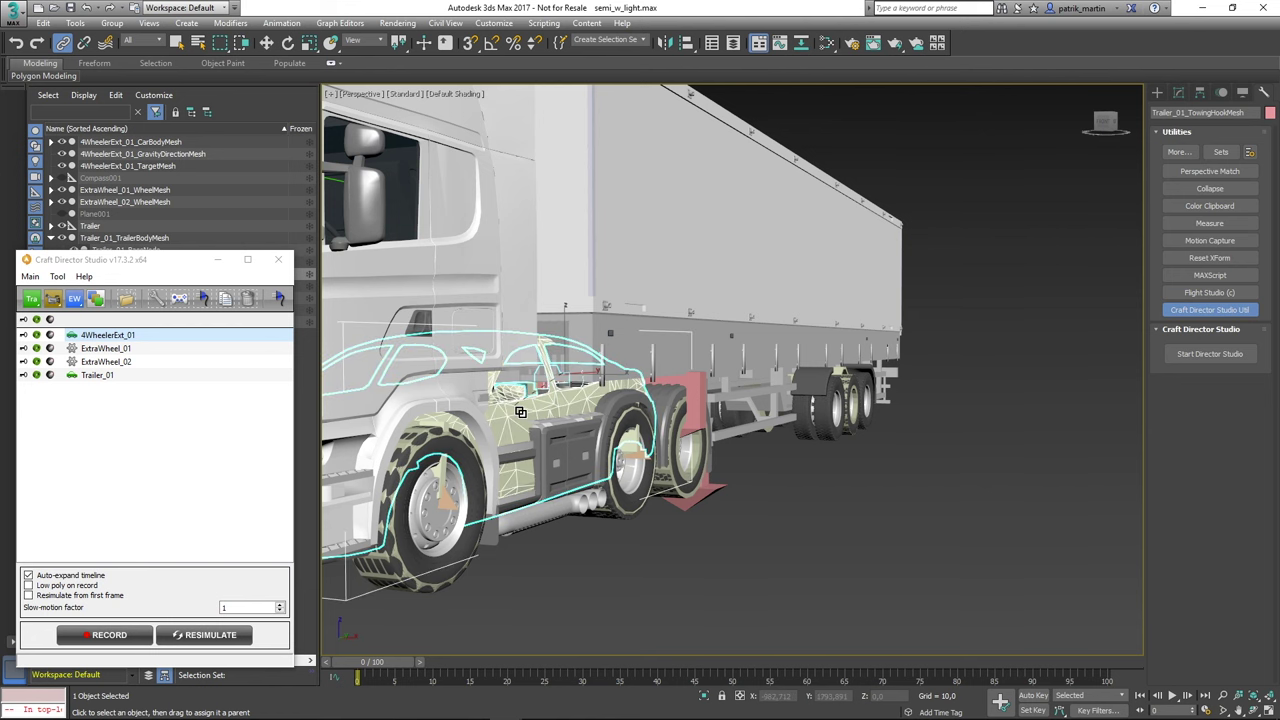
{"action": "scroll", "coordinate": [589, 414], "scroll_direction": "down", "scroll_amount": 5}
{"action": "middle_click_drag", "start_coordinate": [871, 523], "coordinate": [772, 537], "text": "alt"}
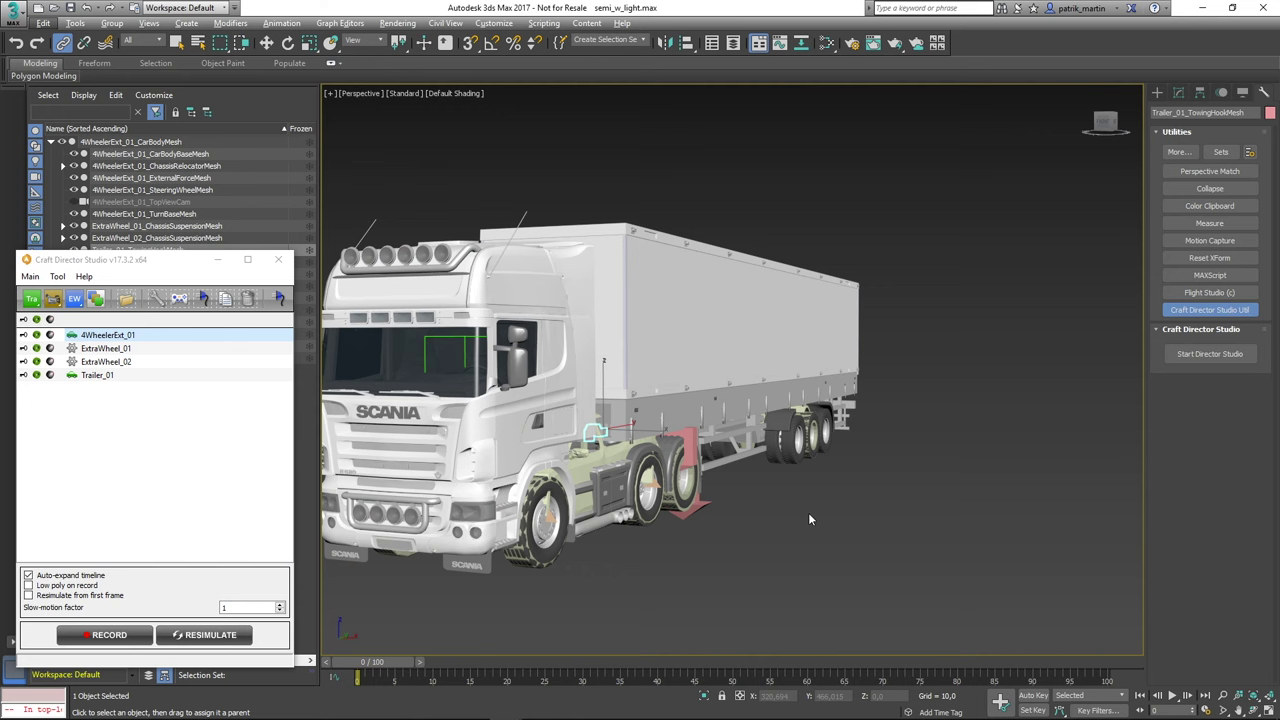
{"action": "left_click", "coordinate": [907, 531]}
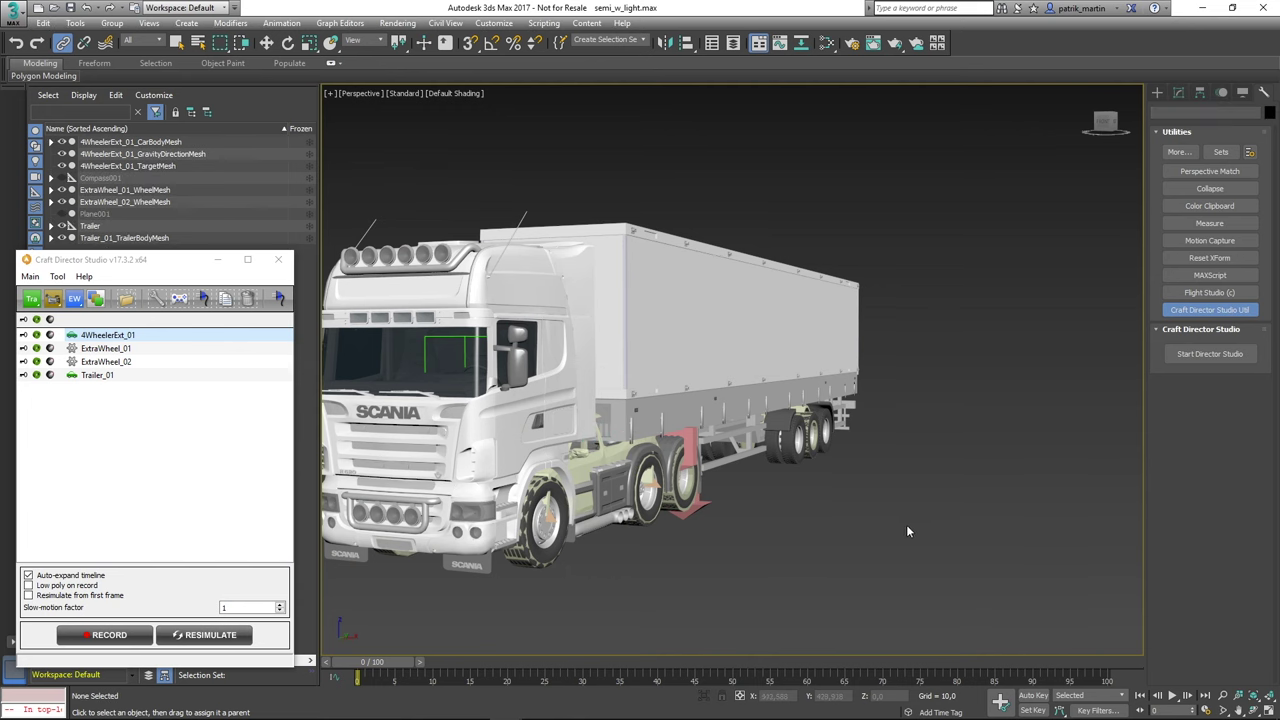
{"action": "mouse_move", "coordinate": [907, 531]}
{"action": "middle_mouse_down", "text": "alt"}
{"action": "mouse_move", "coordinate": [891, 503]}
{"action": "mouse_move", "coordinate": [763, 531]}
{"action": "middle_mouse_up", "text": "alt"}
{"action": "scroll", "coordinate": [763, 531], "scroll_direction": "down", "scroll_amount": 5}
{"action": "scroll", "coordinate": [770, 455], "scroll_direction": "up", "scroll_amount": 2}
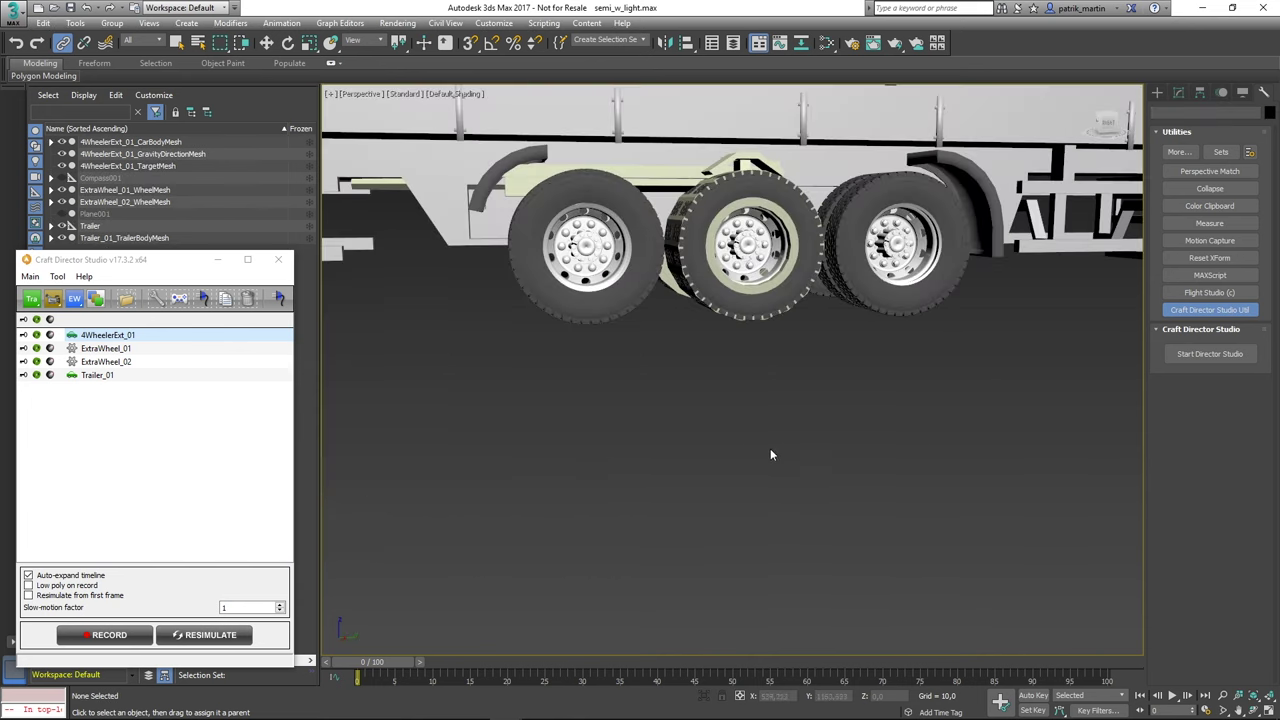
{"action": "mouse_move", "coordinate": [770, 455]}
{"action": "middle_mouse_down", "text": "alt"}
{"action": "mouse_move", "coordinate": [733, 534]}
{"action": "mouse_move", "coordinate": [700, 510]}
{"action": "middle_mouse_up", "text": "alt"}
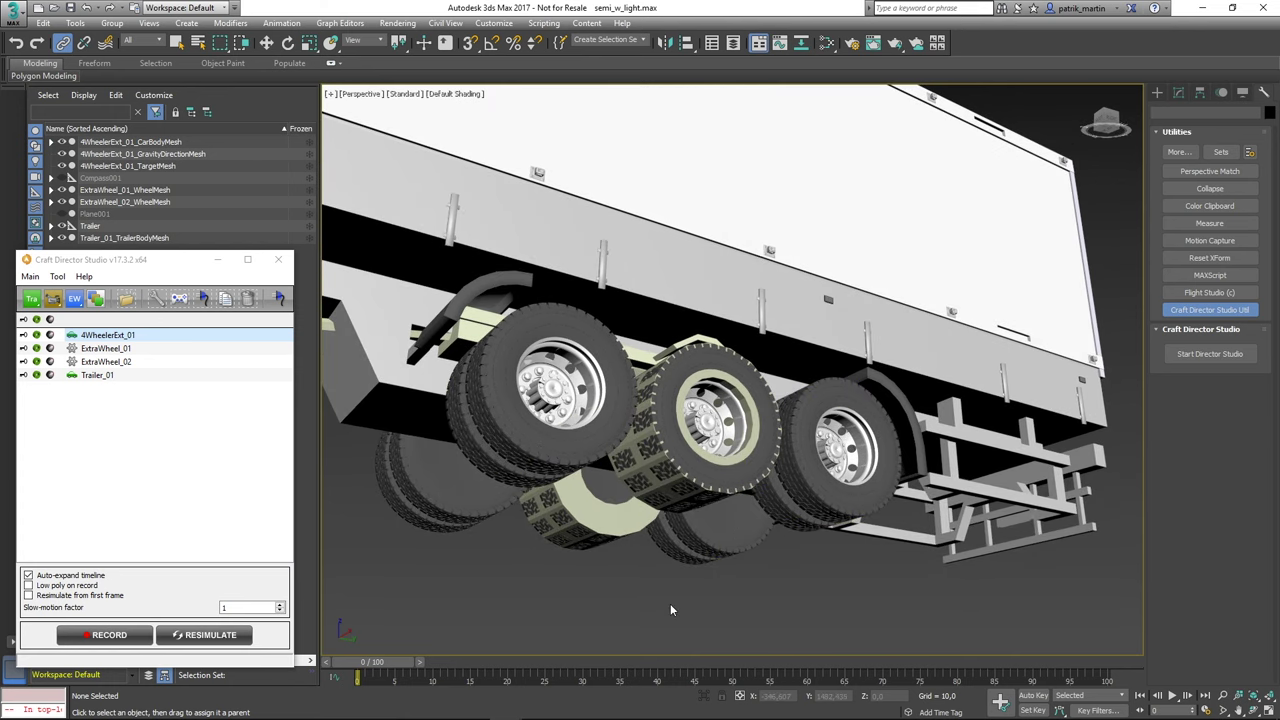
Add a third extra wheel rig, ExtraWheel_03, to Trailer_01 and align it onto a trailer tyre.
{"action": "middle_click_drag", "start_coordinate": [670, 603], "coordinate": [663, 600], "text": "alt"}
{"action": "left_click", "coordinate": [97, 377]}
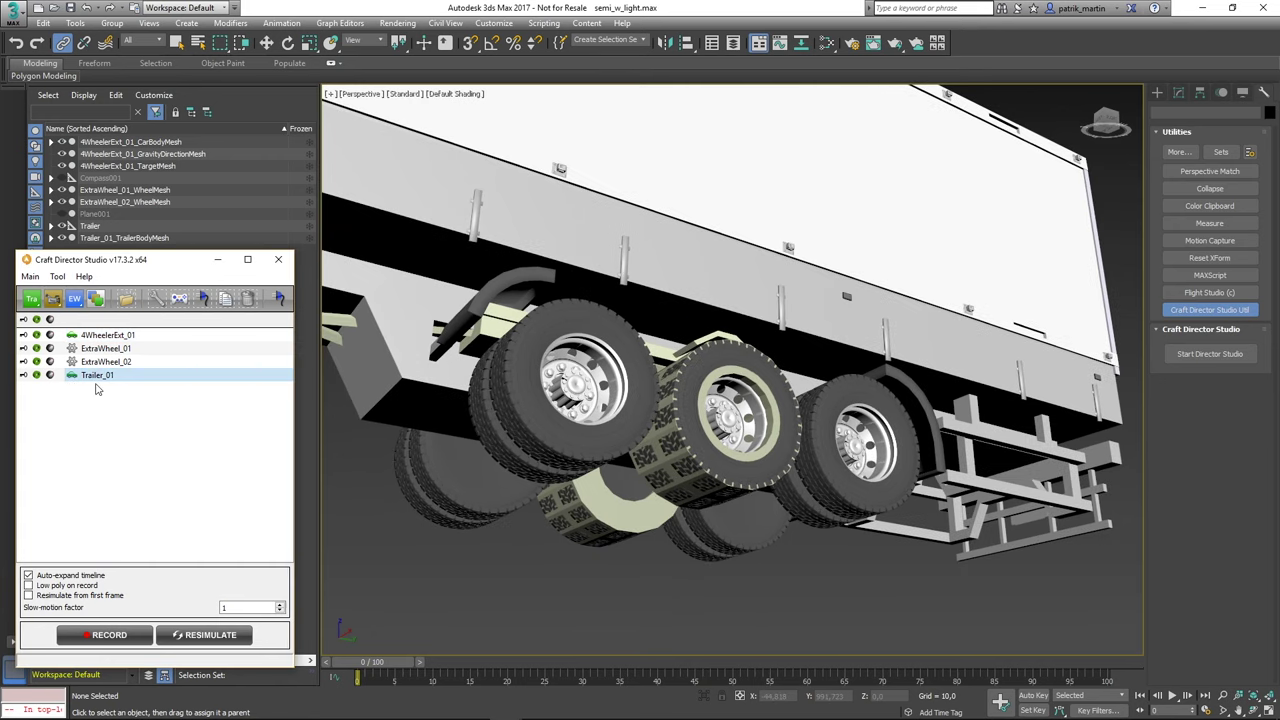
{"action": "left_click_drag", "start_coordinate": [73, 303], "coordinate": [102, 438]}
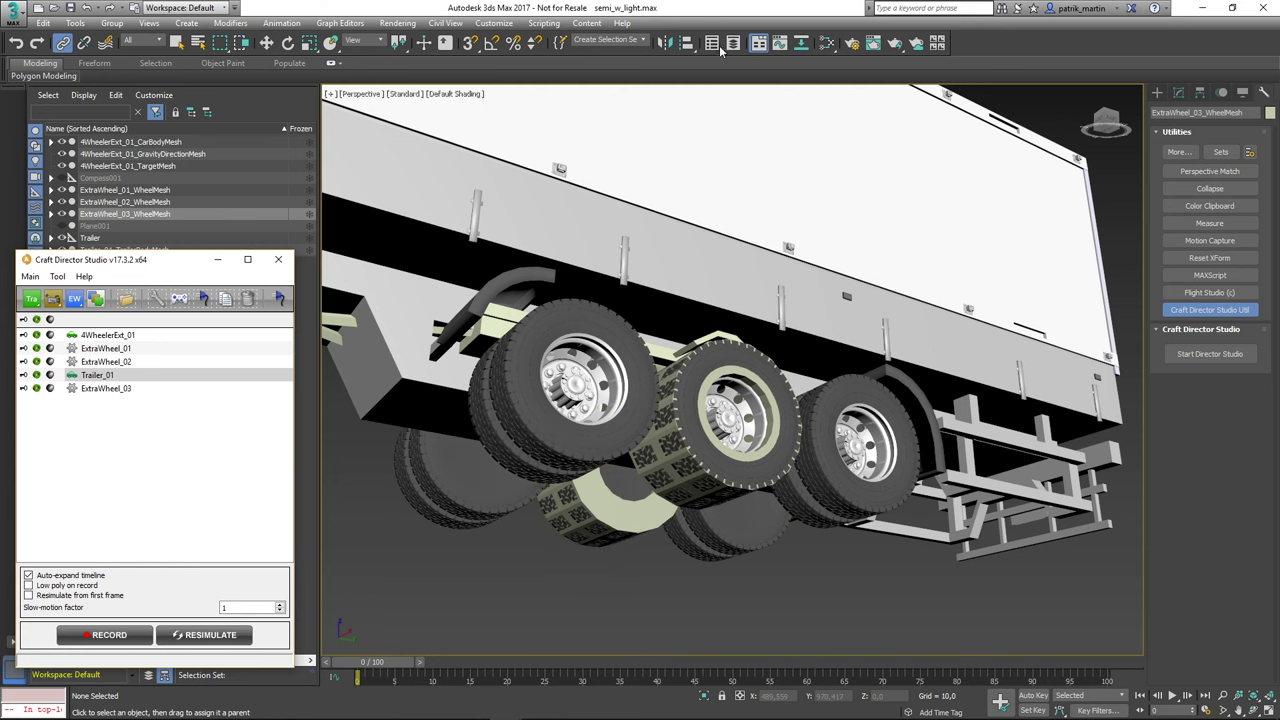
{"action": "left_click", "coordinate": [685, 43]}
{"action": "left_click", "coordinate": [475, 502]}
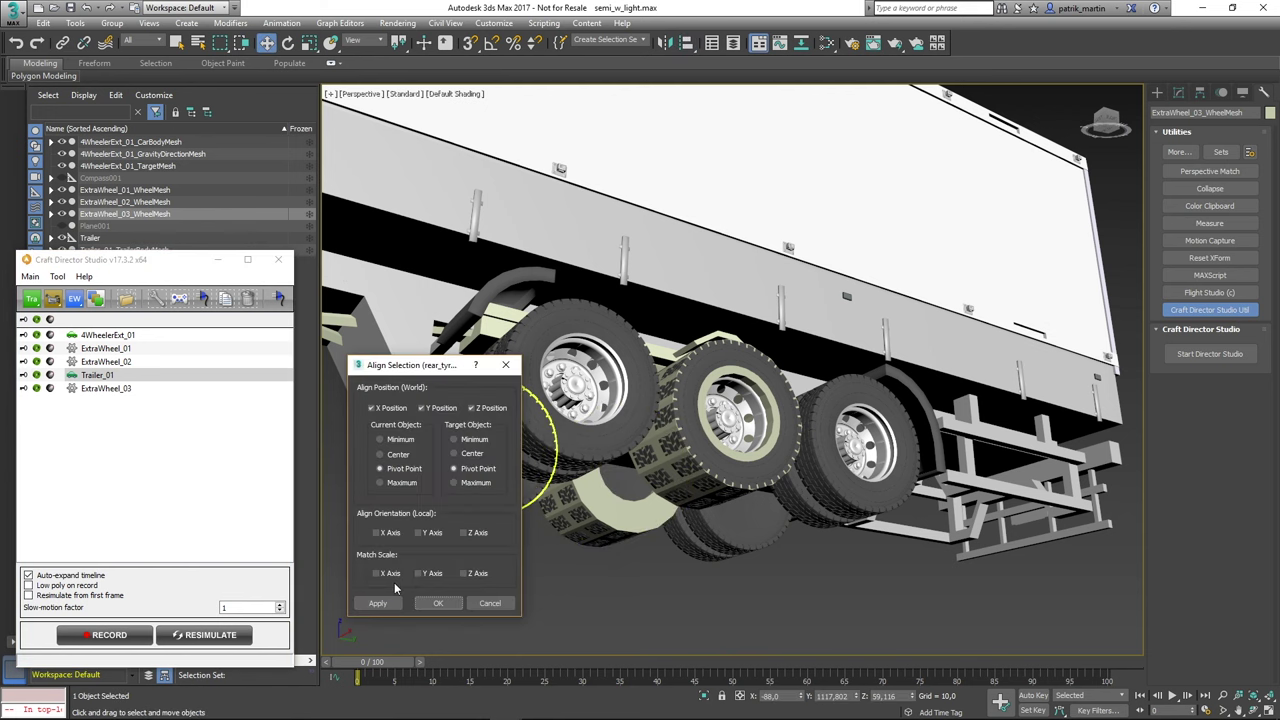
{"action": "left_click", "coordinate": [440, 605]}
{"action": "middle_click_drag", "start_coordinate": [471, 550], "coordinate": [588, 568], "text": "alt"}
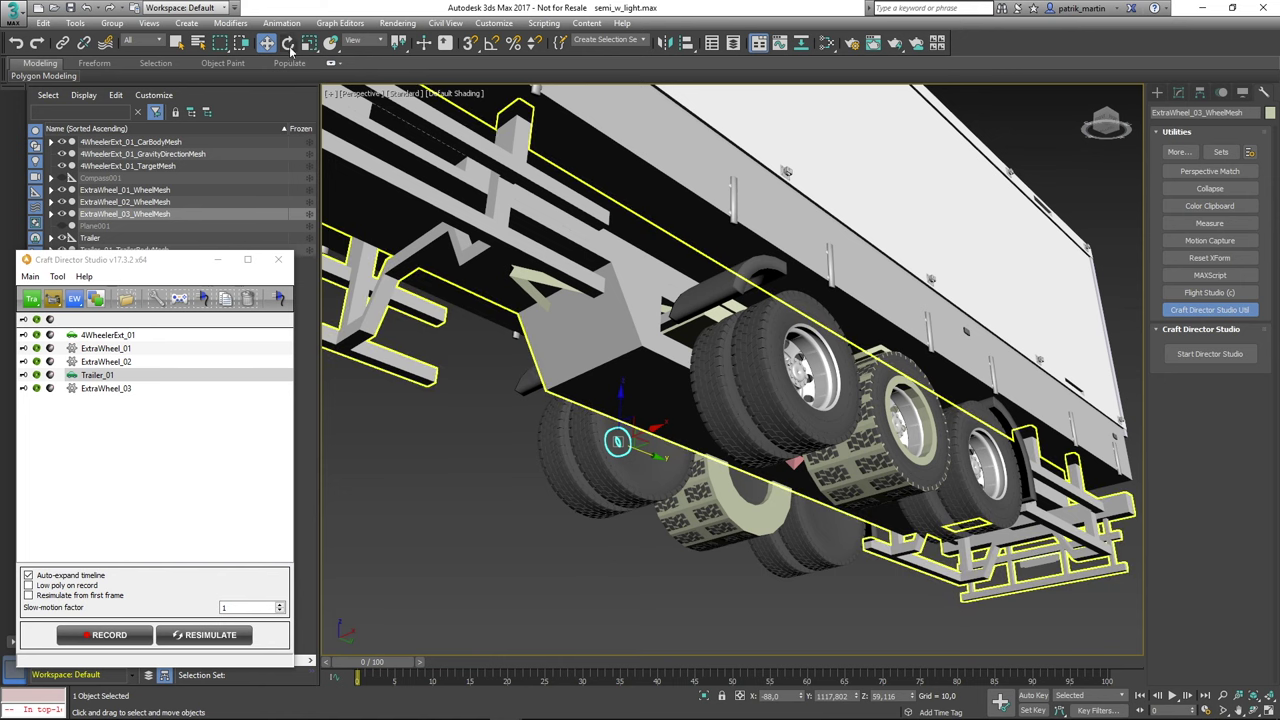
Scale ExtraWheel_03 up and stretch it along X to cover the twin tyre's width.
{"action": "left_click", "coordinate": [309, 43]}
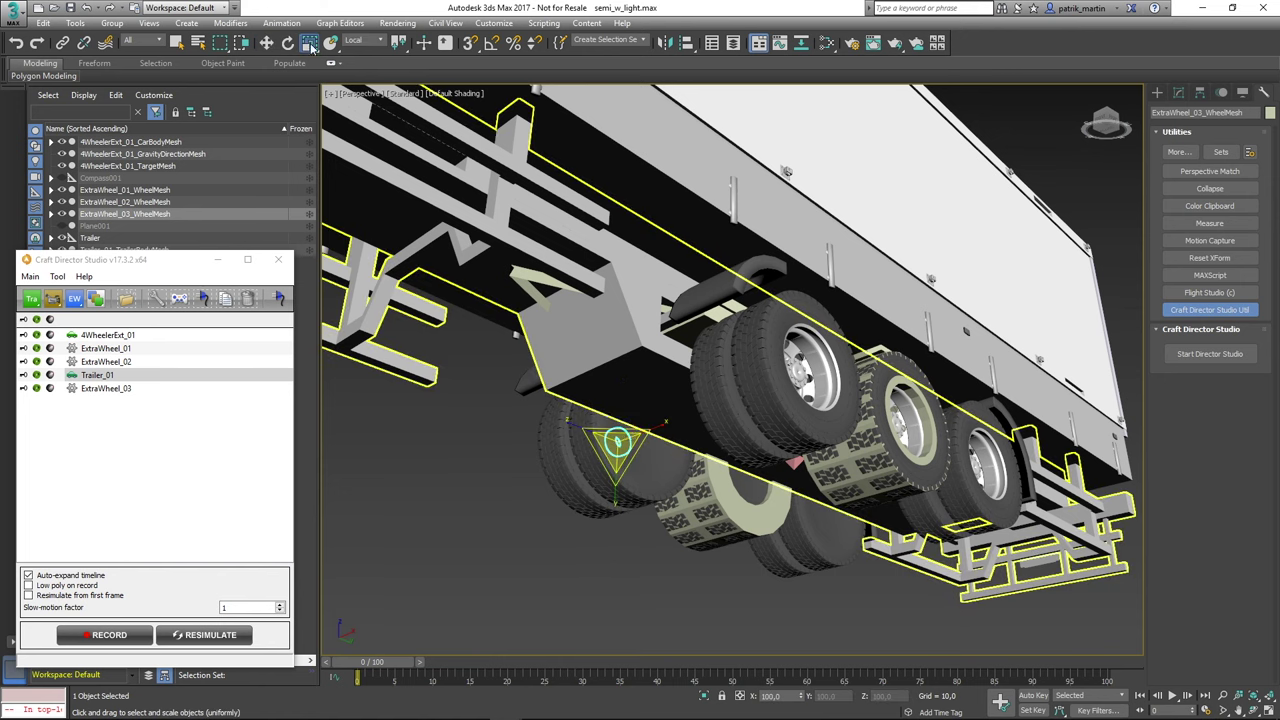
{"action": "left_click_drag", "start_coordinate": [703, 291], "coordinate": [763, 166]}
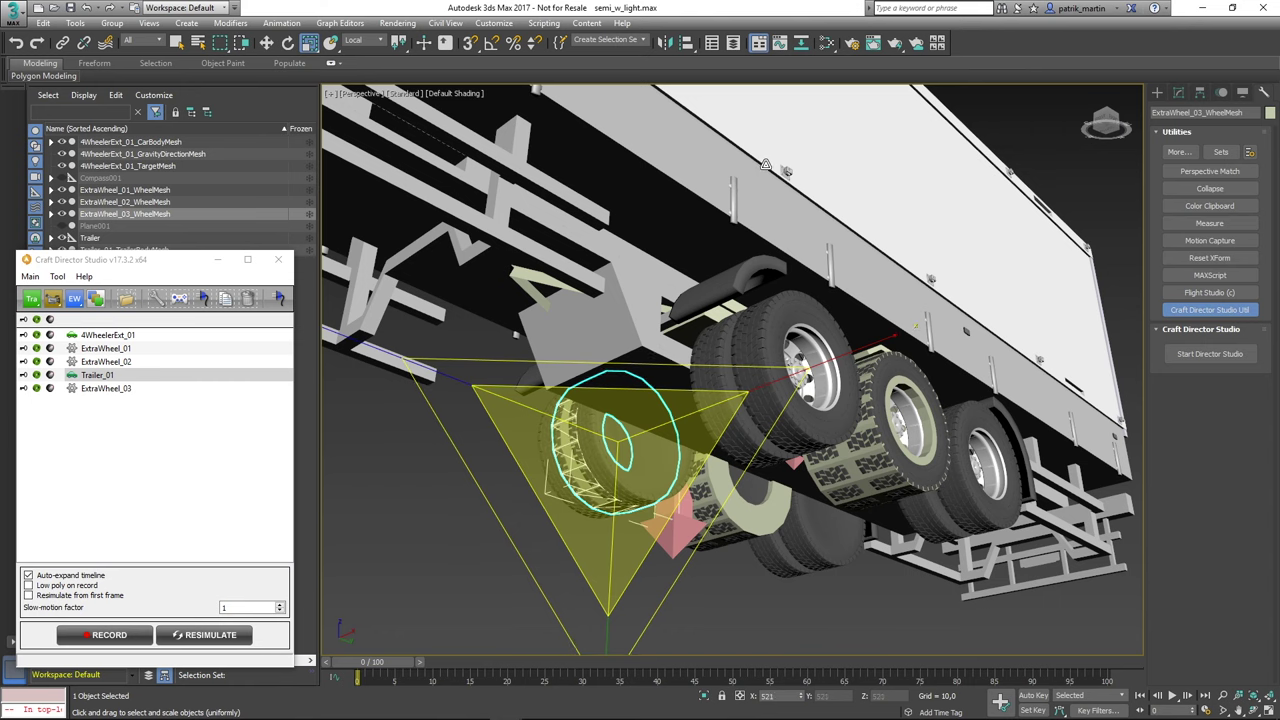
{"action": "key", "text": "r"}
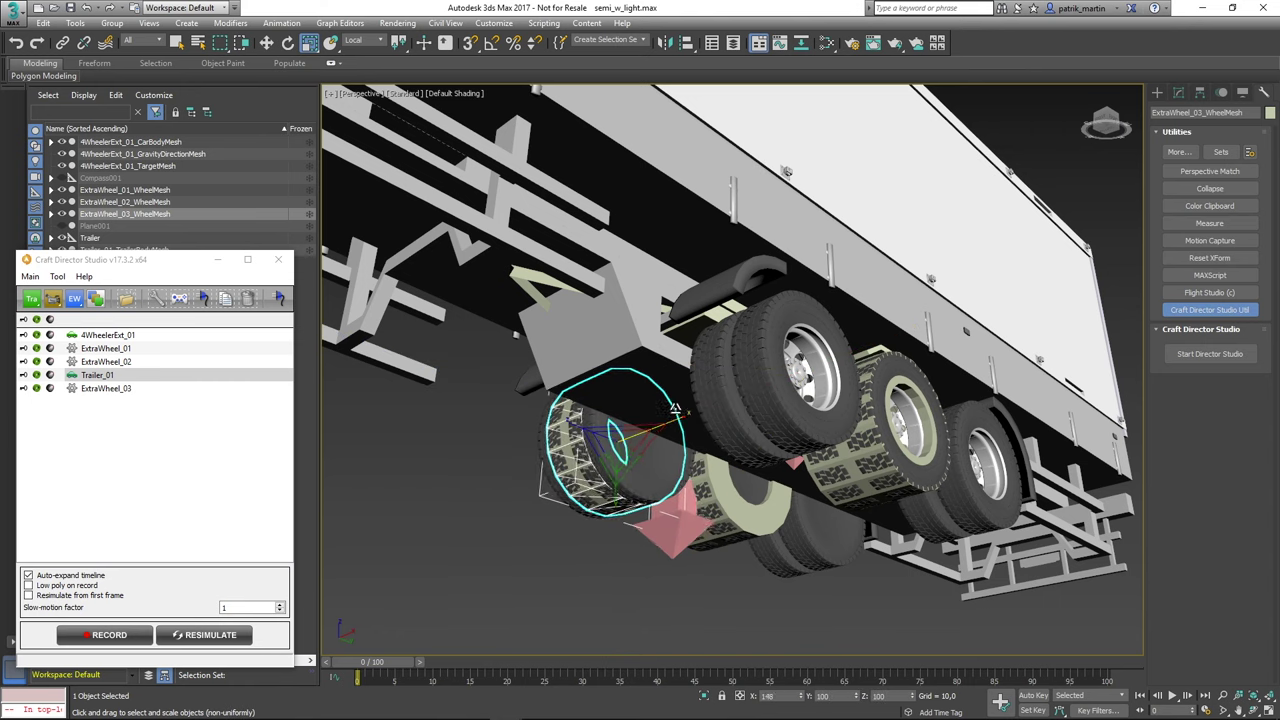
{"action": "left_click_drag", "start_coordinate": [675, 408], "coordinate": [701, 385]}
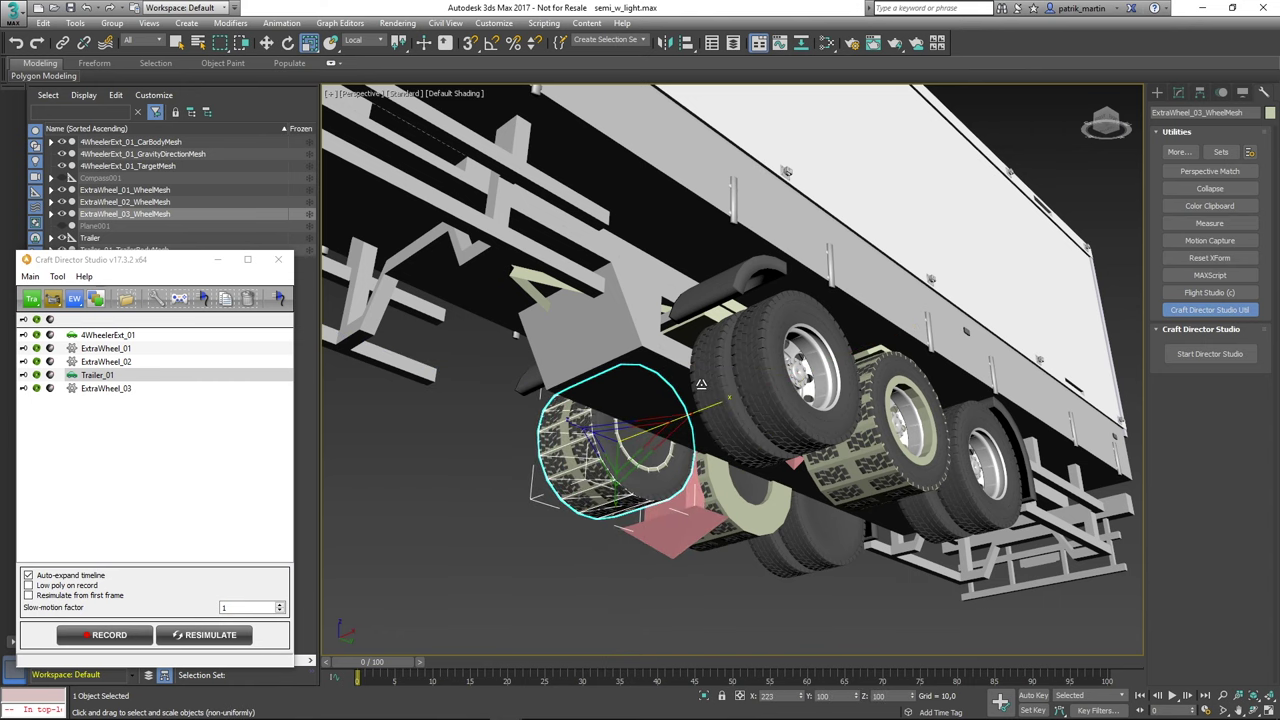
{"action": "middle_click_drag", "start_coordinate": [697, 383], "coordinate": [590, 539], "text": "alt"}
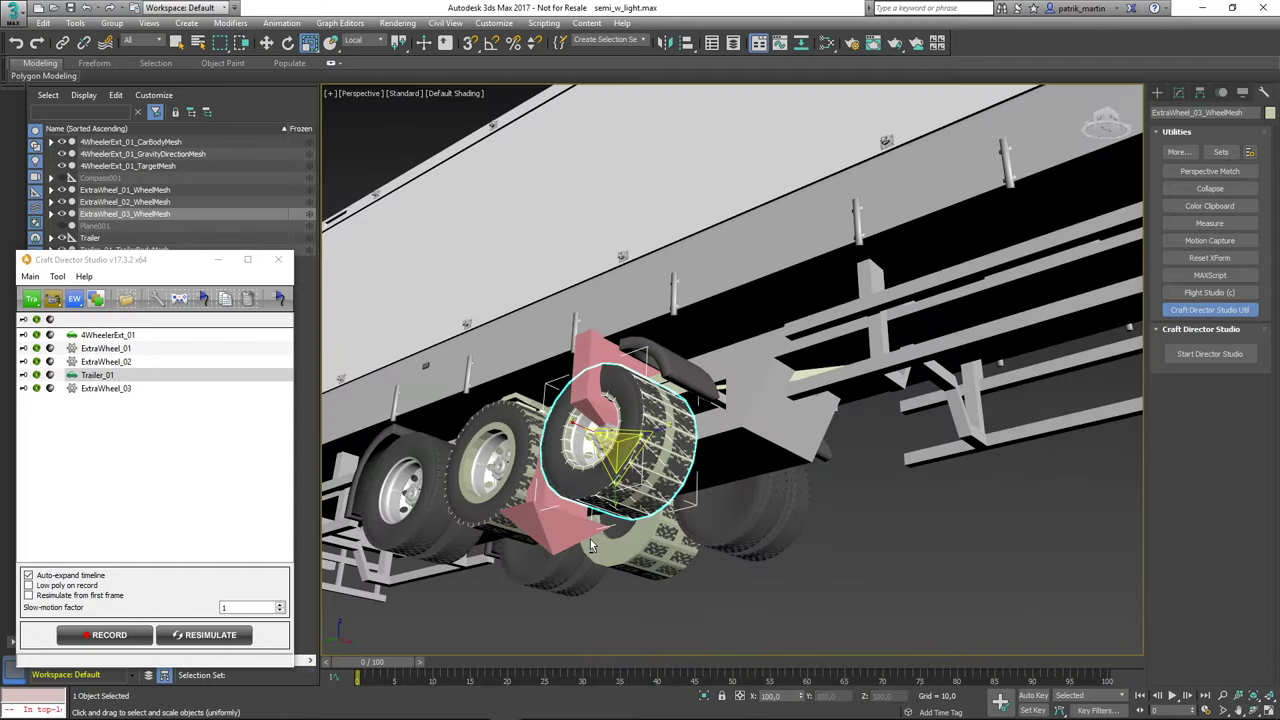
{"action": "key", "text": "r"}
{"action": "key", "text": "r"}
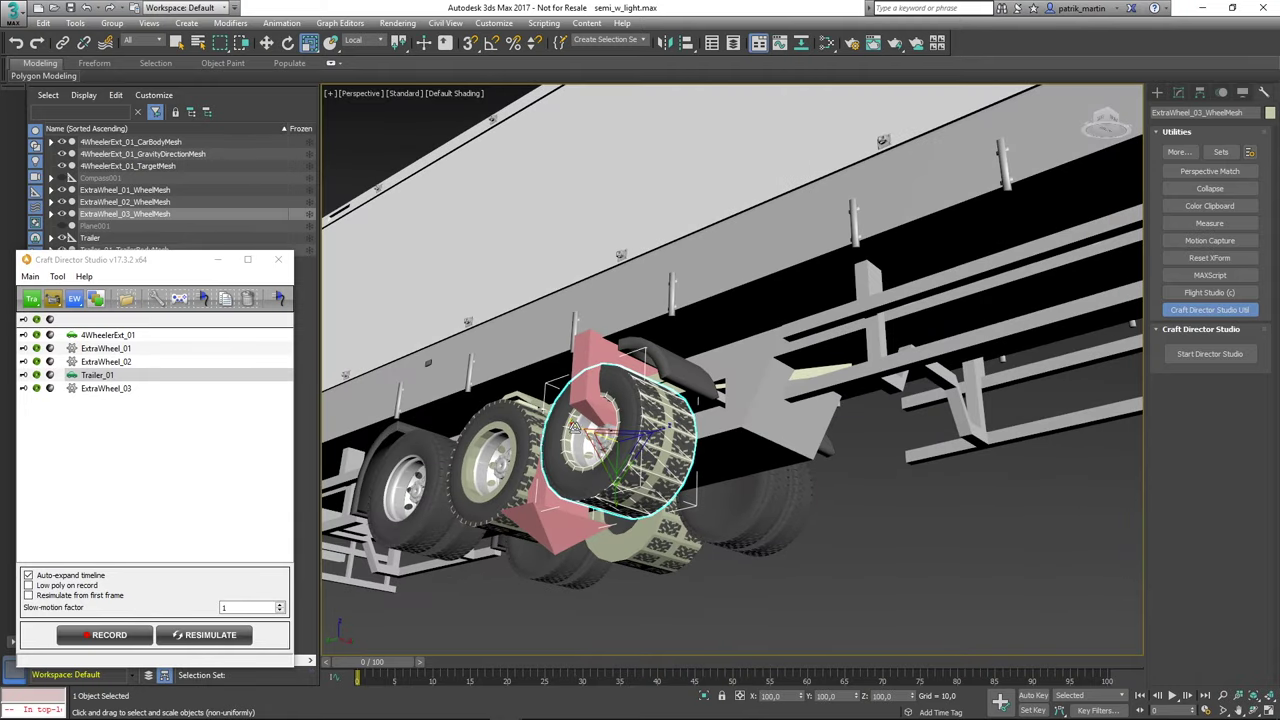
{"action": "key", "text": "r"}
{"action": "key", "text": "r"}
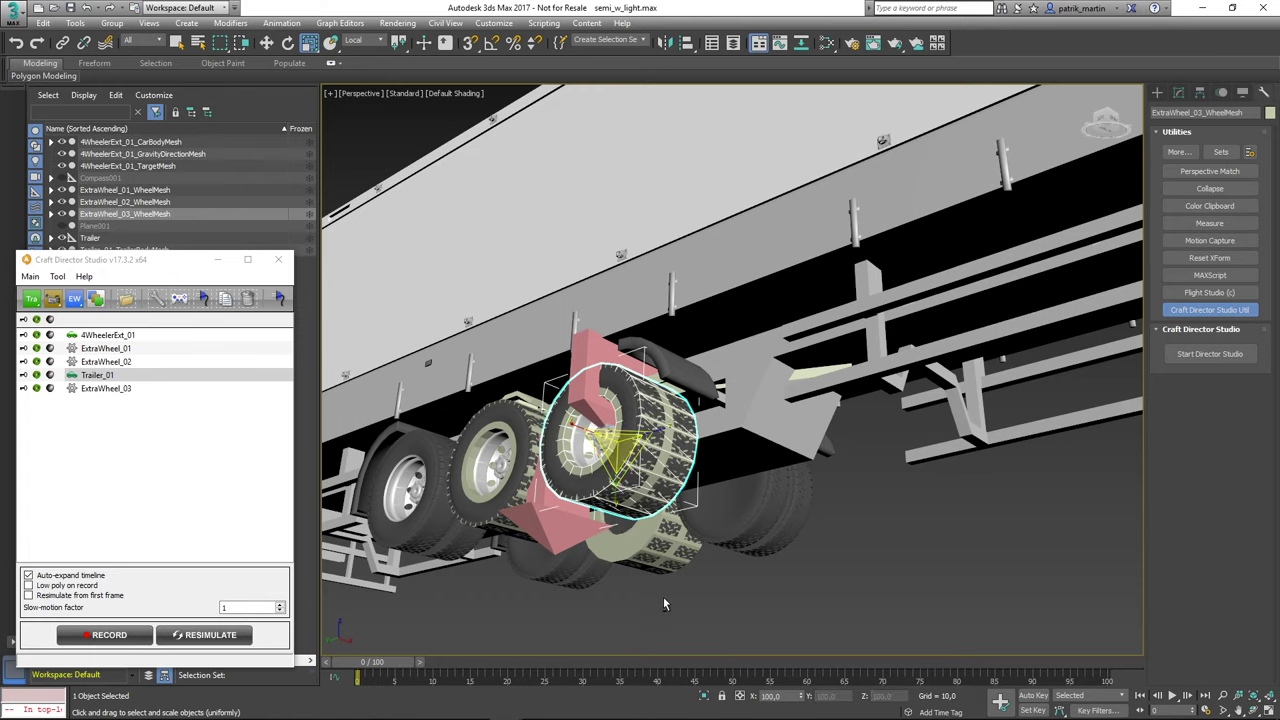
{"action": "middle_click_drag", "start_coordinate": [663, 597], "coordinate": [672, 593], "text": "alt"}
Clone ExtraWheel_03 as ExtraWheel_04 and align it pivot-to-pivot onto a rear tyre.
{"action": "left_click", "coordinate": [106, 389]}
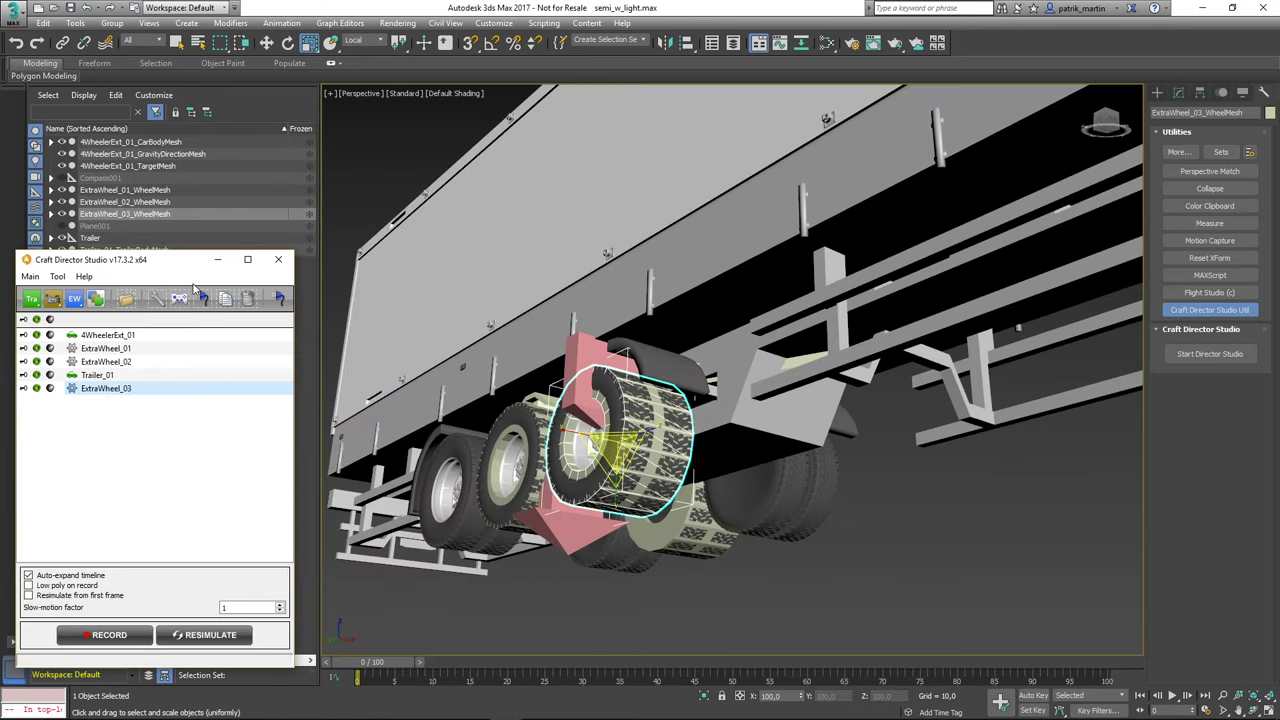
{"action": "left_click", "coordinate": [226, 298]}
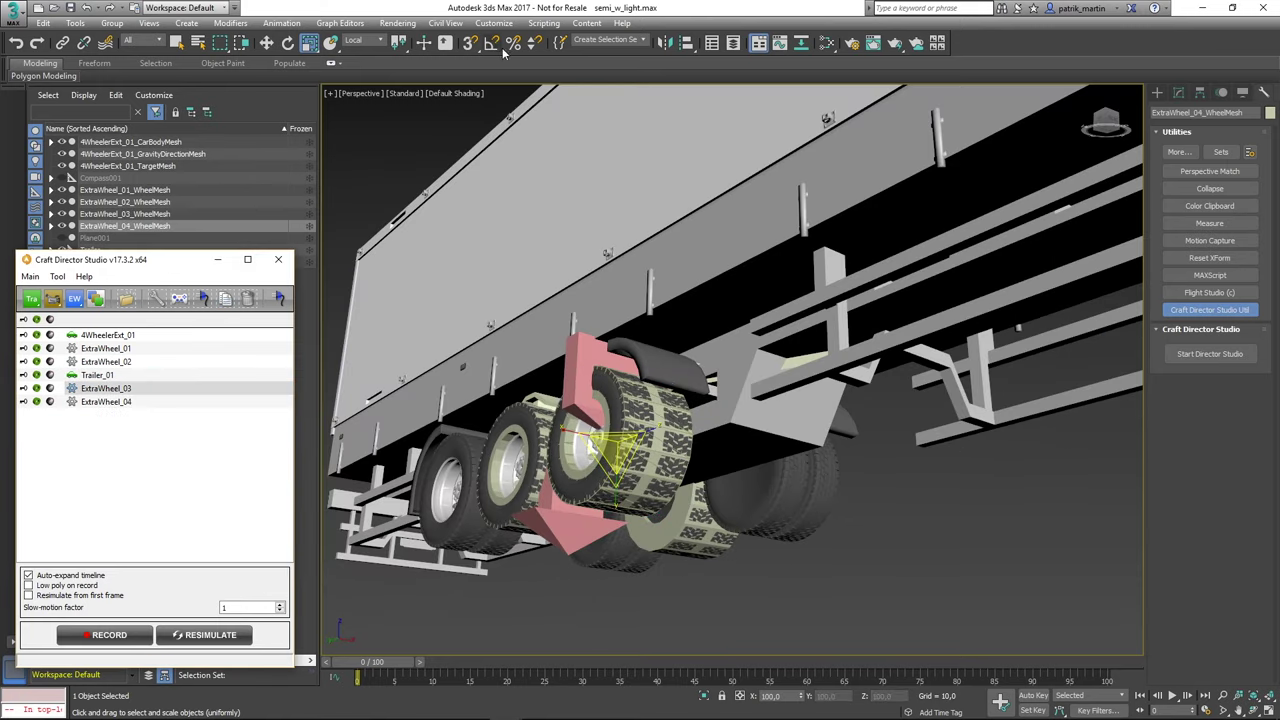
{"action": "left_click", "coordinate": [686, 47]}
{"action": "left_click", "coordinate": [474, 531]}
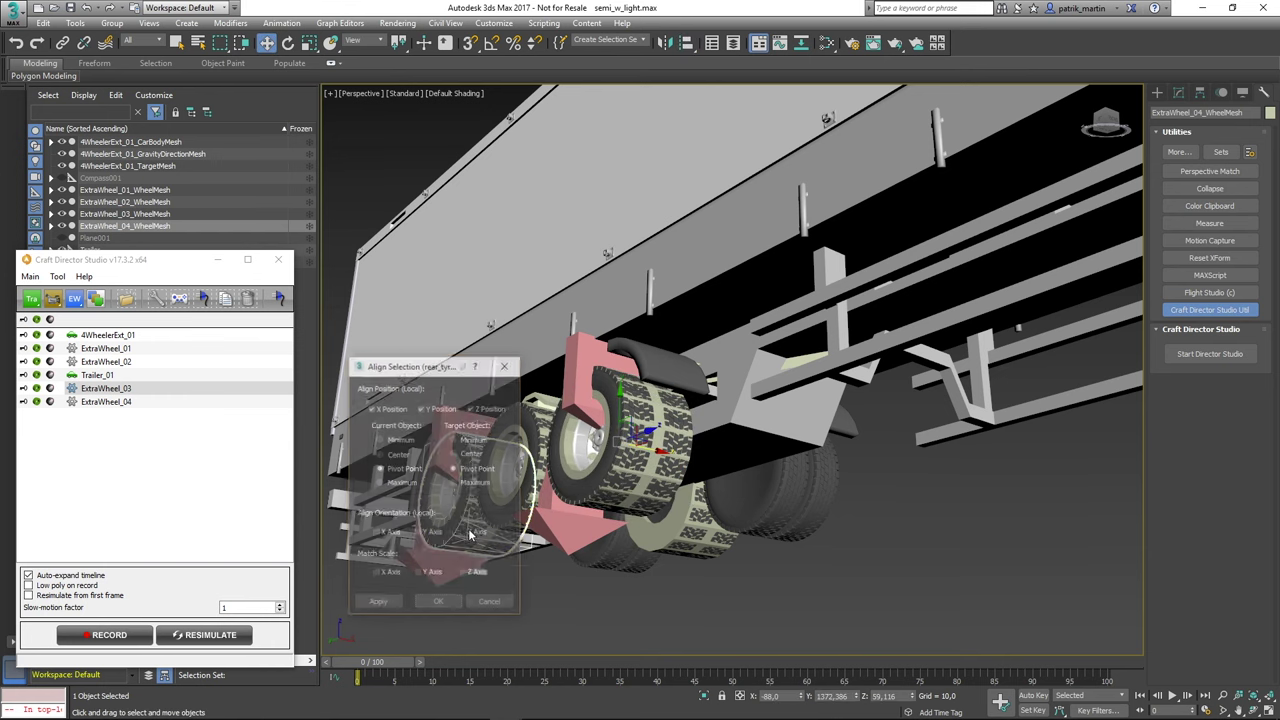
{"action": "left_click", "coordinate": [438, 603]}
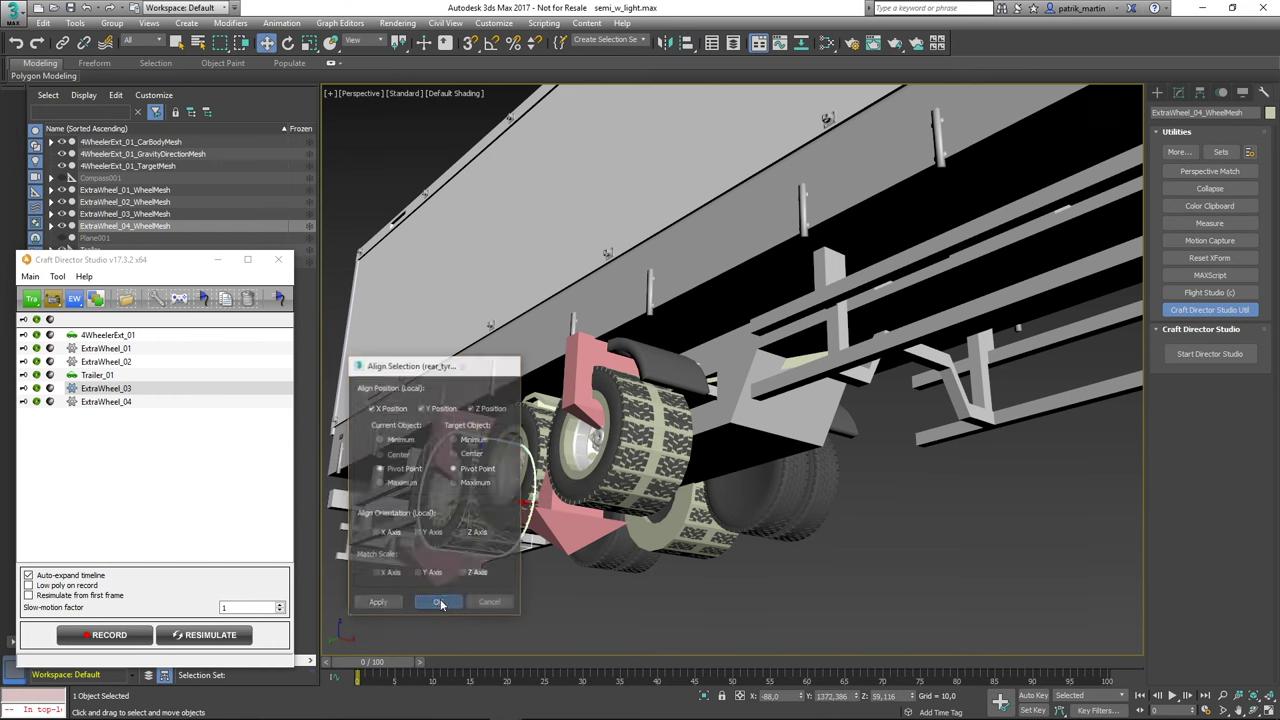
Clone another wheel rig as ExtraWheel_05 and align it onto the next rear tyre.
{"action": "left_click", "coordinate": [226, 298]}
{"action": "left_click", "coordinate": [686, 43]}
{"action": "left_click", "coordinate": [767, 513]}
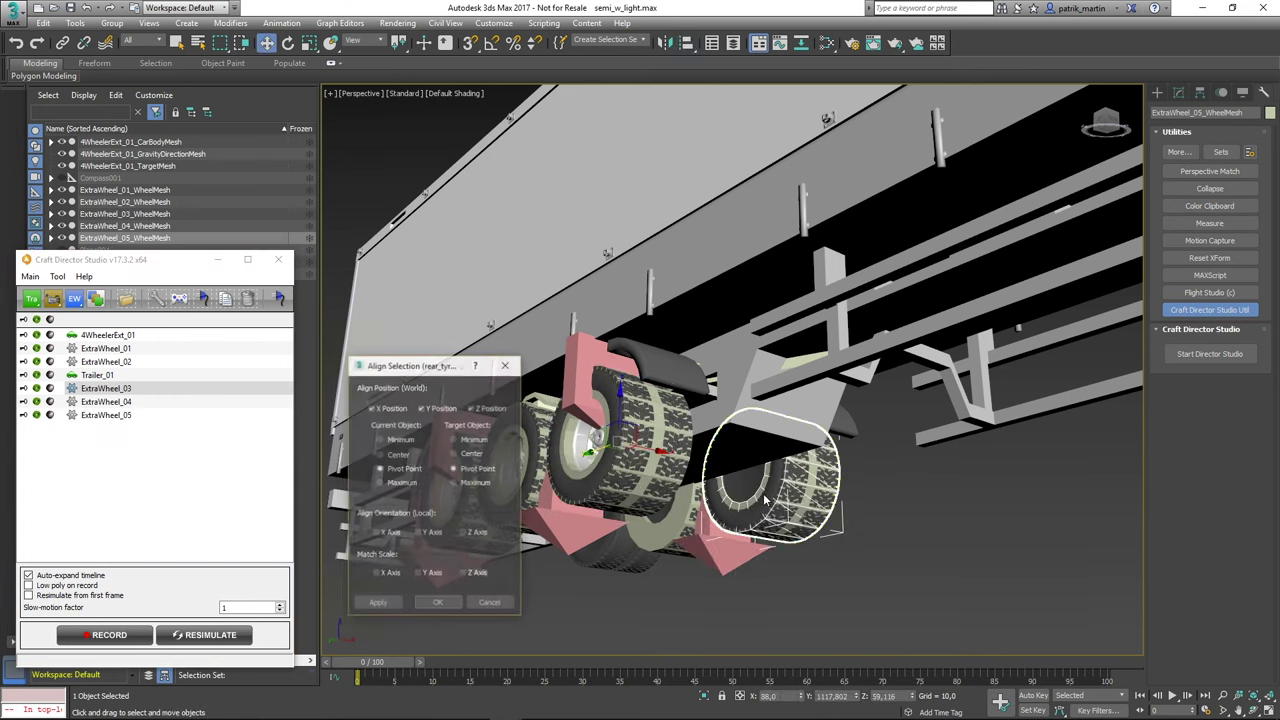
{"action": "left_click", "coordinate": [441, 608]}
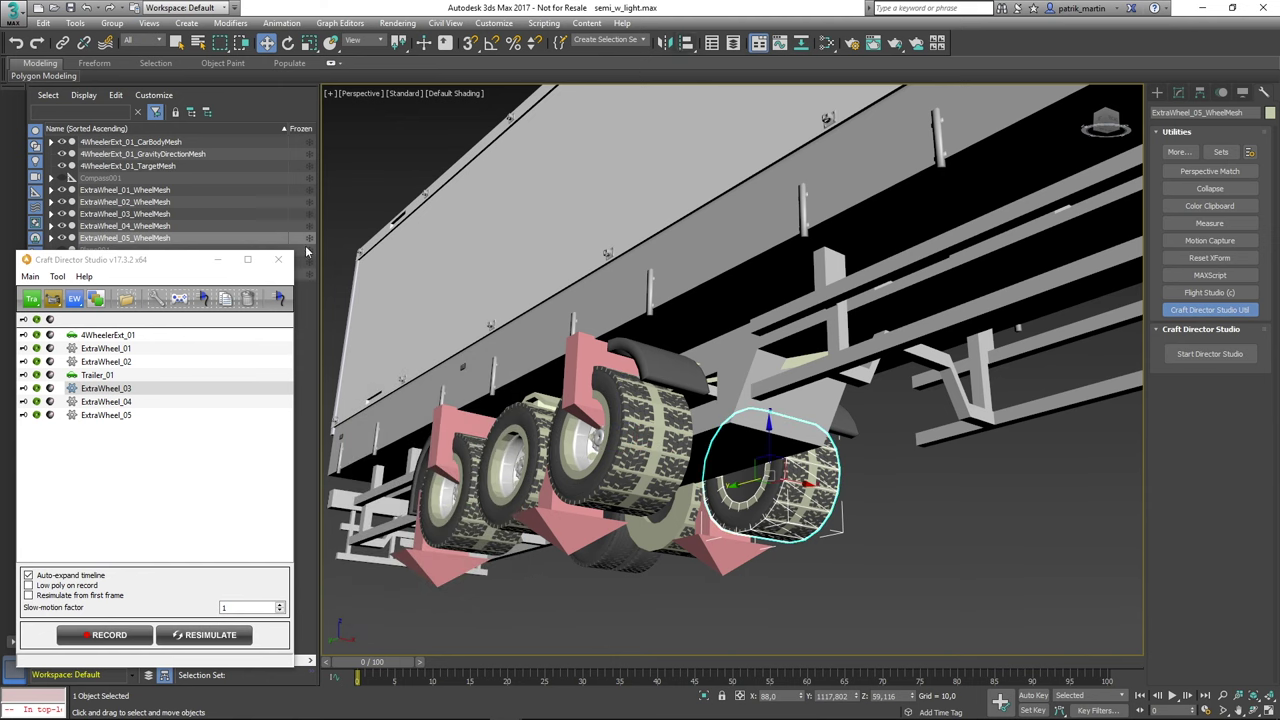
Clone a final wheel rig as ExtraWheel_06 and align it onto the last rear tyre.
{"action": "left_click", "coordinate": [224, 298]}
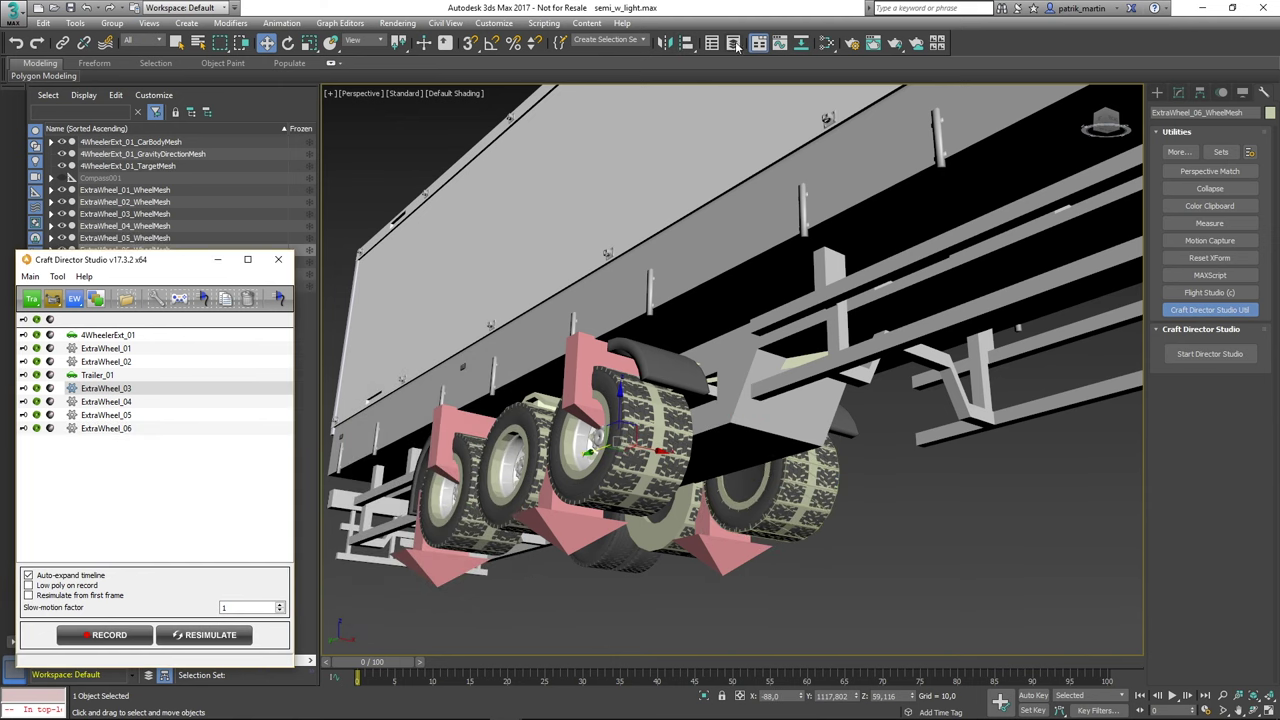
{"action": "left_click", "coordinate": [686, 43]}
{"action": "left_click", "coordinate": [607, 566]}
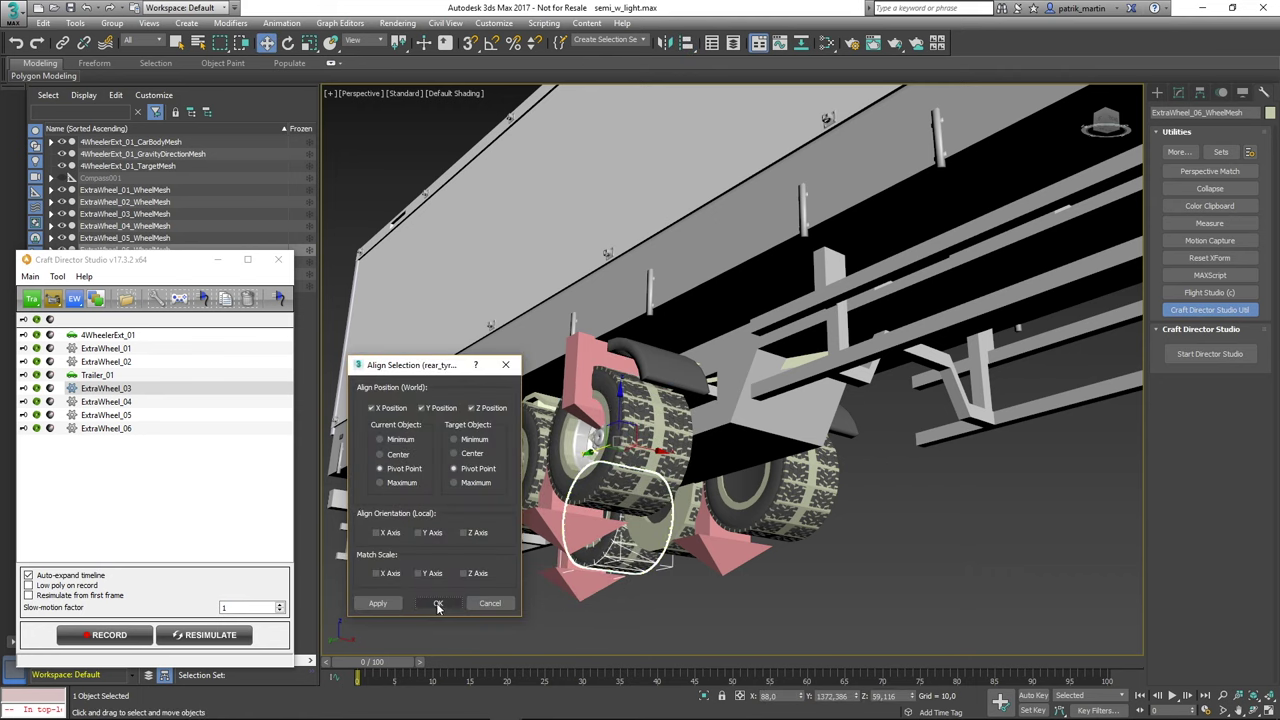
{"action": "left_click", "coordinate": [438, 606]}
{"action": "left_click", "coordinate": [810, 602]}
{"action": "middle_click_drag", "start_coordinate": [810, 602], "coordinate": [528, 483], "text": "alt"}
Link the rear tyres (rear_tyre006, 010, 009, 005) to their wheel rigs, e.g. rear_tyre006 to ExtraWheel_05.
{"action": "left_click", "coordinate": [530, 456]}
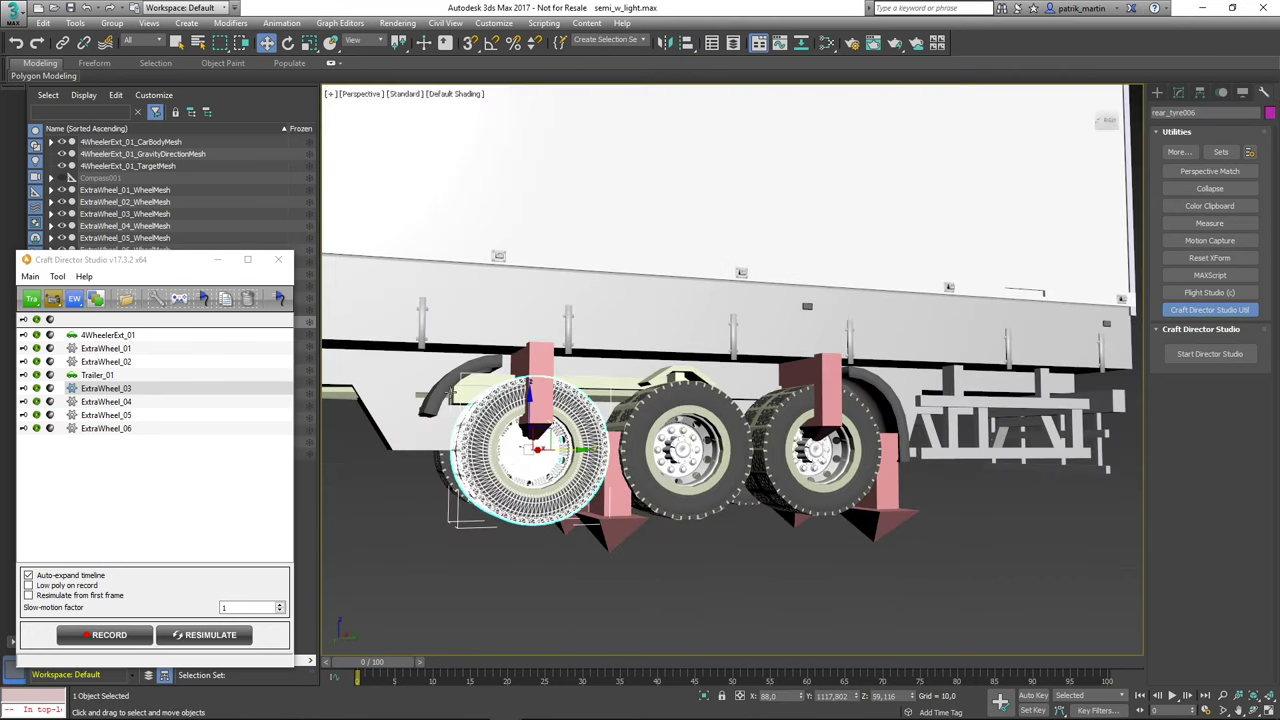
{"action": "left_click", "coordinate": [62, 42]}
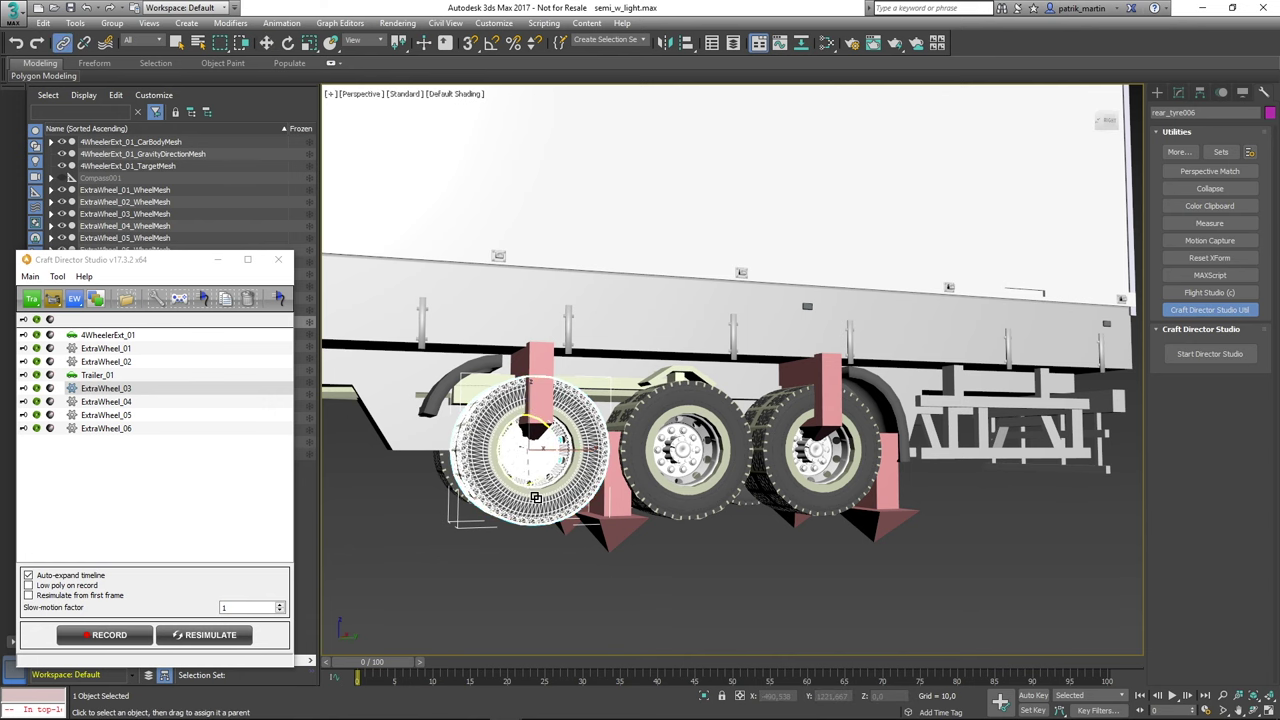
{"action": "left_click_drag", "start_coordinate": [533, 494], "coordinate": [600, 535]}
{"action": "mouse_move", "coordinate": [600, 535]}
{"action": "middle_mouse_down", "text": "alt"}
{"action": "mouse_move", "coordinate": [706, 559]}
{"action": "mouse_move", "coordinate": [600, 555]}
{"action": "middle_mouse_up", "text": "alt"}
{"action": "left_click", "coordinate": [707, 465]}
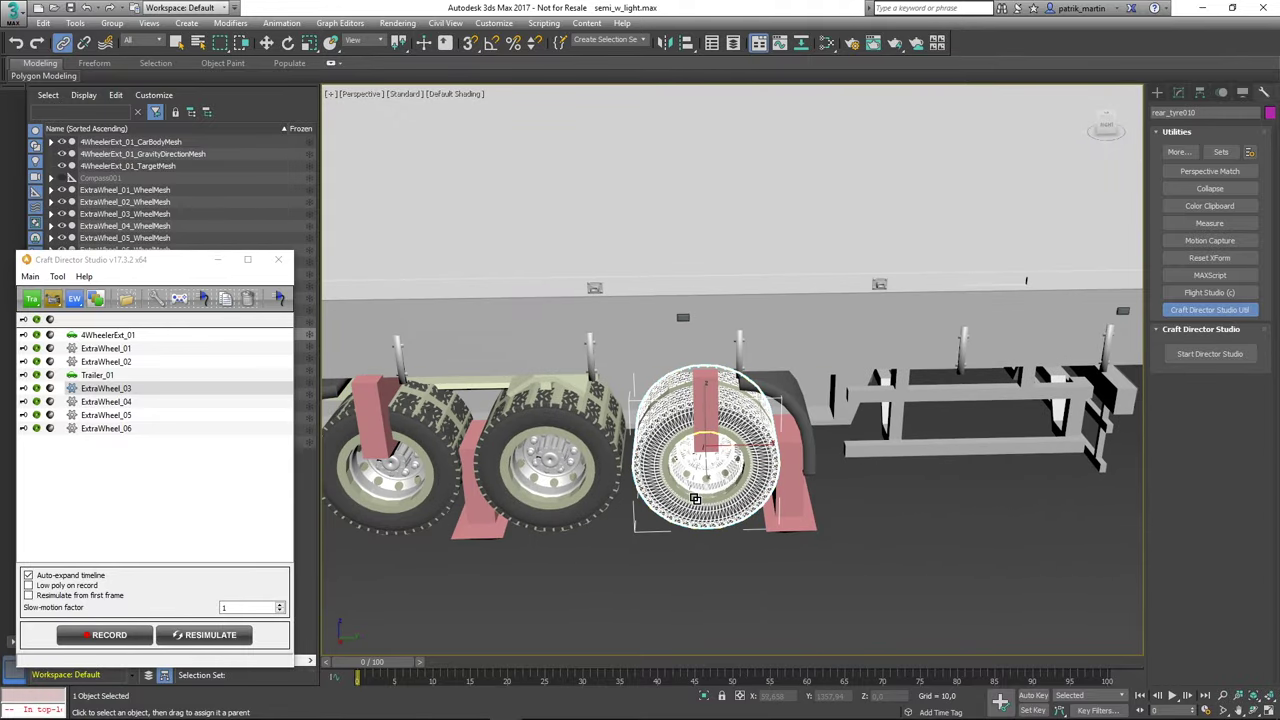
{"action": "mouse_move", "coordinate": [700, 487]}
{"action": "middle_mouse_down", "text": "alt"}
{"action": "mouse_move", "coordinate": [603, 527]}
{"action": "mouse_move", "coordinate": [598, 495]}
{"action": "middle_mouse_up", "text": "alt"}
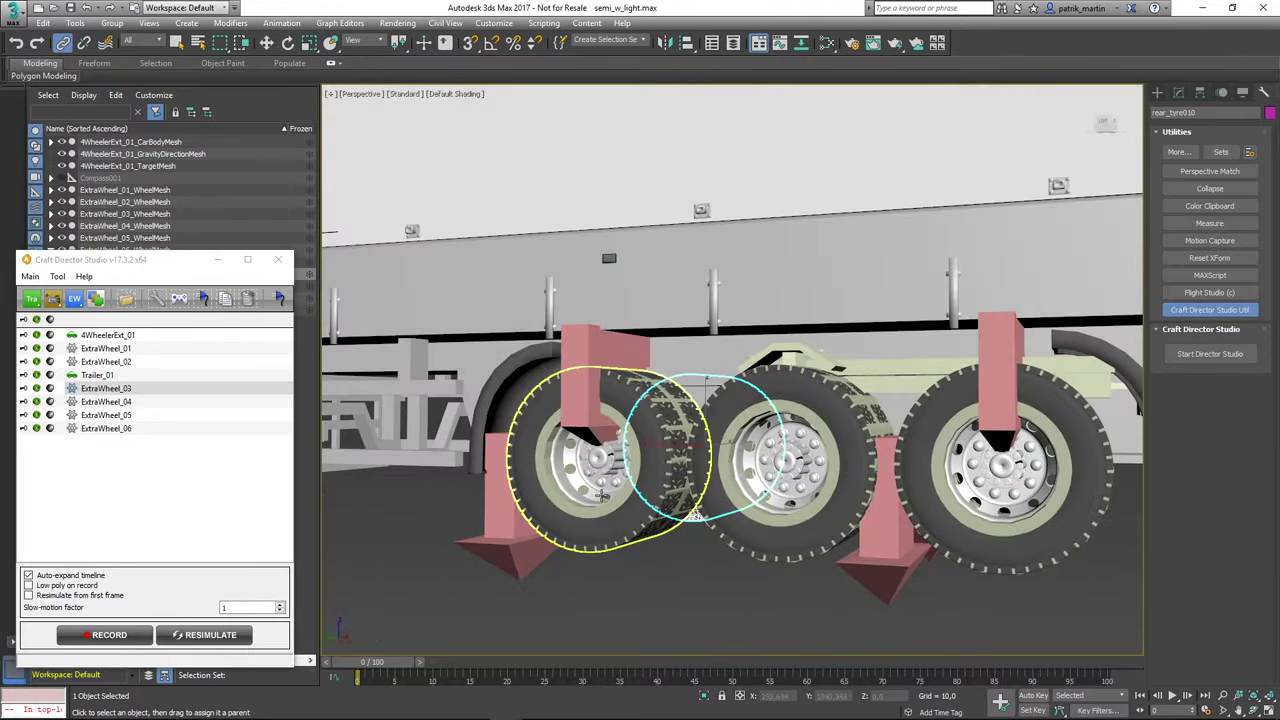
{"action": "left_click", "coordinate": [603, 477]}
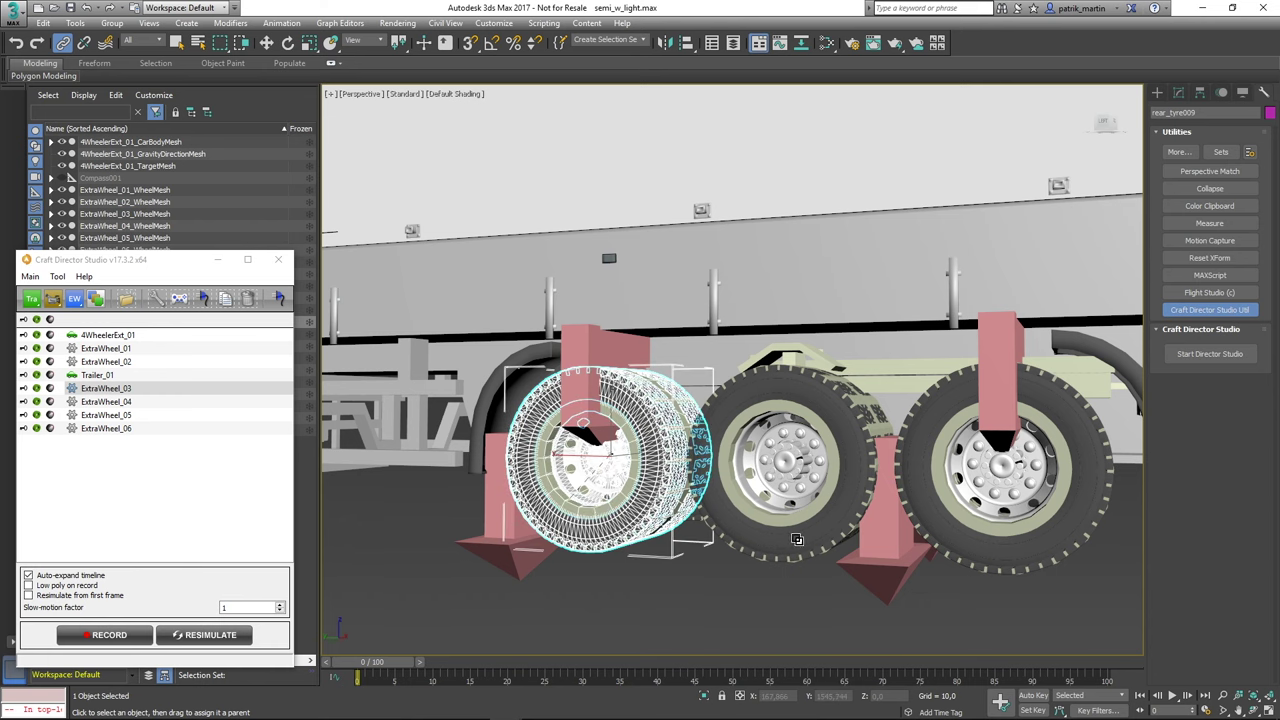
{"action": "left_click", "coordinate": [997, 475]}
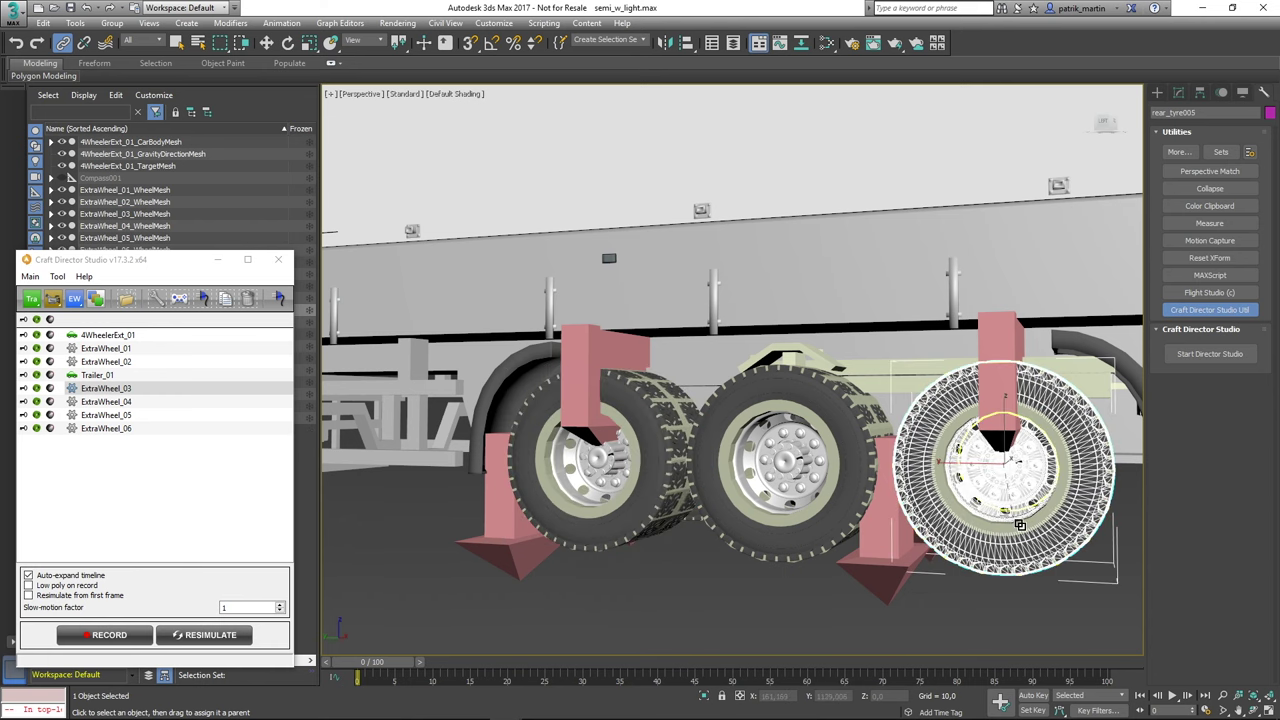
{"action": "left_click", "coordinate": [692, 583]}
{"action": "middle_click_drag", "start_coordinate": [692, 583], "coordinate": [705, 585], "text": "alt"}
{"action": "scroll", "coordinate": [680, 575], "scroll_direction": "down", "scroll_amount": 5}
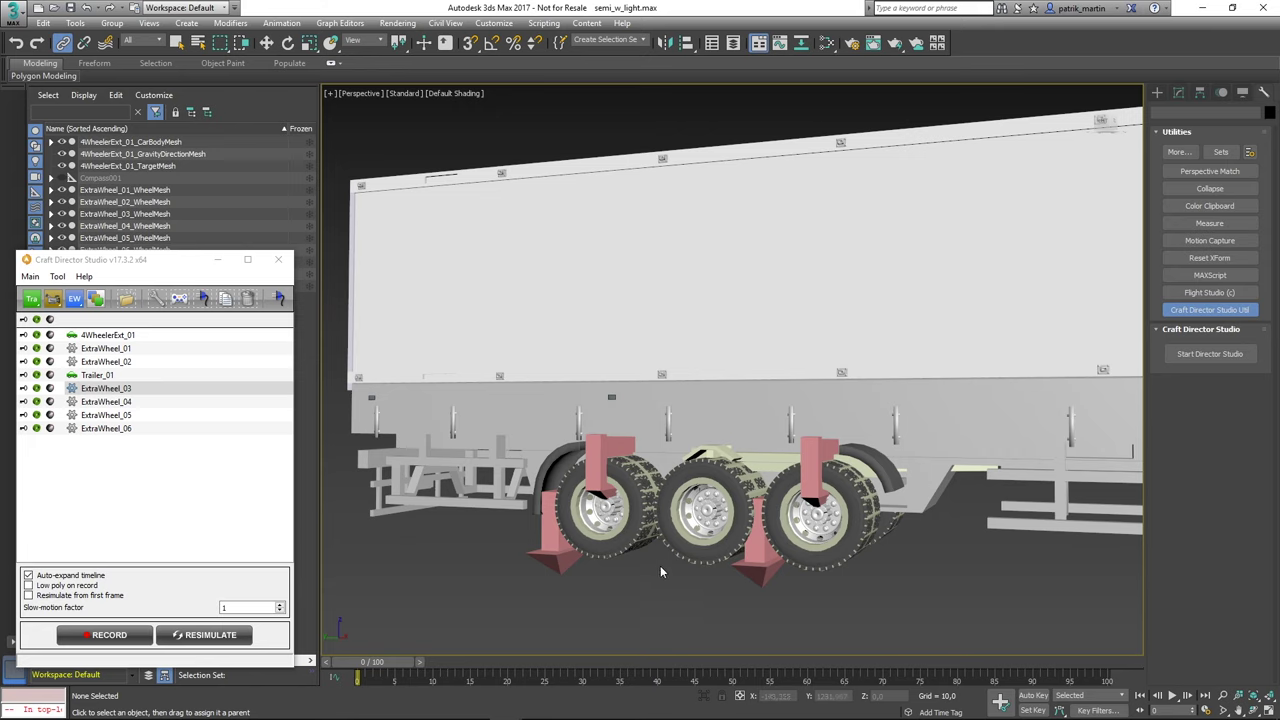
{"action": "scroll", "coordinate": [615, 620], "scroll_direction": "up", "scroll_amount": 2}
{"action": "scroll", "coordinate": [657, 617], "scroll_direction": "up", "scroll_amount": 3}
{"action": "middle_click_drag", "start_coordinate": [620, 617], "coordinate": [553, 589], "text": "alt"}
Select the four ChassisSuspensionMesh pieces and link them to the trailer body.
{"action": "left_click", "coordinate": [488, 430]}
{"action": "left_click", "coordinate": [697, 423], "text": "ctrl"}
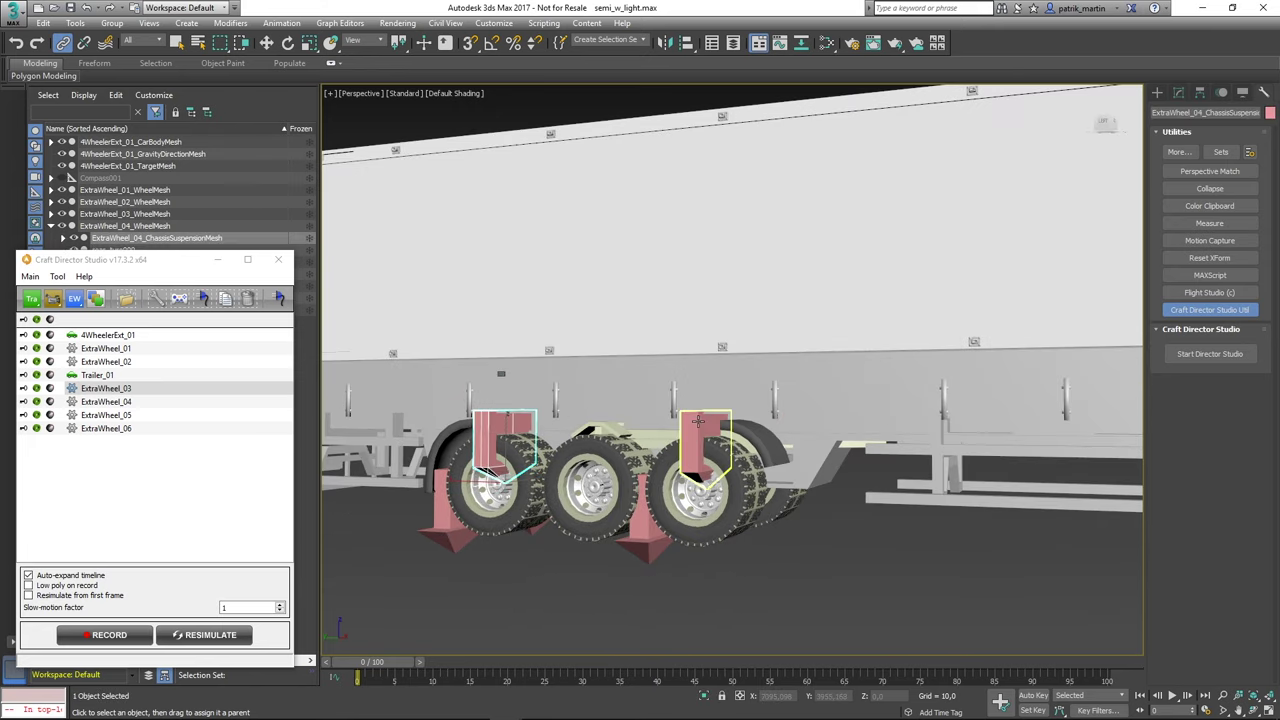
{"action": "middle_click_drag", "start_coordinate": [697, 423], "coordinate": [576, 452], "text": "alt"}
{"action": "left_click", "coordinate": [576, 452], "text": "ctrl"}
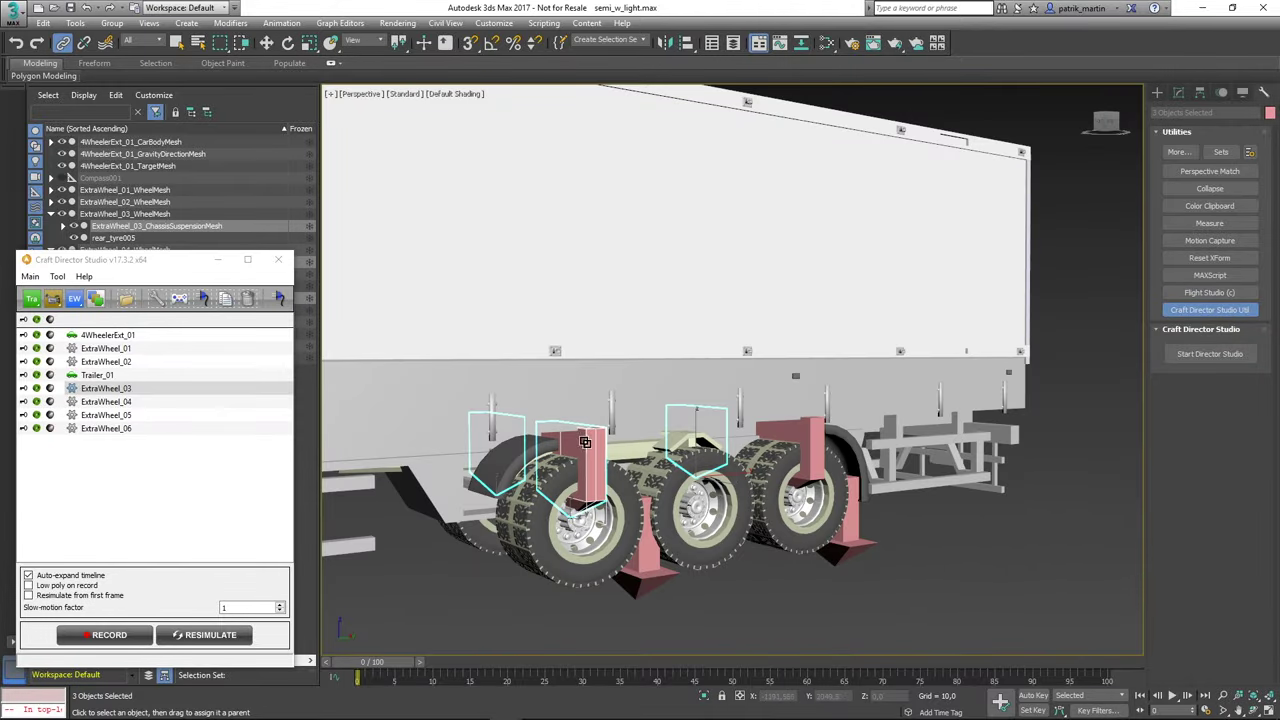
{"action": "left_click", "coordinate": [826, 442], "text": "ctrl"}
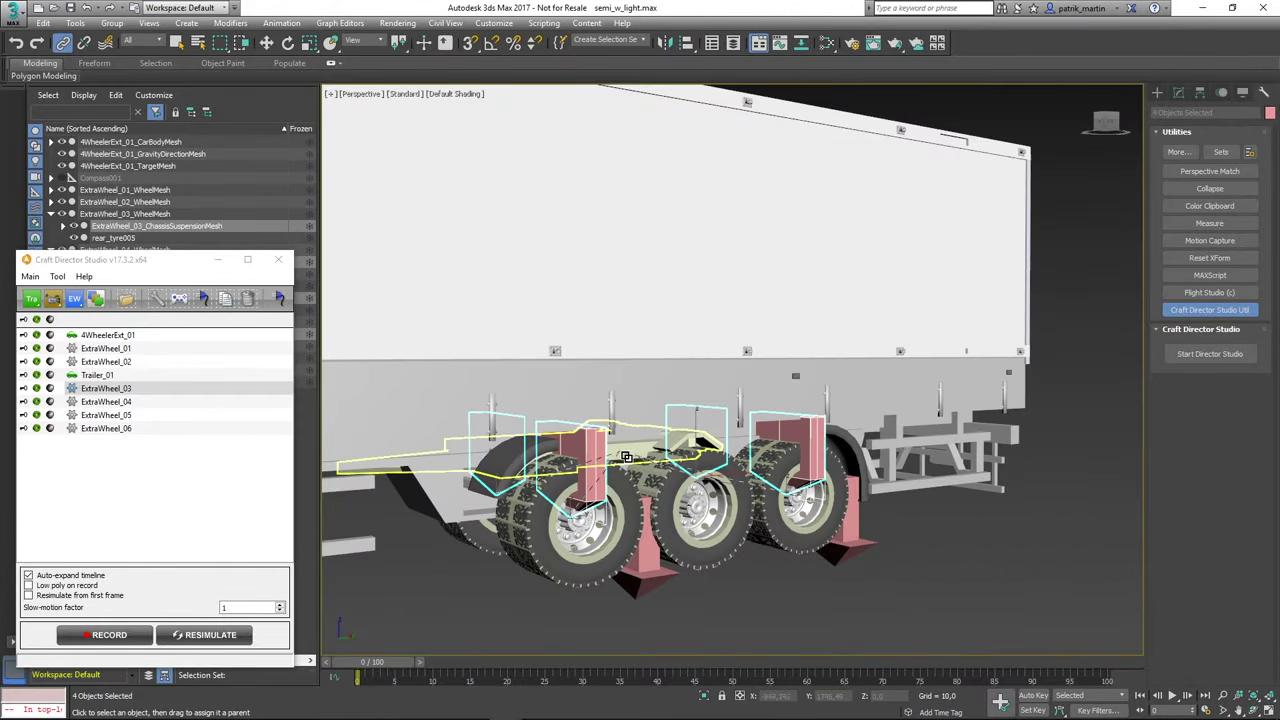
{"action": "middle_click_drag", "start_coordinate": [910, 534], "coordinate": [938, 541], "text": "alt"}
{"action": "middle_click_drag", "start_coordinate": [858, 570], "coordinate": [790, 571], "text": "alt"}
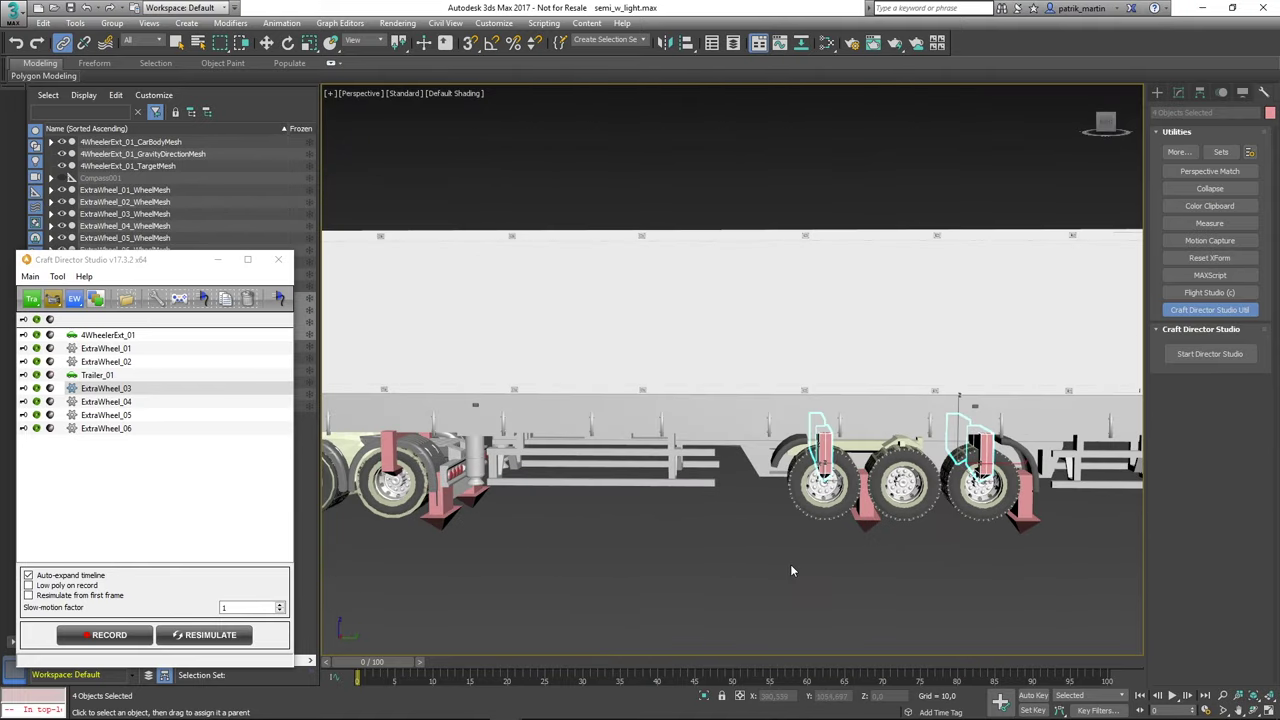
{"action": "scroll", "coordinate": [745, 540], "scroll_direction": "down", "scroll_amount": 5}
{"action": "left_click", "coordinate": [564, 544]}
{"action": "middle_click_drag", "start_coordinate": [564, 544], "coordinate": [760, 540], "text": "alt"}
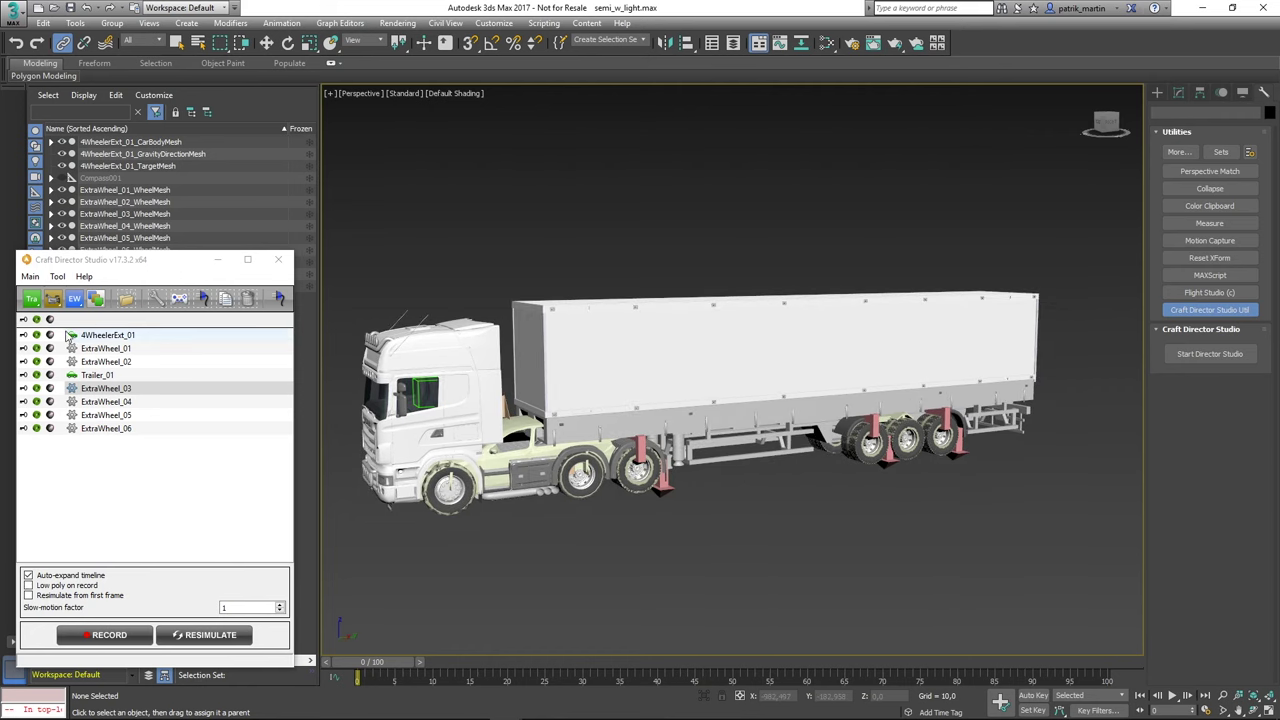
Toggle the truck cab's visibility column in the Craft Director list to check the proxy.
{"action": "left_click", "coordinate": [37, 320]}
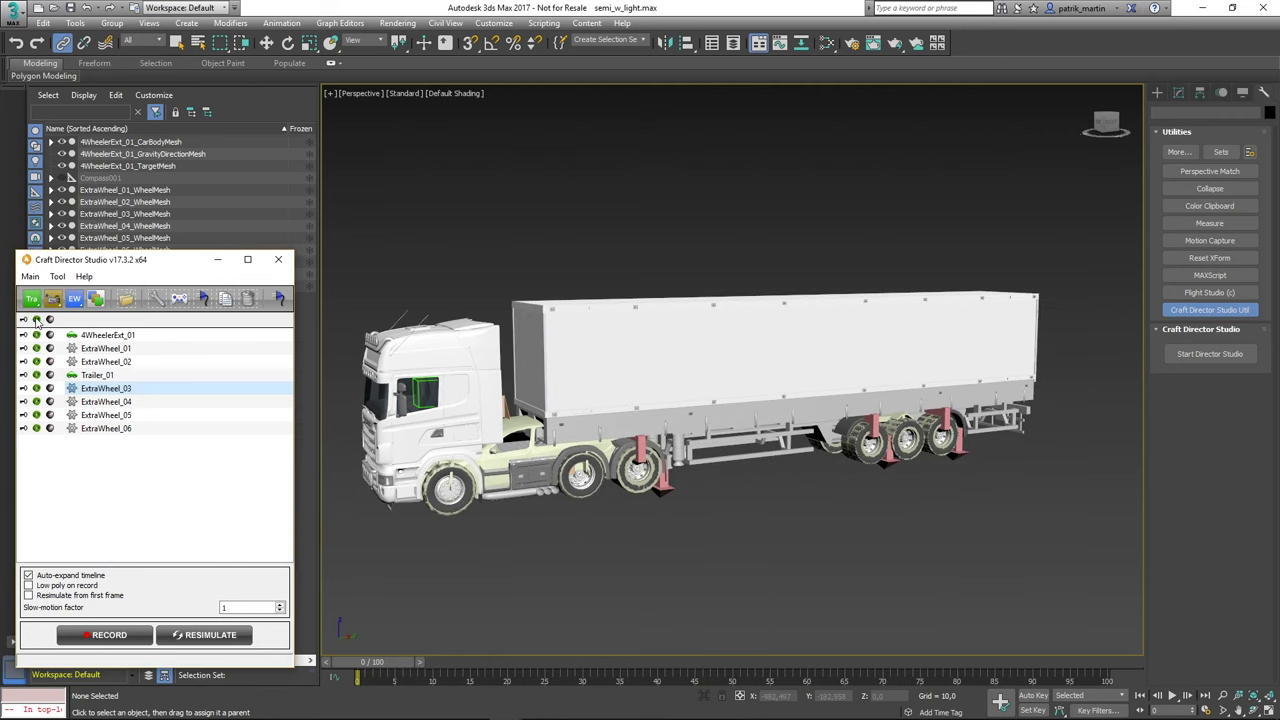
{"action": "left_click", "coordinate": [50, 320]}
{"action": "left_click", "coordinate": [50, 320]}
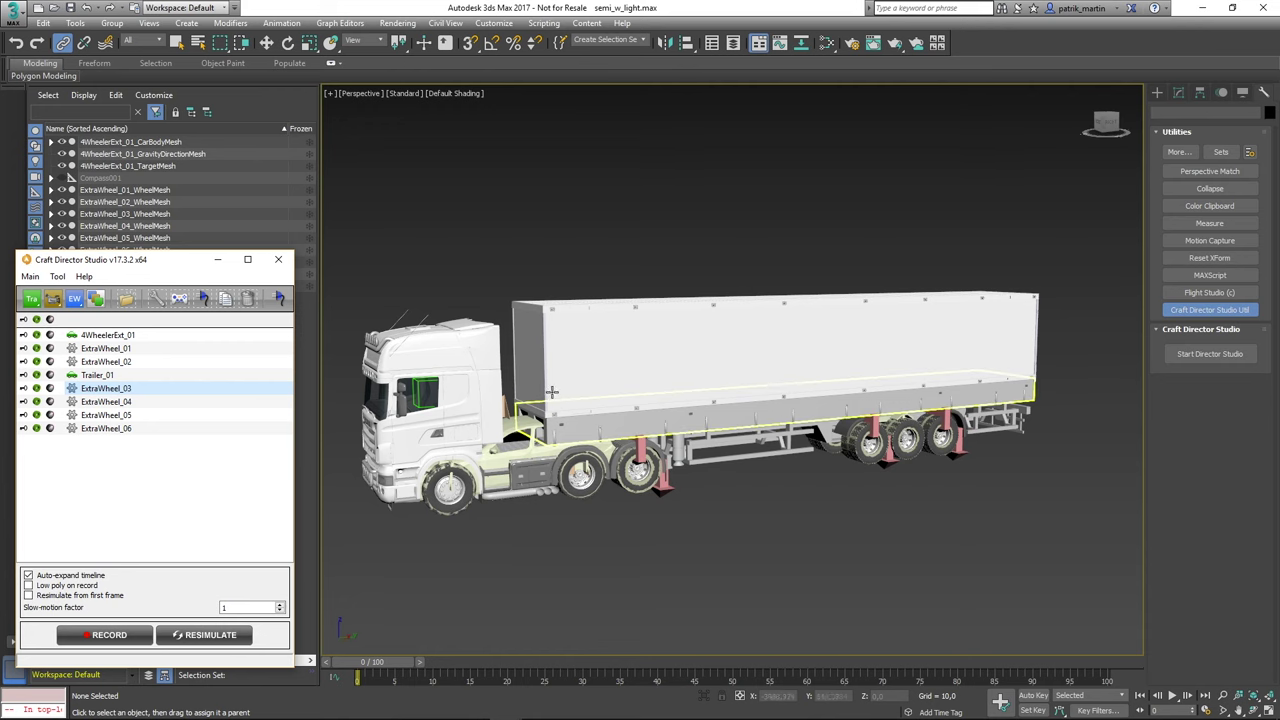
{"action": "left_click", "coordinate": [50, 320]}
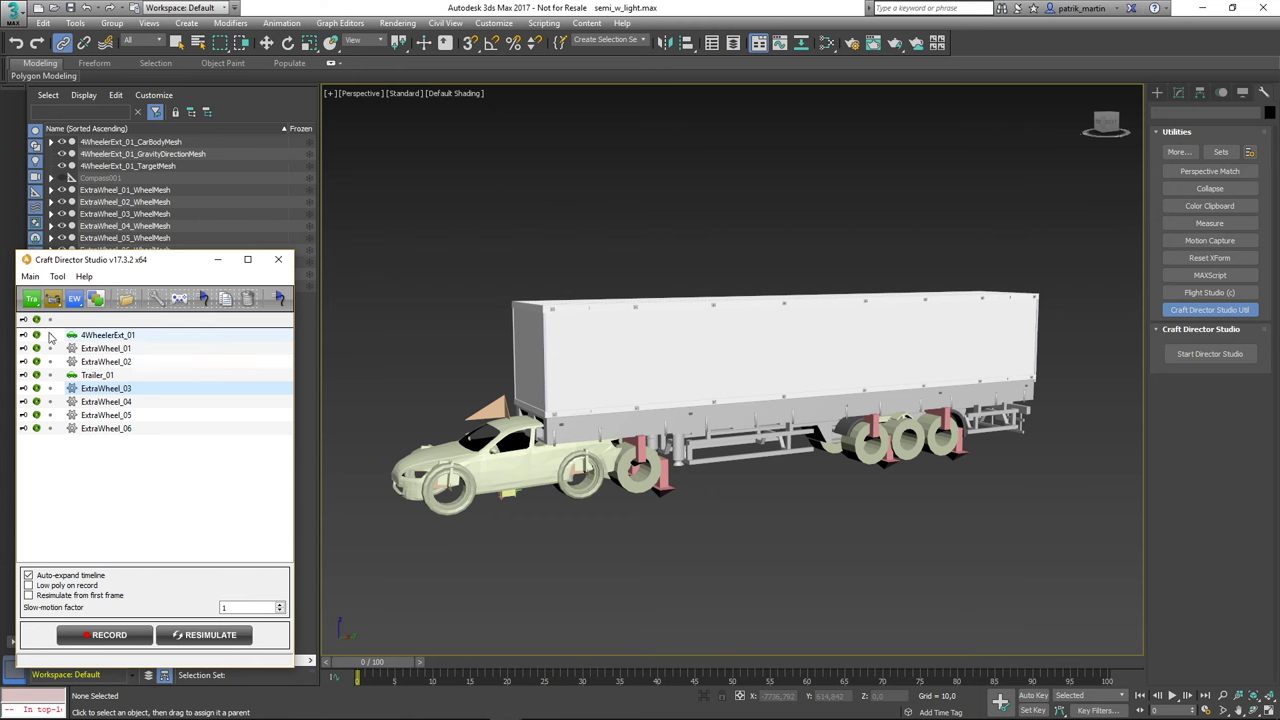
{"action": "left_click", "coordinate": [50, 335]}
Parent the Trailer group under Trailer_01_TrailerBodyMesh.
{"action": "mouse_move", "coordinate": [115, 263]}
{"action": "left_mouse_down"}
{"action": "mouse_move", "coordinate": [248, 488]}
{"action": "mouse_move", "coordinate": [188, 436]}
{"action": "left_mouse_up"}
{"action": "double_click", "coordinate": [90, 275]}
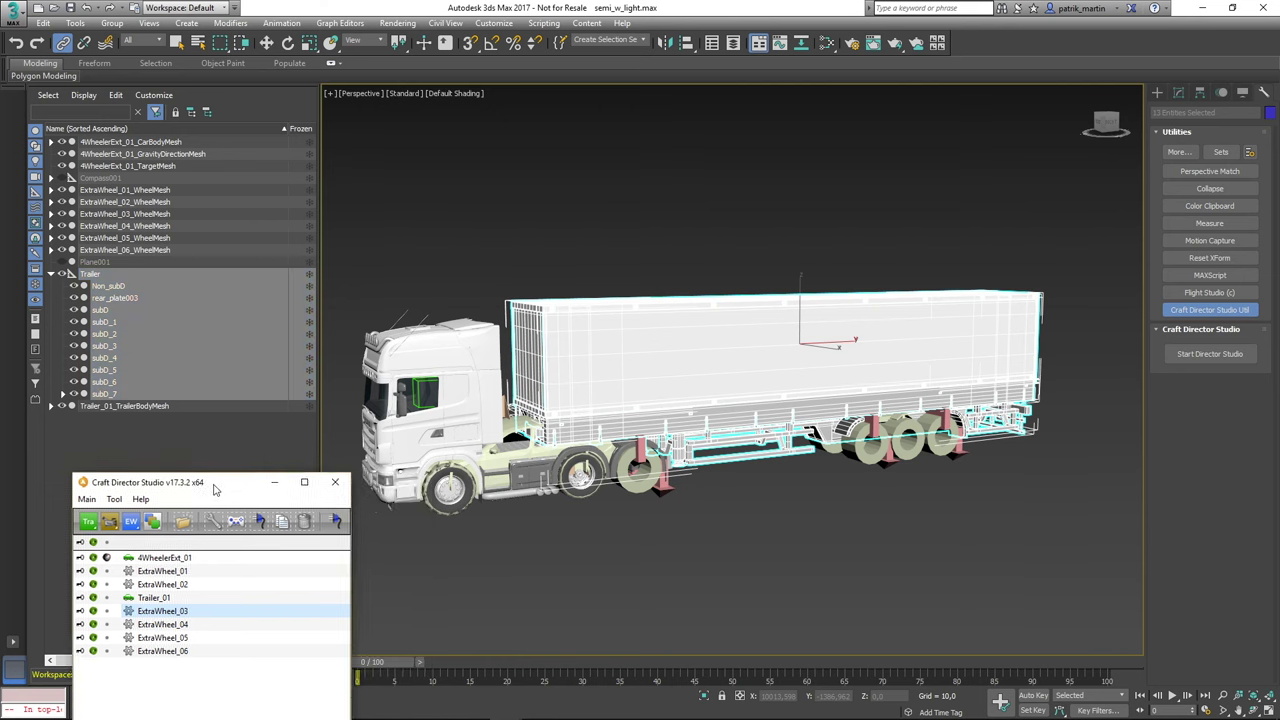
{"action": "left_click_drag", "start_coordinate": [91, 277], "coordinate": [135, 408]}
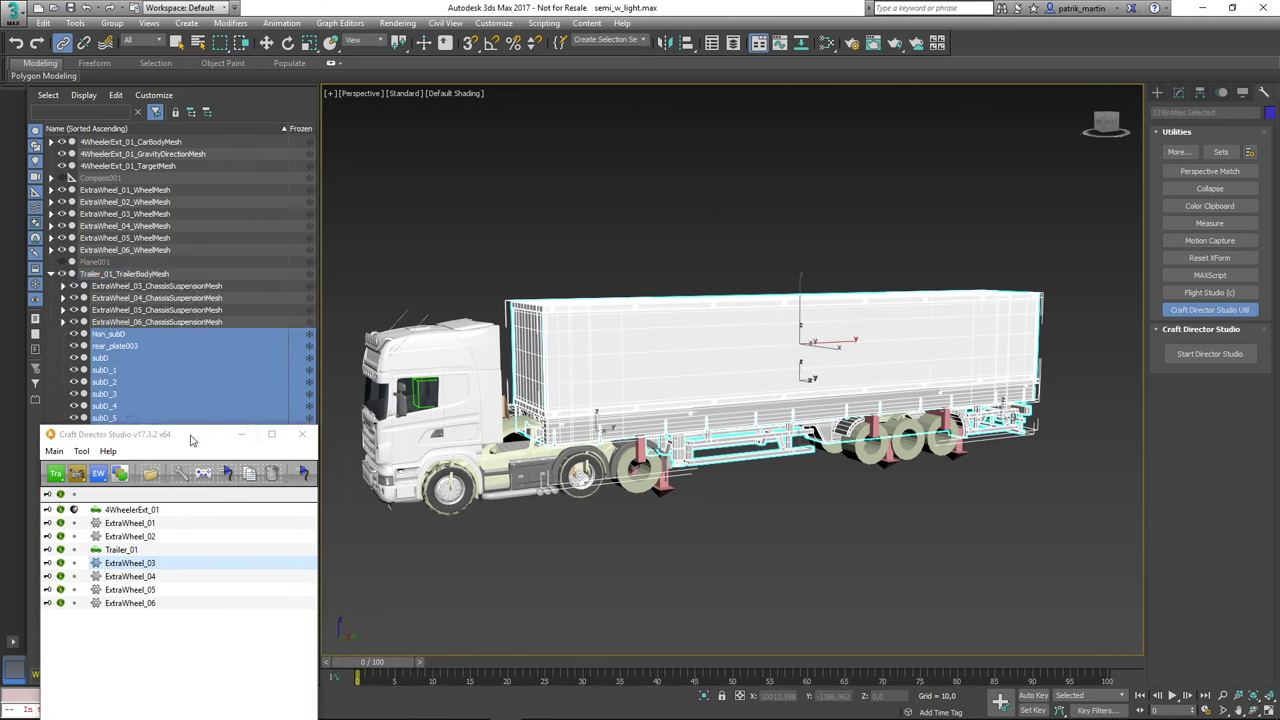
Show the truck and trailer meshes with rig helpers hidden, and display 4WheelerExt_01's recording options.
{"action": "left_click", "coordinate": [73, 494]}
{"action": "left_click", "coordinate": [73, 494]}
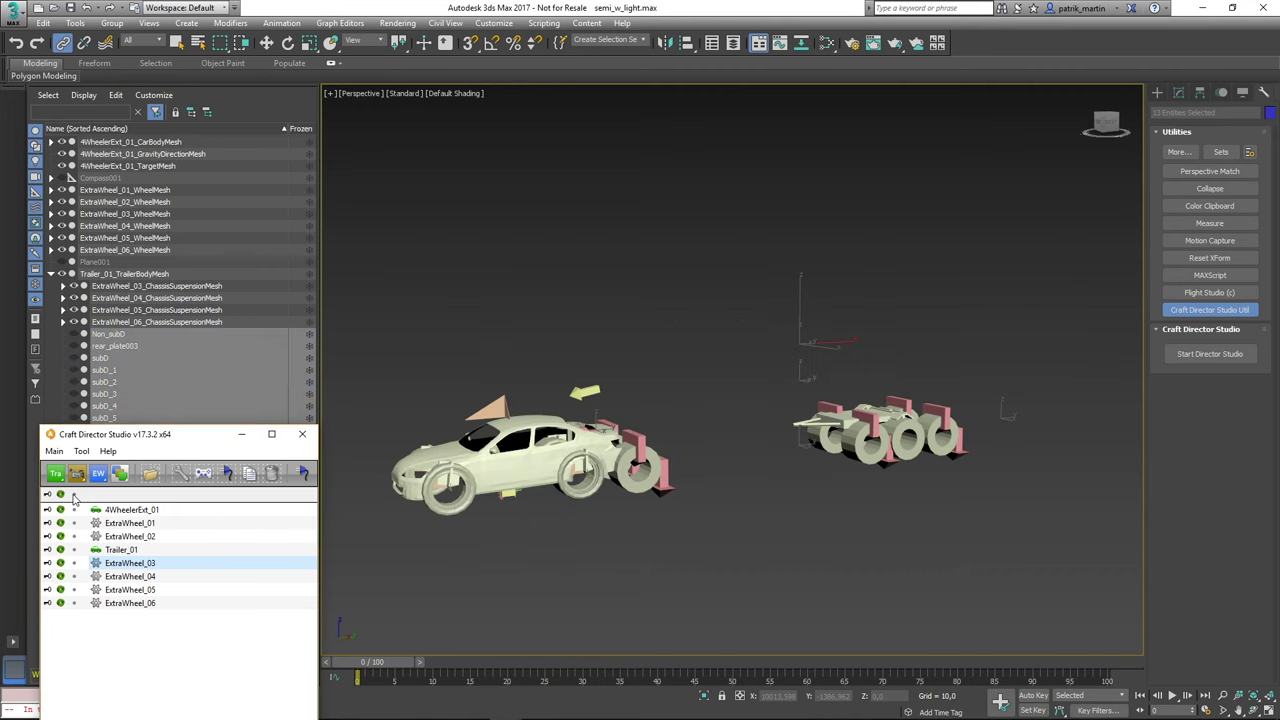
{"action": "left_click", "coordinate": [61, 494]}
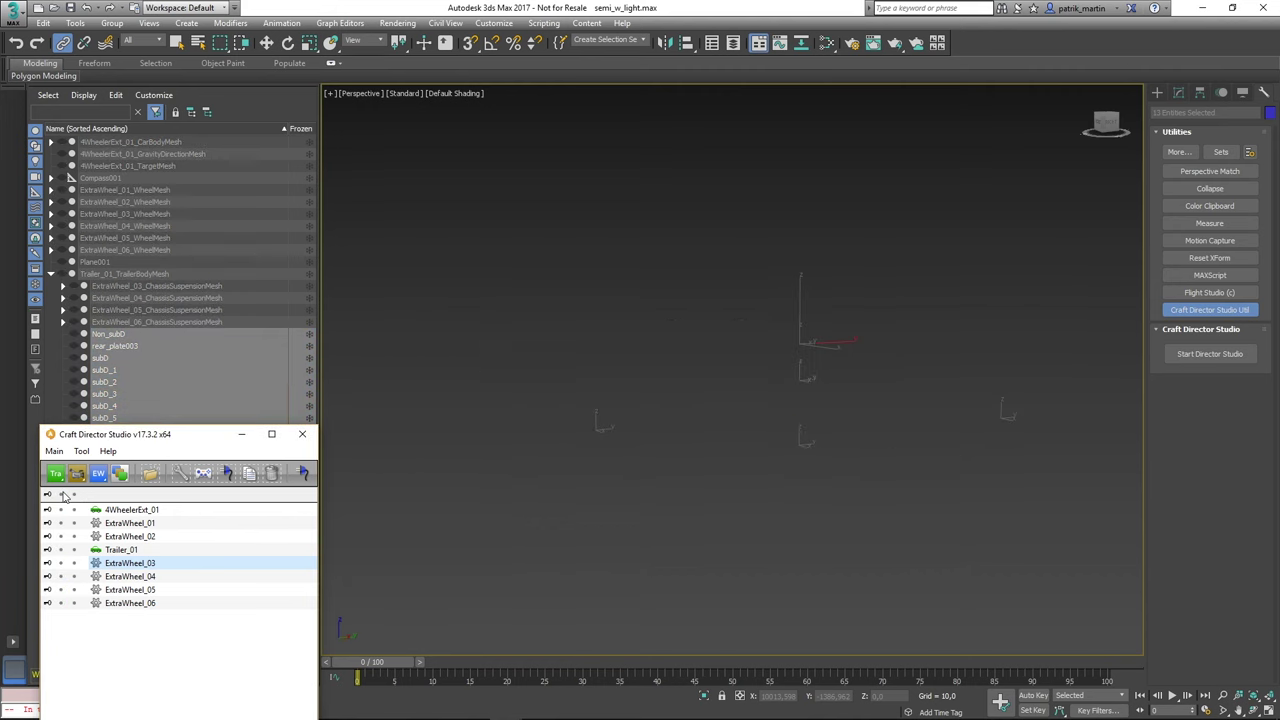
{"action": "left_click", "coordinate": [724, 483]}
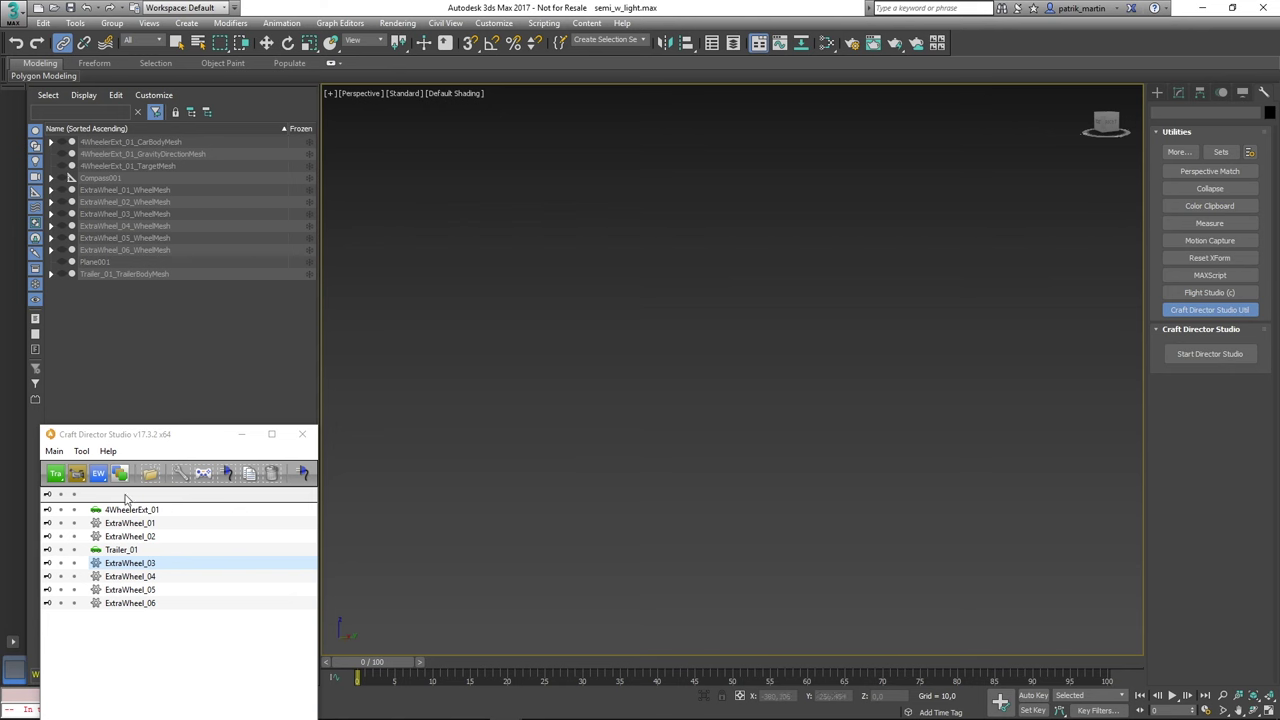
{"action": "left_click", "coordinate": [61, 494]}
{"action": "left_click", "coordinate": [74, 494]}
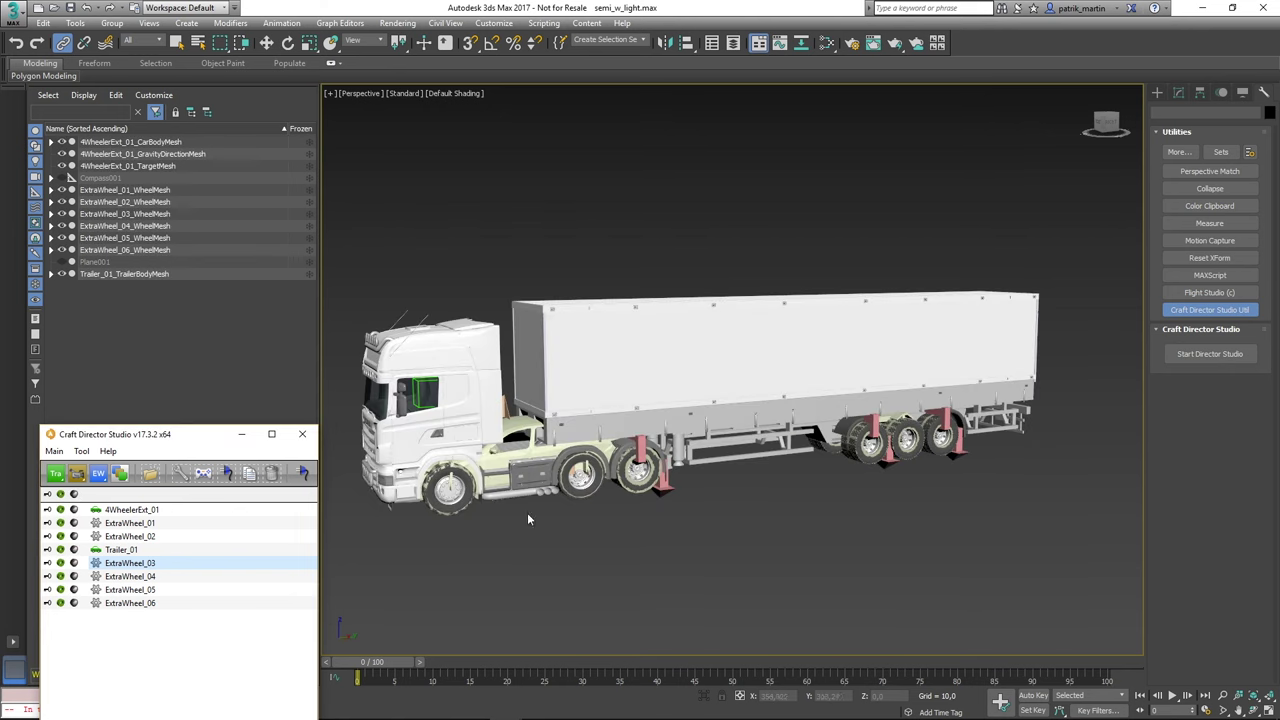
{"action": "left_click", "coordinate": [61, 494]}
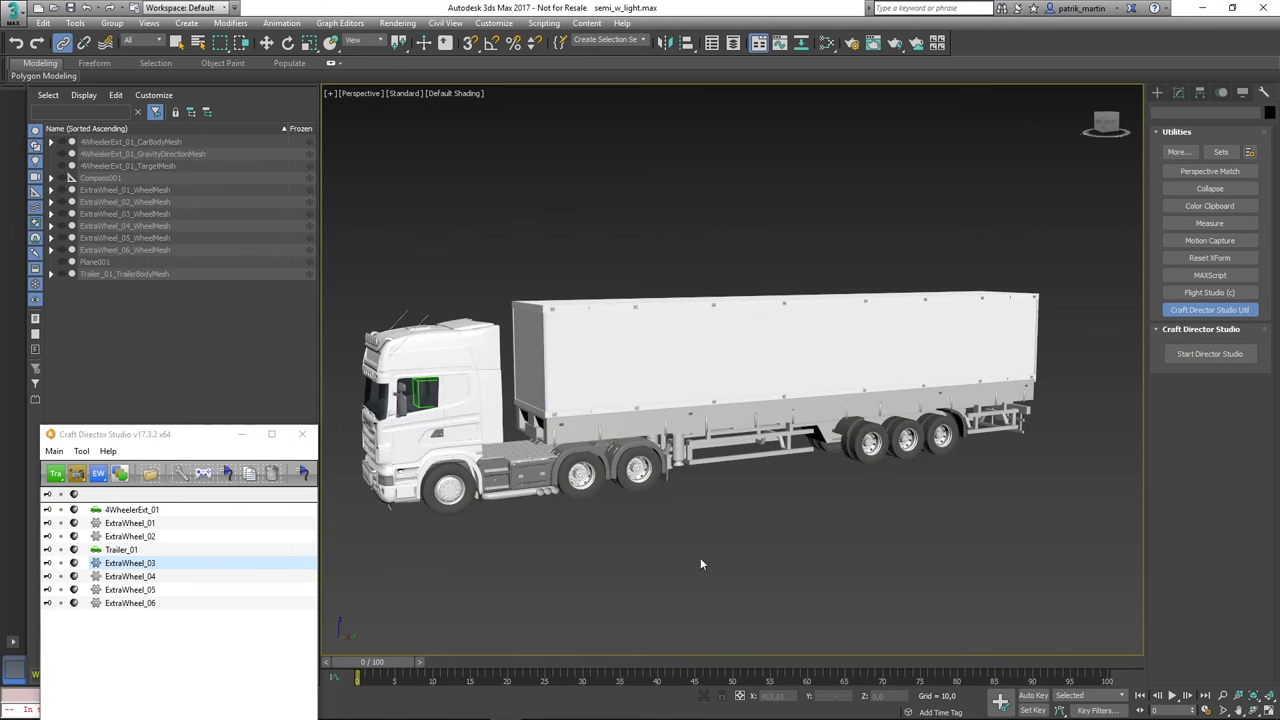
{"action": "middle_click_drag", "start_coordinate": [700, 557], "coordinate": [797, 563]}
{"action": "scroll", "coordinate": [790, 560], "scroll_direction": "down", "scroll_amount": 3}
{"action": "scroll", "coordinate": [760, 530], "scroll_direction": "up", "scroll_amount": 3}
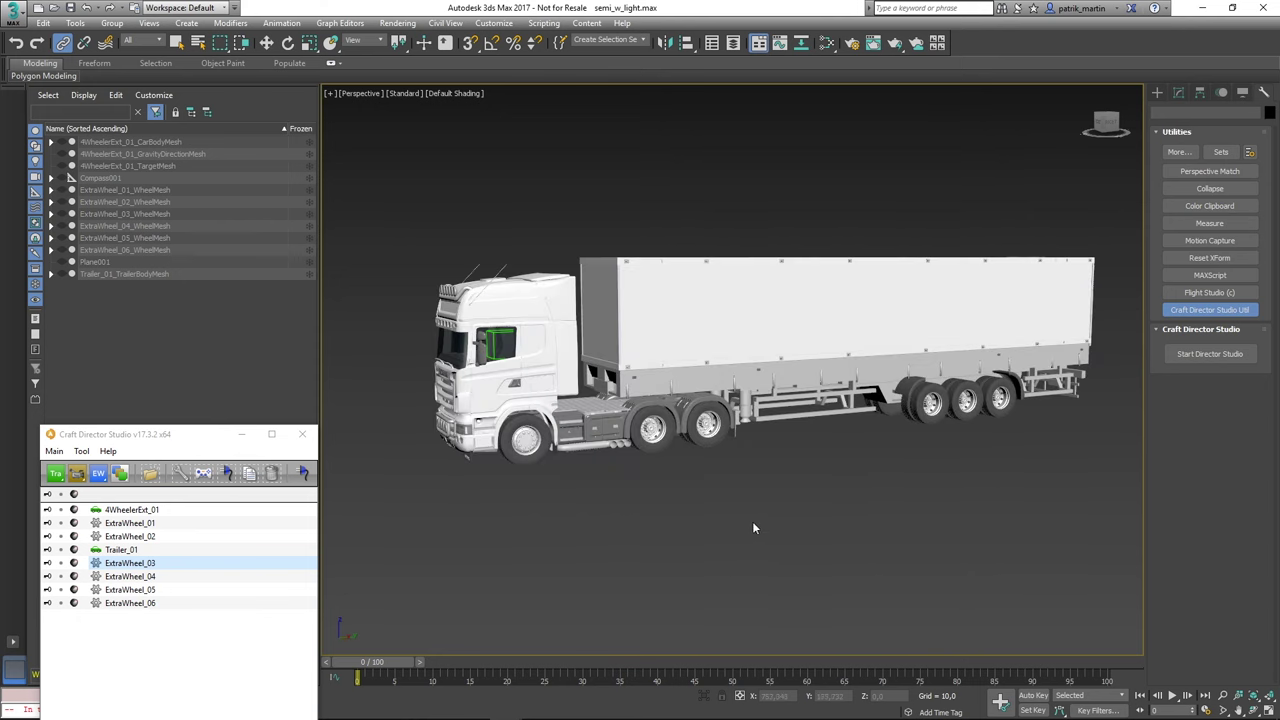
{"action": "left_click", "coordinate": [122, 373]}
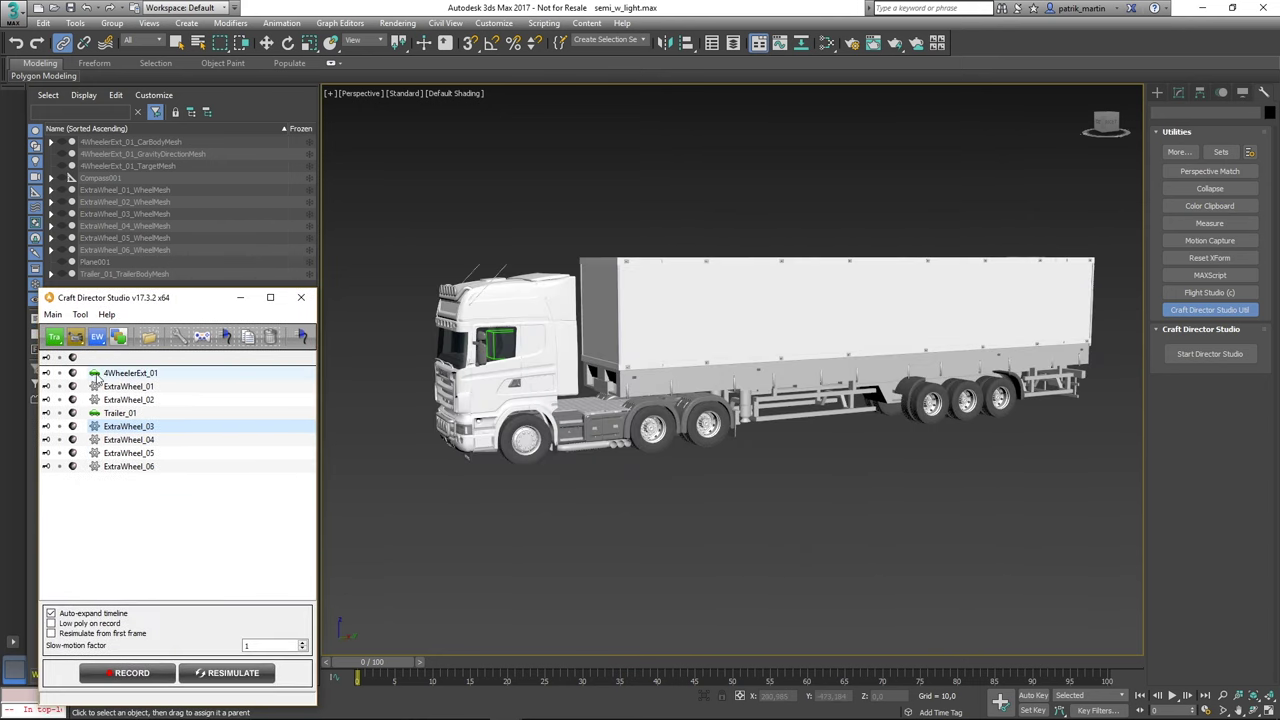
In the 4WheelerExt_01 Configure dialog, choose the Truck profile and set Front and Back Stiffness to 3000.
{"action": "right_click", "coordinate": [122, 376]}
{"action": "left_click", "coordinate": [172, 383]}
{"action": "mouse_move", "coordinate": [516, 192]}
{"action": "left_mouse_down"}
{"action": "mouse_move", "coordinate": [343, 383]}
{"action": "mouse_move", "coordinate": [8, 330]}
{"action": "mouse_move", "coordinate": [345, 247]}
{"action": "left_mouse_up"}
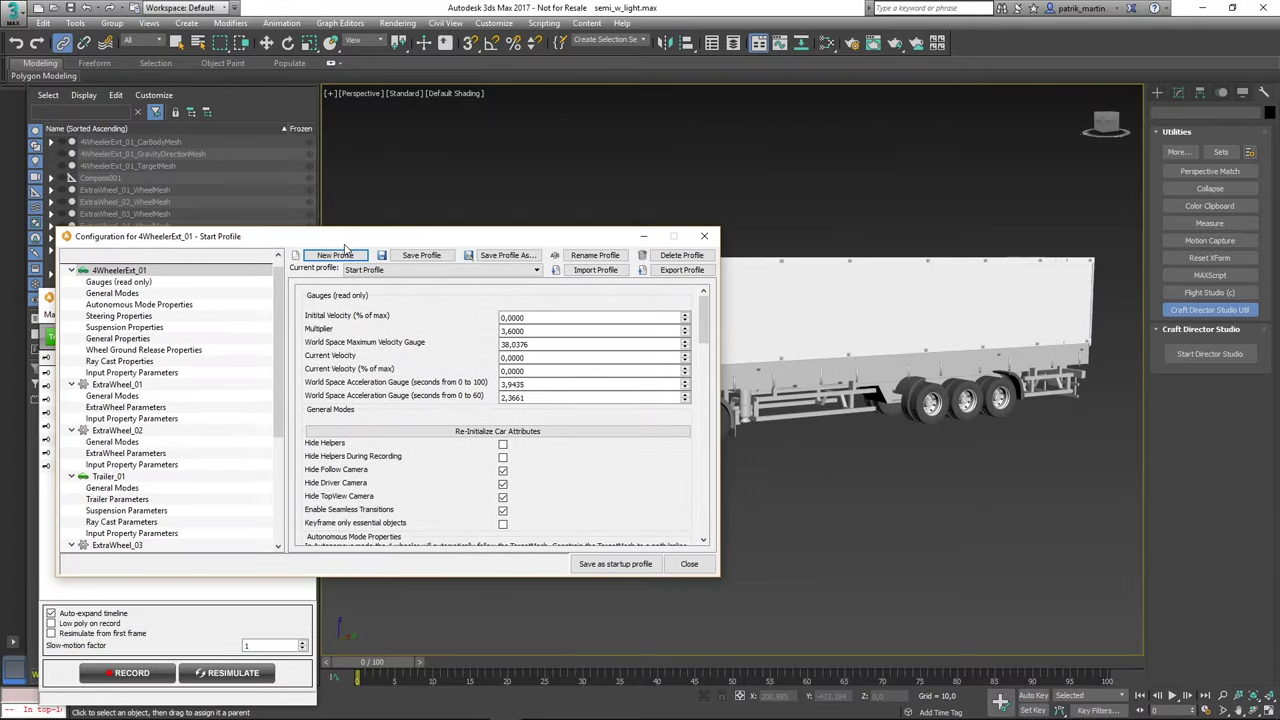
{"action": "left_click", "coordinate": [482, 270]}
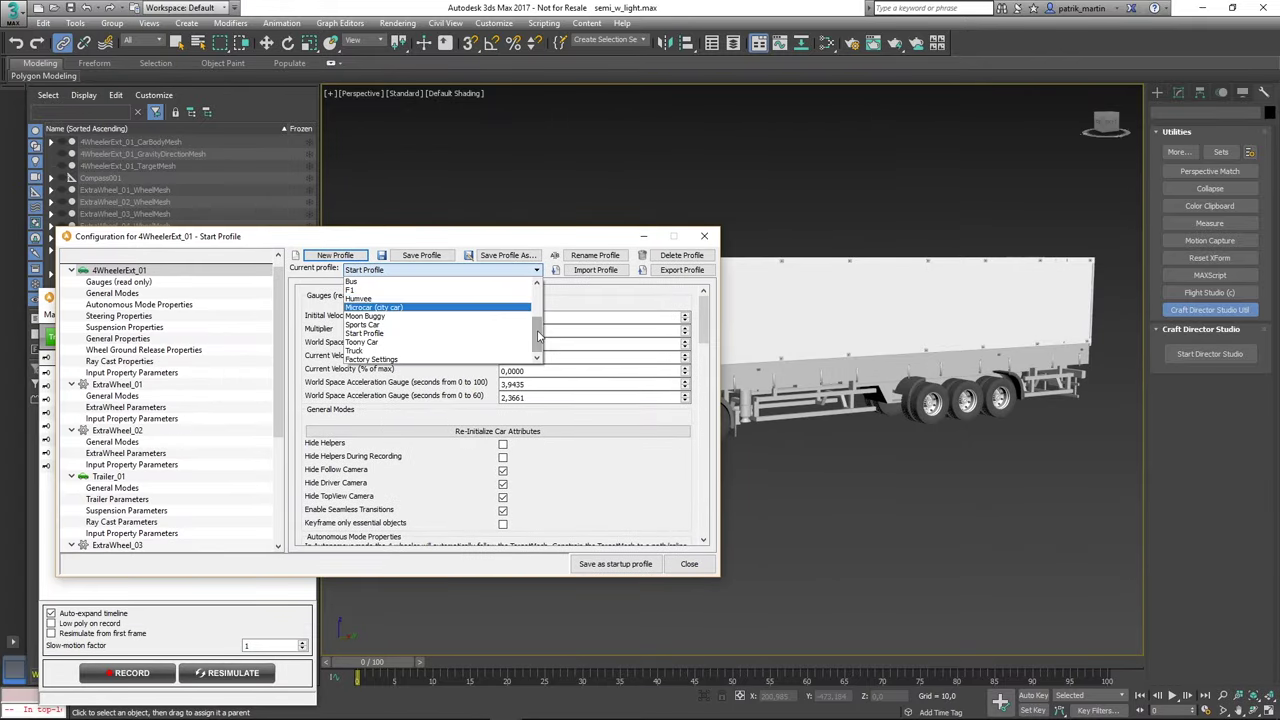
{"action": "left_click_drag", "start_coordinate": [537, 336], "coordinate": [534, 342]}
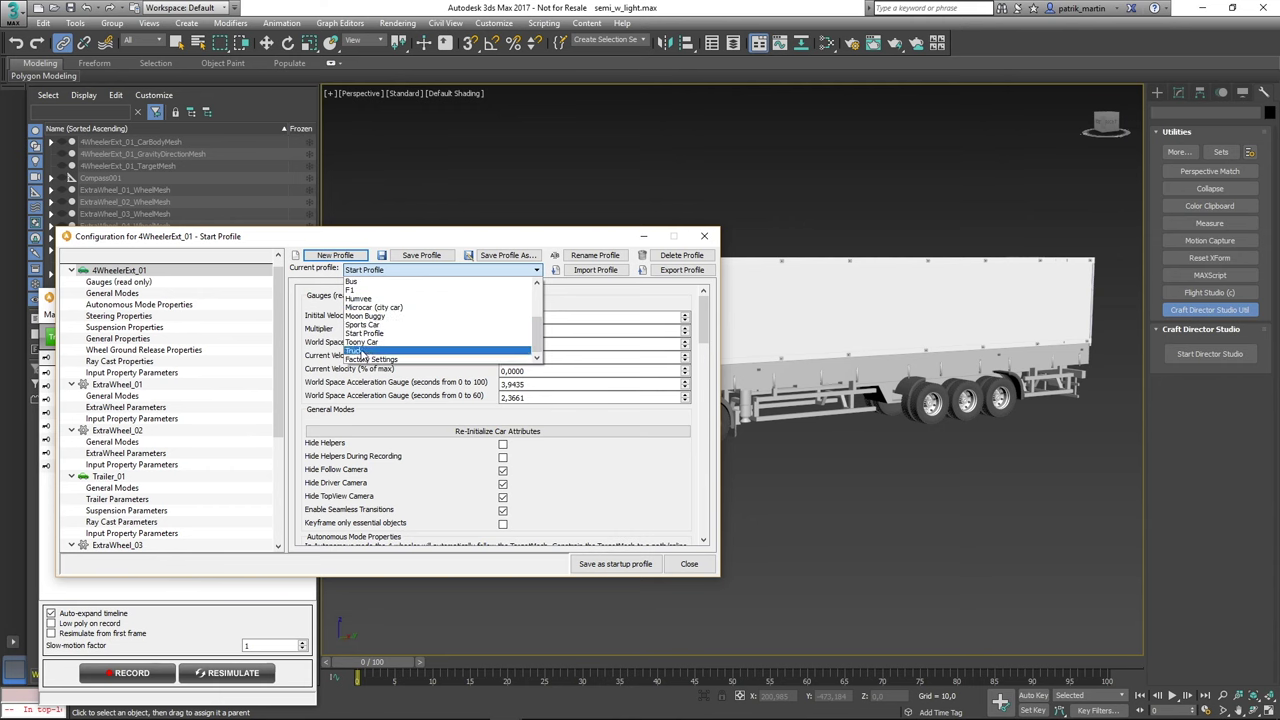
{"action": "left_click", "coordinate": [356, 351]}
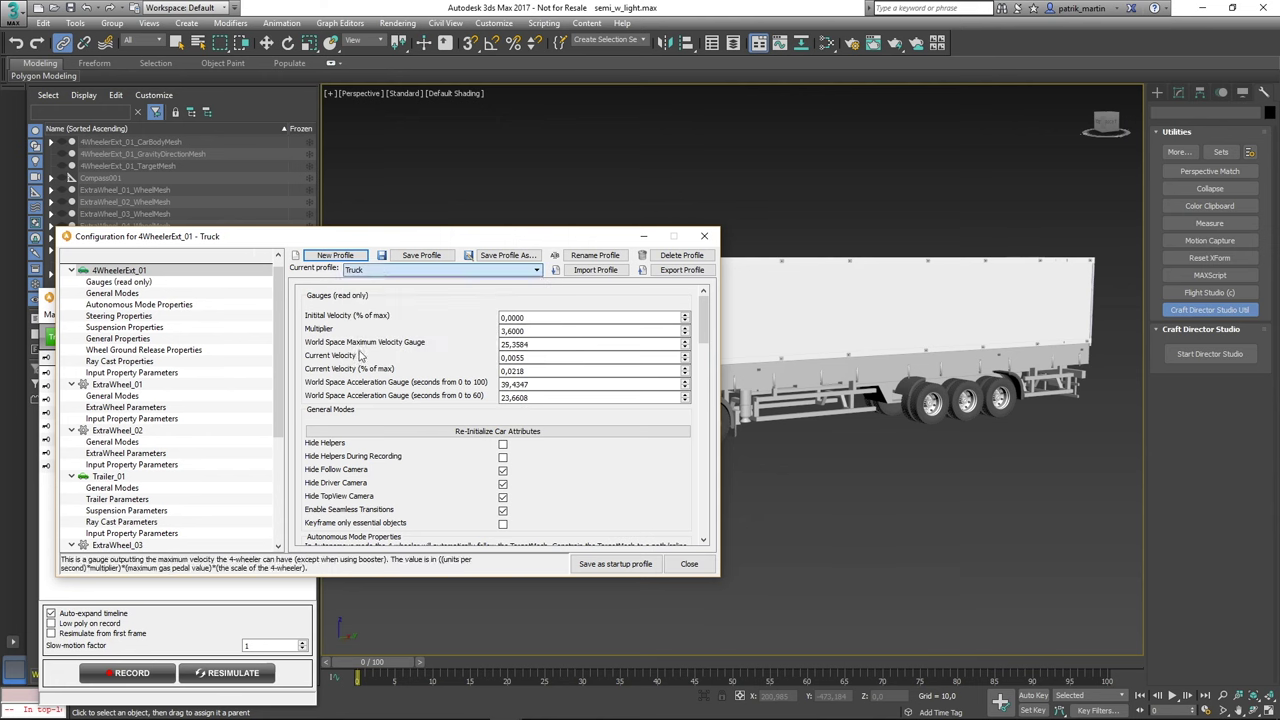
{"action": "left_click_drag", "start_coordinate": [703, 320], "coordinate": [700, 398]}
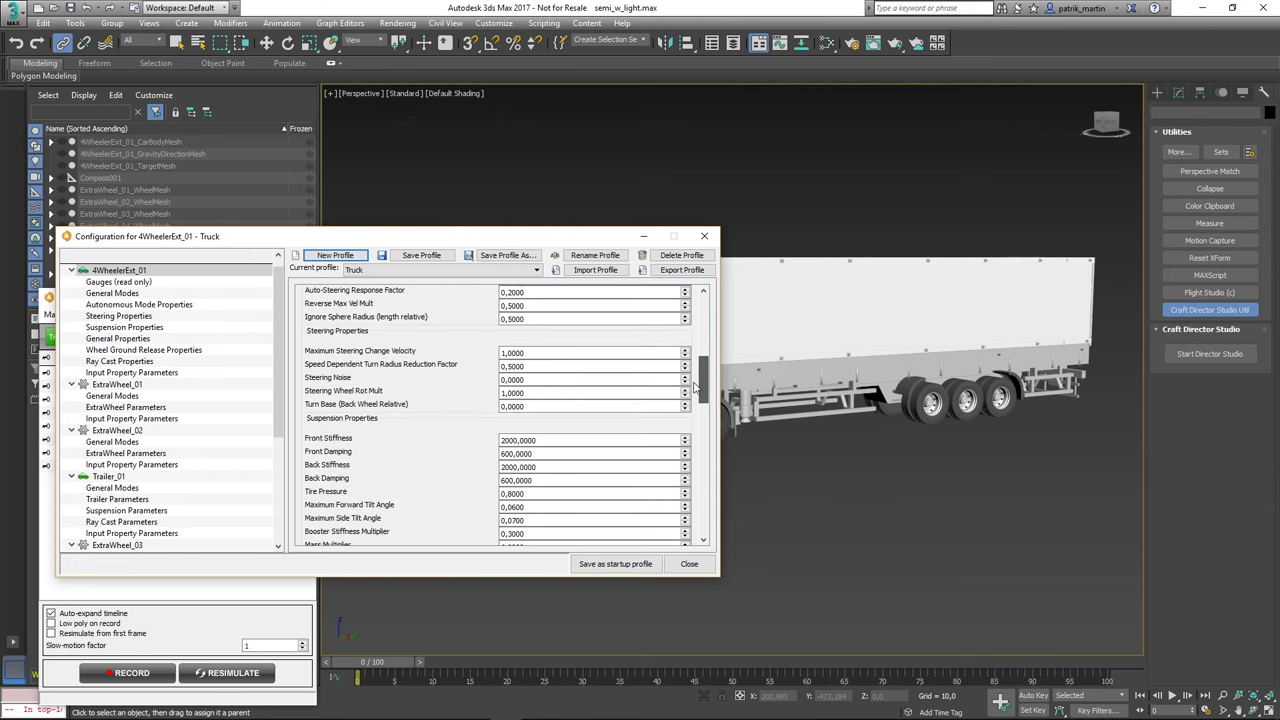
{"action": "left_click", "coordinate": [590, 400]}
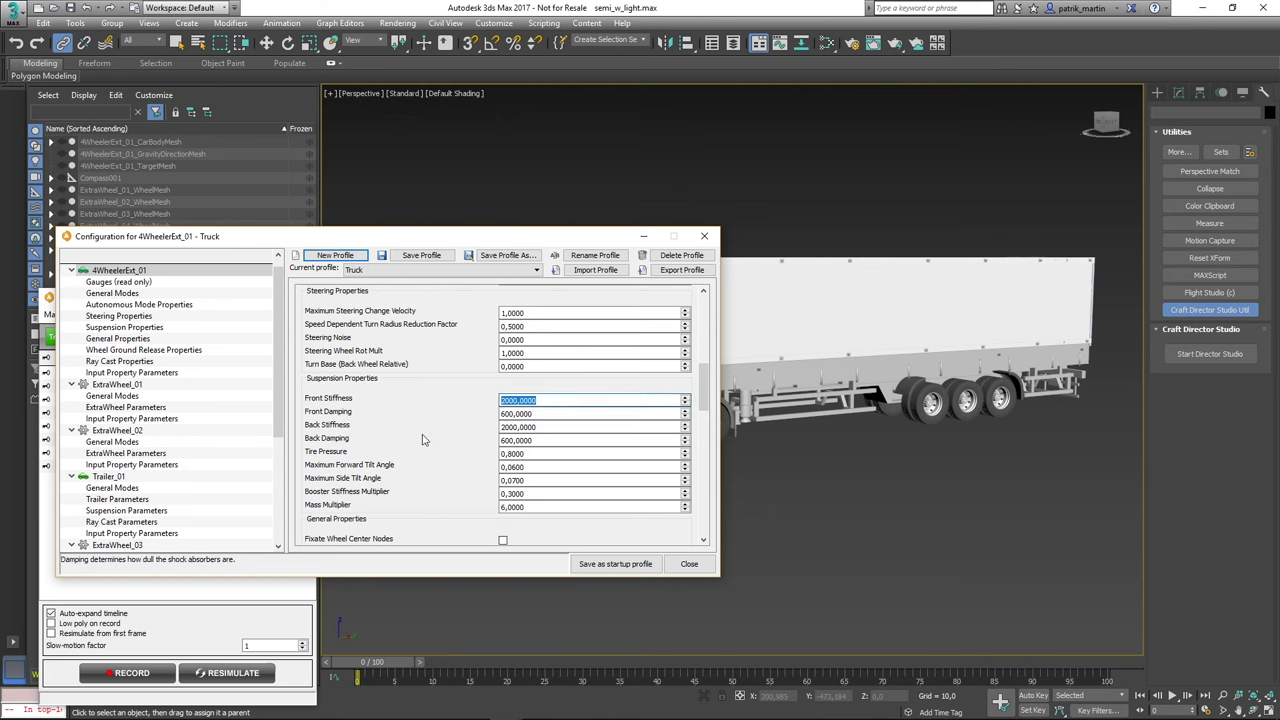
{"action": "mouse_move", "coordinate": [327, 438]}
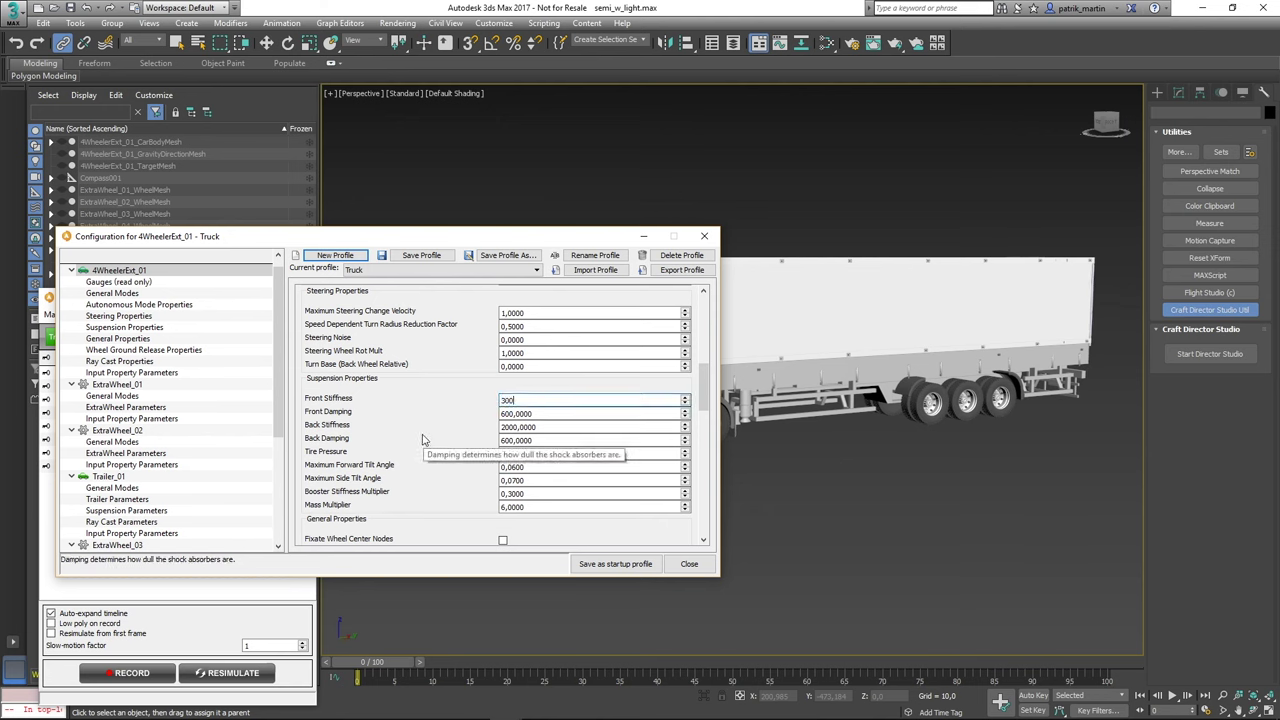
{"action": "left_click", "coordinate": [552, 426]}
{"action": "type", "text": "3000,0000"}
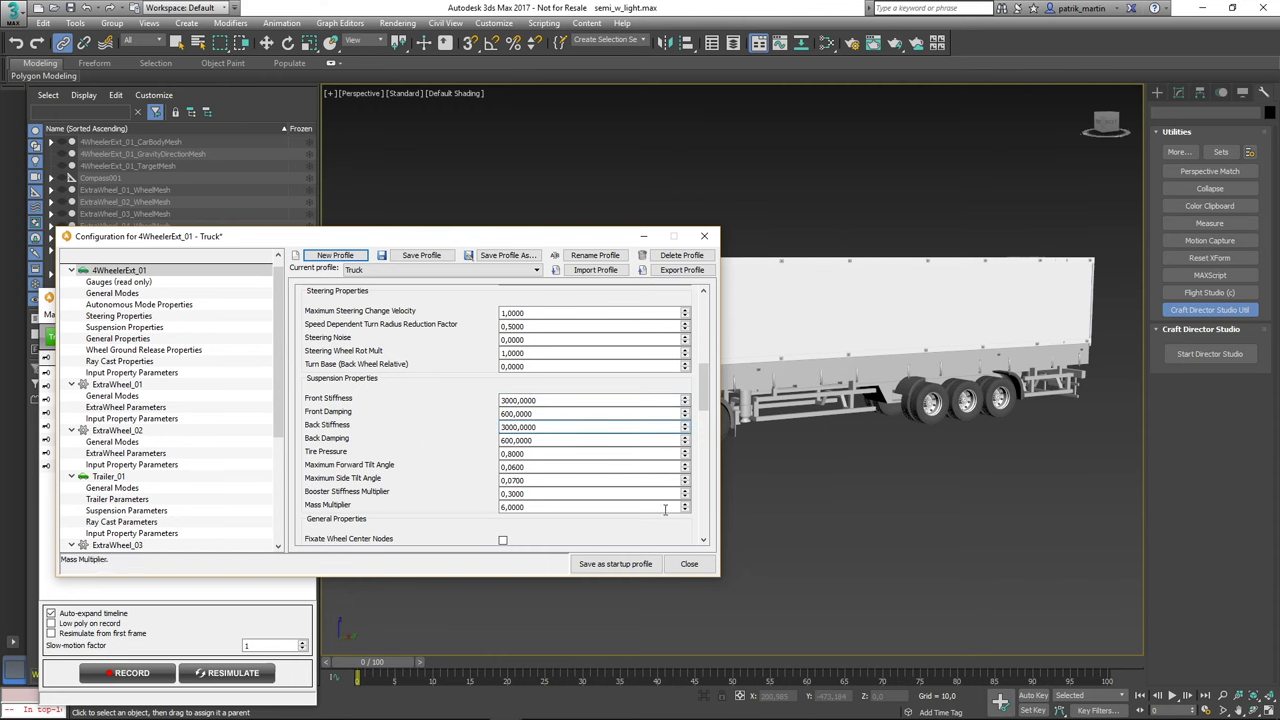
{"action": "left_click", "coordinate": [688, 566]}
{"action": "middle_click_drag", "start_coordinate": [816, 493], "coordinate": [779, 521], "text": "alt"}
{"action": "scroll", "coordinate": [808, 504], "scroll_direction": "down", "scroll_amount": 2}
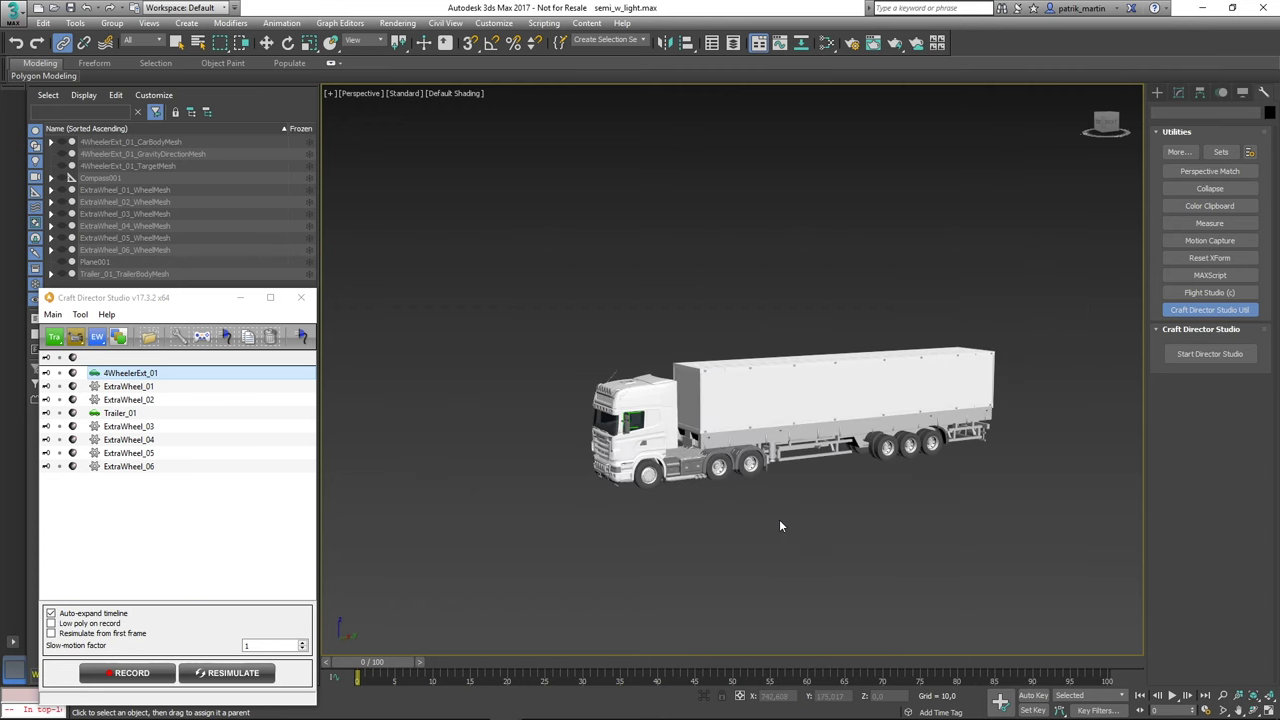
{"action": "left_click", "coordinate": [127, 386]}
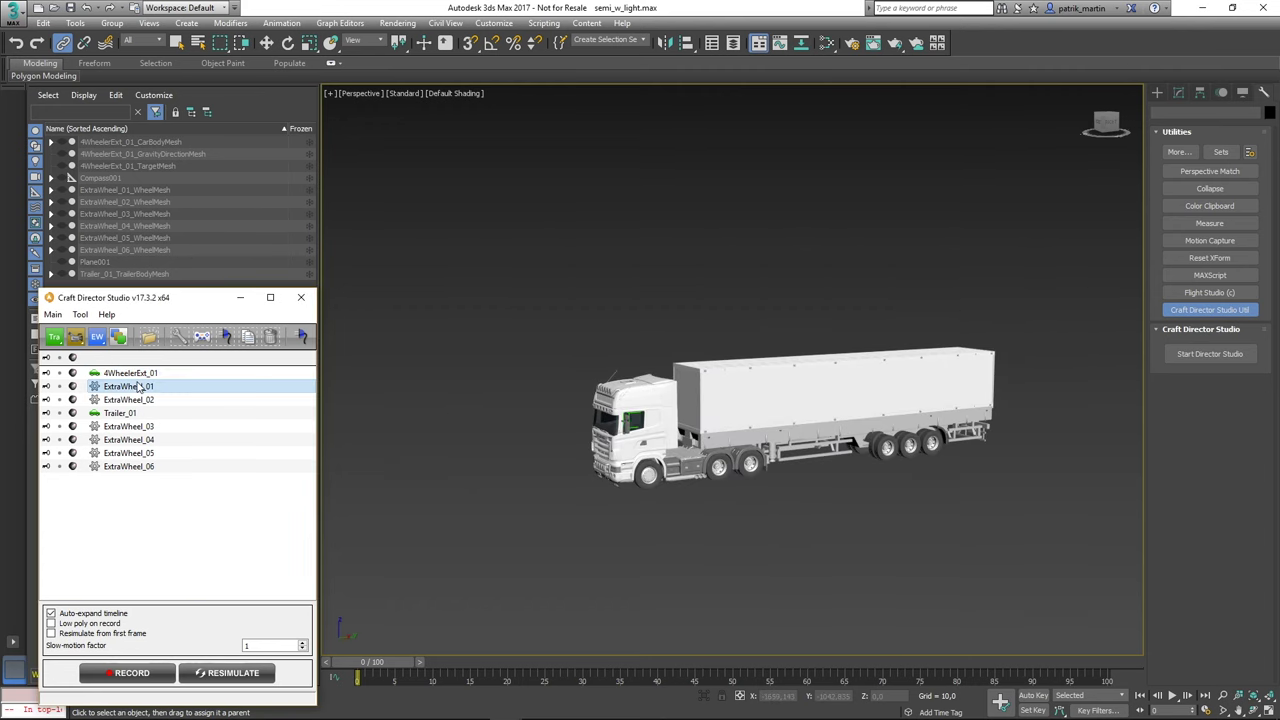
{"action": "double_click", "coordinate": [125, 388]}
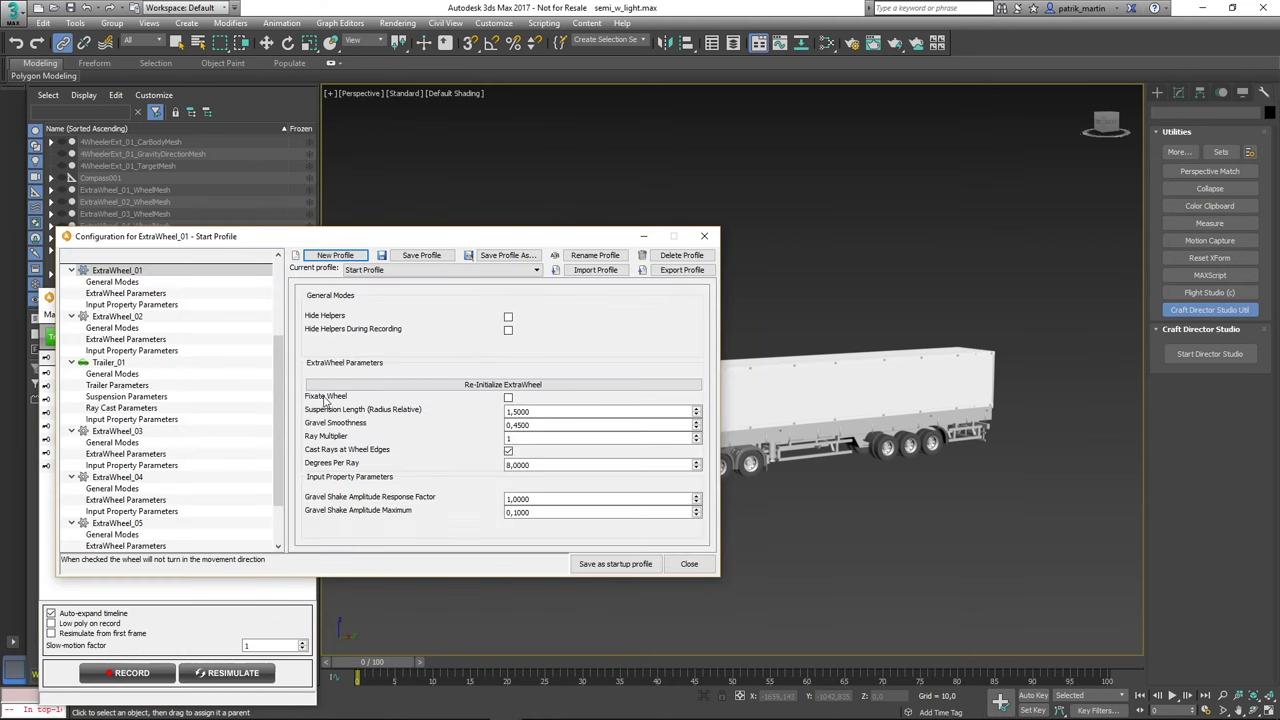
{"action": "mouse_move", "coordinate": [450, 236]}
{"action": "left_mouse_down"}
{"action": "mouse_move", "coordinate": [326, 258]}
{"action": "mouse_move", "coordinate": [519, 250]}
{"action": "left_mouse_up"}
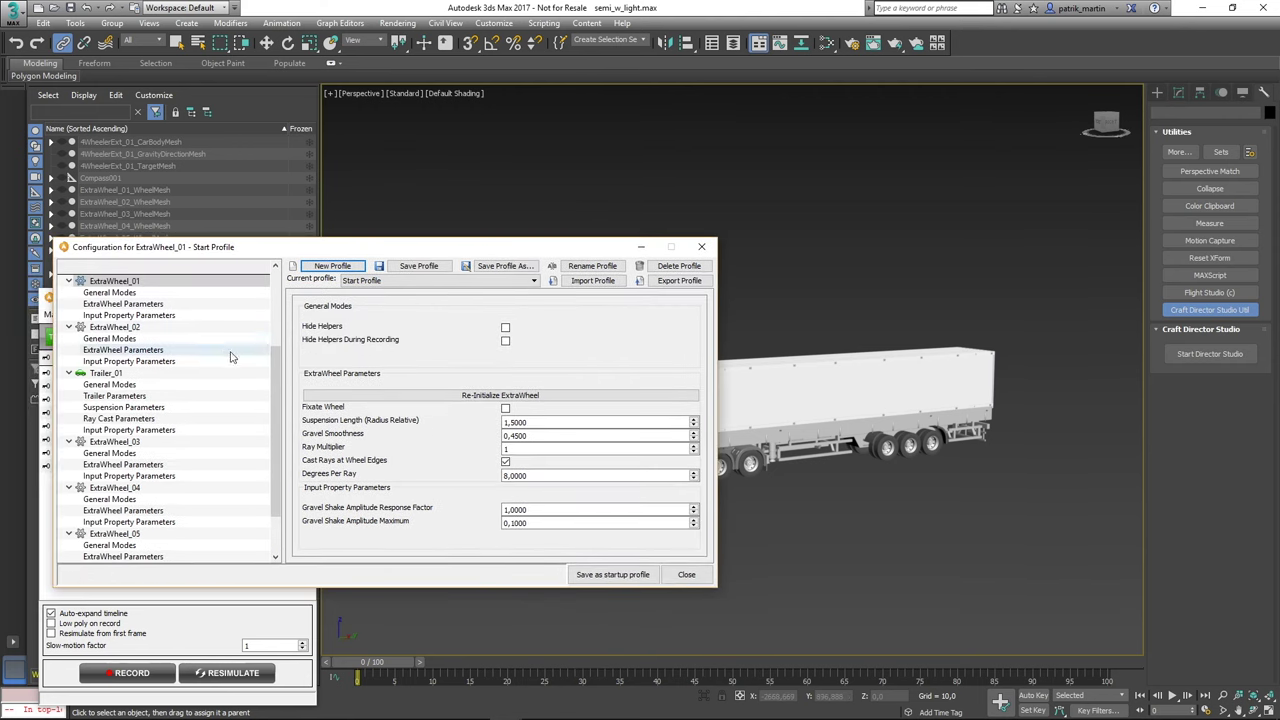
{"action": "scroll", "coordinate": [230, 357], "scroll_direction": "up", "scroll_amount": 3}
{"action": "scroll", "coordinate": [230, 357], "scroll_direction": "up", "scroll_amount": 2}
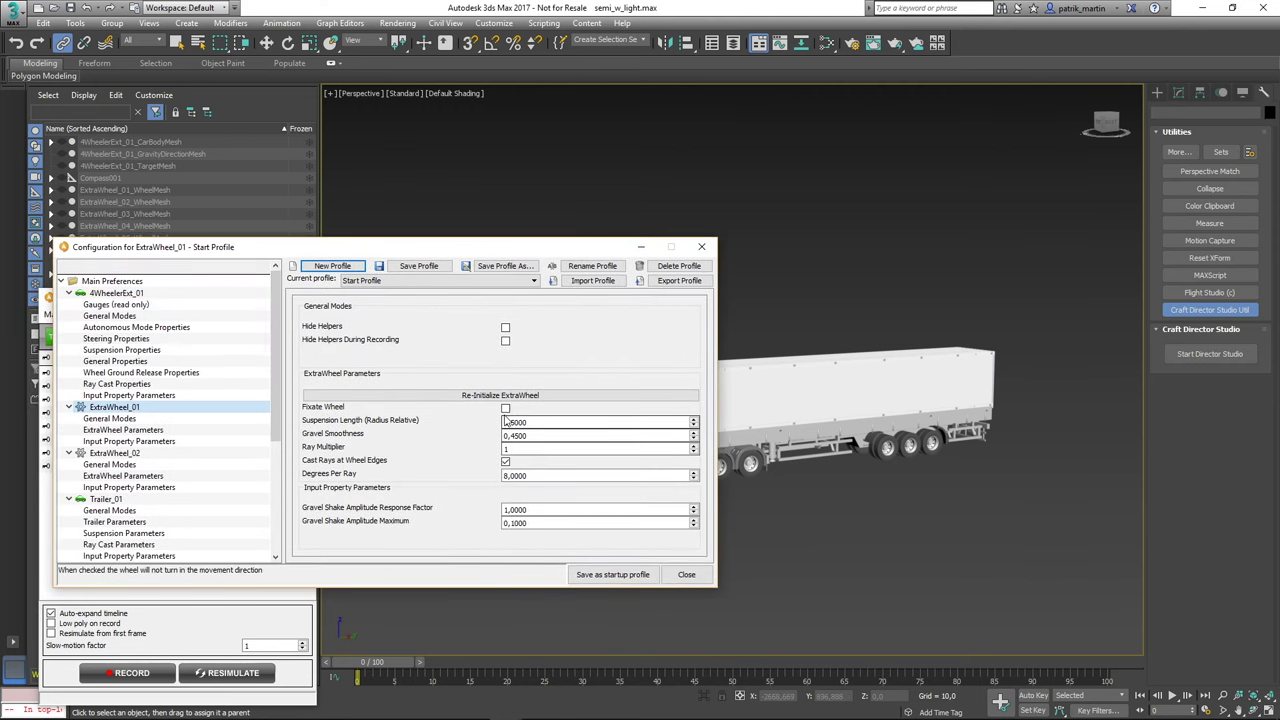
{"action": "key", "text": "Down"}
{"action": "key", "text": "Down"}
{"action": "key", "text": "Down"}
{"action": "key", "text": "Down"}
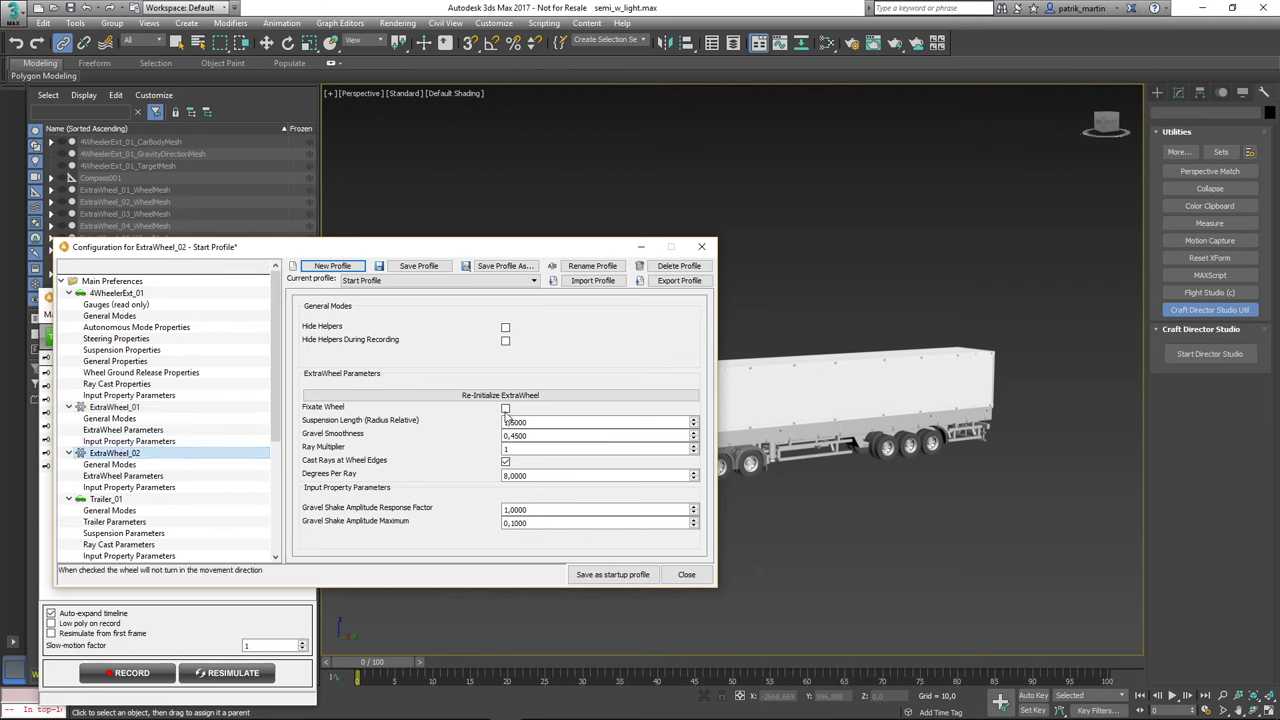
{"action": "scroll", "coordinate": [111, 400], "scroll_direction": "down", "scroll_amount": 3}
{"action": "scroll", "coordinate": [111, 400], "scroll_direction": "down", "scroll_amount": 2}
{"action": "left_click", "coordinate": [111, 396]}
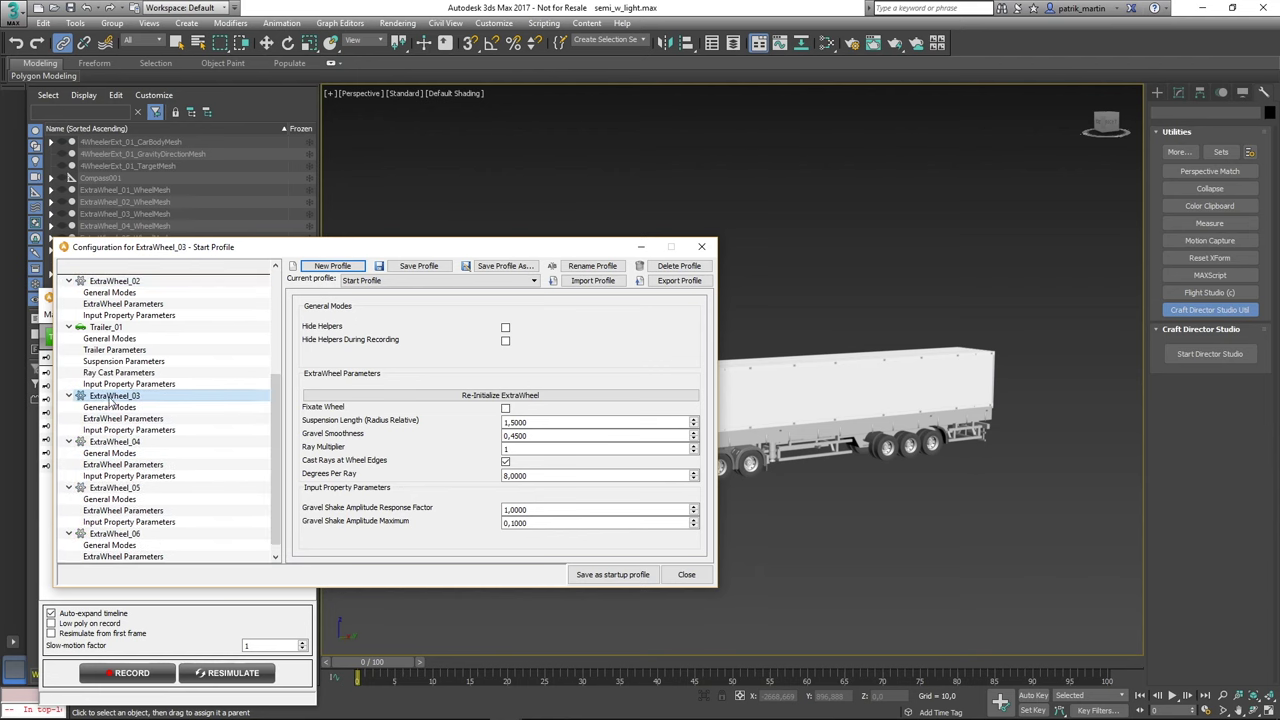
{"action": "left_click", "coordinate": [115, 441]}
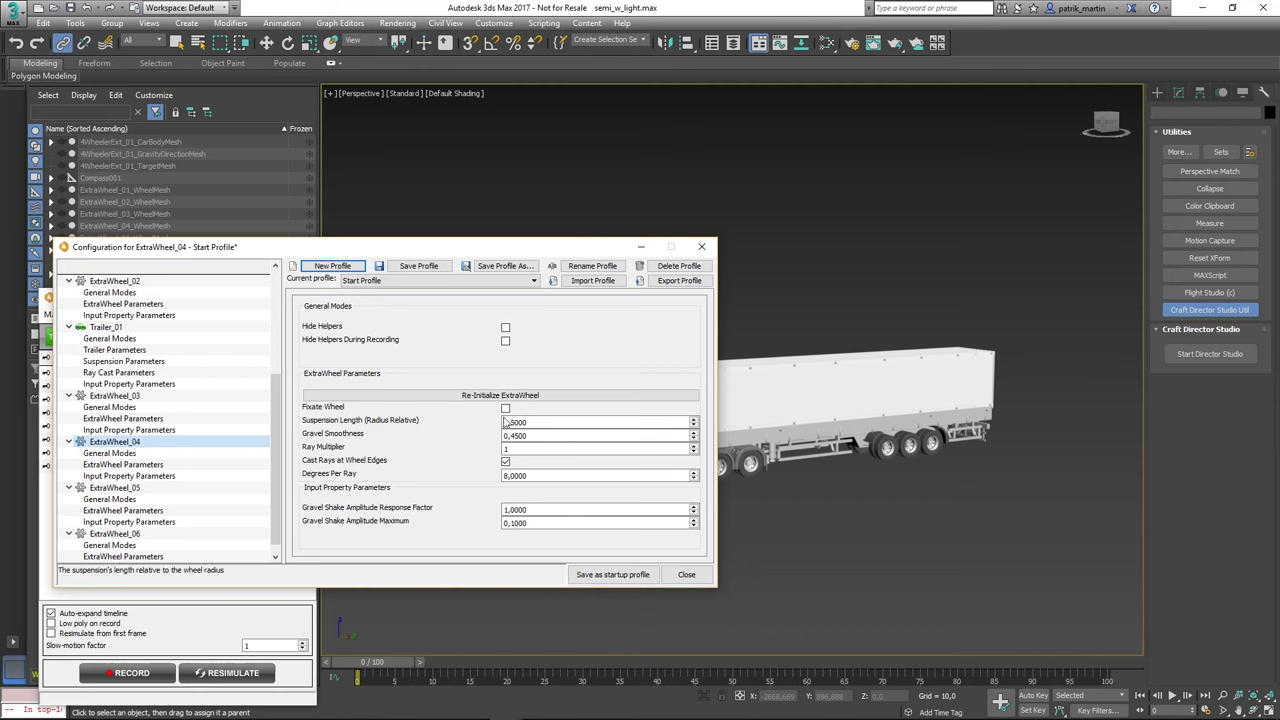
{"action": "key", "text": "Down"}
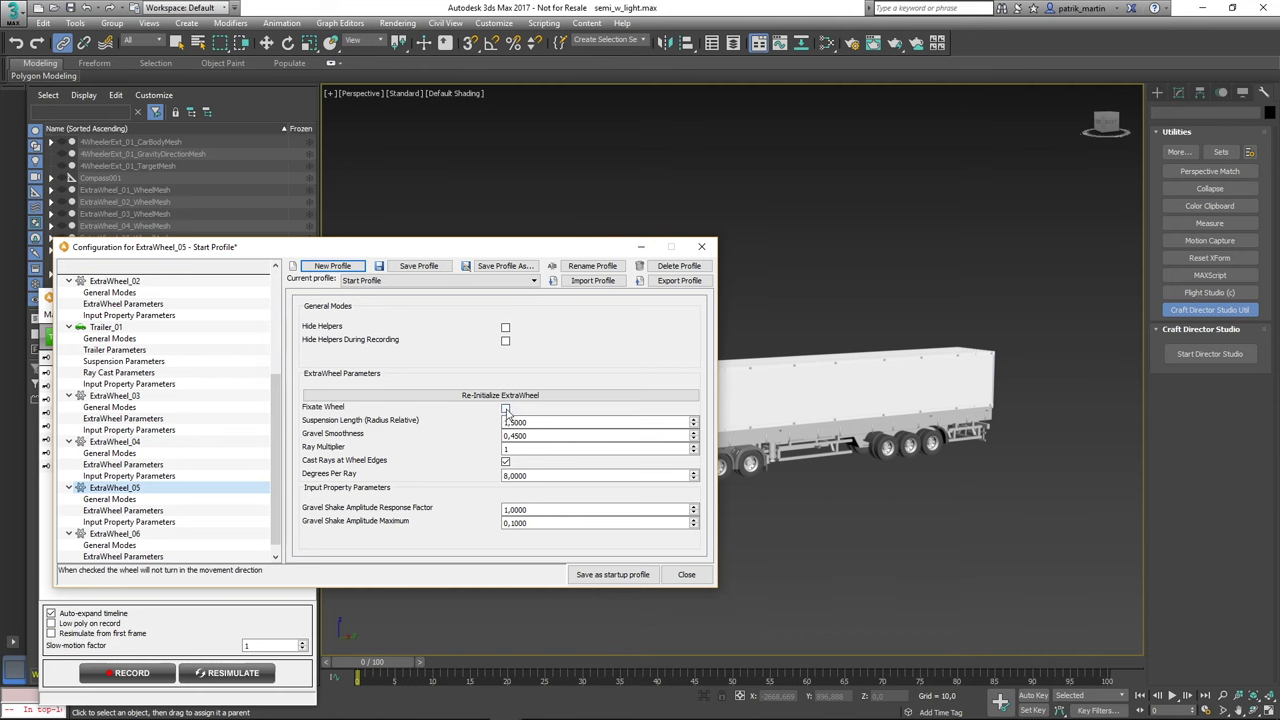
{"action": "left_click", "coordinate": [115, 533]}
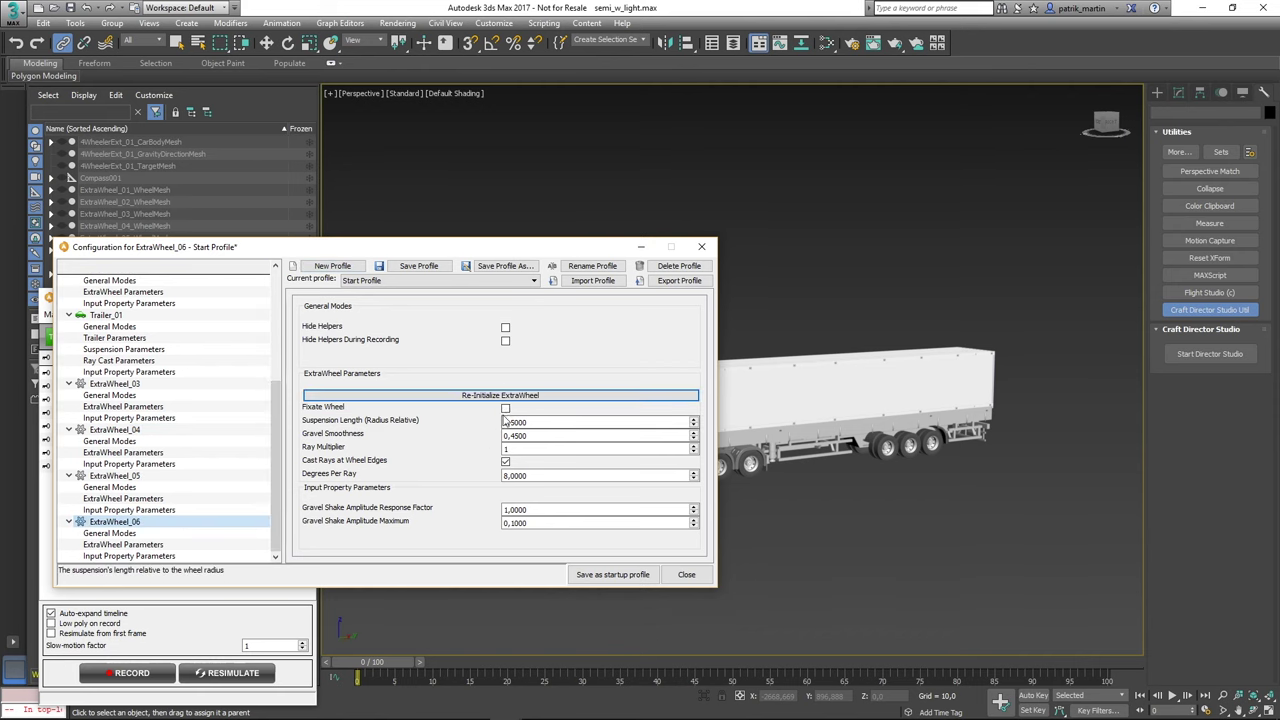
Close the wheel configuration and zoom in on the truck's rear drive wheels.
{"action": "left_click", "coordinate": [686, 574]}
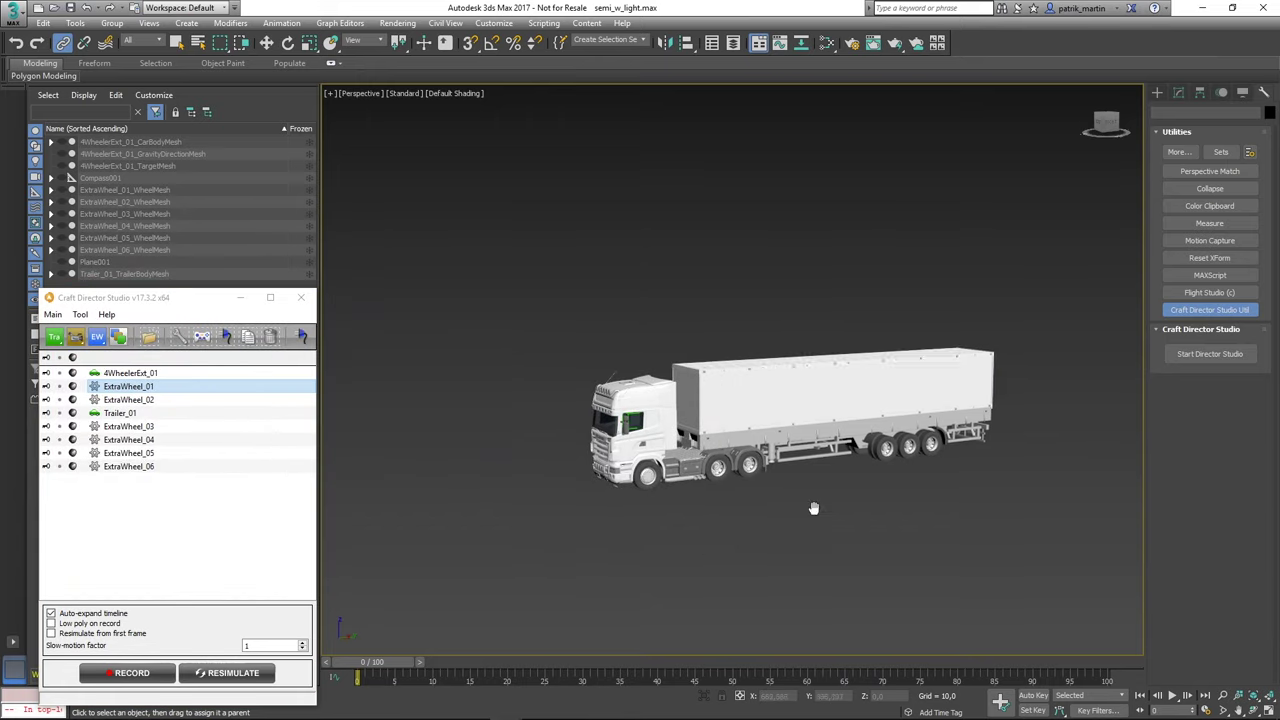
{"action": "scroll", "coordinate": [813, 508], "scroll_direction": "up", "scroll_amount": 5}
{"action": "middle_click_drag", "start_coordinate": [768, 524], "coordinate": [821, 467]}
{"action": "scroll", "coordinate": [821, 467], "scroll_direction": "up", "scroll_amount": 2}
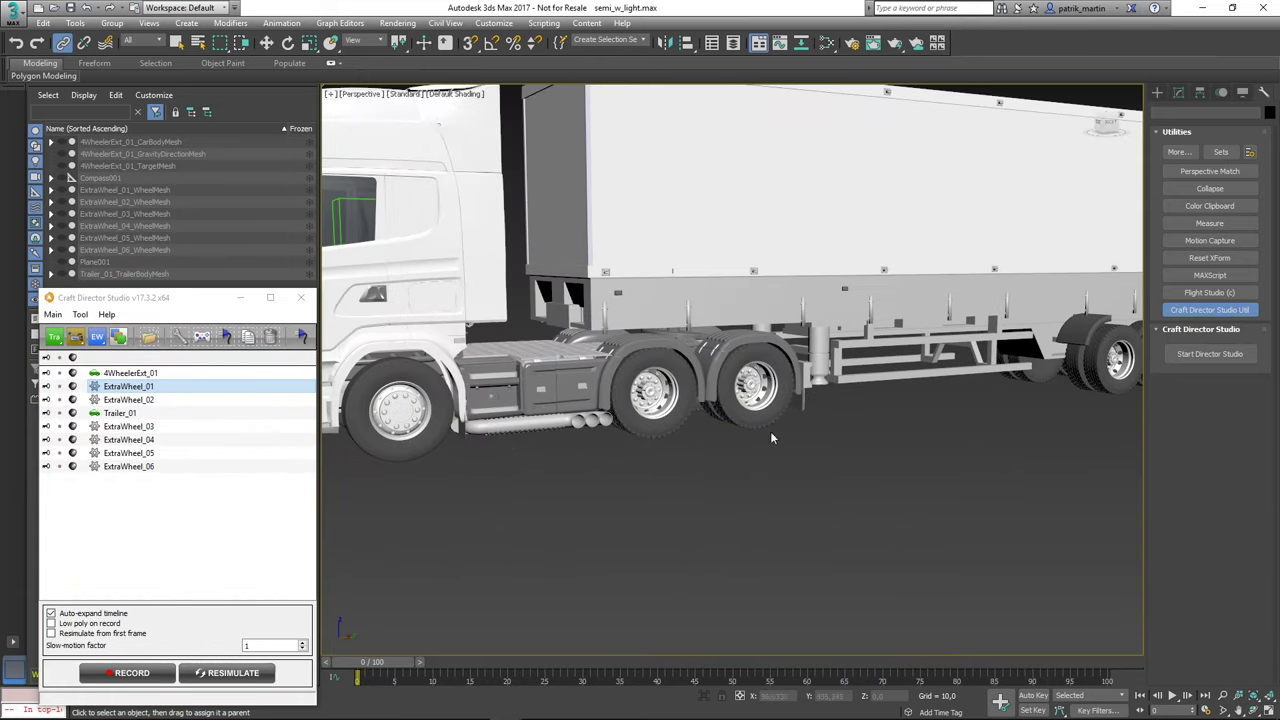
{"action": "left_click", "coordinate": [750, 398]}
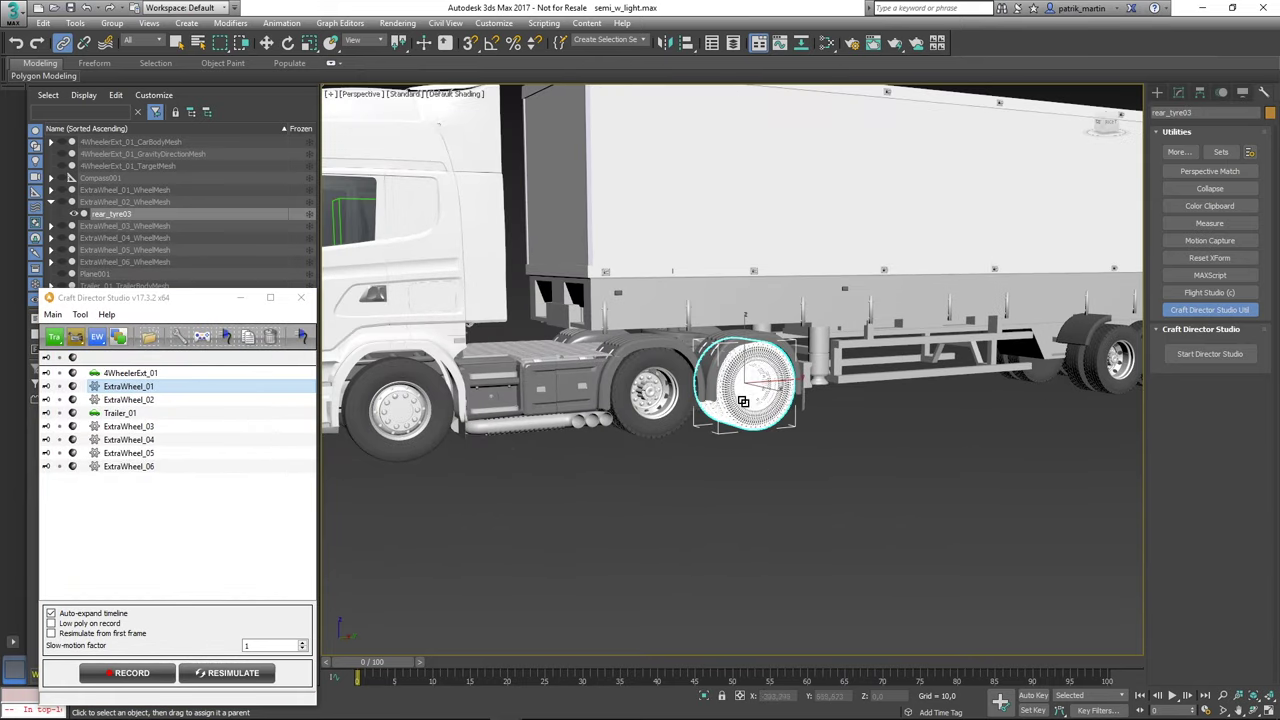
{"action": "left_click", "coordinate": [628, 481]}
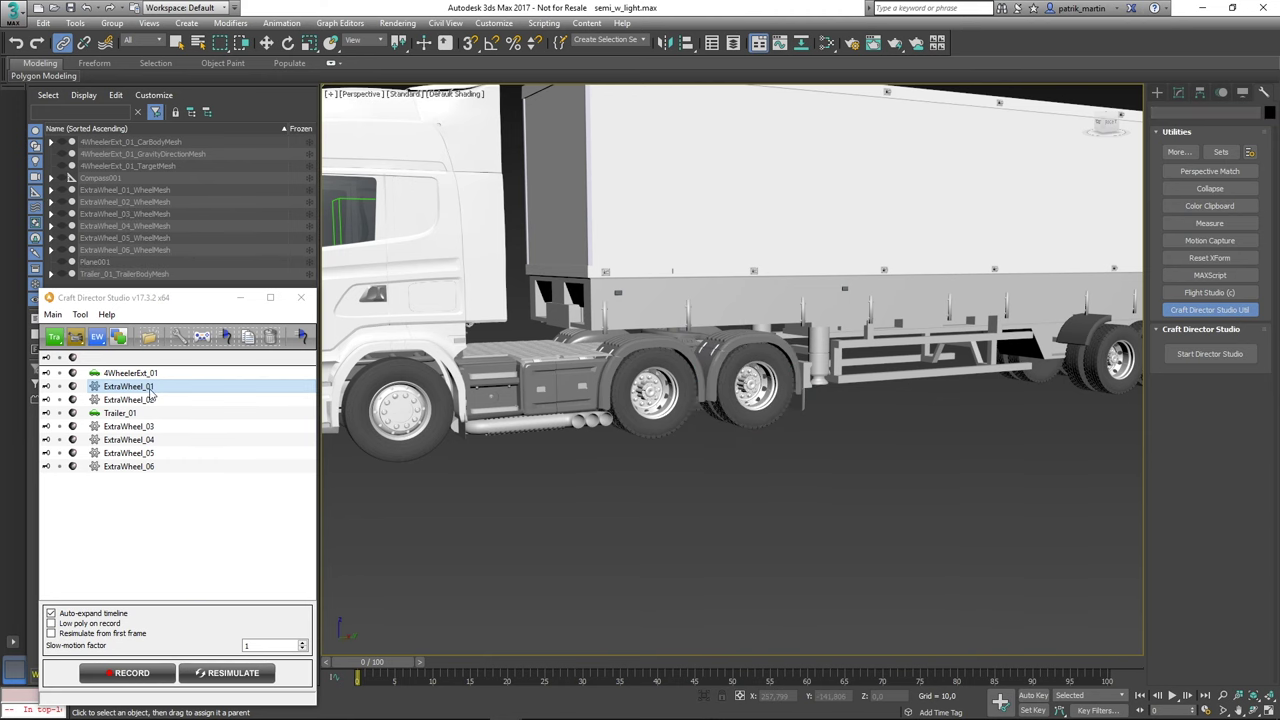
Nudge the Craft Director window up and reframe the viewport centred on the truck.
{"action": "scroll", "coordinate": [651, 508], "scroll_direction": "down", "scroll_amount": 5}
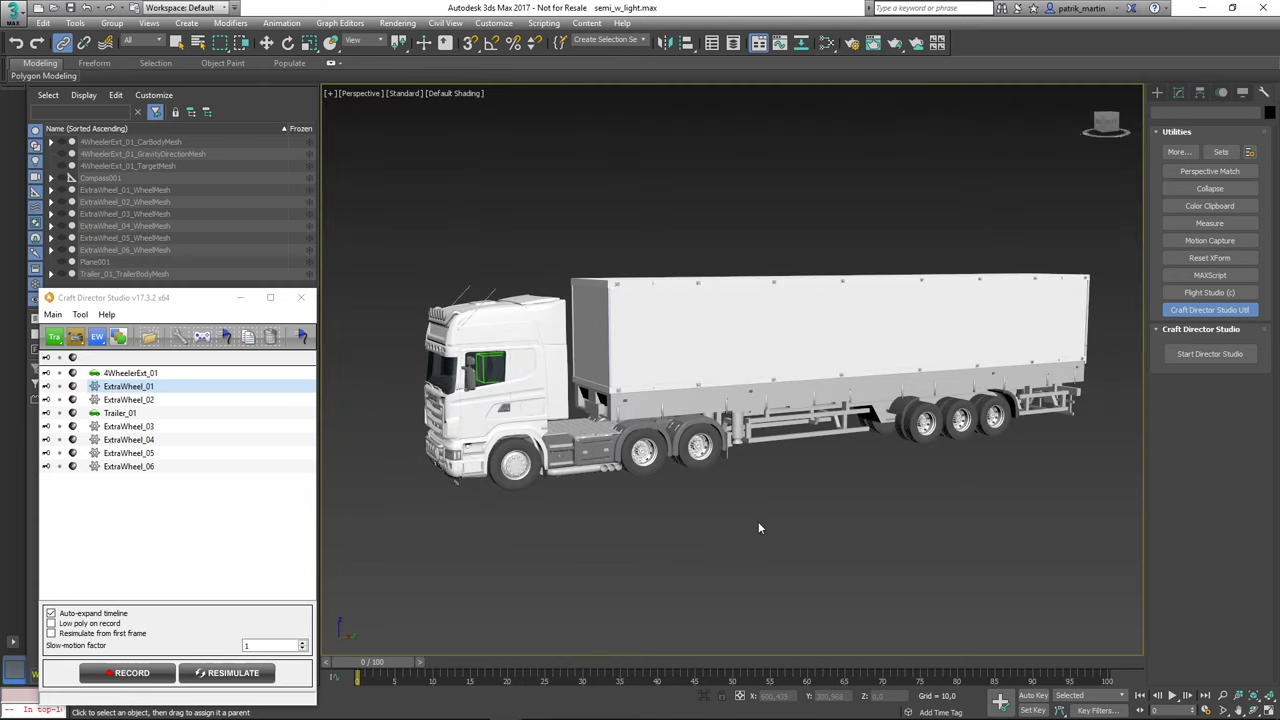
{"action": "left_click_drag", "start_coordinate": [205, 302], "coordinate": [203, 297]}
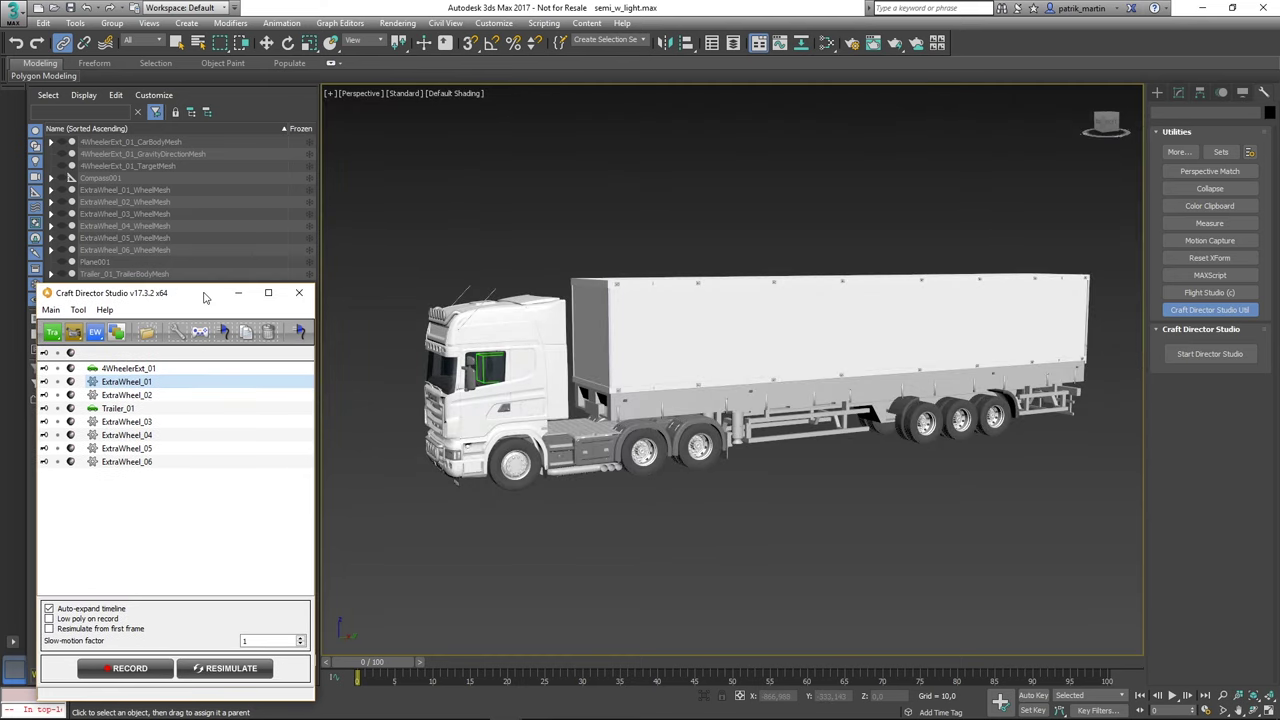
{"action": "left_click", "coordinate": [531, 540]}
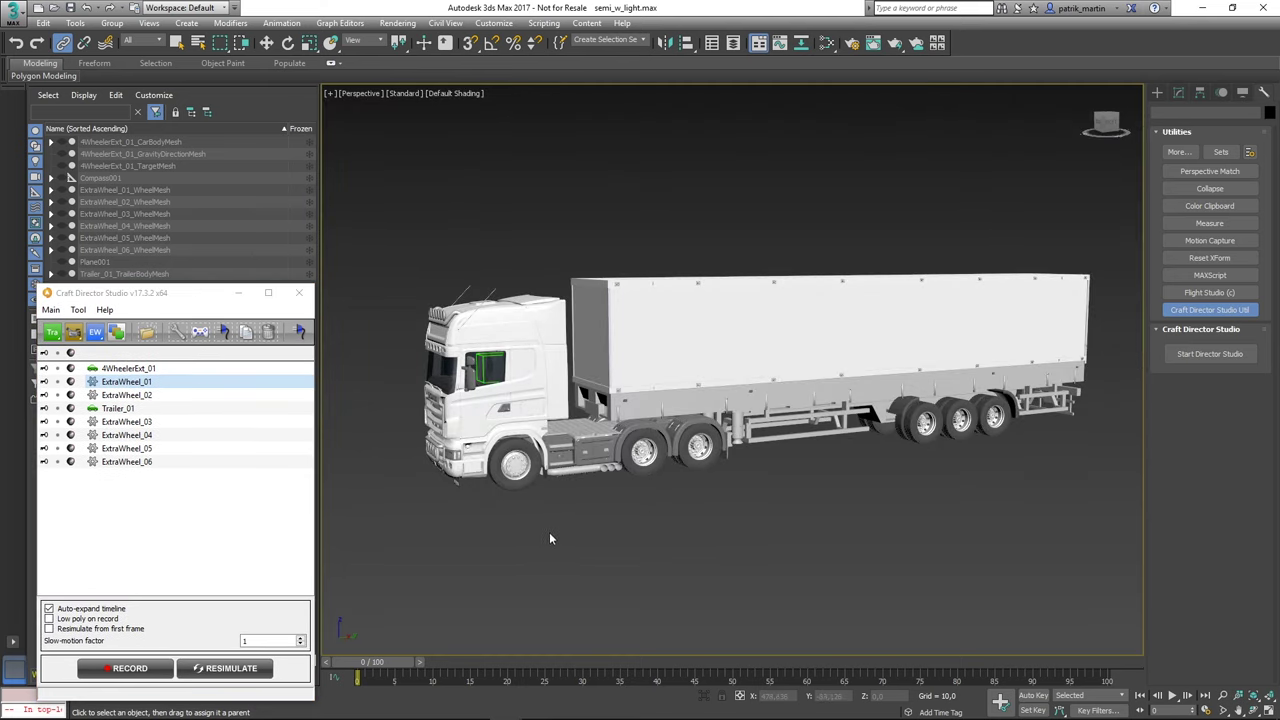
{"action": "scroll", "coordinate": [552, 536], "scroll_direction": "down", "scroll_amount": 3}
{"action": "scroll", "coordinate": [603, 531], "scroll_direction": "down", "scroll_amount": 3}
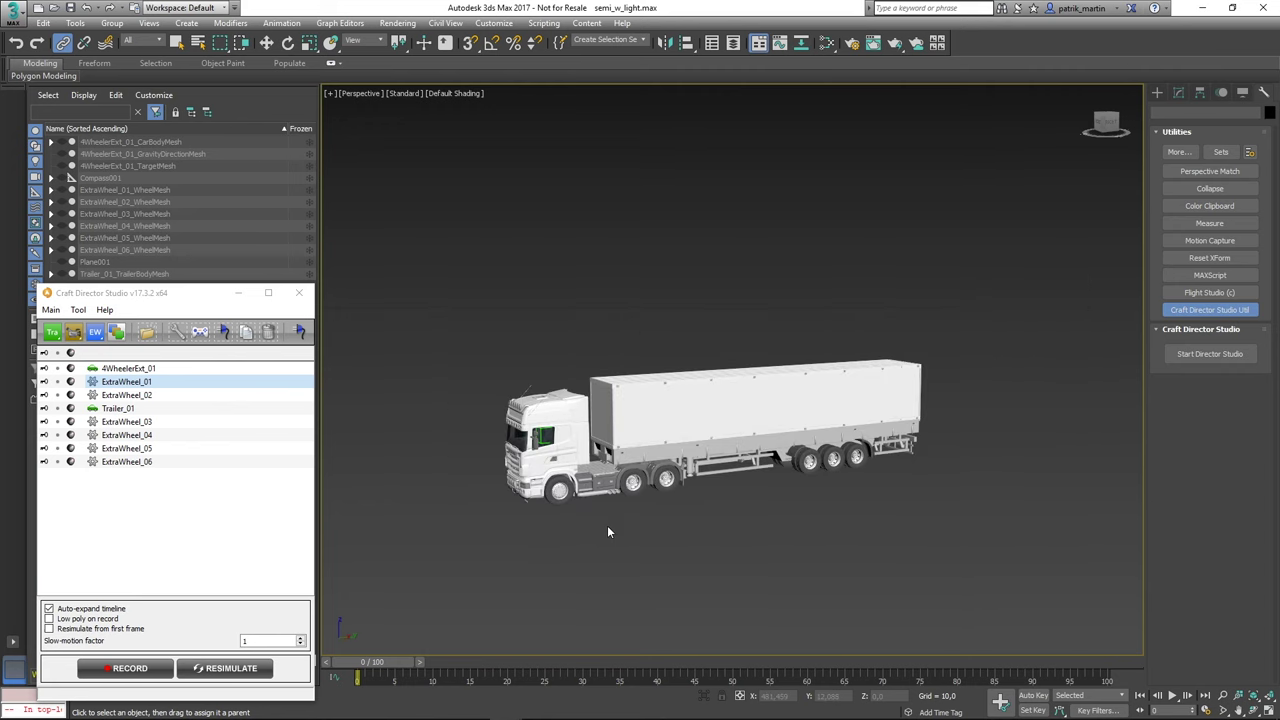
{"action": "middle_click_drag", "start_coordinate": [606, 528], "coordinate": [678, 507]}
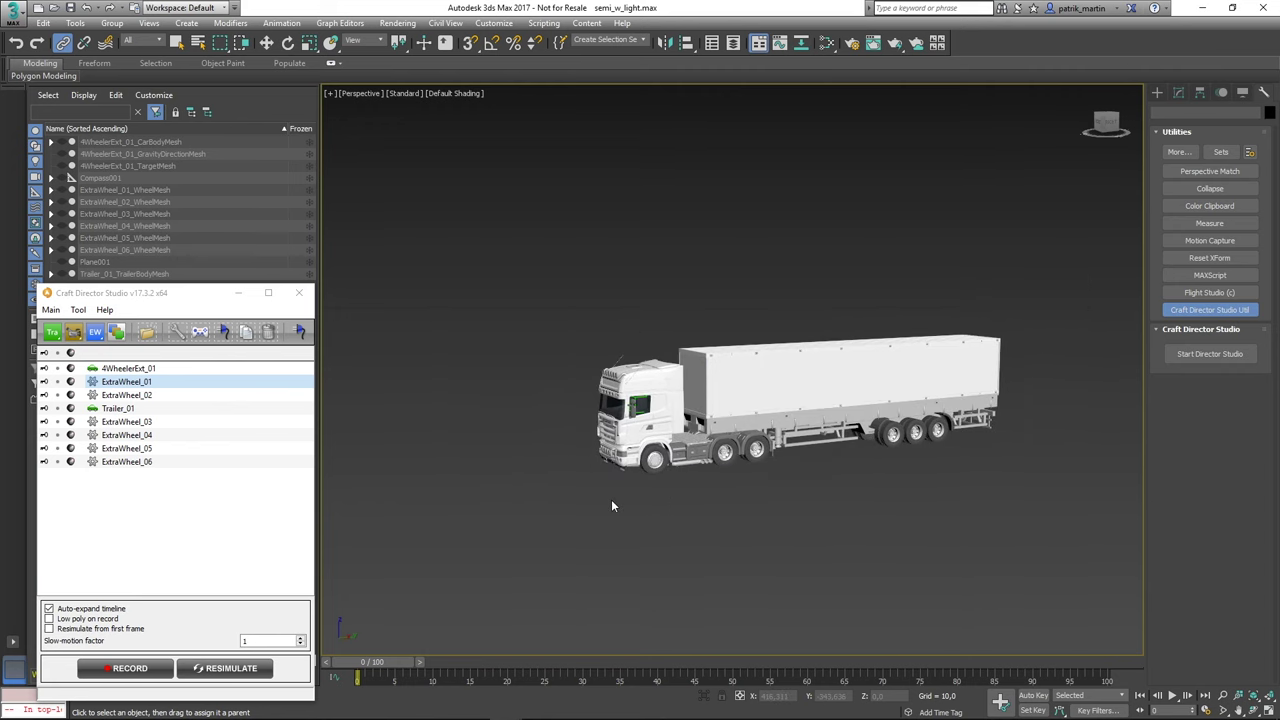
{"action": "scroll", "coordinate": [611, 499], "scroll_direction": "up", "scroll_amount": 3}
{"action": "scroll", "coordinate": [596, 536], "scroll_direction": "up", "scroll_amount": 1}
{"action": "scroll", "coordinate": [600, 529], "scroll_direction": "up", "scroll_amount": 1}
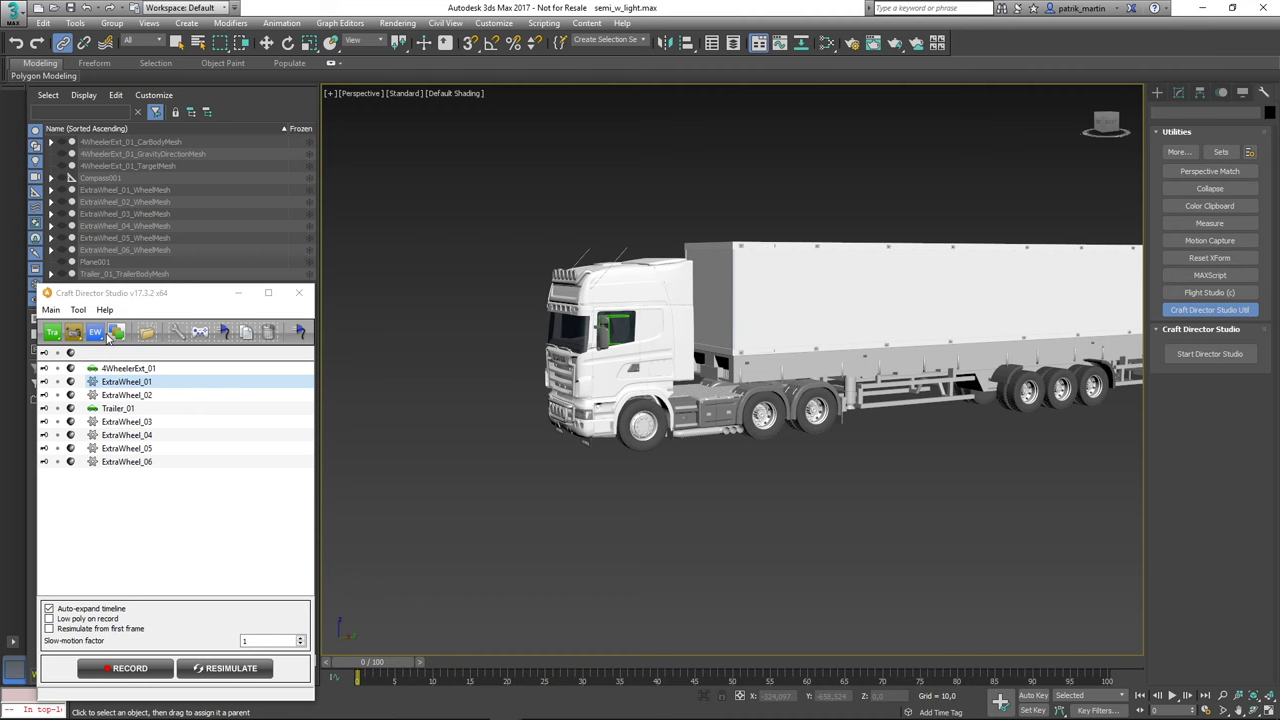
{"action": "left_click", "coordinate": [200, 335]}
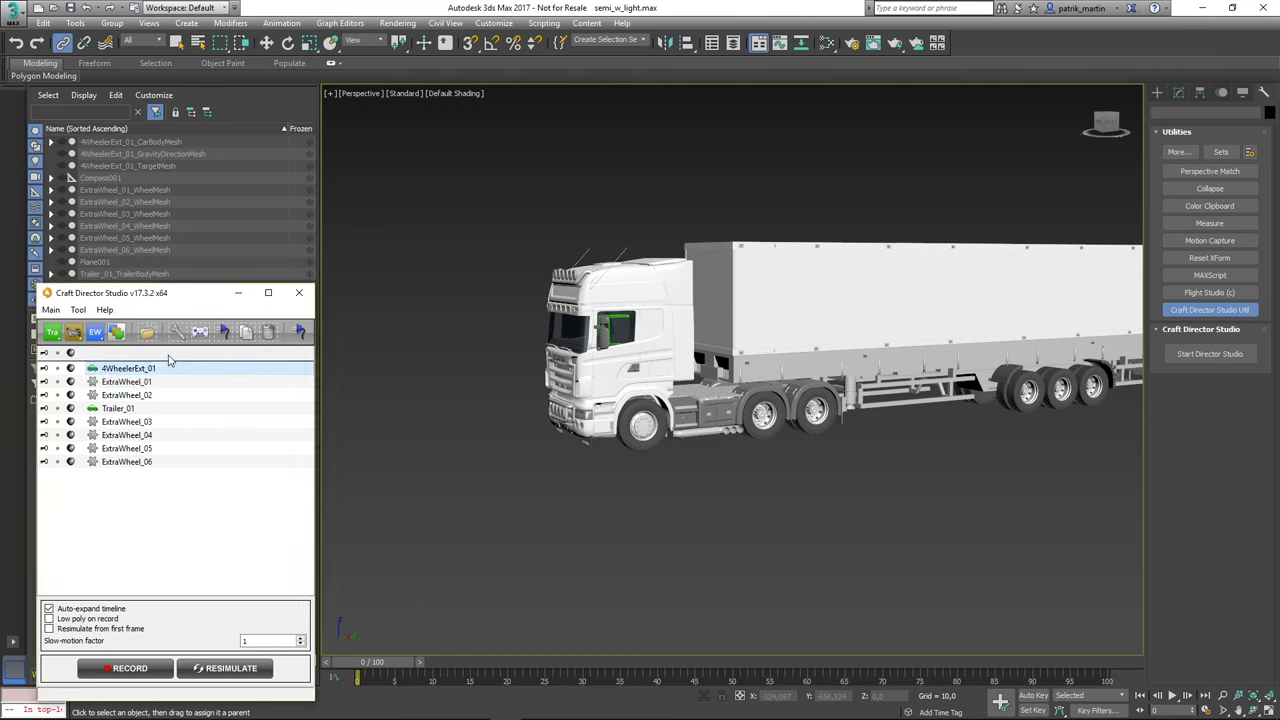
{"action": "double_click", "coordinate": [170, 367]}
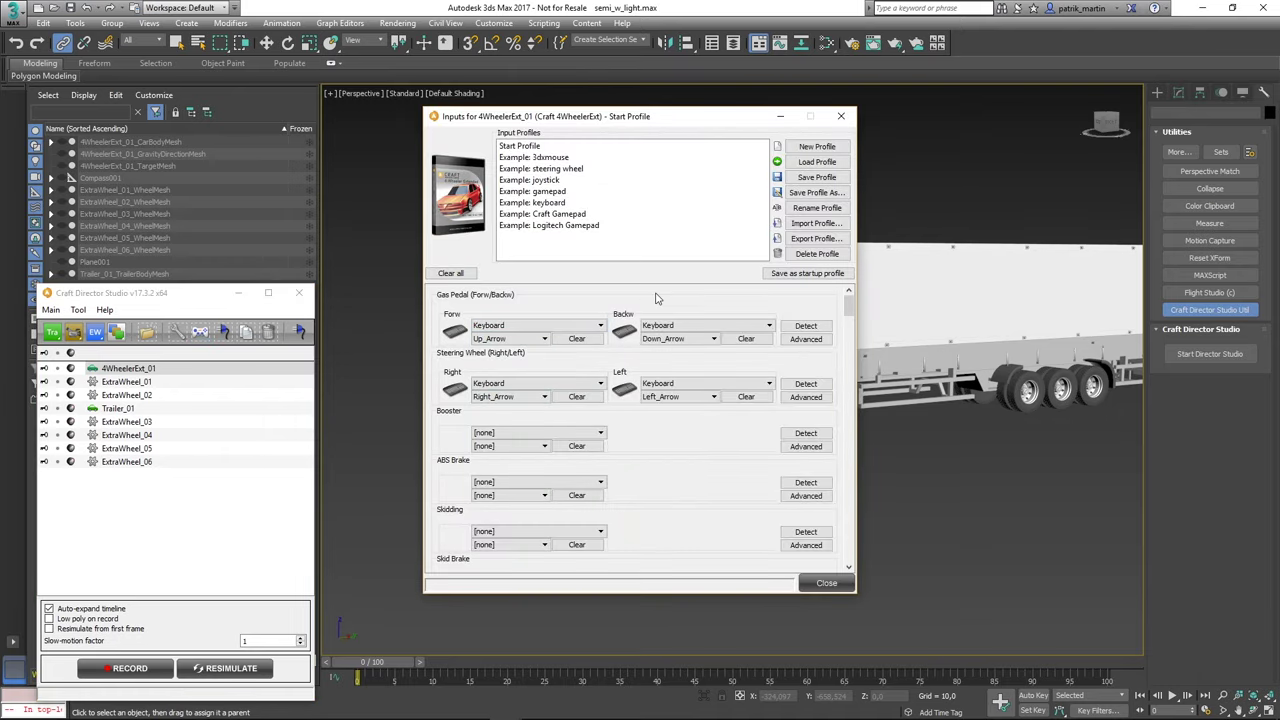
{"action": "left_click_drag", "start_coordinate": [657, 127], "coordinate": [358, 140]}
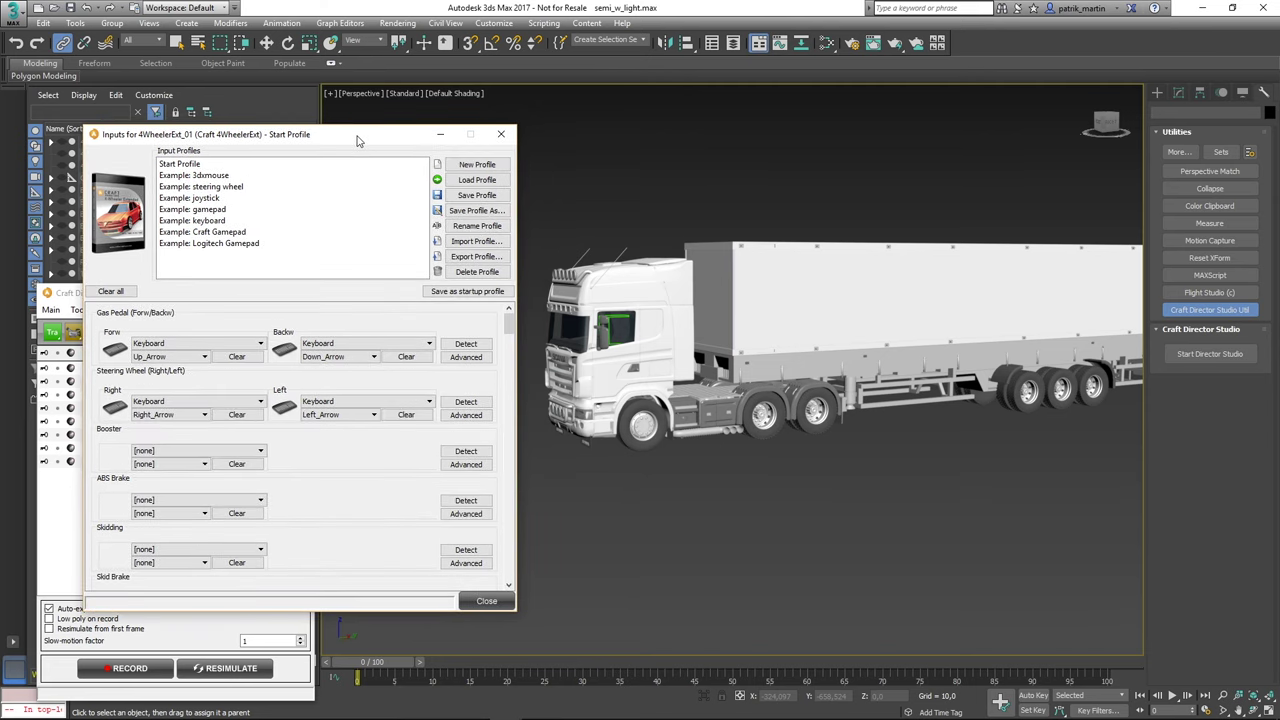
{"action": "left_click_drag", "start_coordinate": [361, 136], "coordinate": [350, 137]}
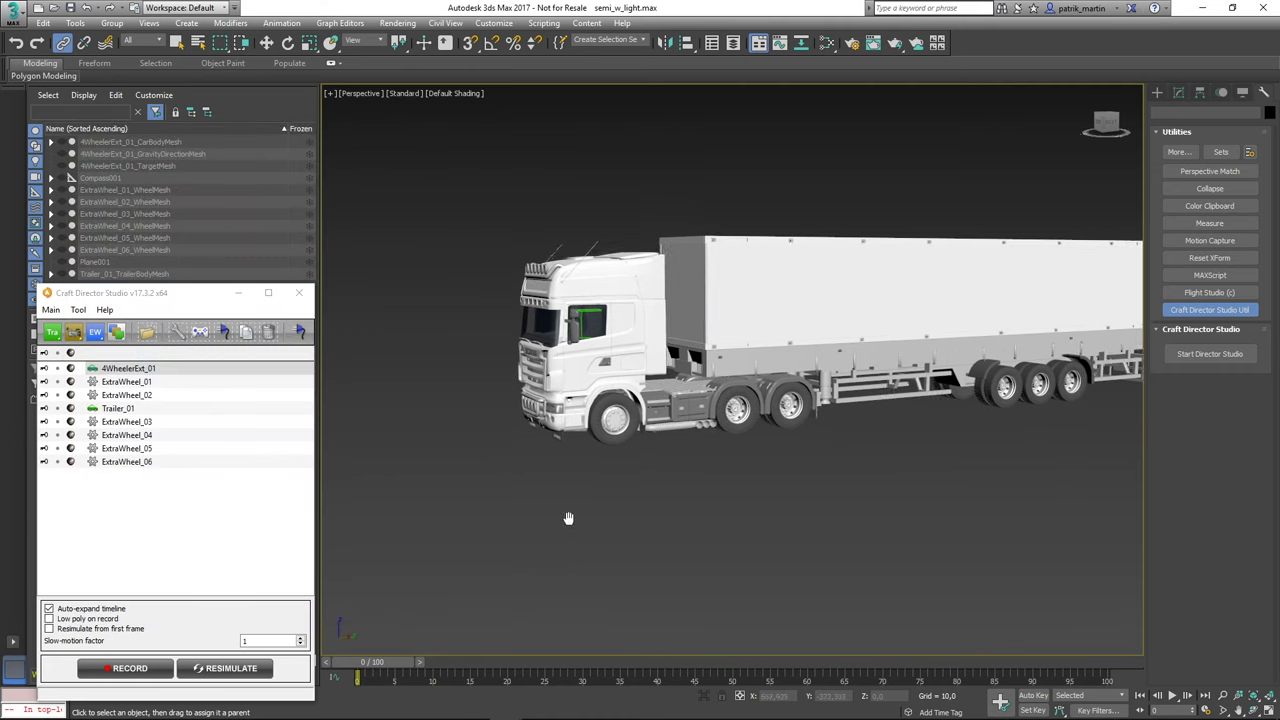
Record a truck-and-trailer drive, scrub back through the 800 frames, and lower the rig panel.
{"action": "left_click", "coordinate": [140, 668]}
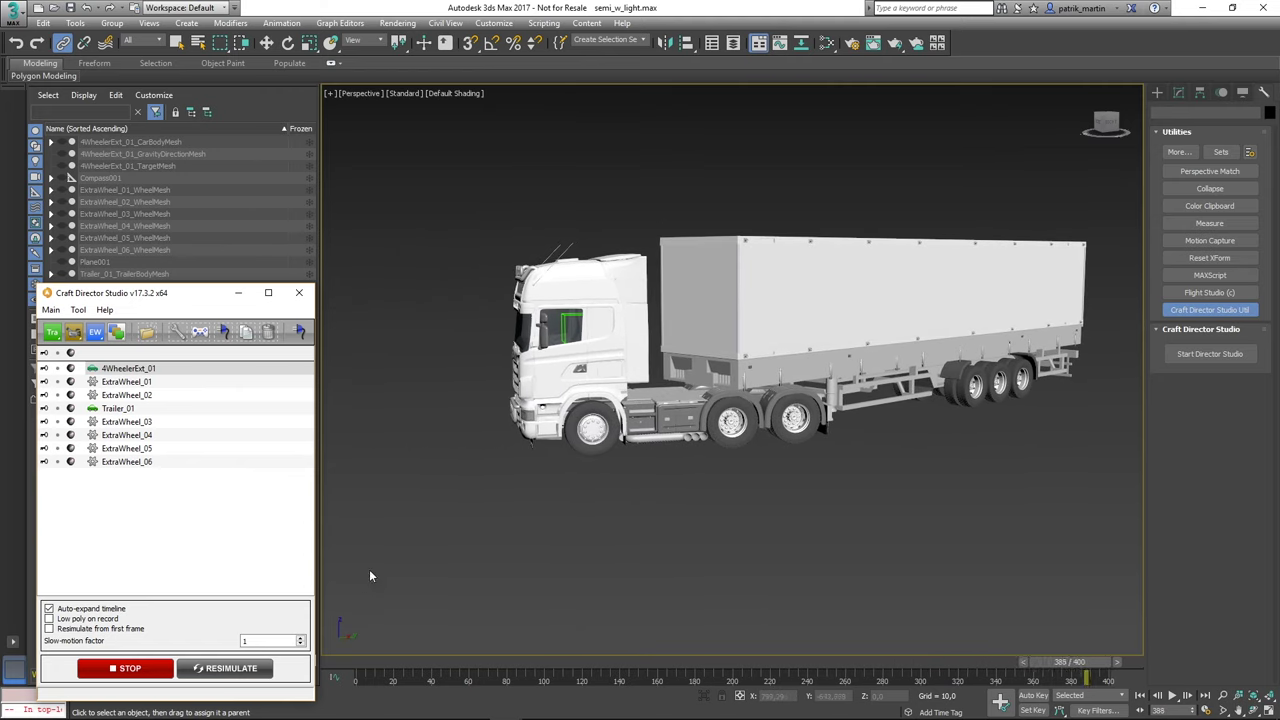
{"action": "left_click_drag", "start_coordinate": [756, 676], "coordinate": [355, 661]}
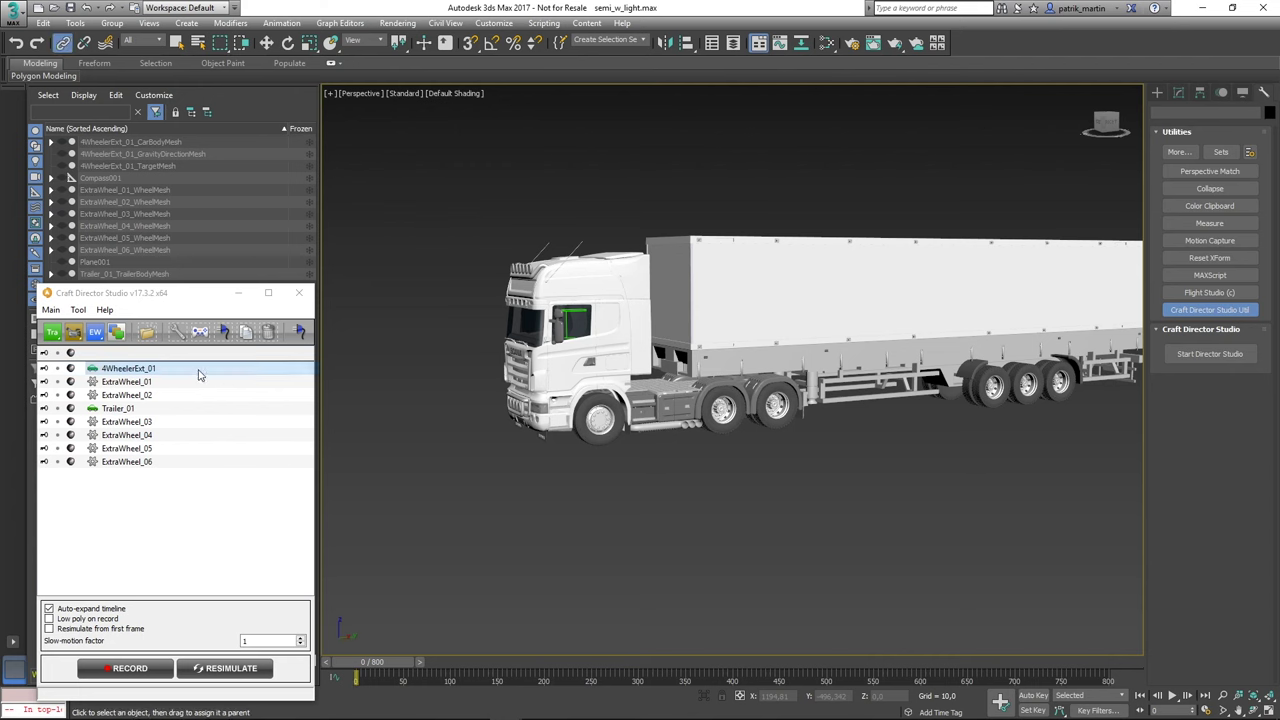
{"action": "left_click_drag", "start_coordinate": [185, 298], "coordinate": [56, 300]}
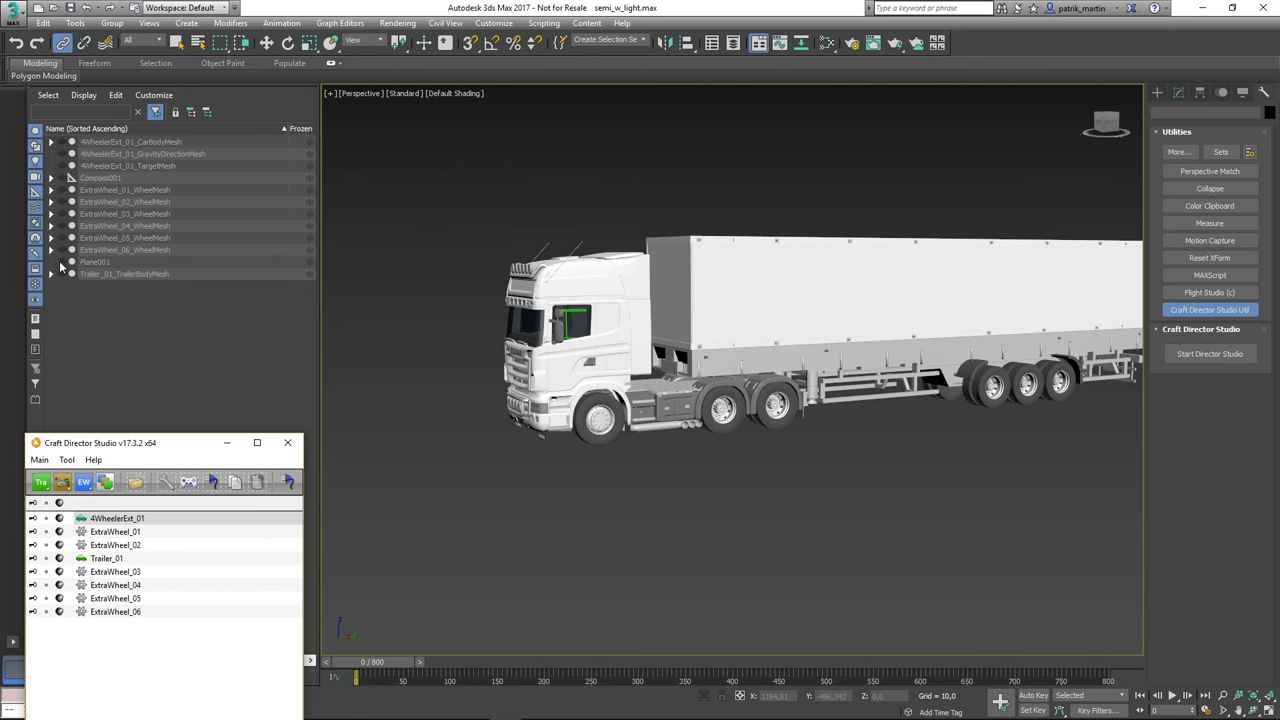
Unhide the Plane001 terrain and all of the rig's helper meshes.
{"action": "left_click", "coordinate": [61, 262]}
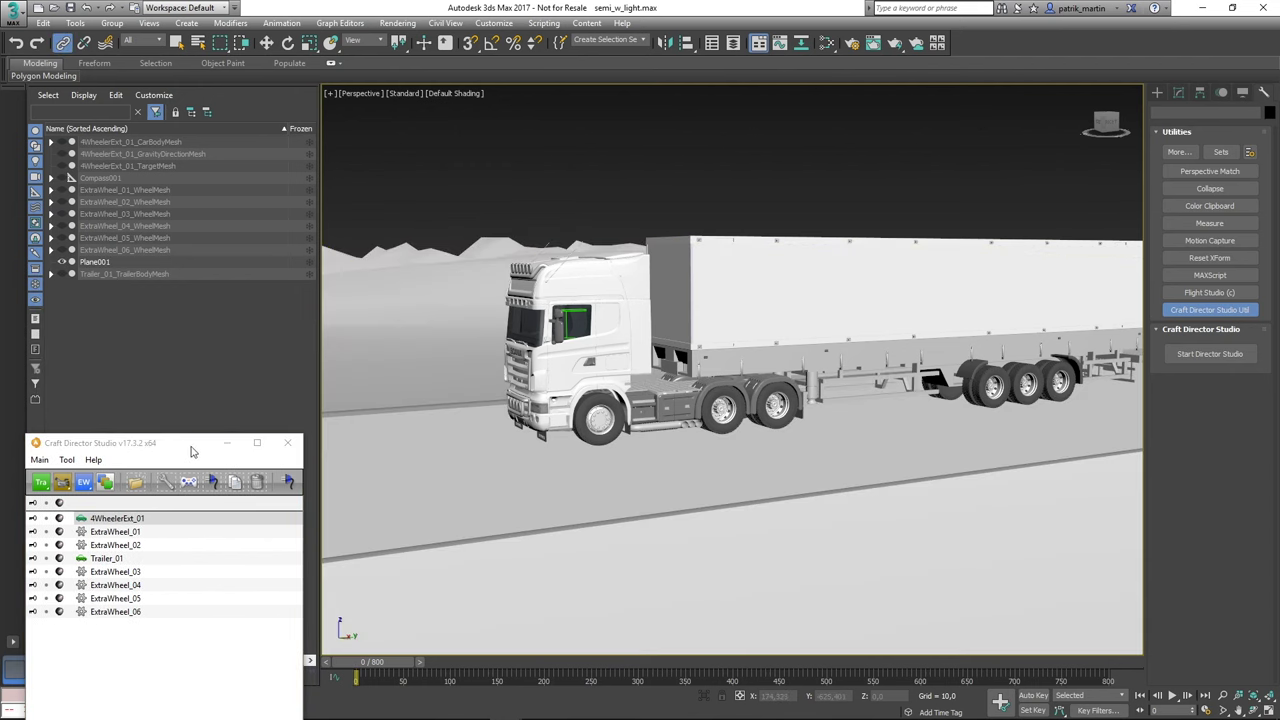
{"action": "left_click_drag", "start_coordinate": [192, 451], "coordinate": [229, 349]}
{"action": "left_click", "coordinate": [83, 402]}
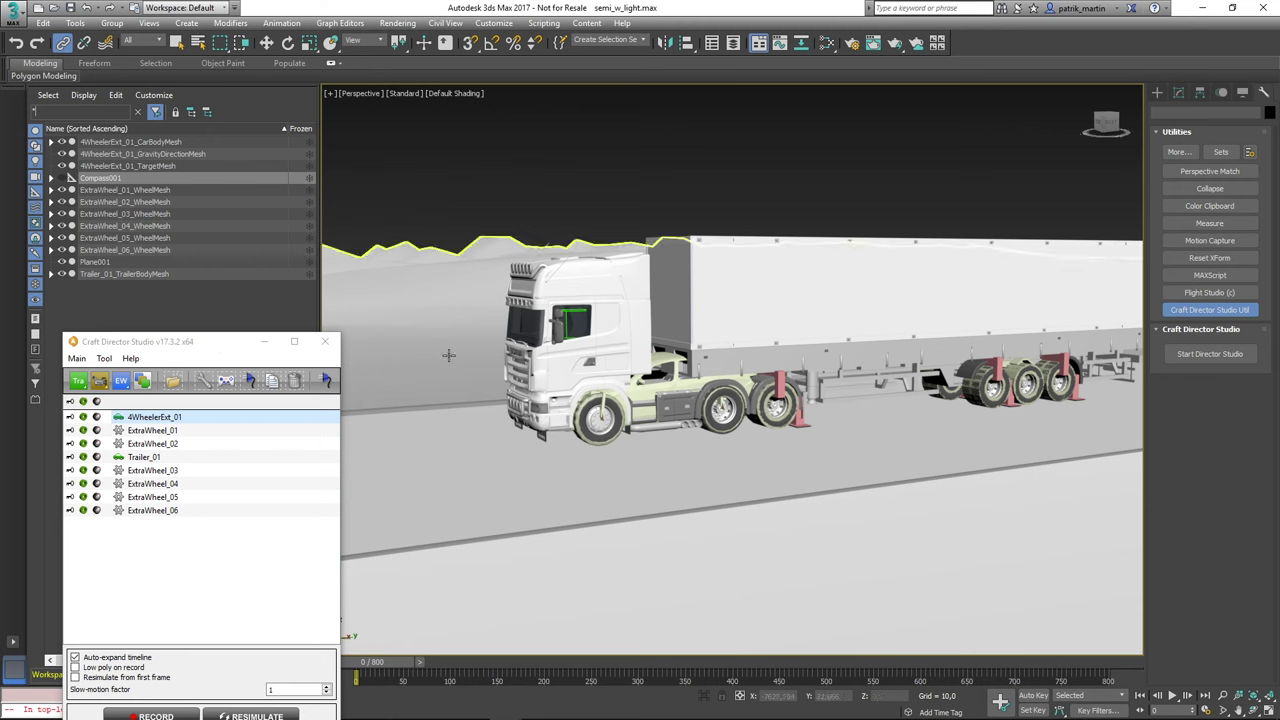
Filter the scene list by *gravity* and parent the GravityDirectionMesh helpers under Plane001.
{"action": "left_click_drag", "start_coordinate": [213, 351], "coordinate": [203, 315]}
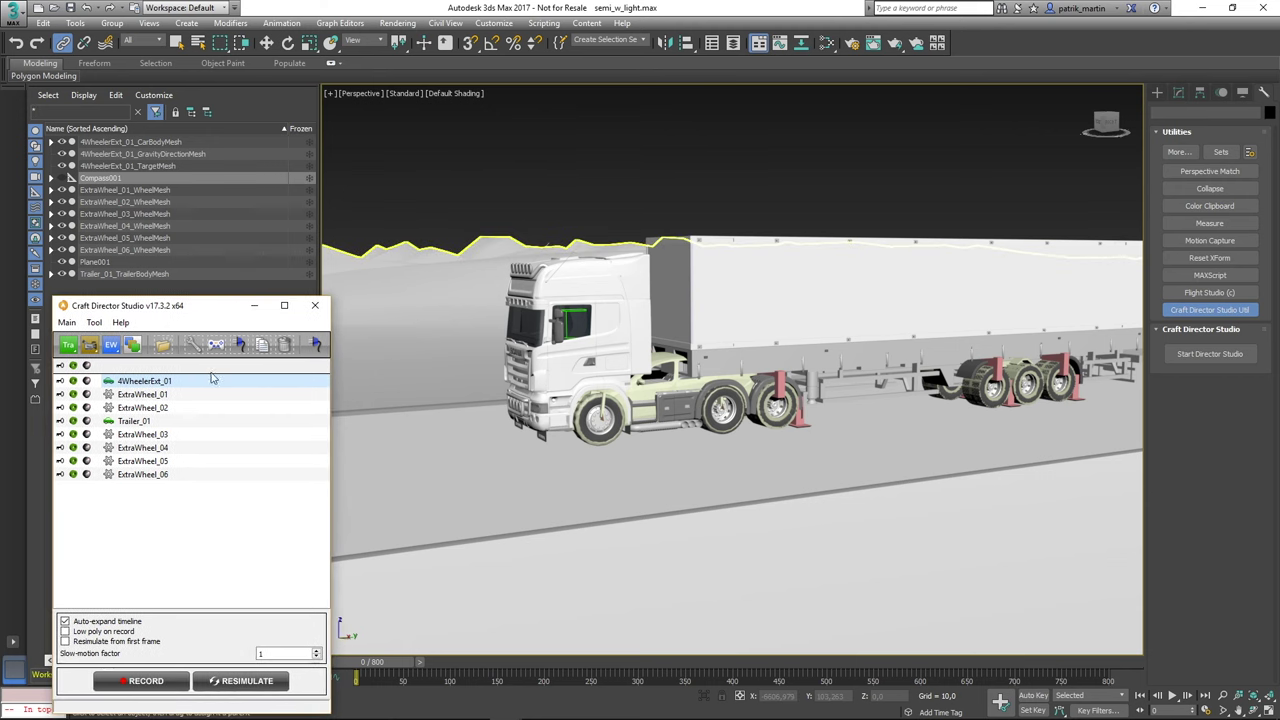
{"action": "left_click", "coordinate": [66, 113]}
{"action": "type", "text": "*"}
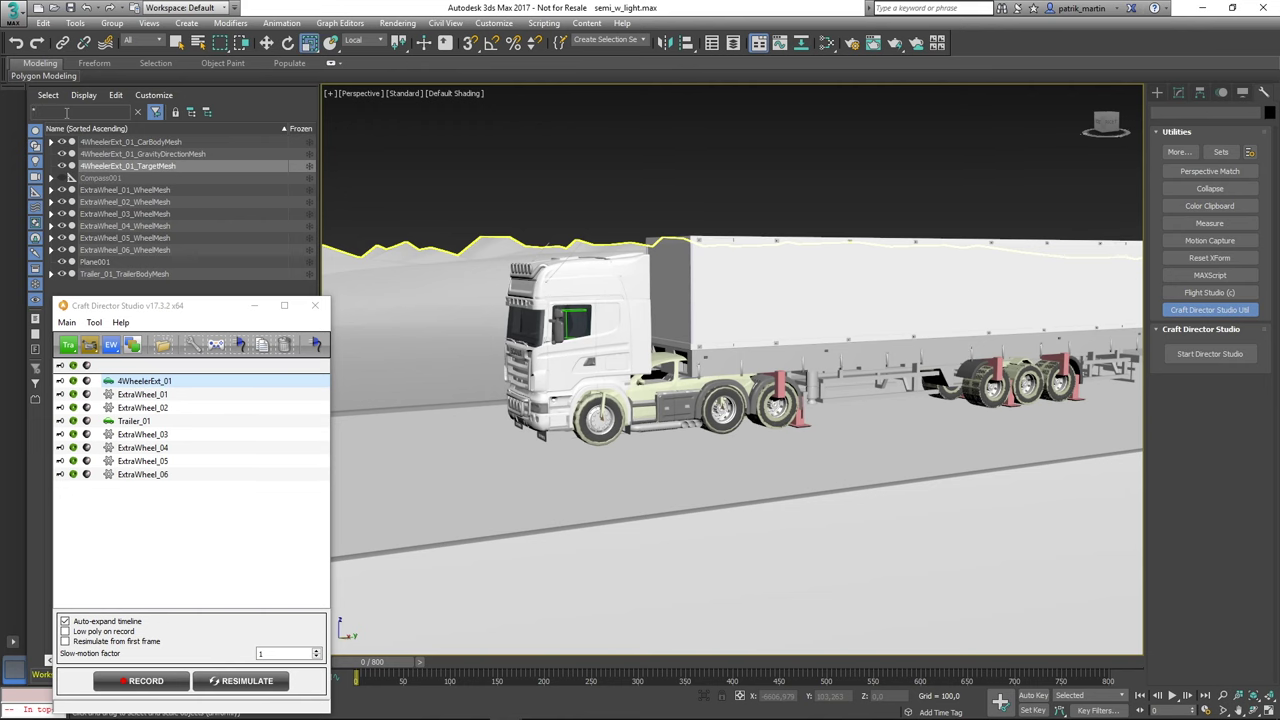
{"action": "type", "text": "gravity*"}
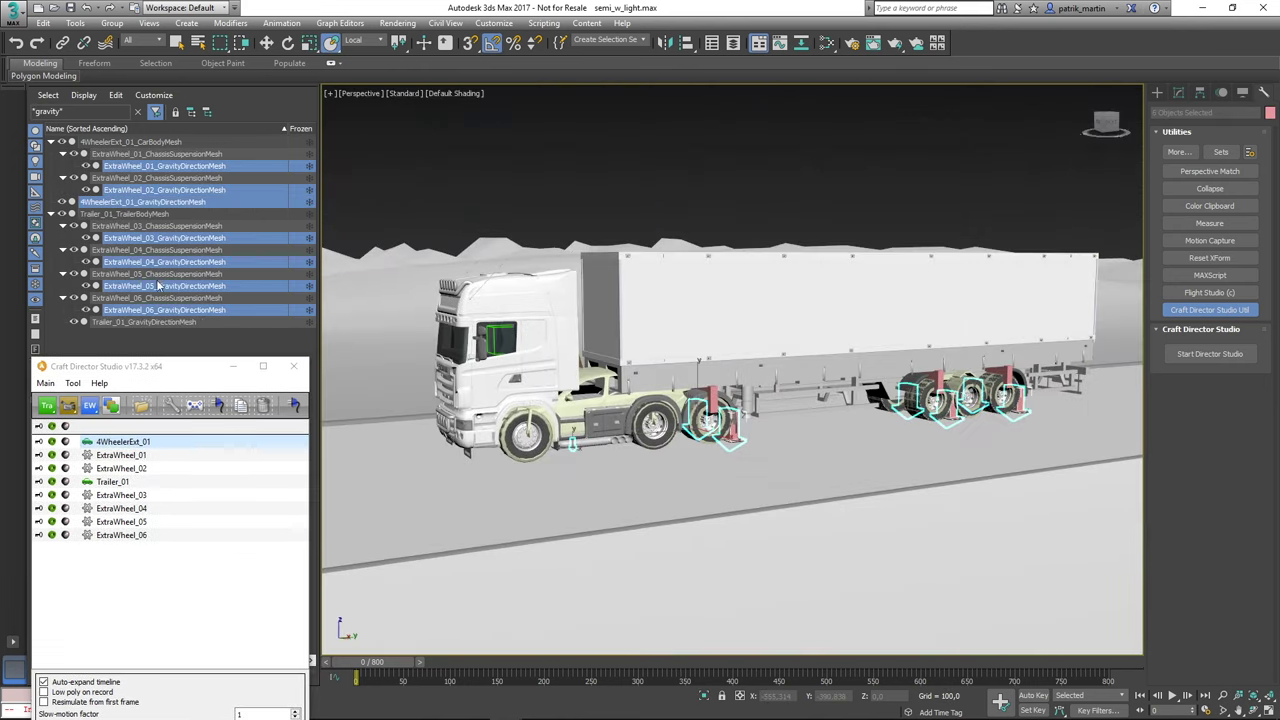
{"action": "left_click_drag", "start_coordinate": [185, 369], "coordinate": [185, 408]}
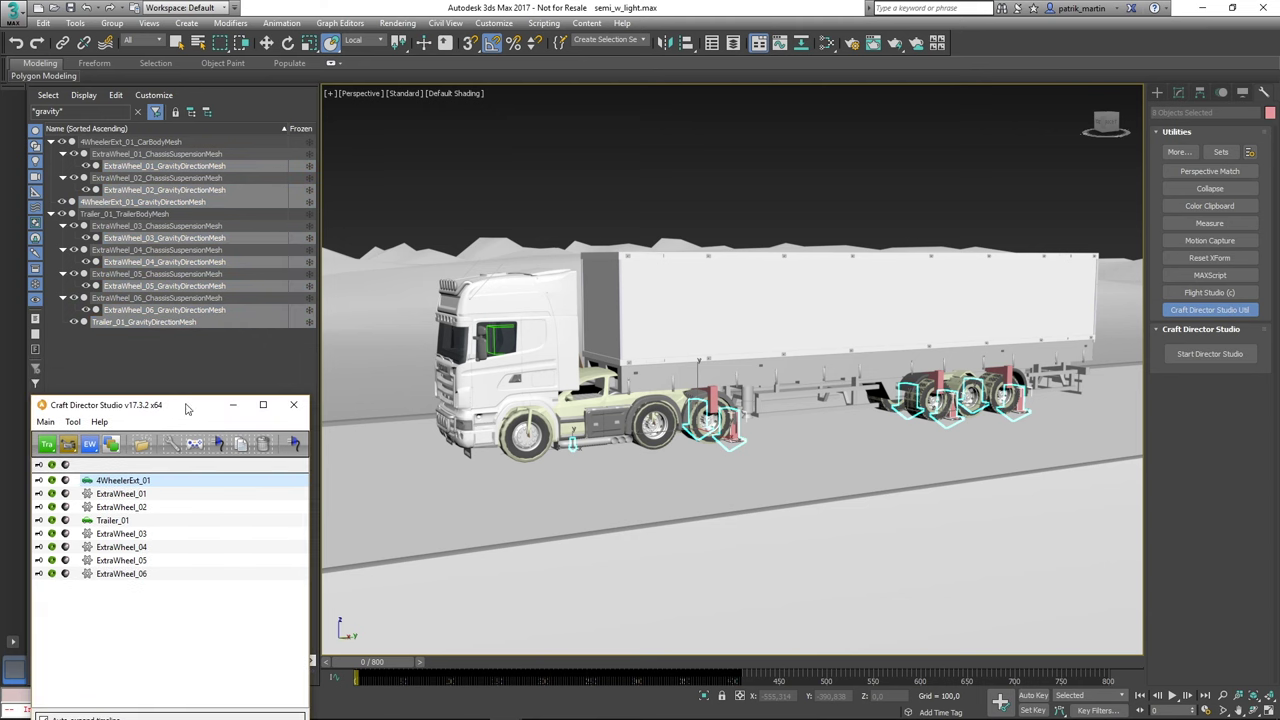
{"action": "left_click", "coordinate": [139, 112]}
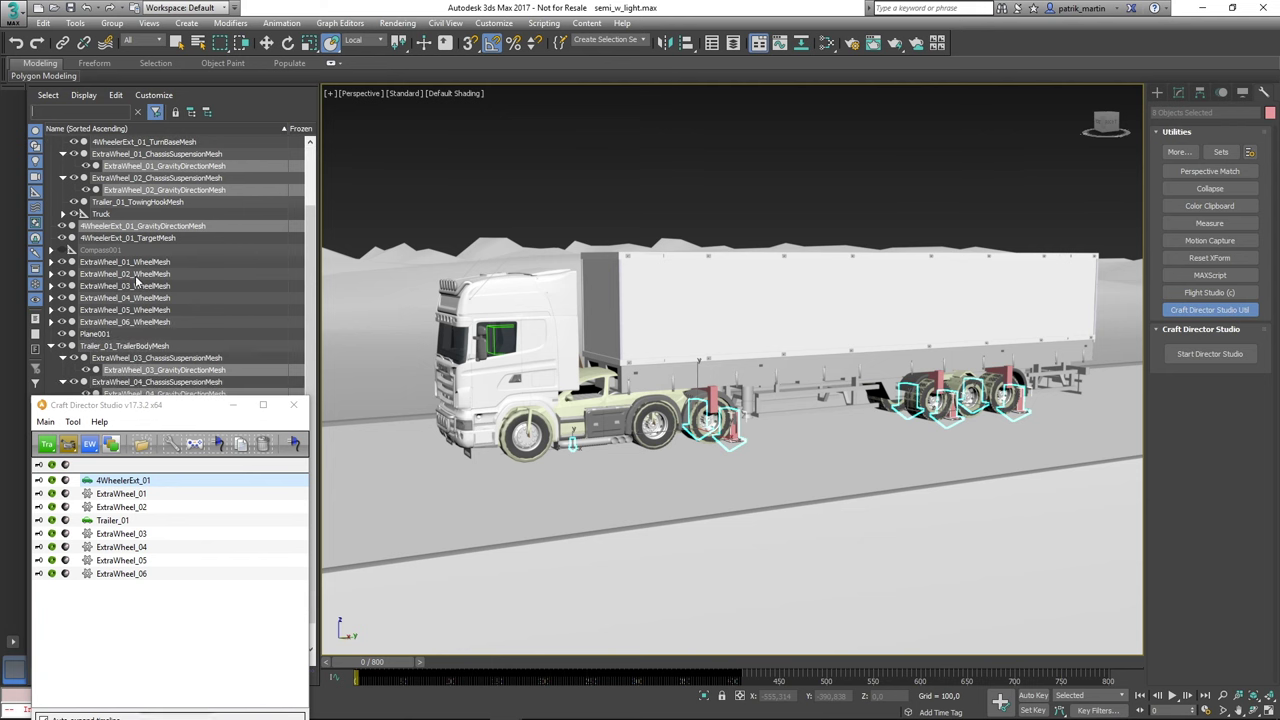
{"action": "scroll", "coordinate": [126, 231], "scroll_direction": "down", "scroll_amount": 1}
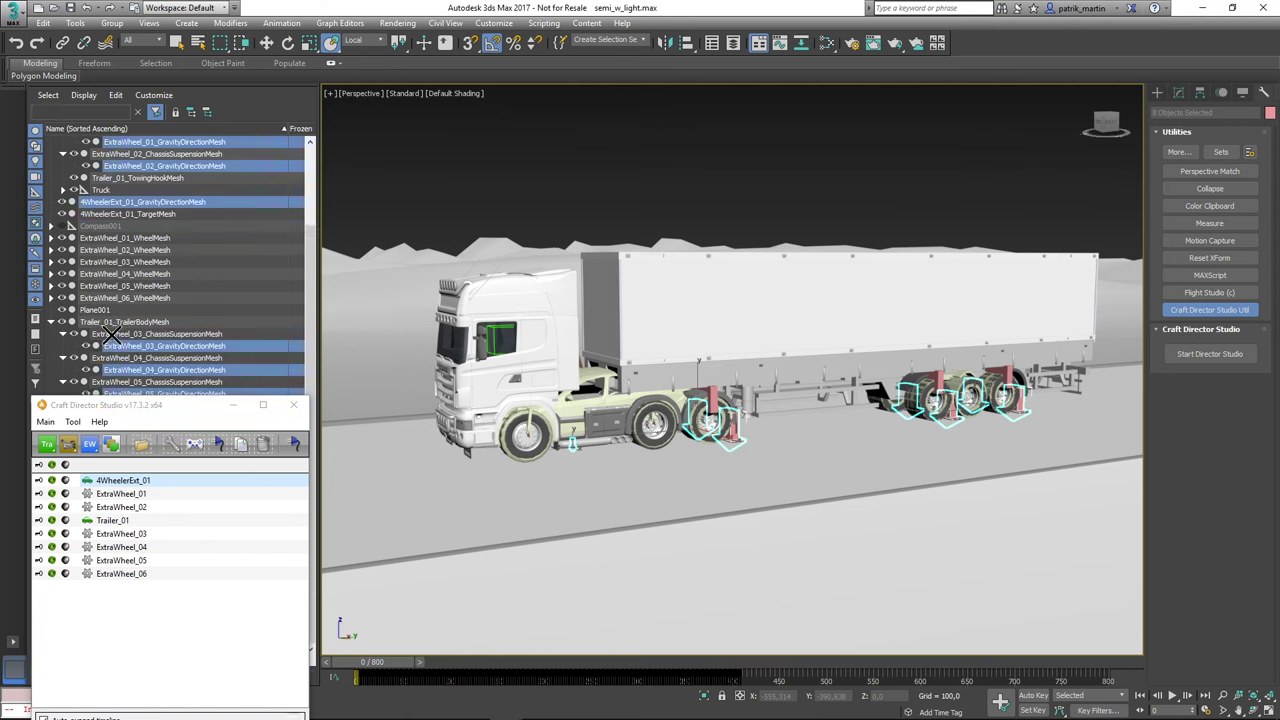
{"action": "left_click_drag", "start_coordinate": [93, 311], "coordinate": [93, 312]}
{"action": "scroll", "coordinate": [122, 354], "scroll_direction": "down", "scroll_amount": 3}
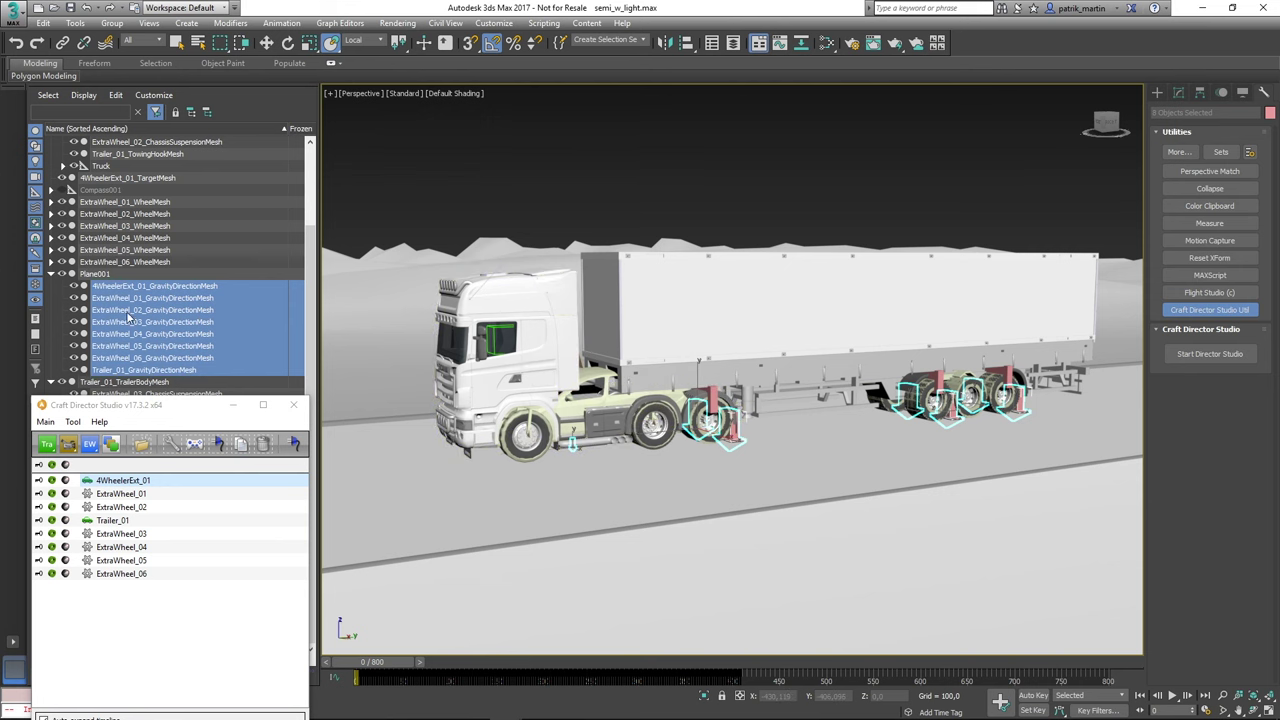
Hide the rig helpers, deselect, face the truck's front, and record a new drive across the terrain.
{"action": "left_click_drag", "start_coordinate": [195, 406], "coordinate": [195, 265]}
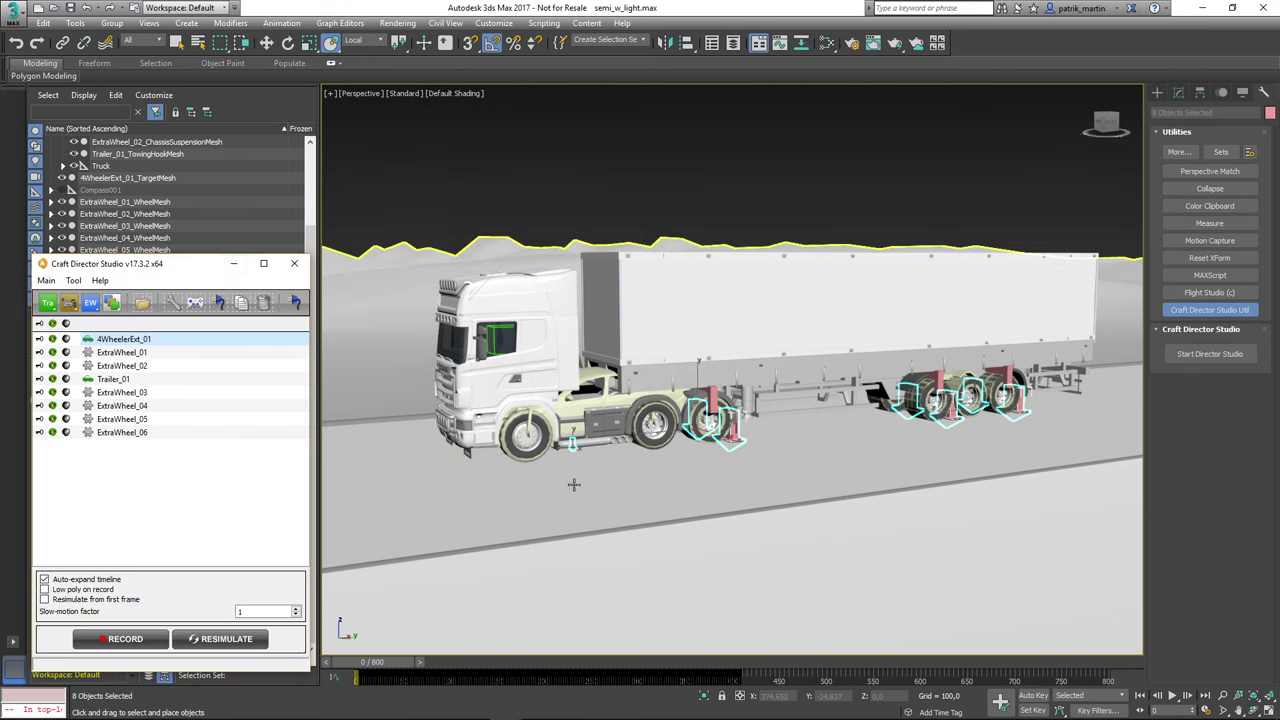
{"action": "left_click", "coordinate": [53, 324]}
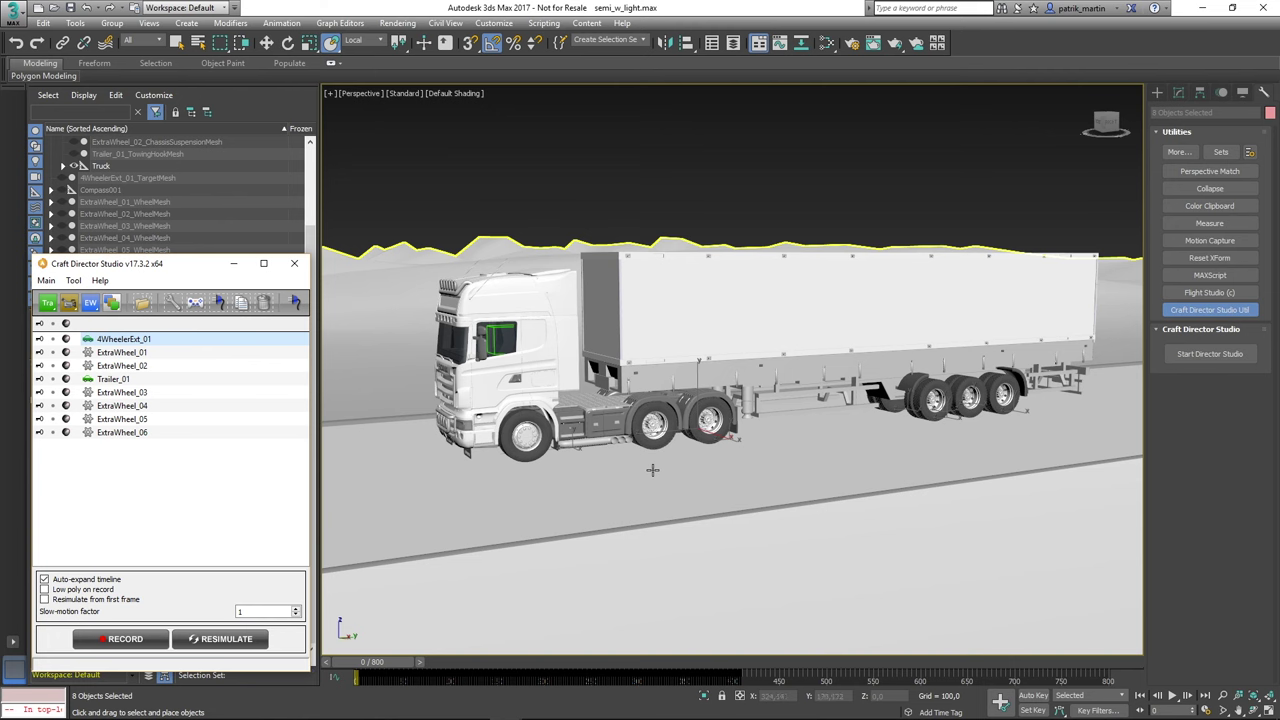
{"action": "left_click", "coordinate": [599, 209]}
{"action": "mouse_move", "coordinate": [600, 461]}
{"action": "middle_mouse_down"}
{"action": "mouse_move", "coordinate": [657, 499]}
{"action": "mouse_move", "coordinate": [648, 494]}
{"action": "middle_mouse_up"}
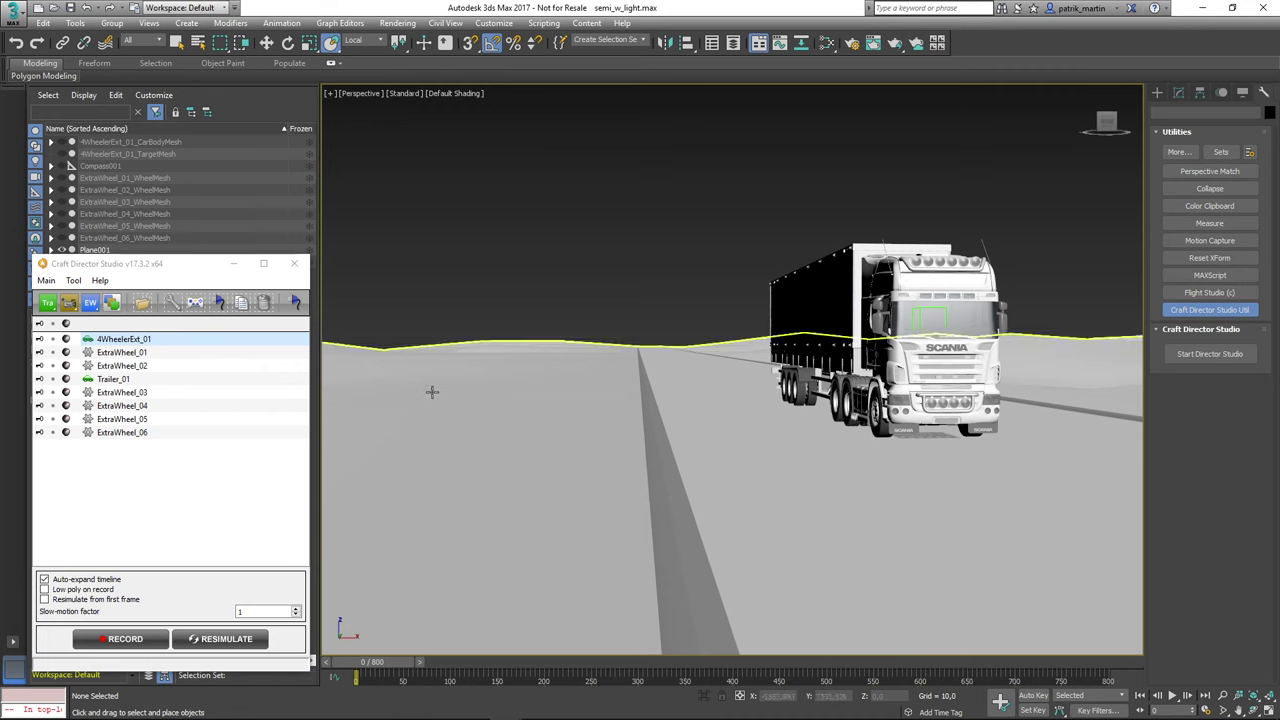
{"action": "left_click_drag", "start_coordinate": [185, 268], "coordinate": [198, 262]}
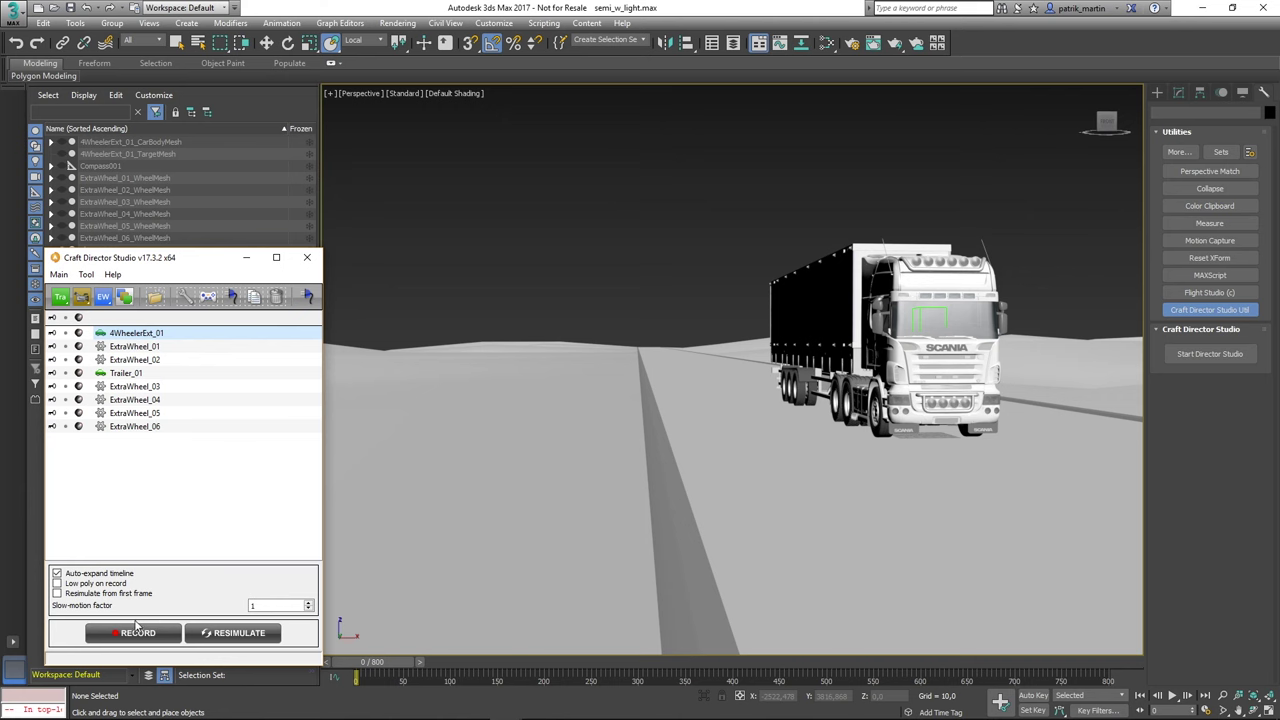
{"action": "left_click", "coordinate": [157, 629]}
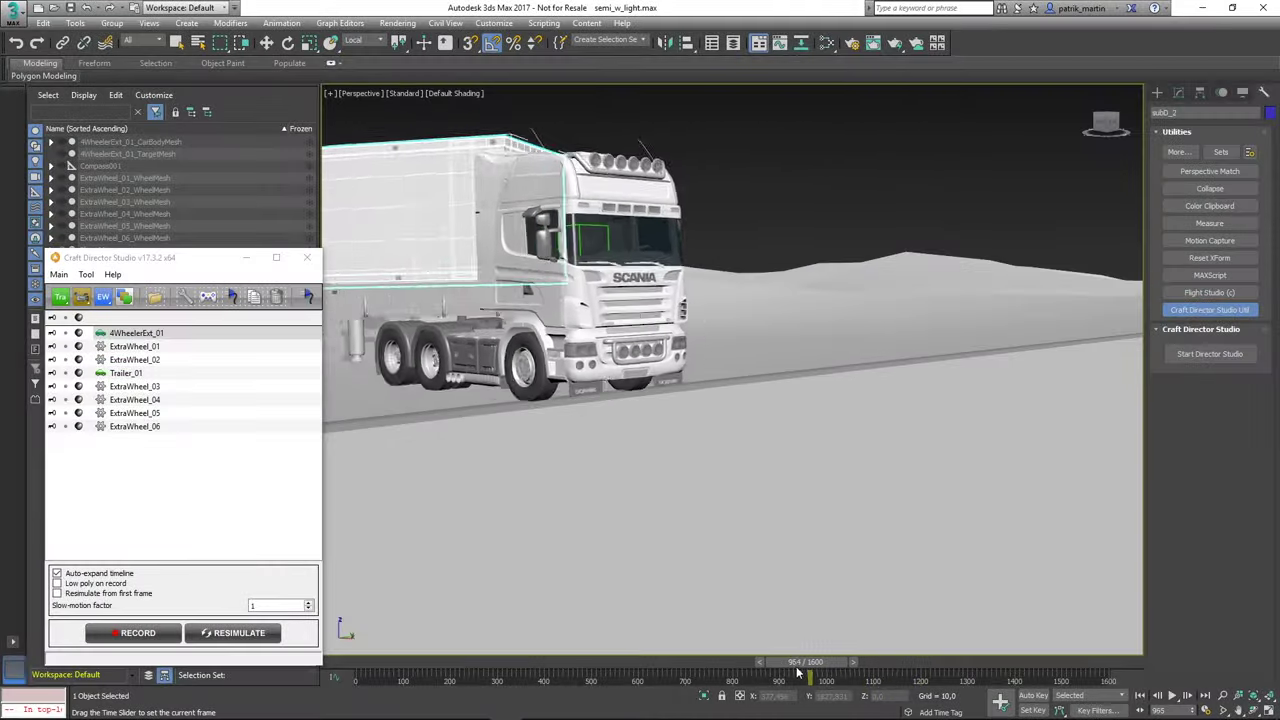
Scrub and play the 1600-frame drive, stop at frame 1153, then zoom out.
{"action": "left_click_drag", "start_coordinate": [800, 675], "coordinate": [799, 675]}
{"action": "left_click", "coordinate": [1172, 695]}
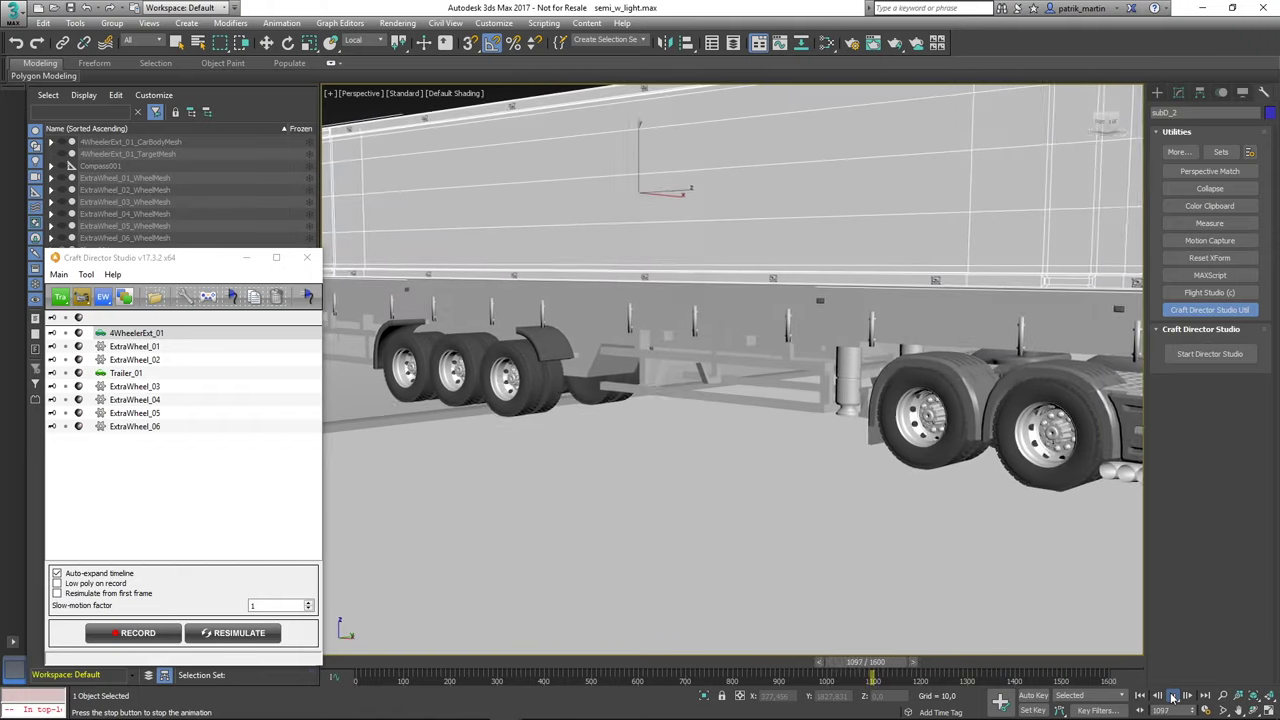
{"action": "left_click", "coordinate": [1172, 697]}
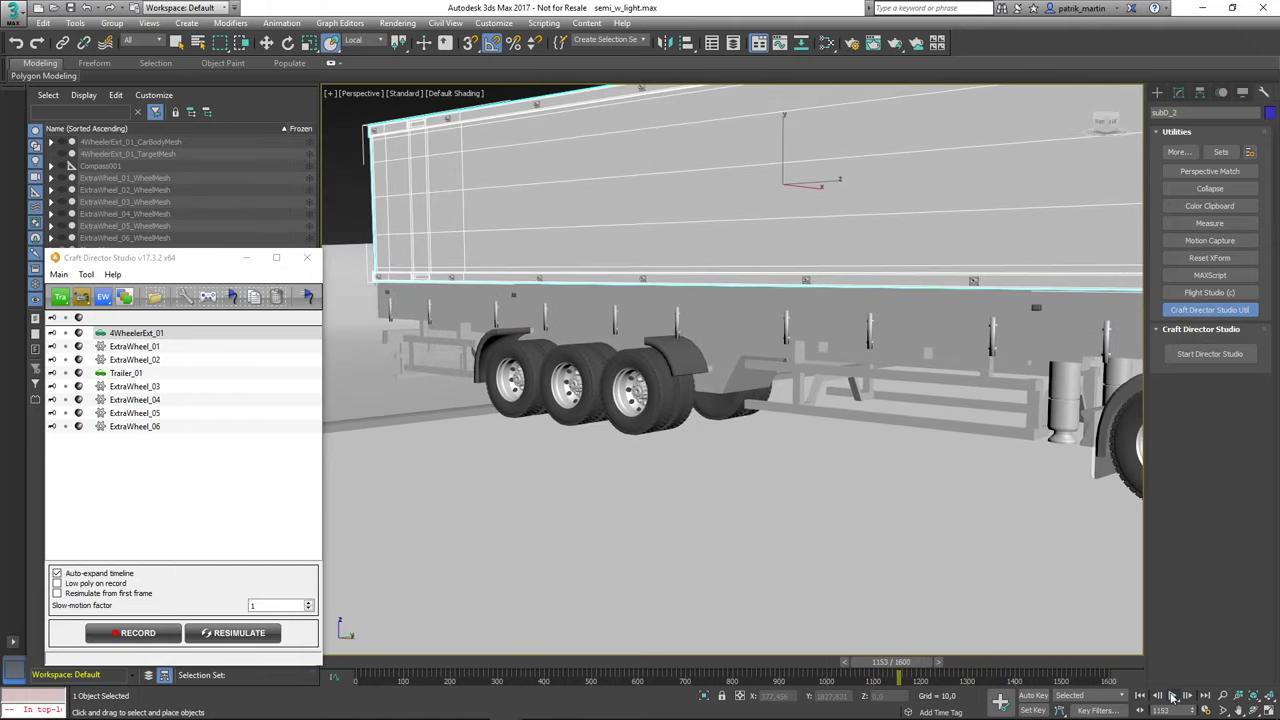
{"action": "scroll", "coordinate": [777, 517], "scroll_direction": "down", "scroll_amount": 5}
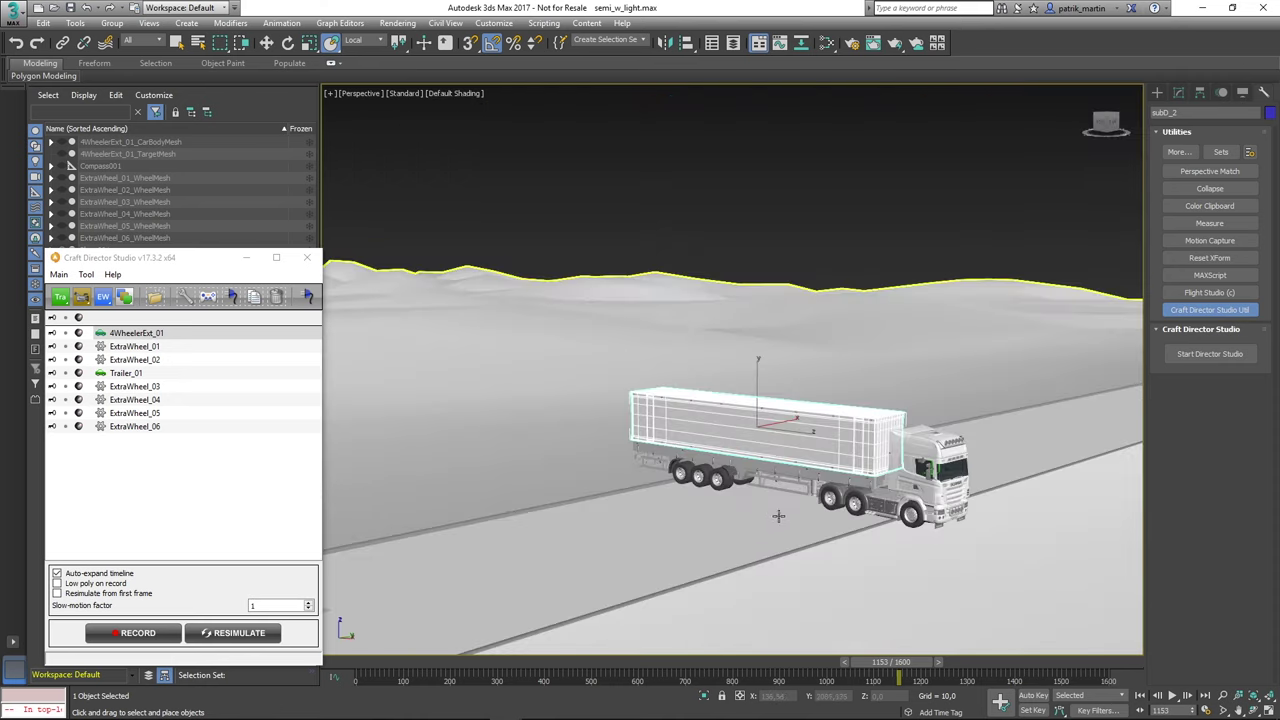